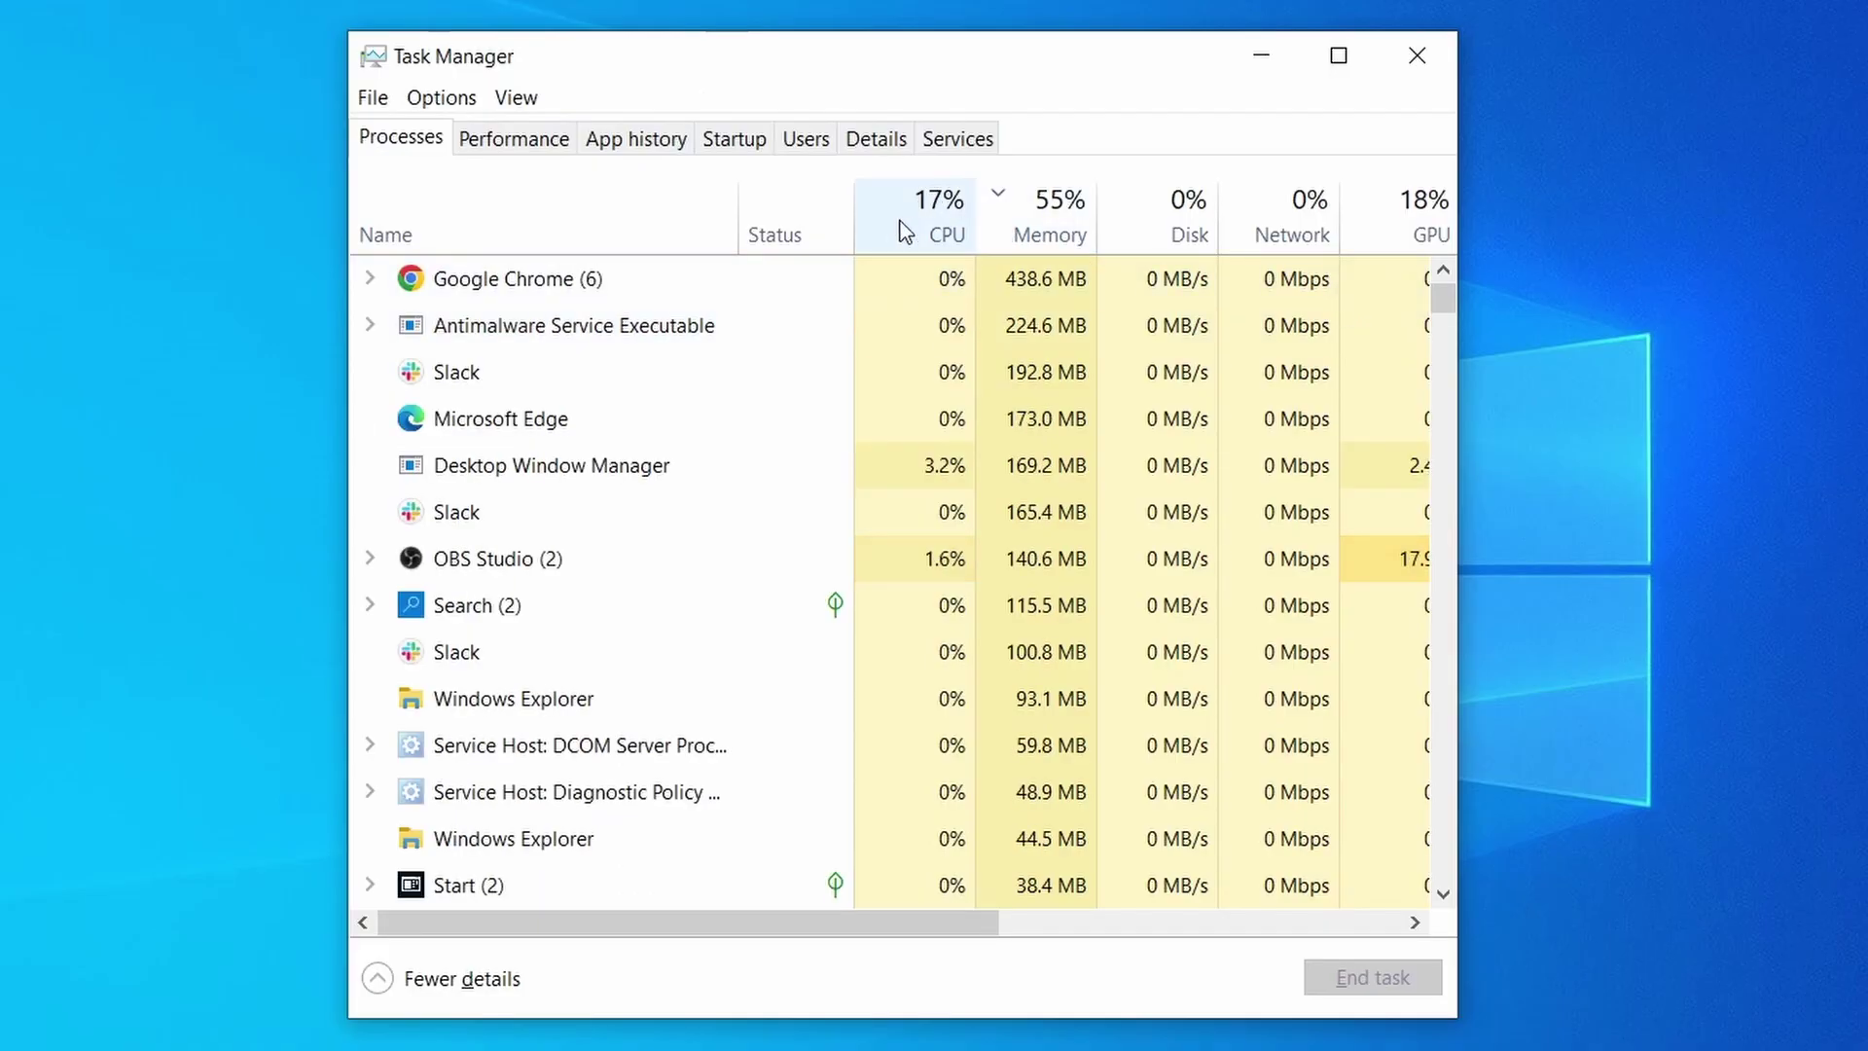
# - Review CPU- and memory-sorted processes, 'sketchy' registry entries, the Sketchy task and Edge browsing-data settings
pyautogui.click(896, 229)
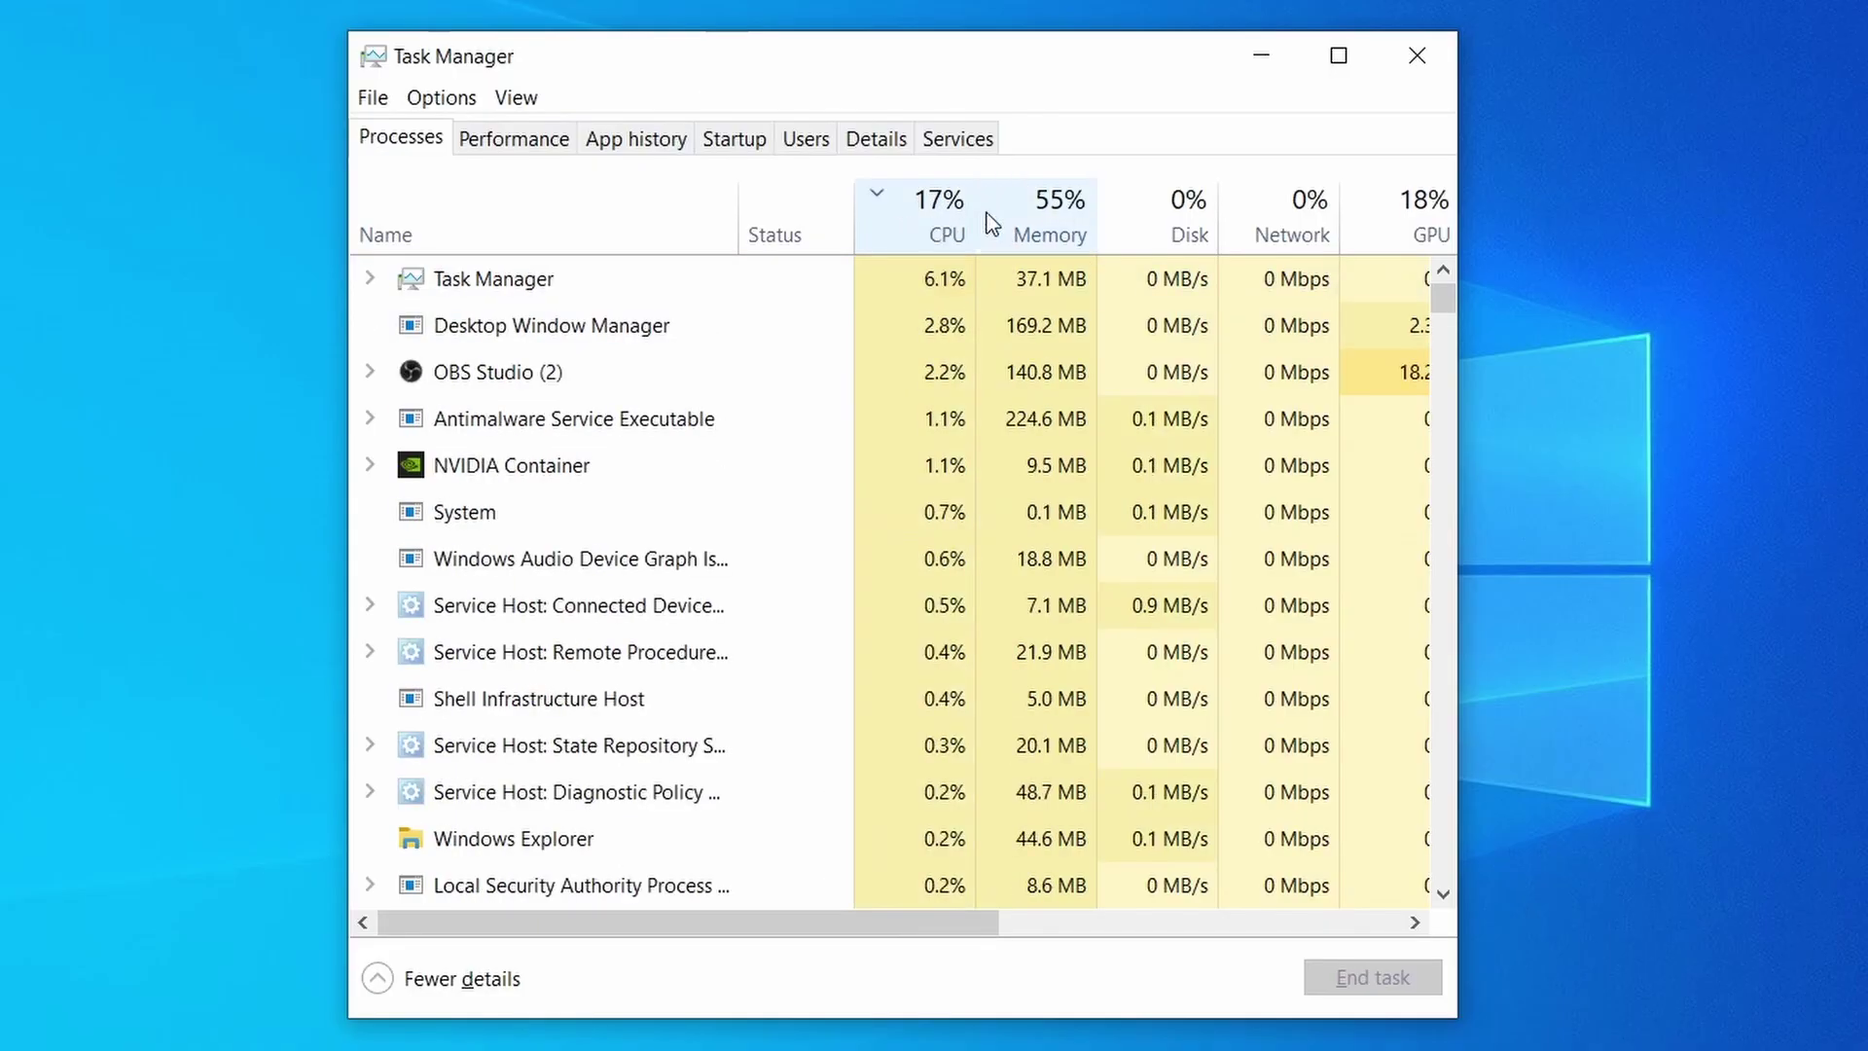
pyautogui.click(1061, 212)
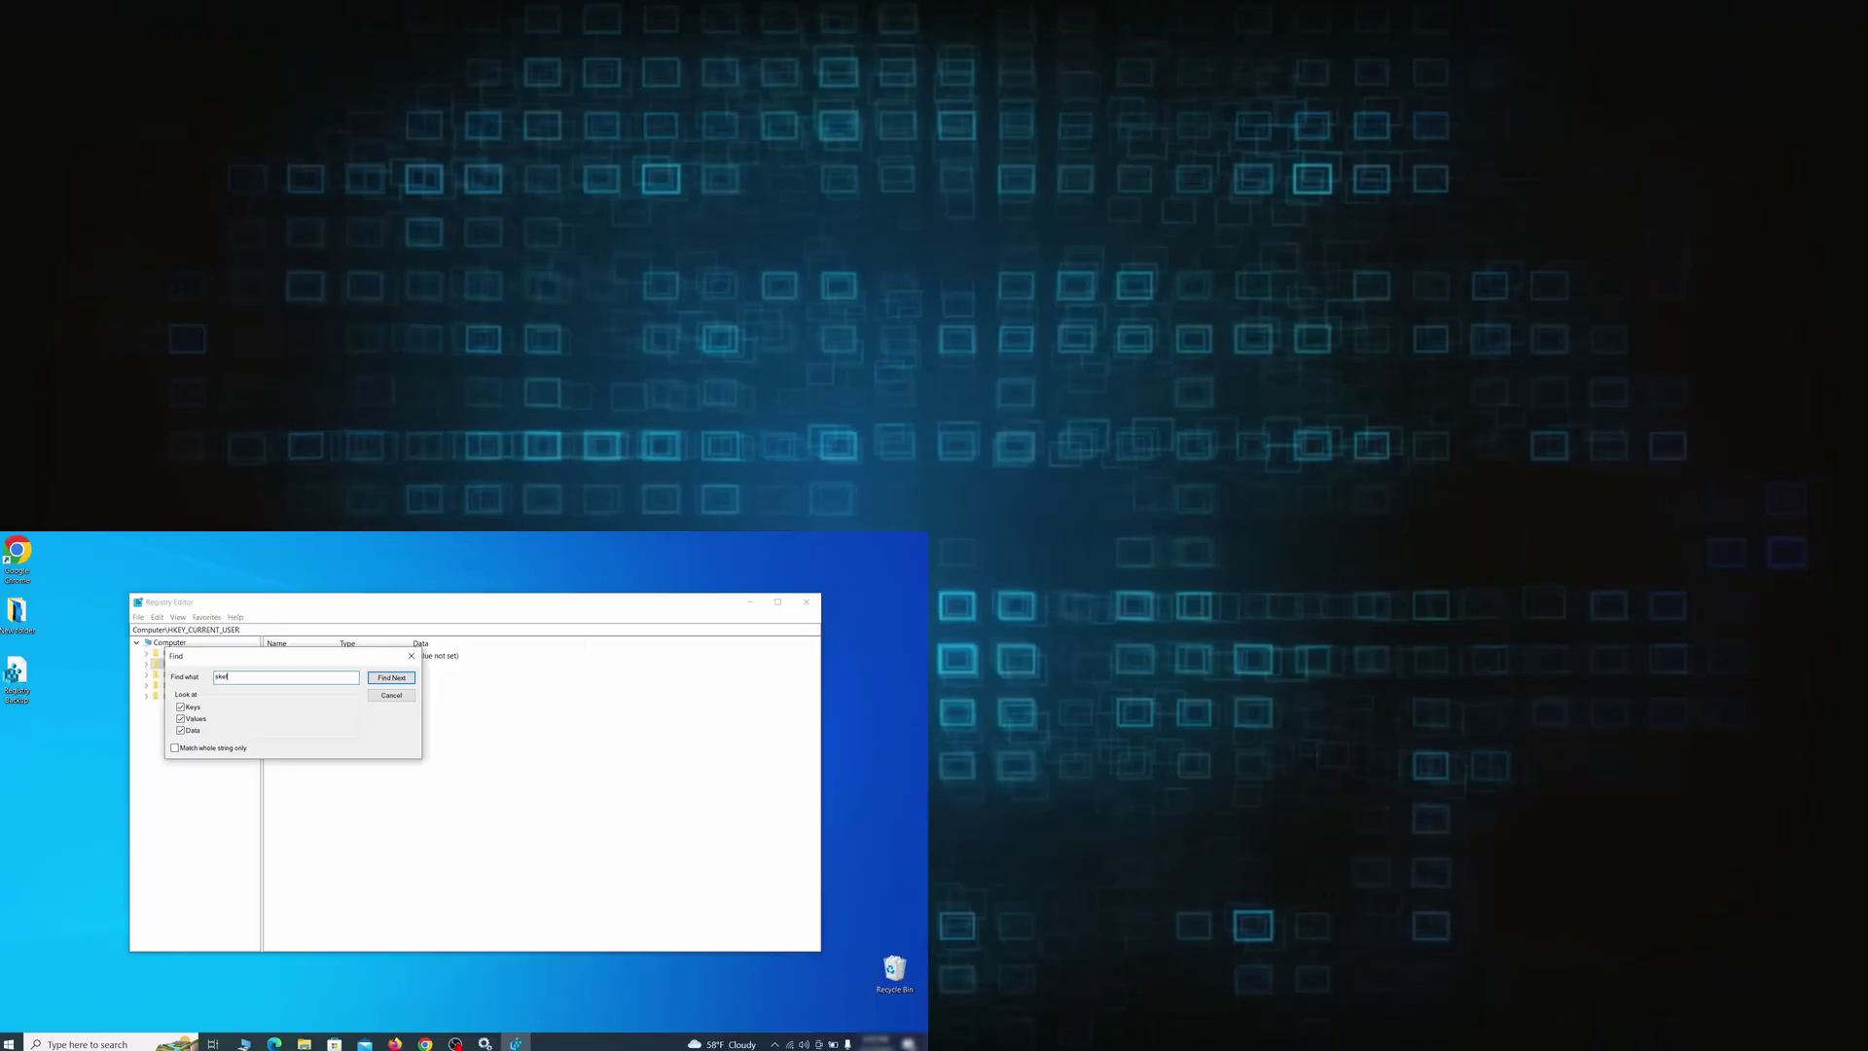
pyautogui.write('chy')
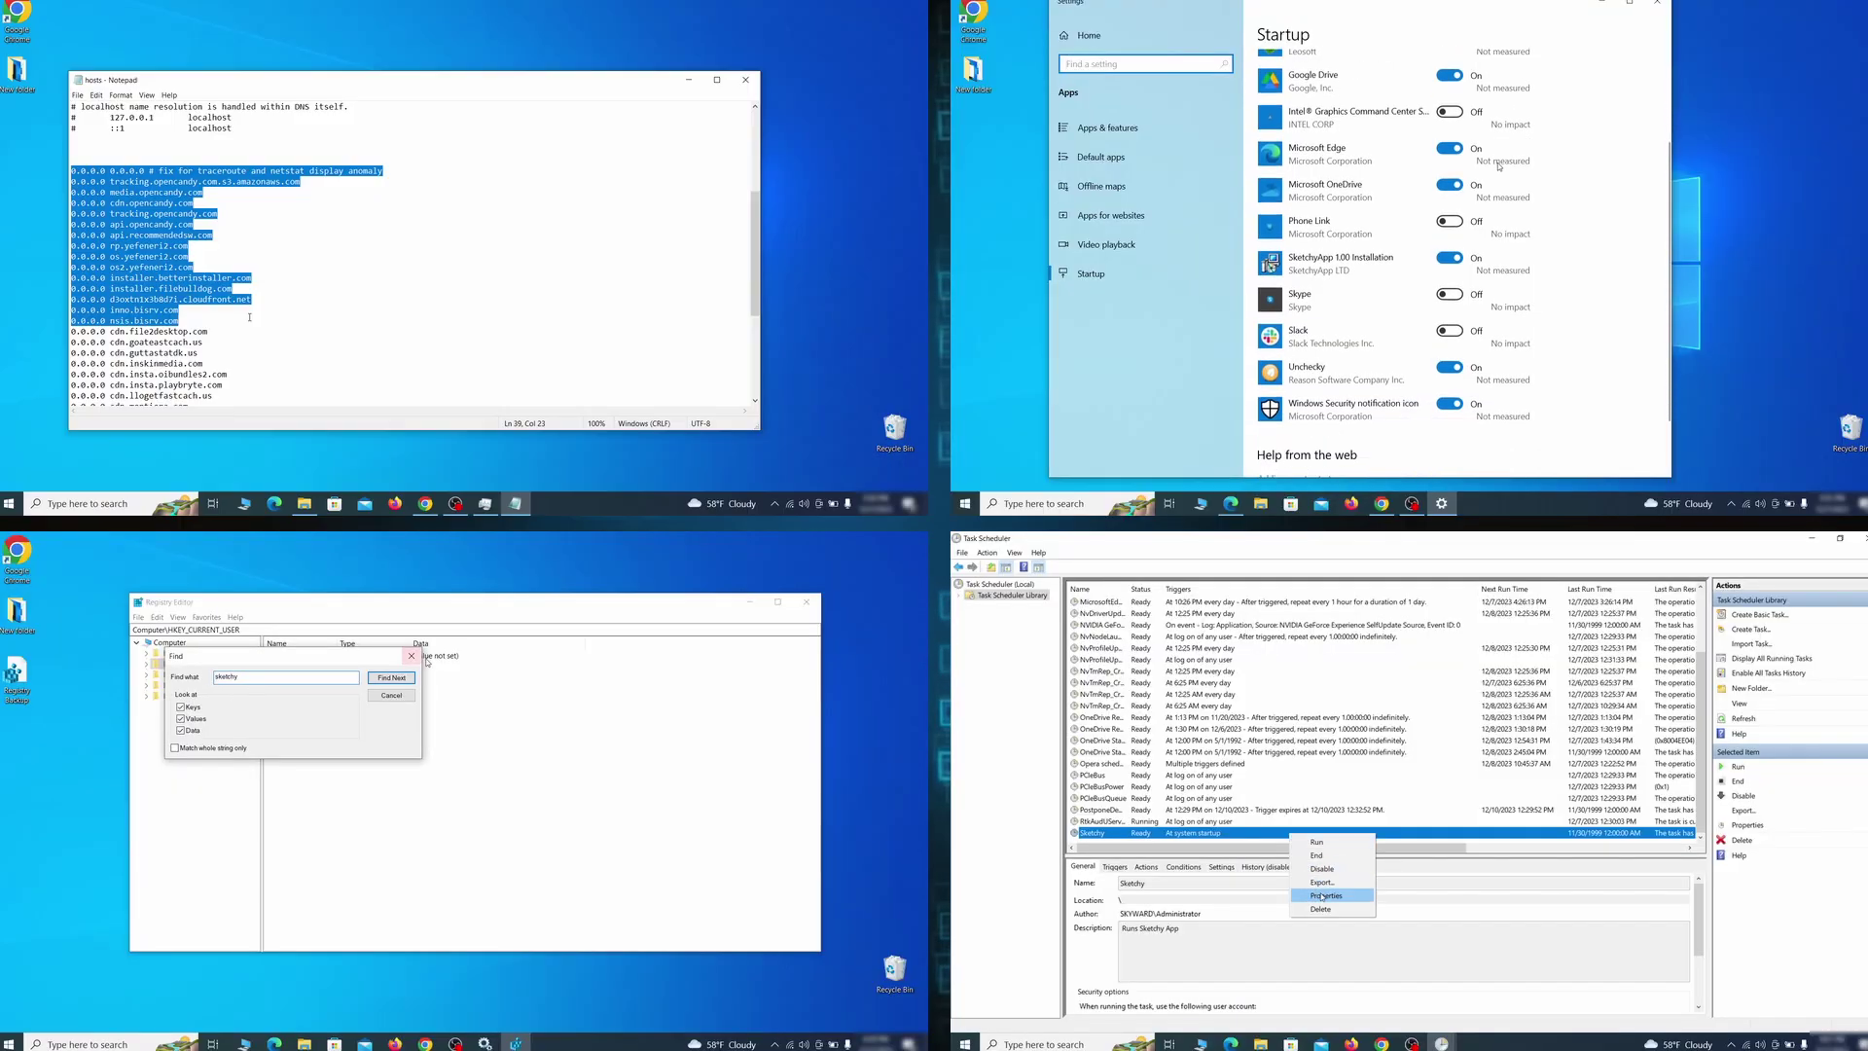
pyautogui.scroll(-3, 262, 312)
pyautogui.keyDown('shift'); pyautogui.click(234, 388); pyautogui.keyUp('shift')
pyautogui.scroll(-1, 1500, 167)
pyautogui.click(402, 677)
pyautogui.click(1358, 898)
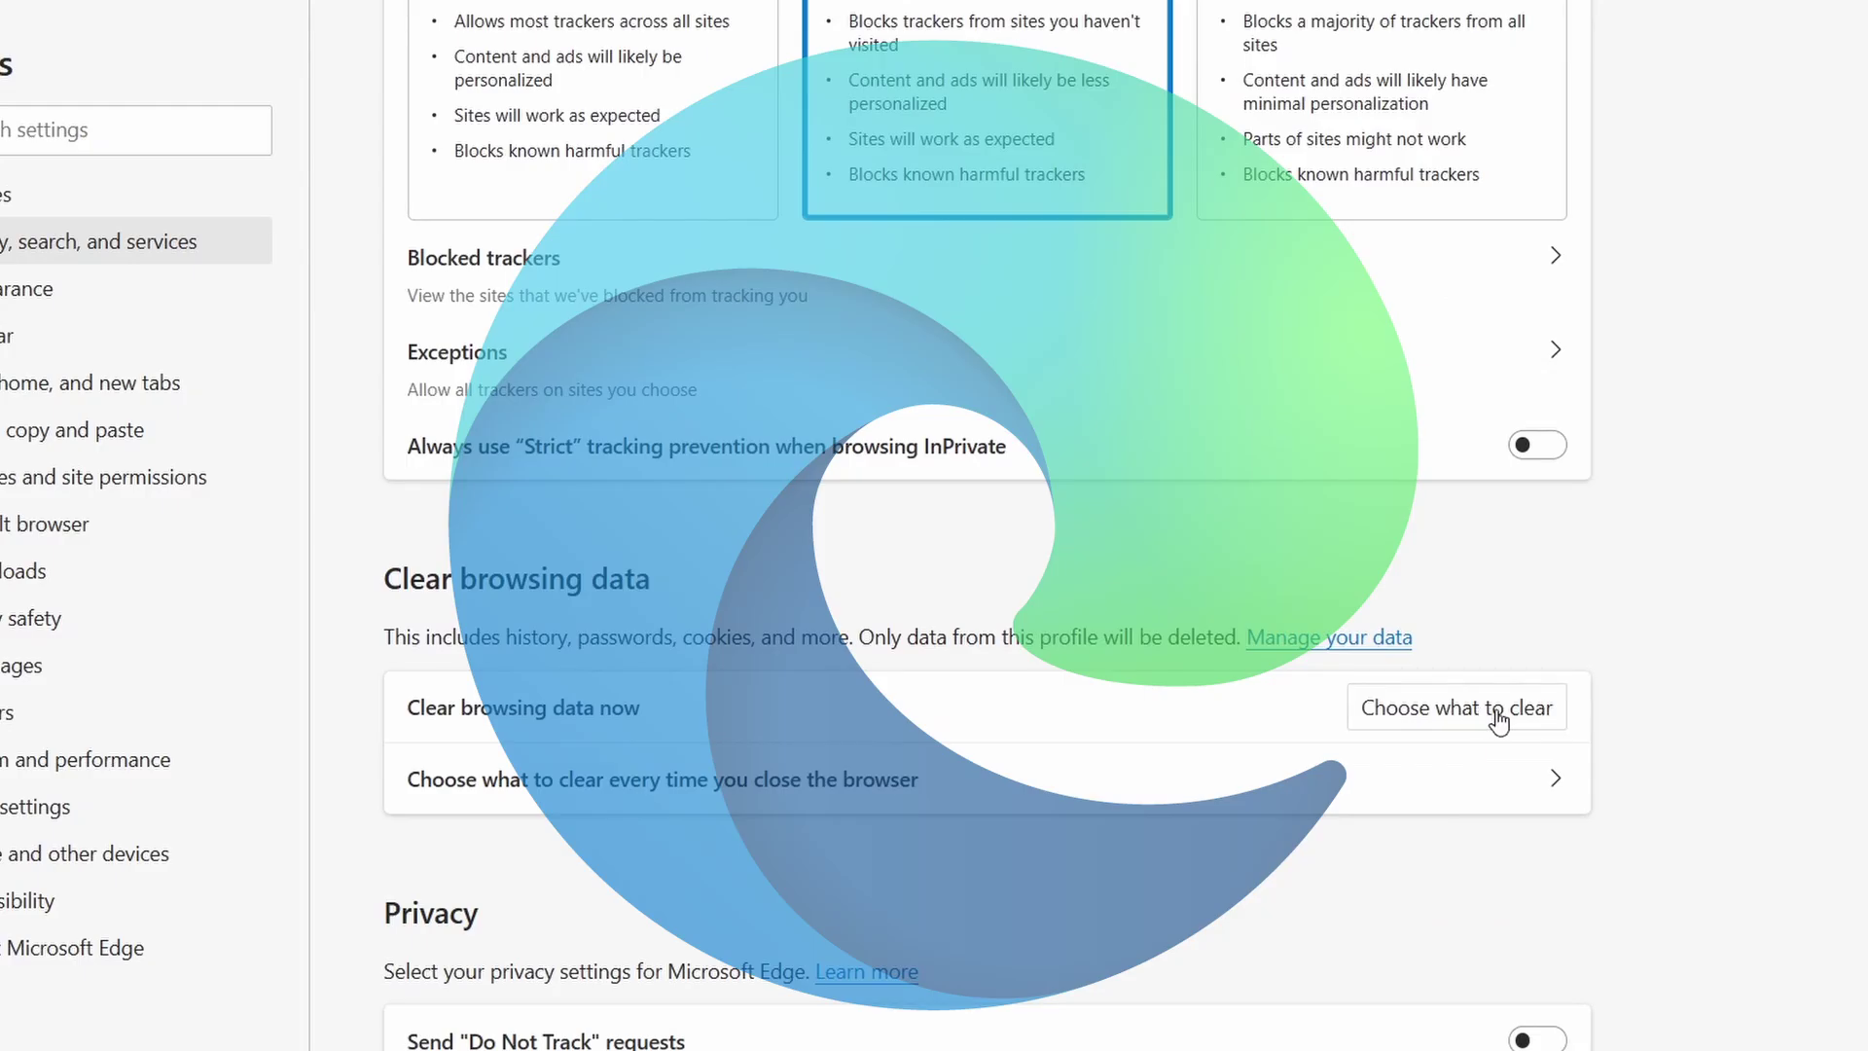
pyautogui.click(1494, 711)
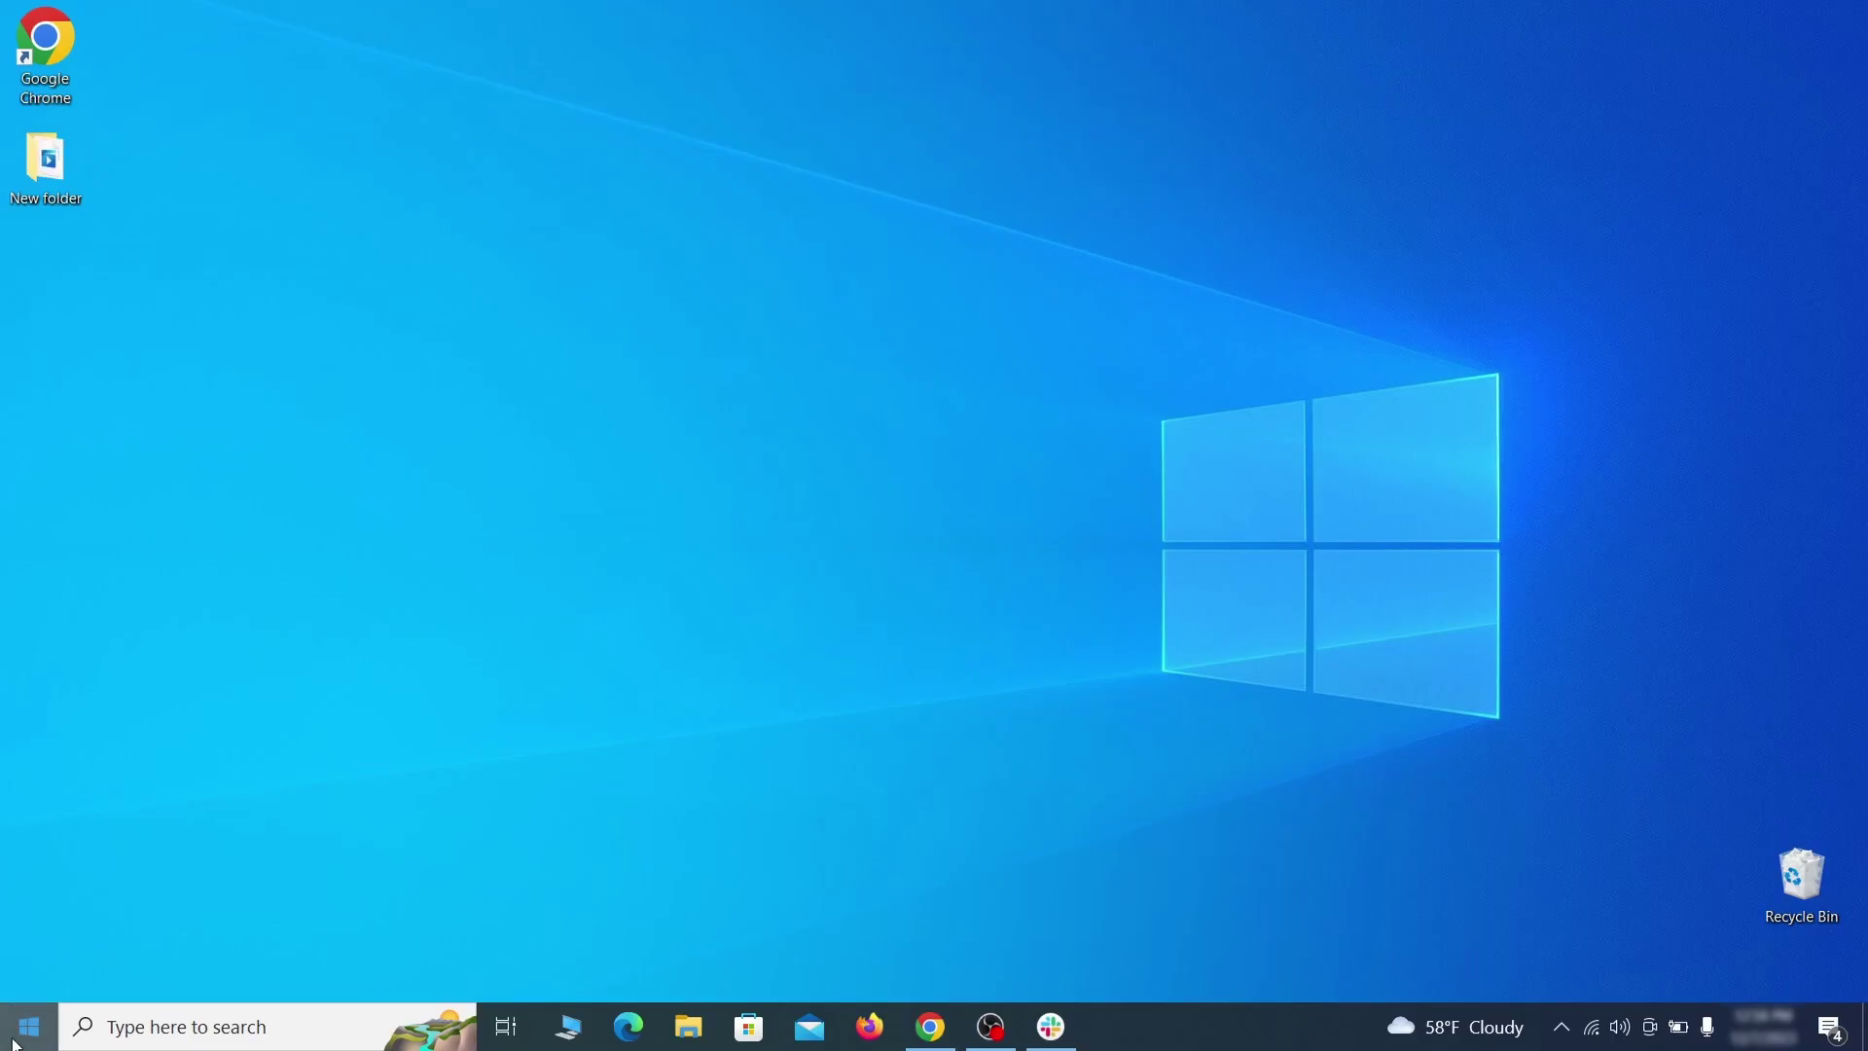
# - Restart into advanced startup from Settings > Update & Security > Recovery
pyautogui.click(15, 1043)
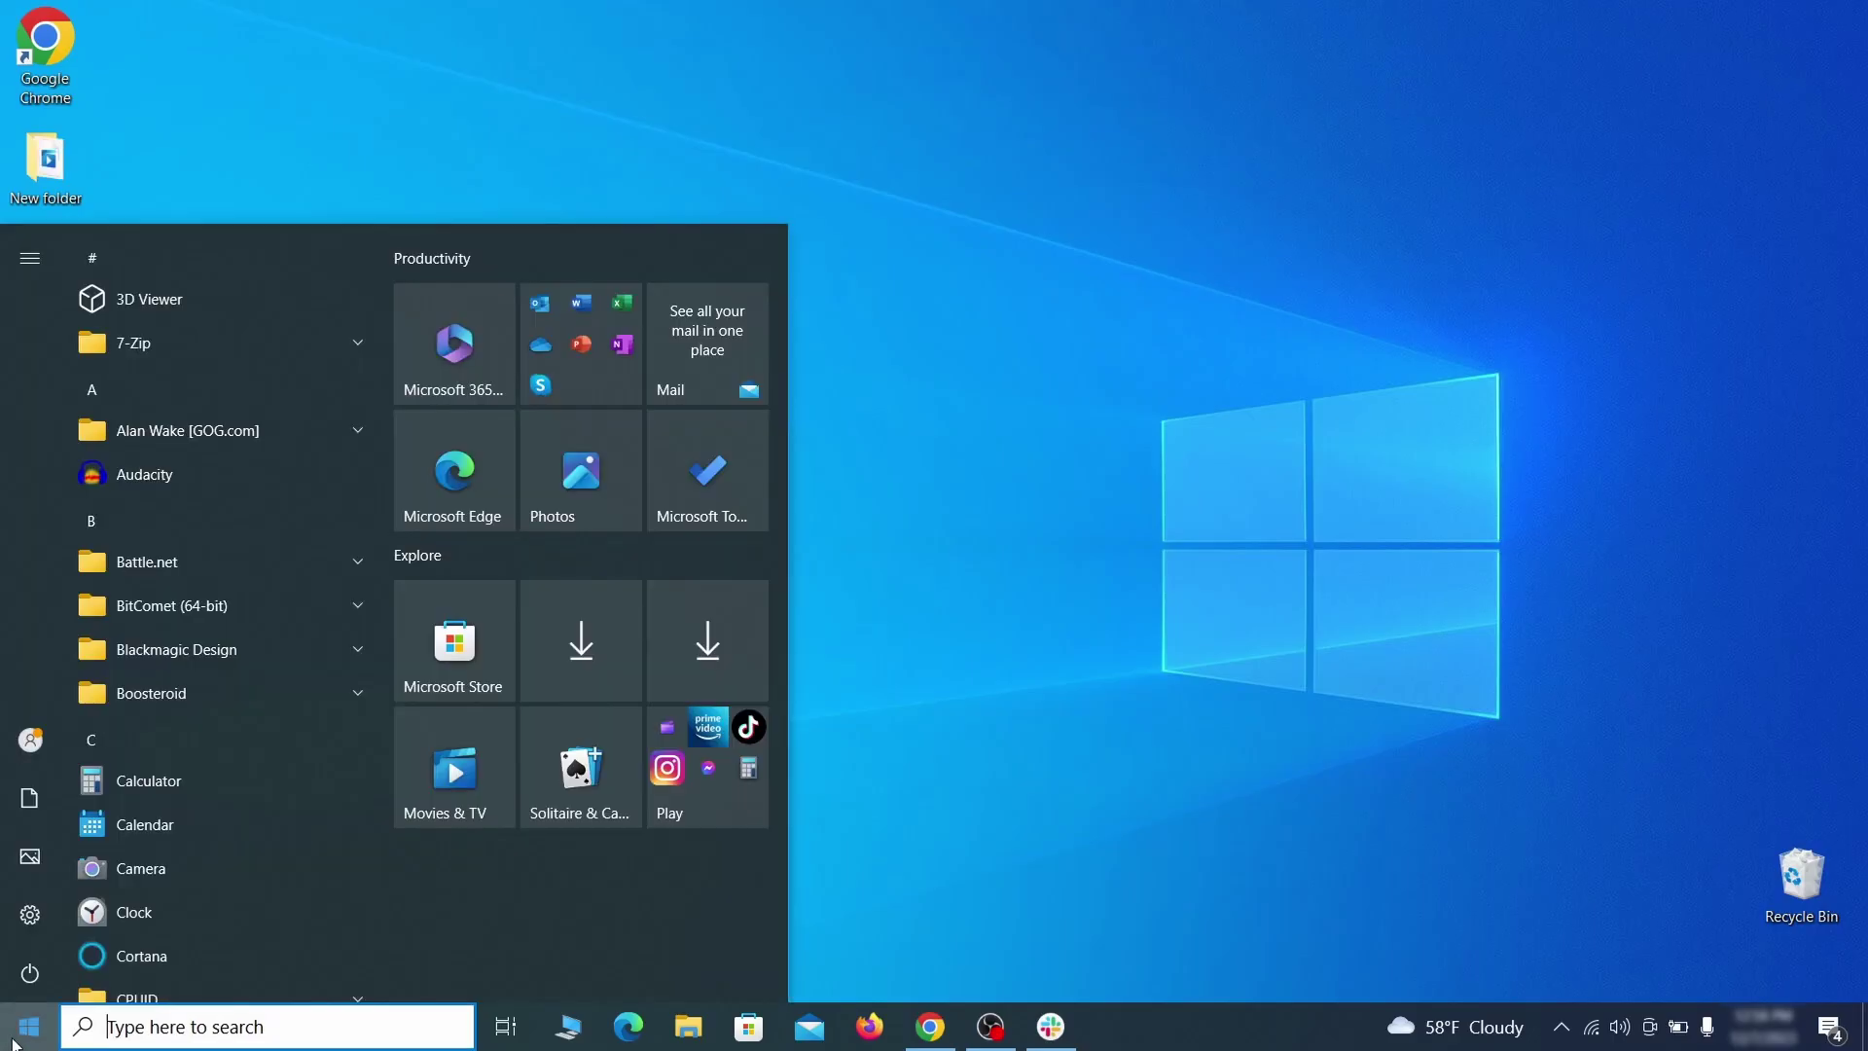
pyautogui.click(31, 911)
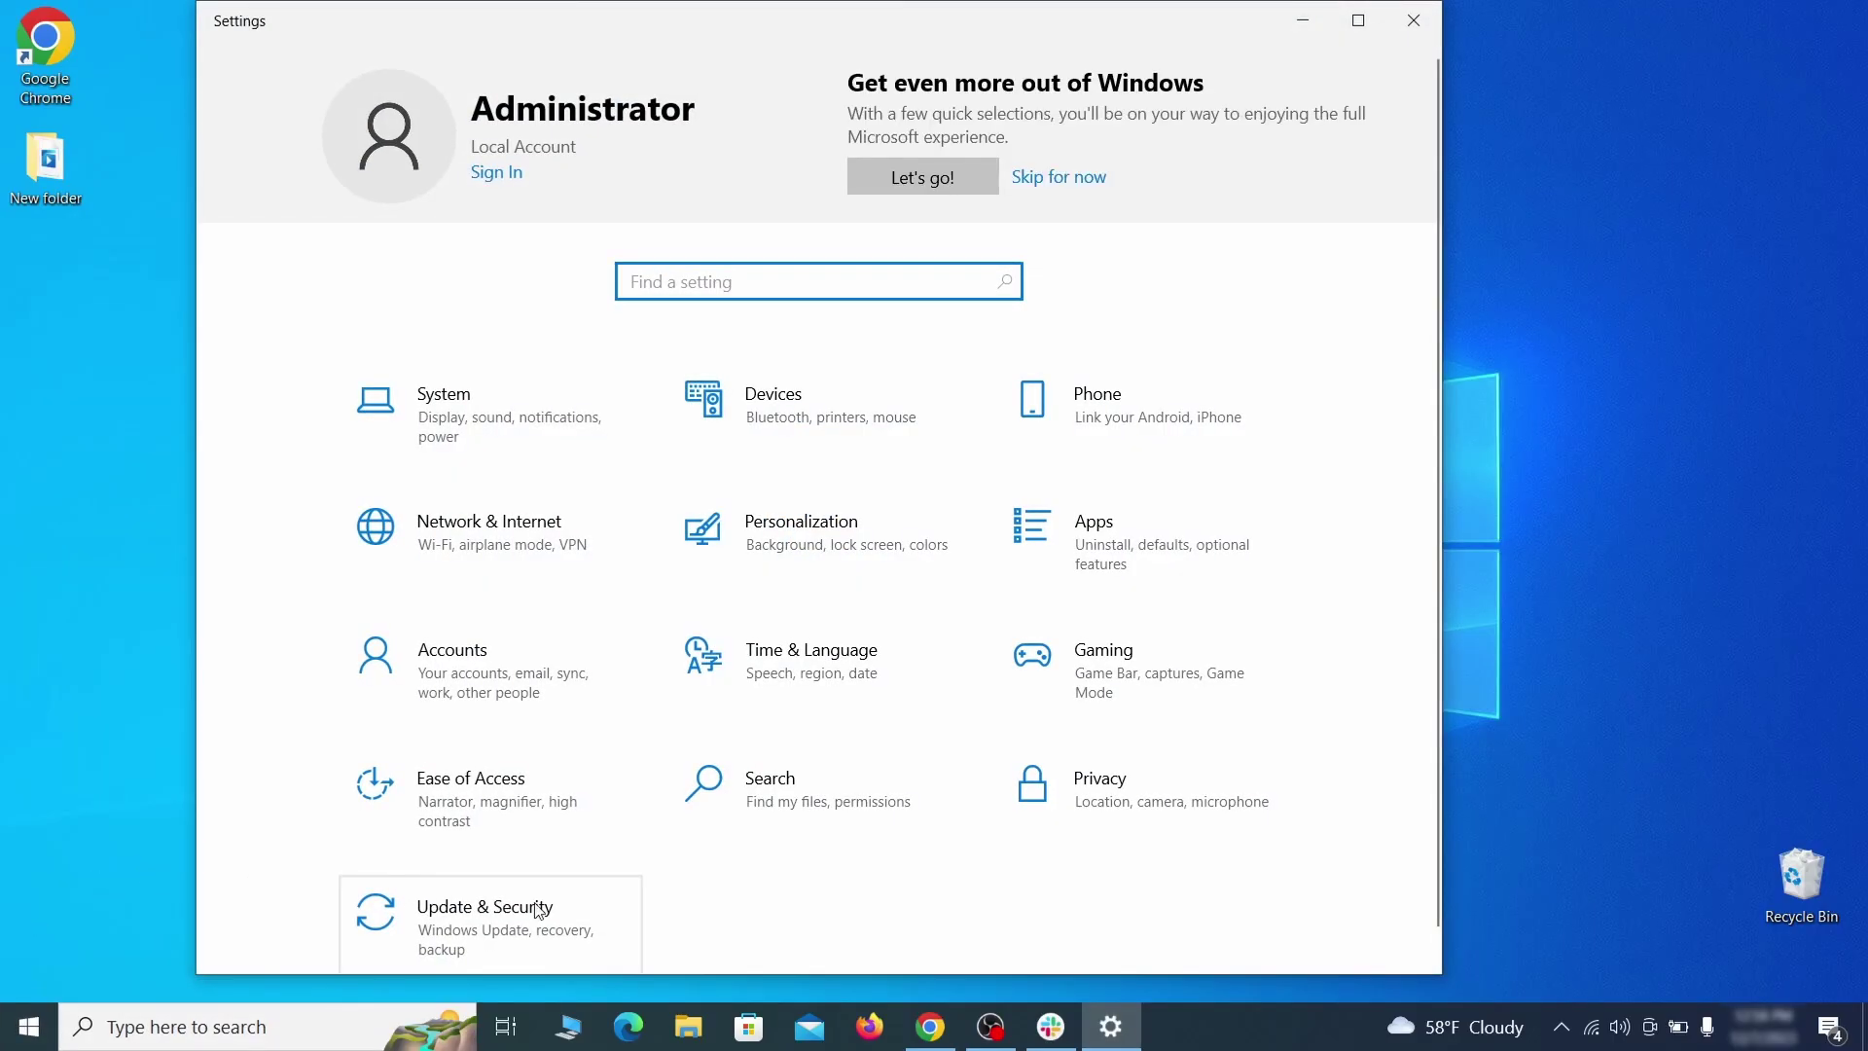
pyautogui.click(569, 924)
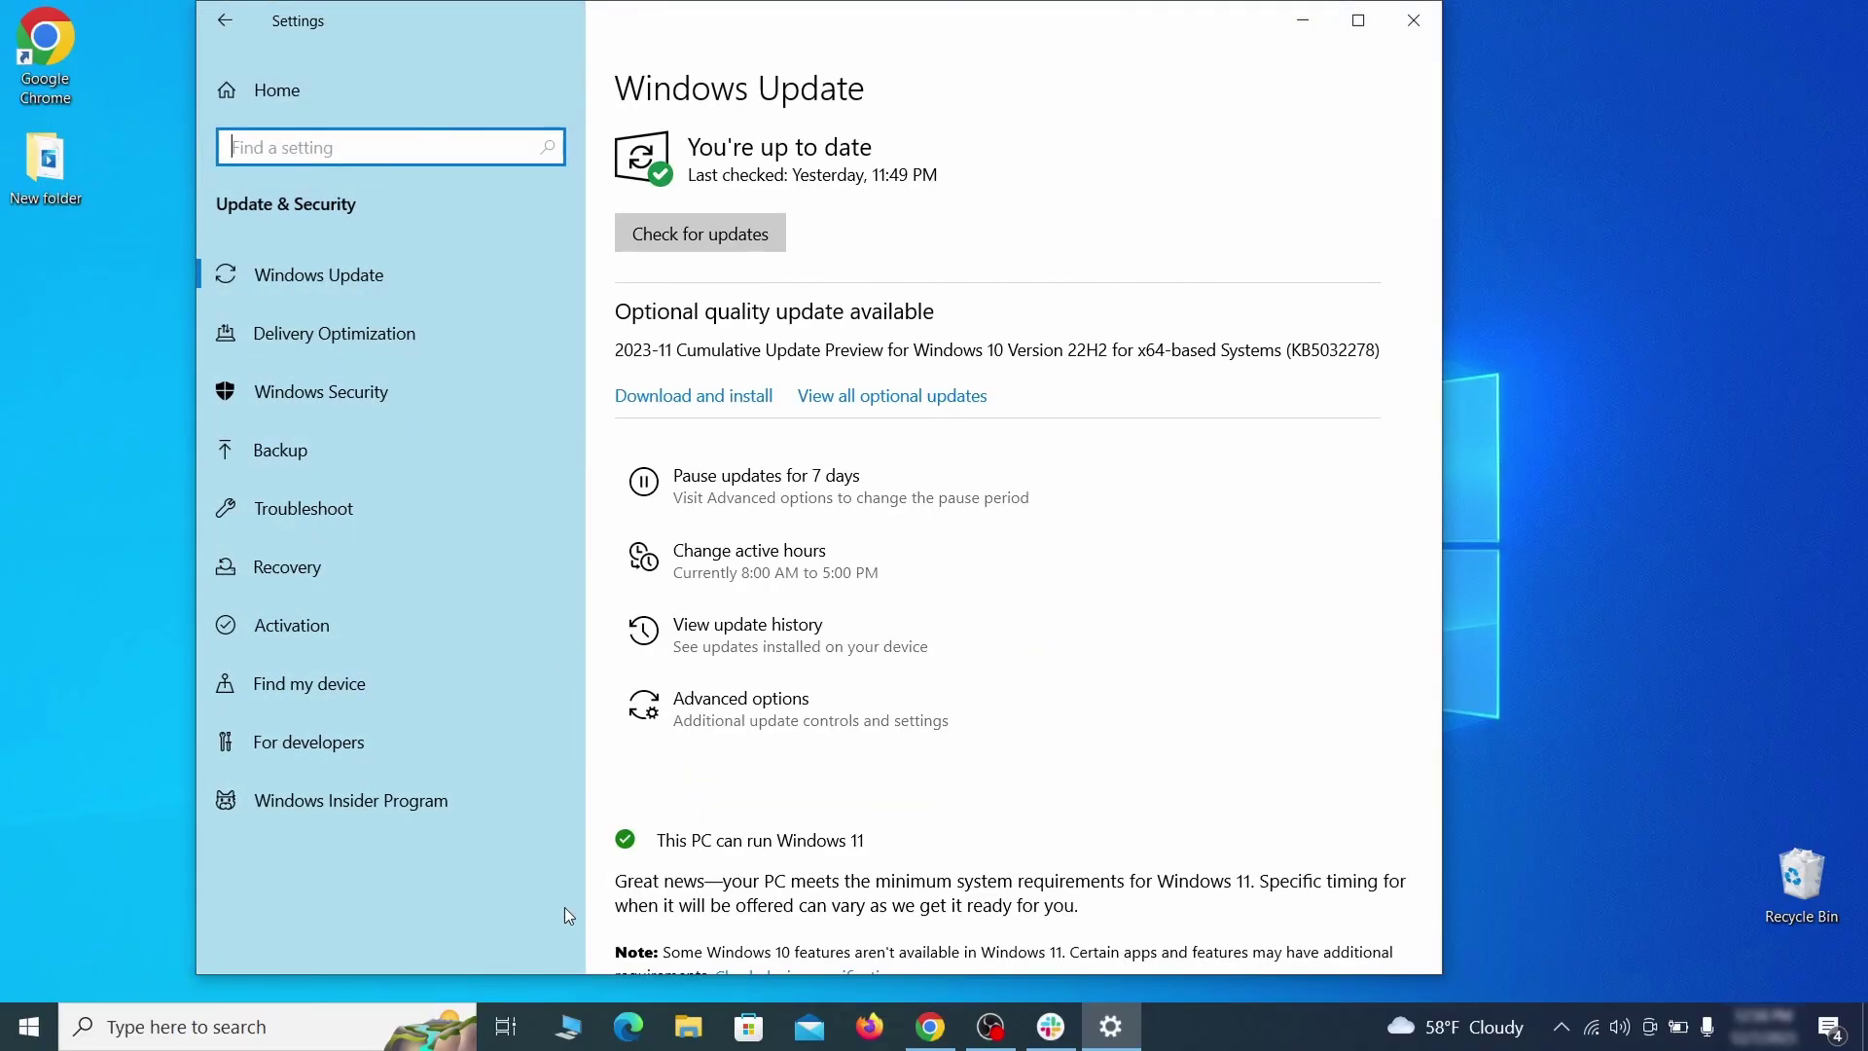
pyautogui.click(452, 568)
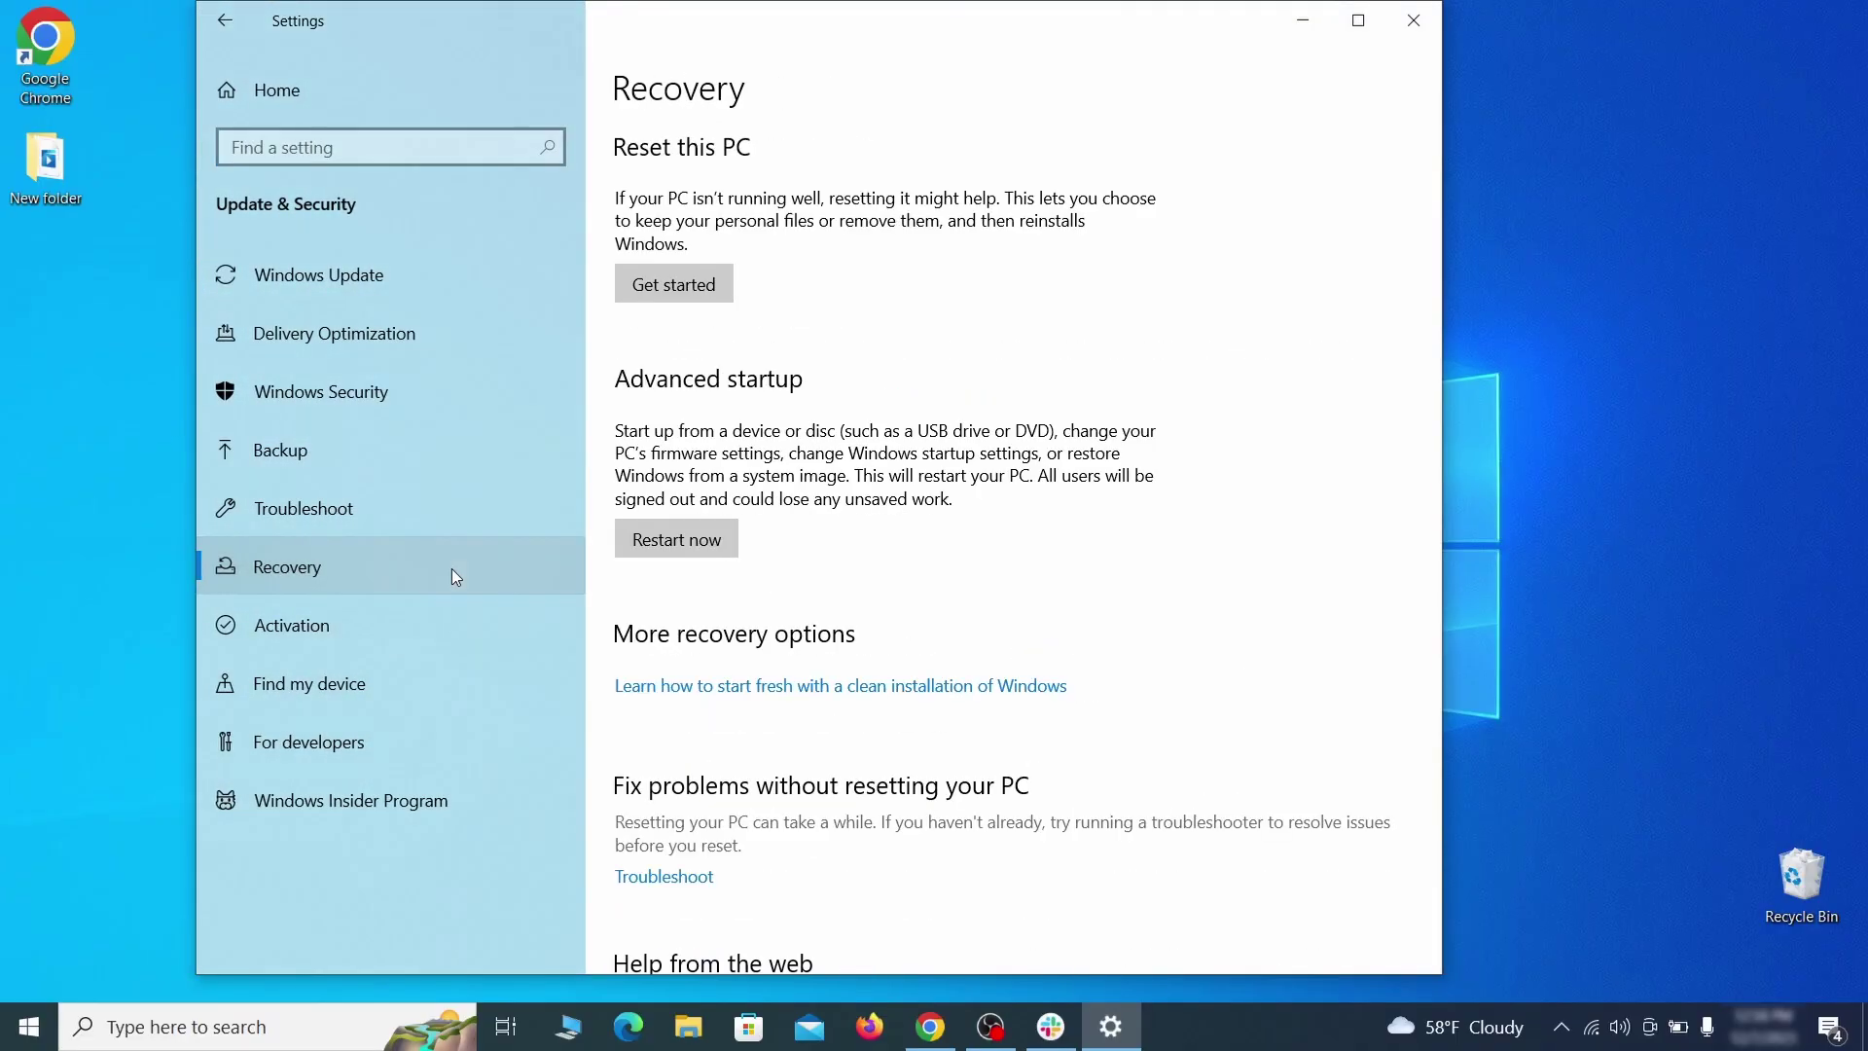
pyautogui.click(732, 559)
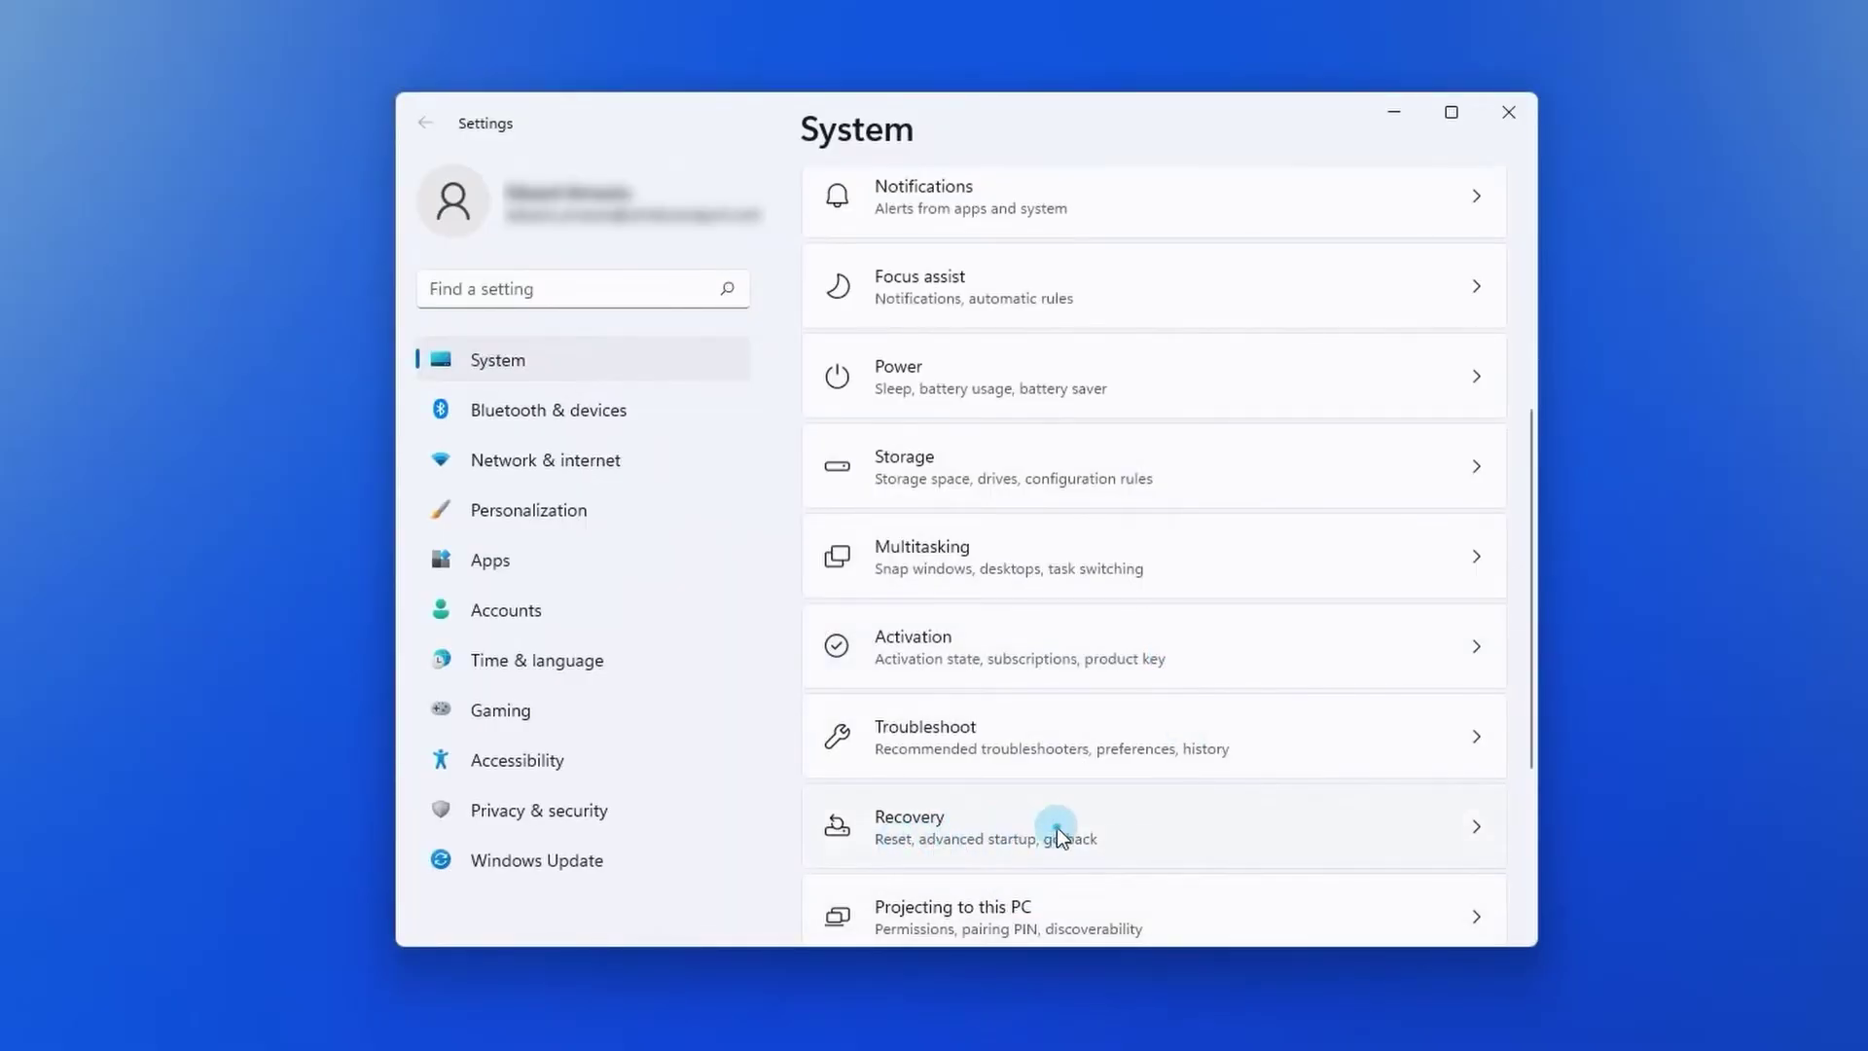
pyautogui.click(1059, 832)
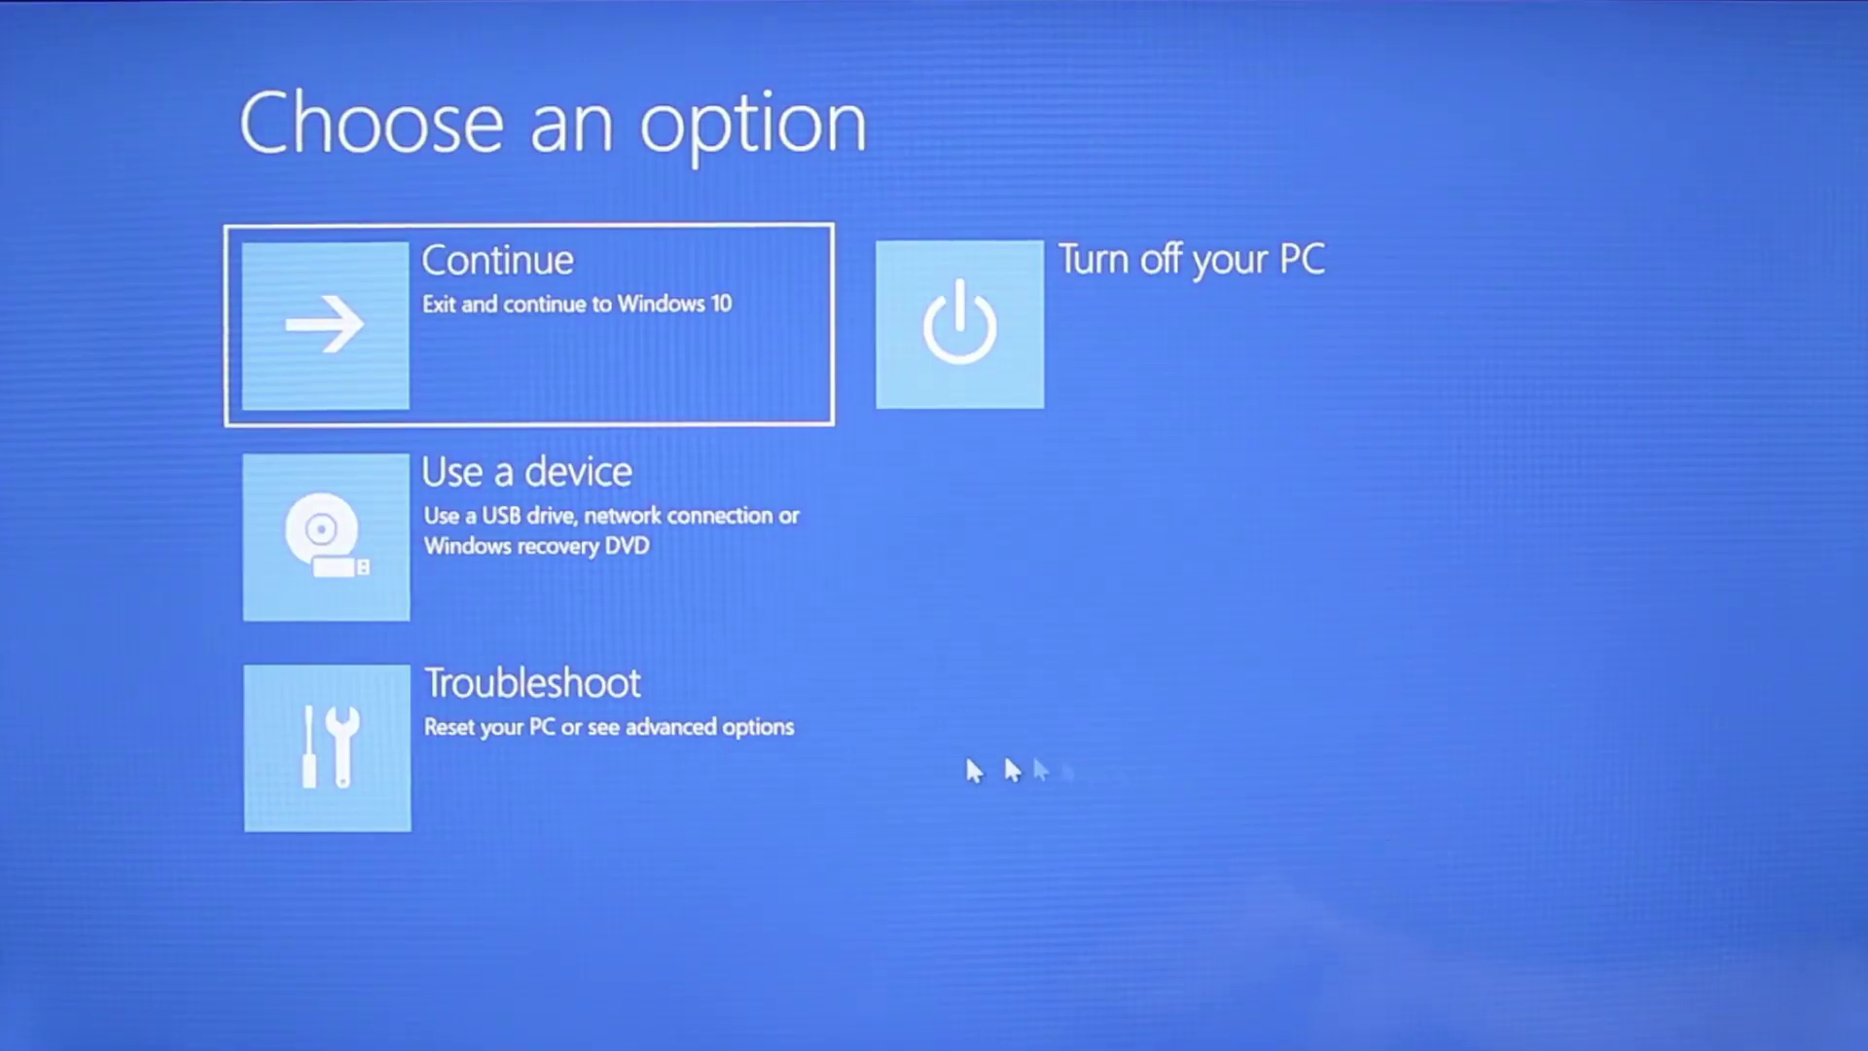
# - Go through Troubleshoot > Advanced options > Start-up Settings and restart to choose a startup mode
pyautogui.click(590, 793)
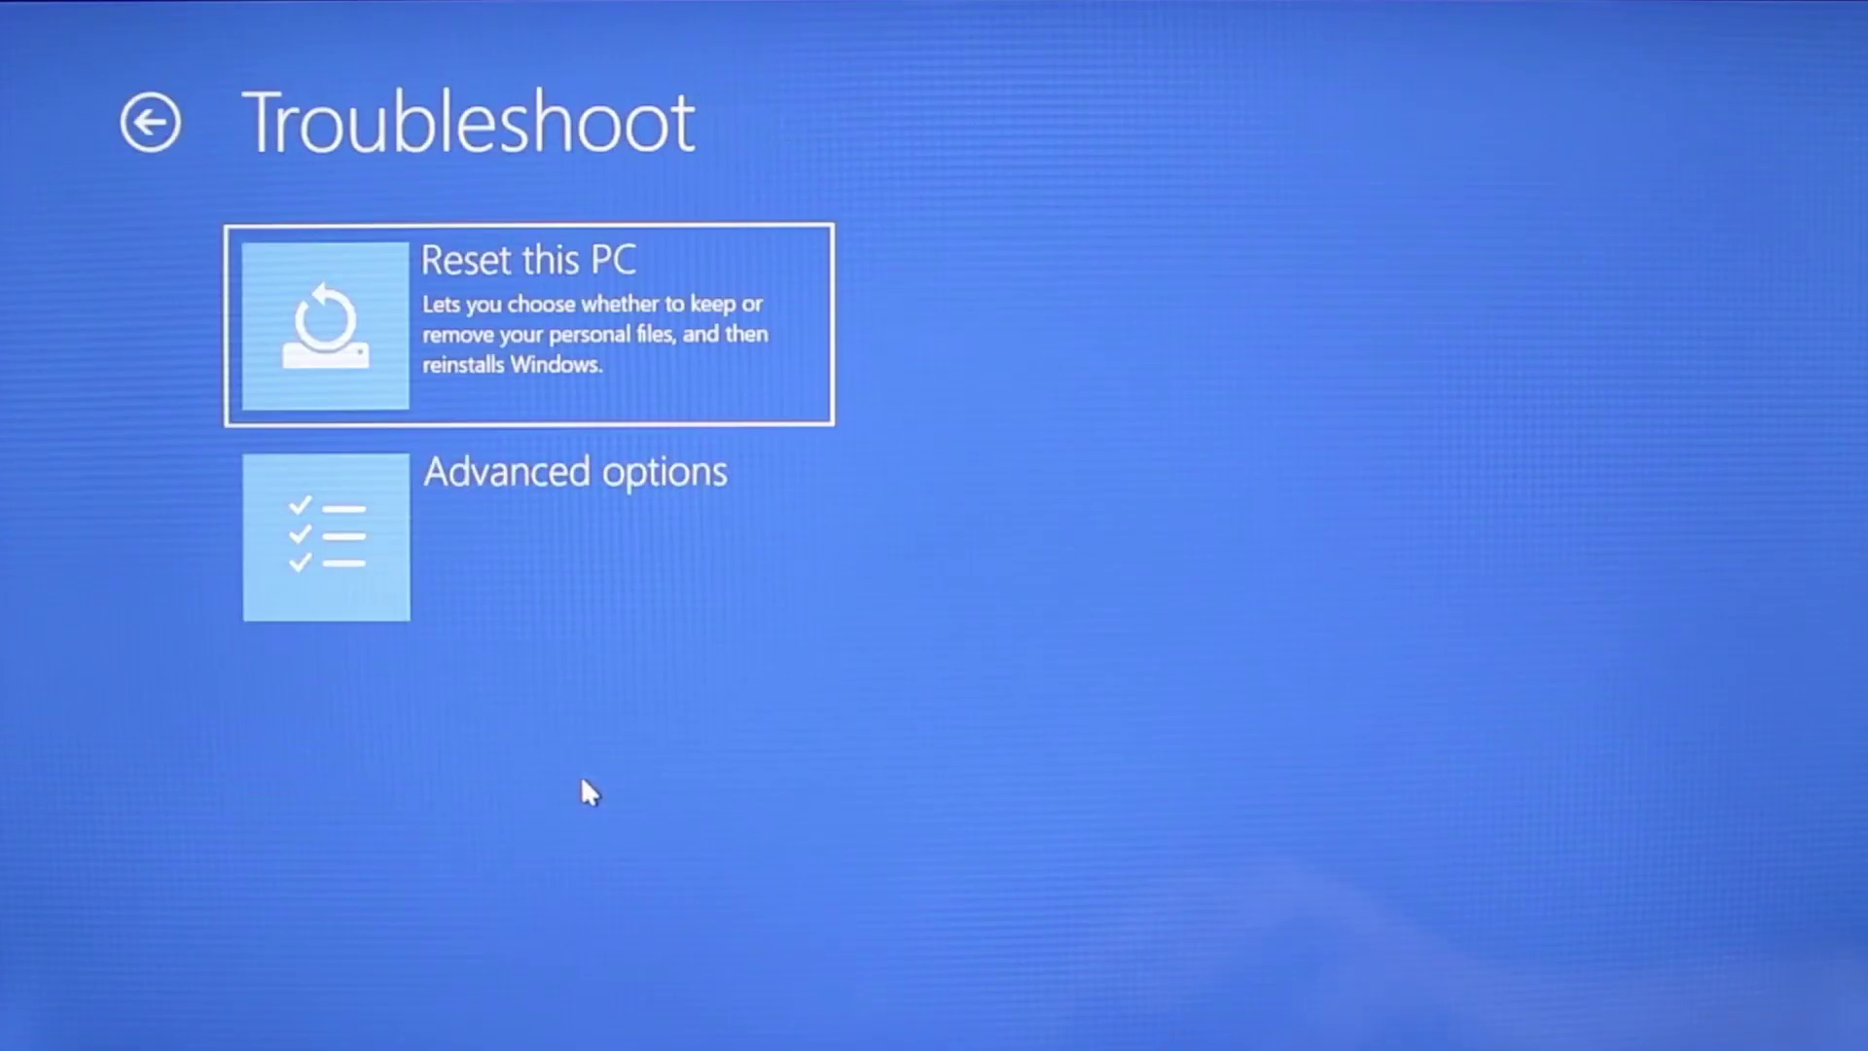
pyautogui.click(594, 556)
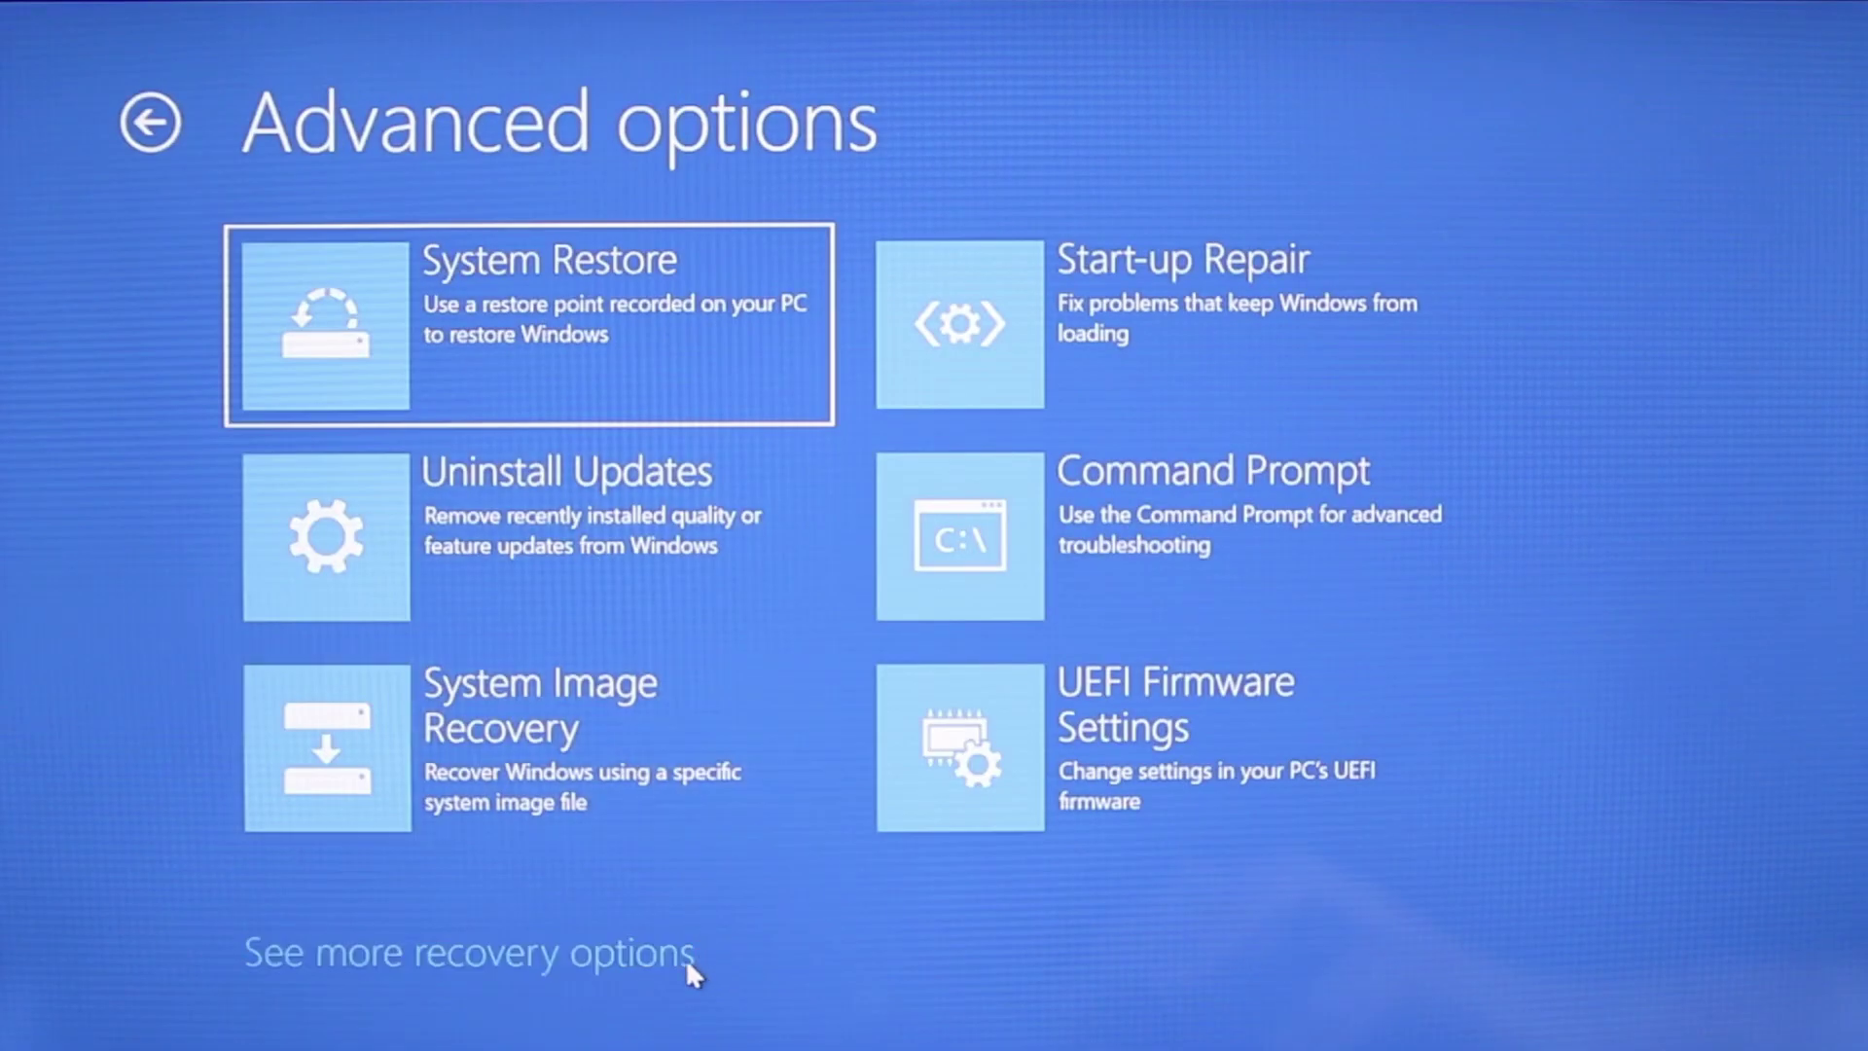
pyautogui.click(685, 959)
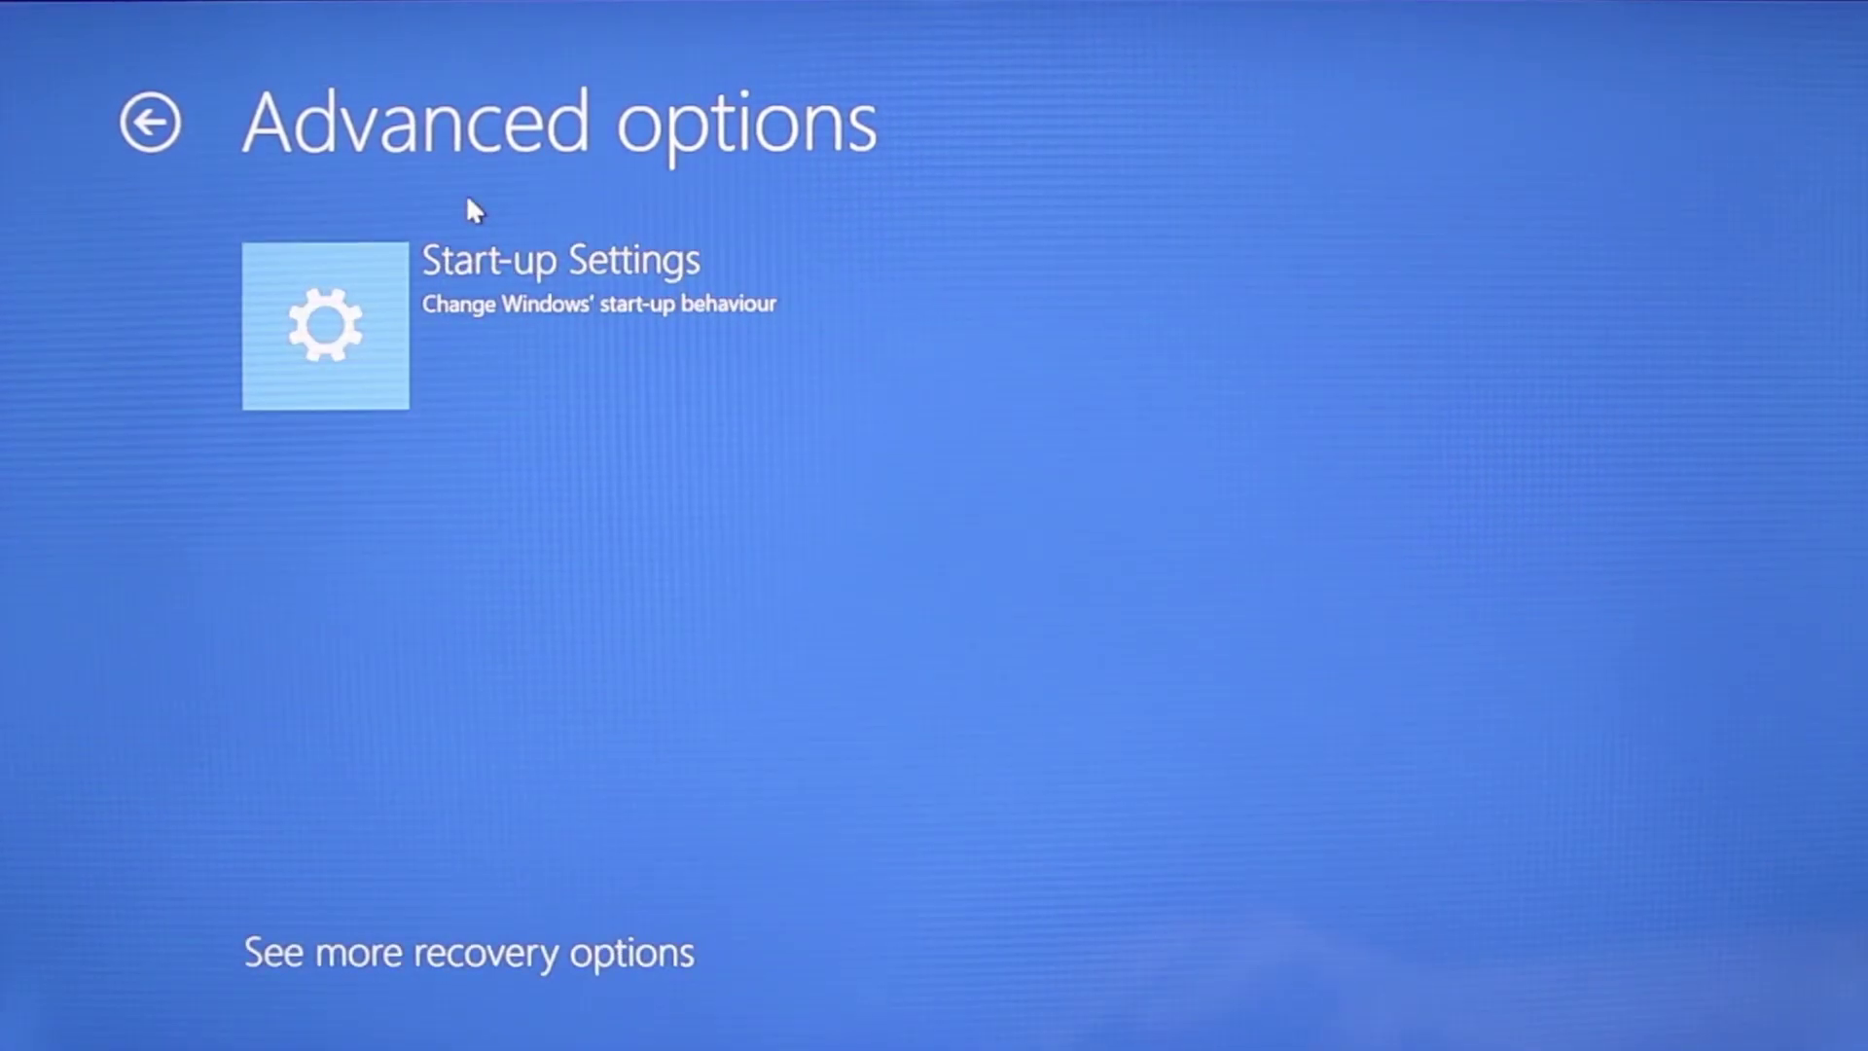
pyautogui.click(505, 301)
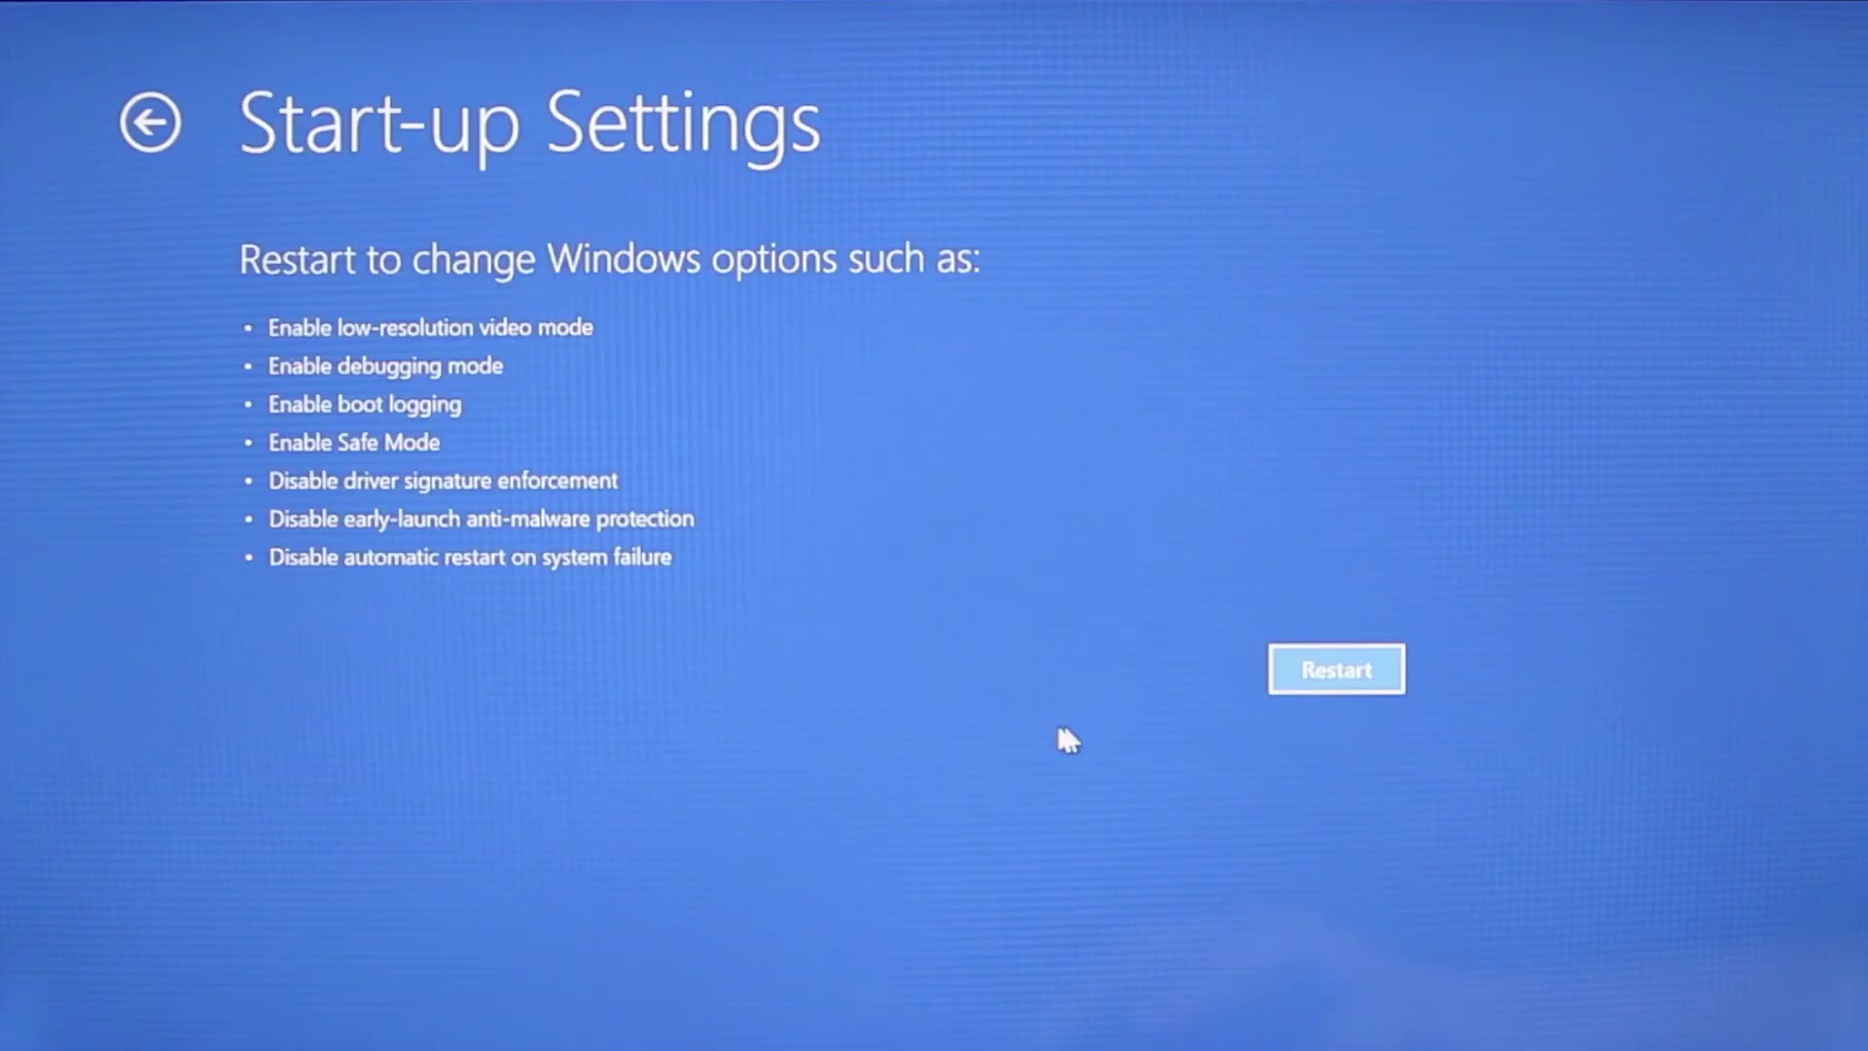
pyautogui.click(1315, 673)
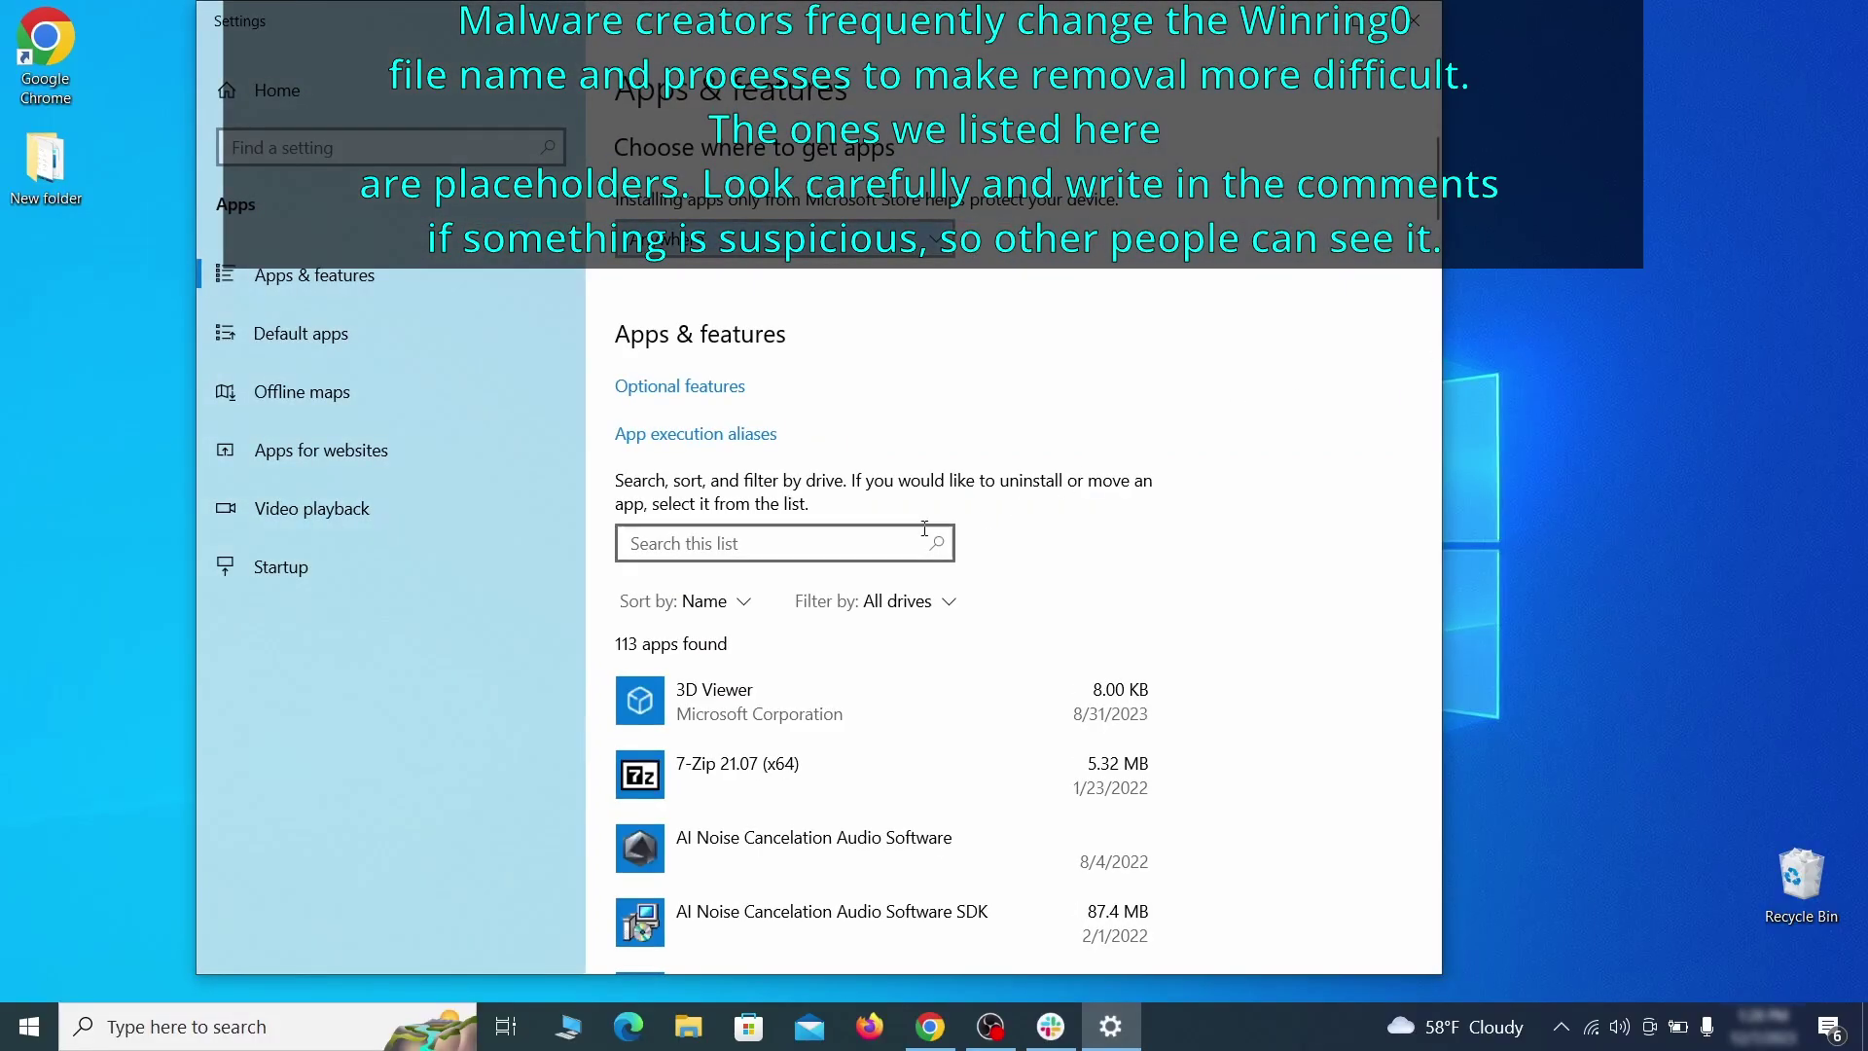
# - Sort apps by install date and fully uninstall Example Malware App, leaving 112 apps
pyautogui.click(737, 603)
pyautogui.click(703, 727)
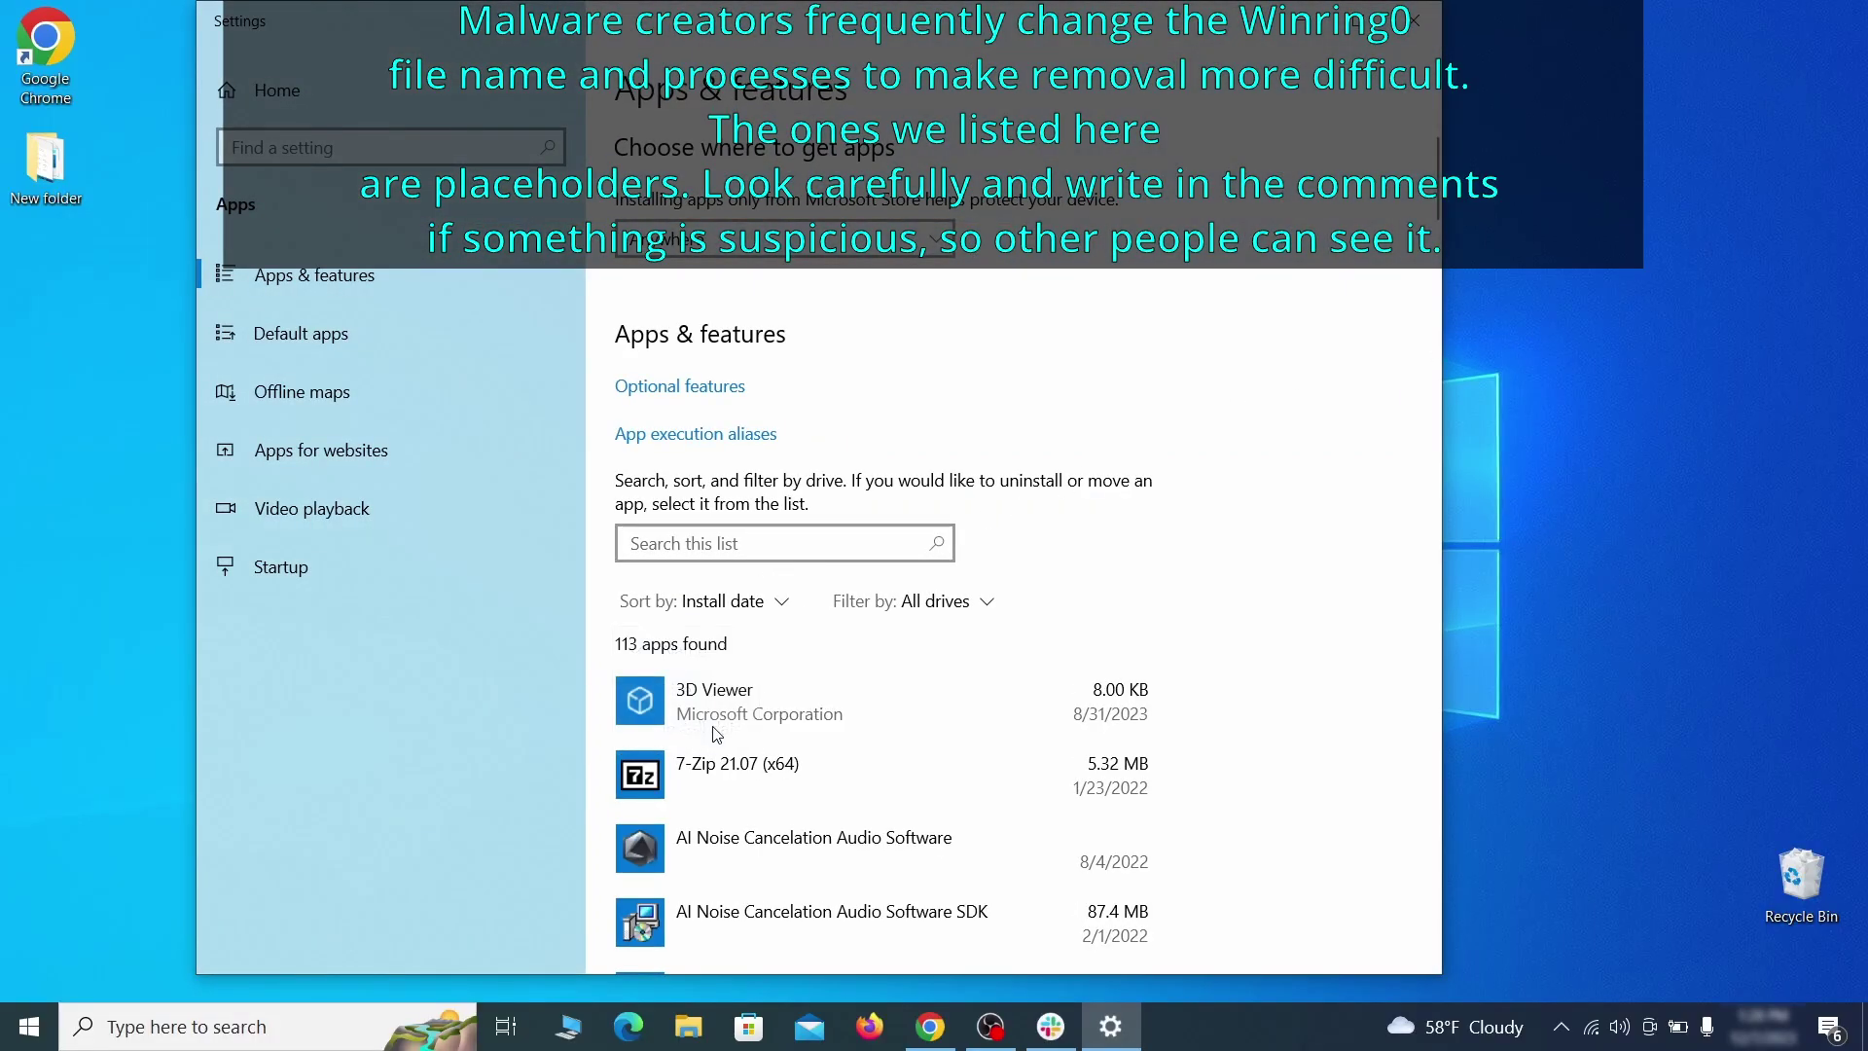
pyautogui.scroll(-2, 1054, 611)
pyautogui.click(951, 692)
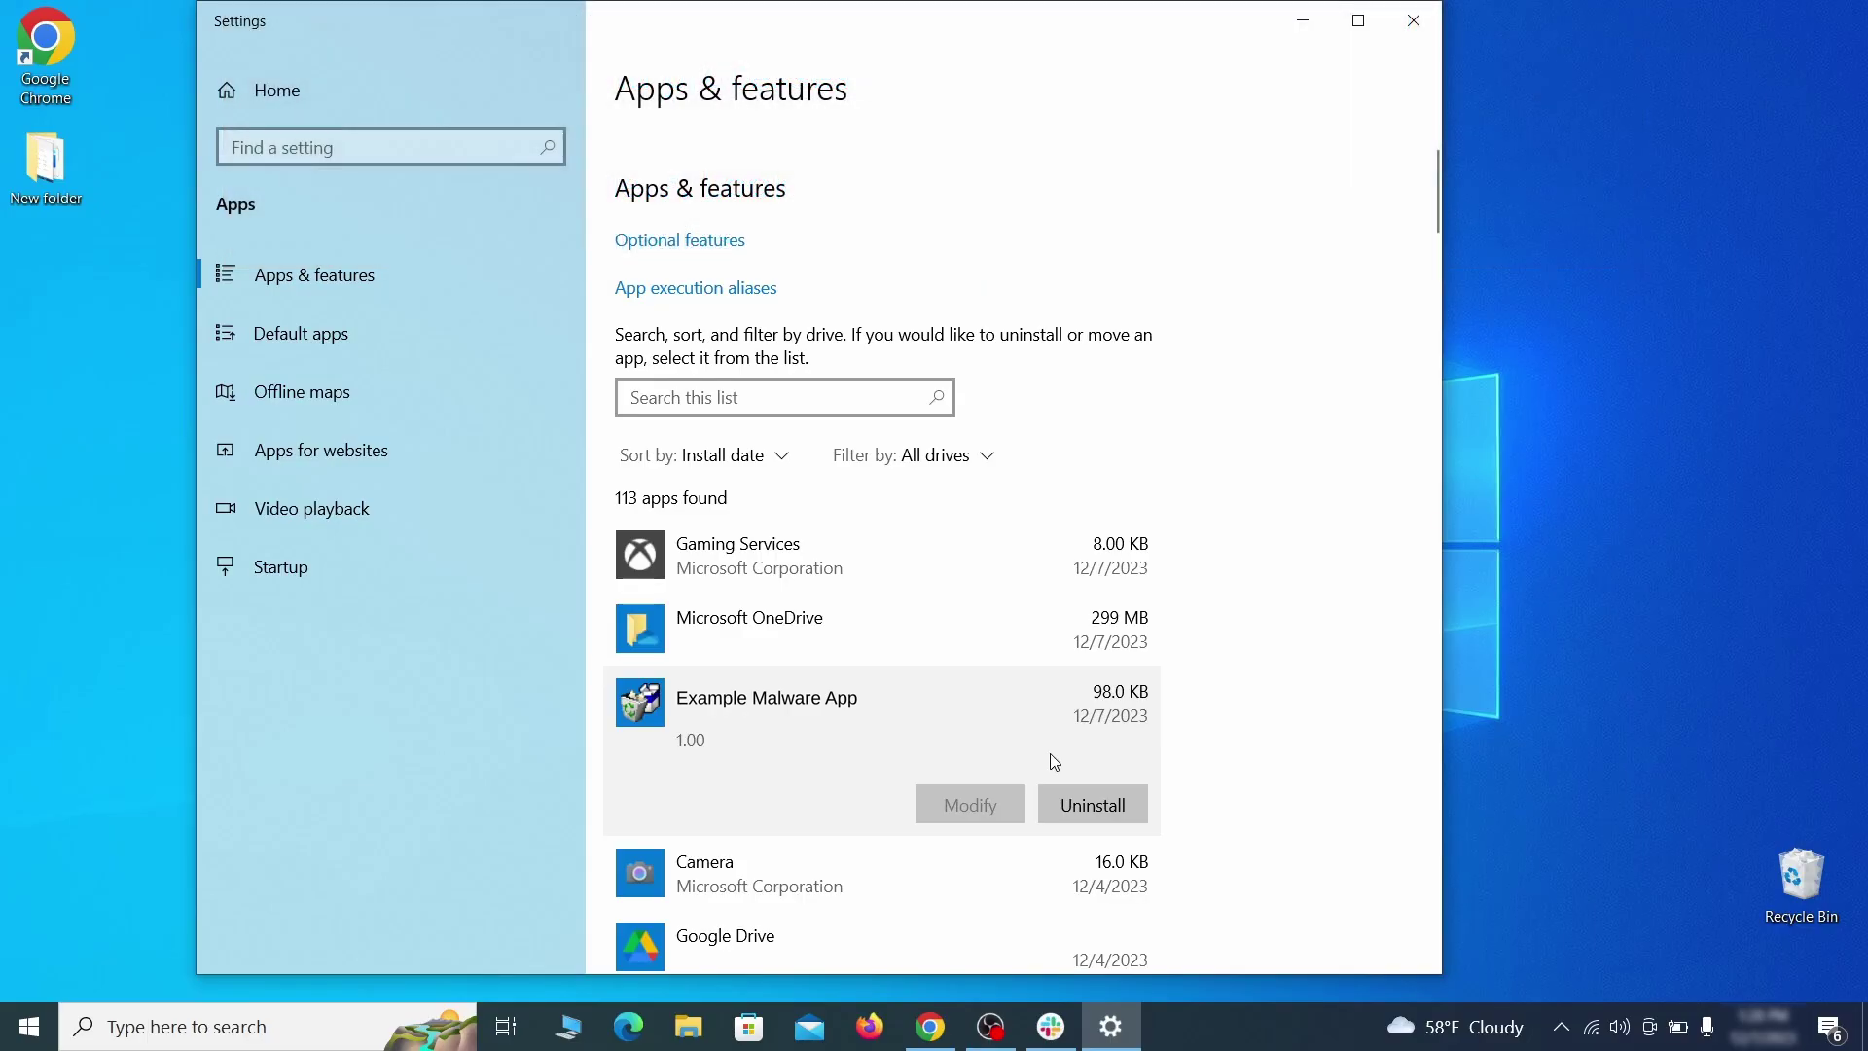
pyautogui.click(1117, 808)
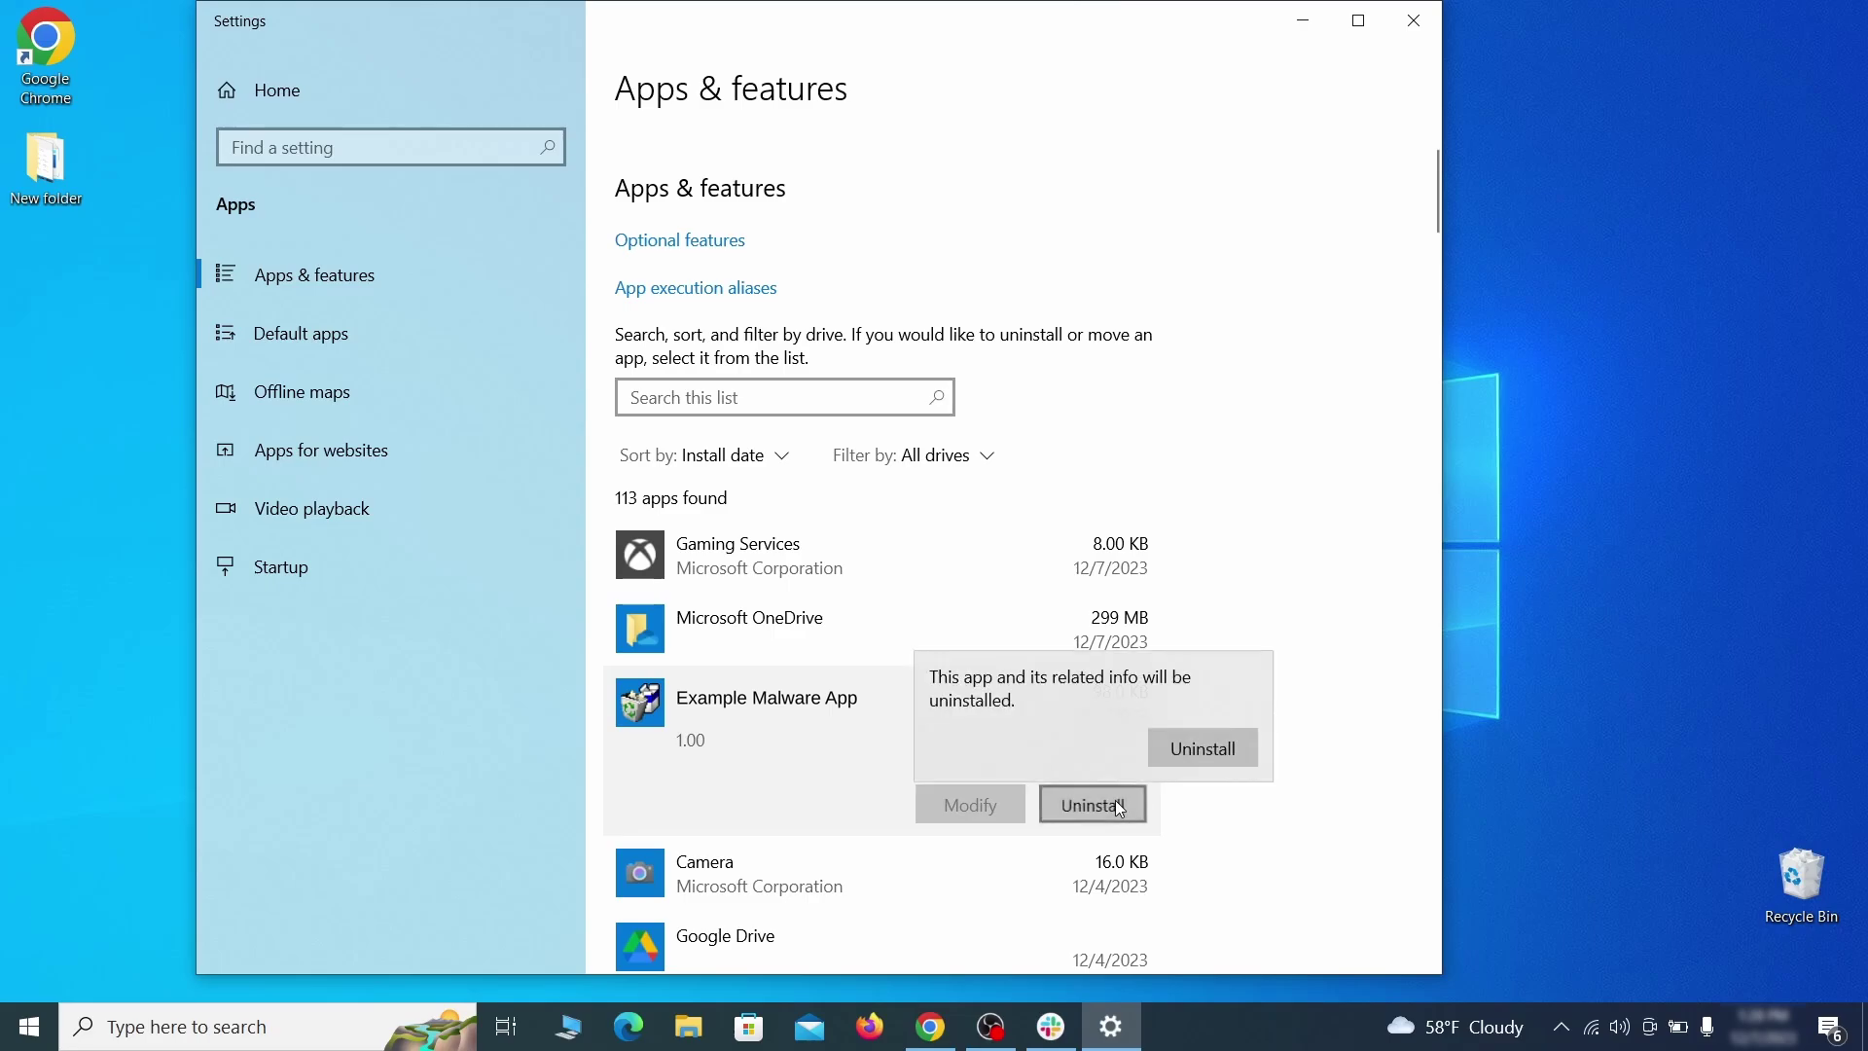
pyautogui.click(1232, 752)
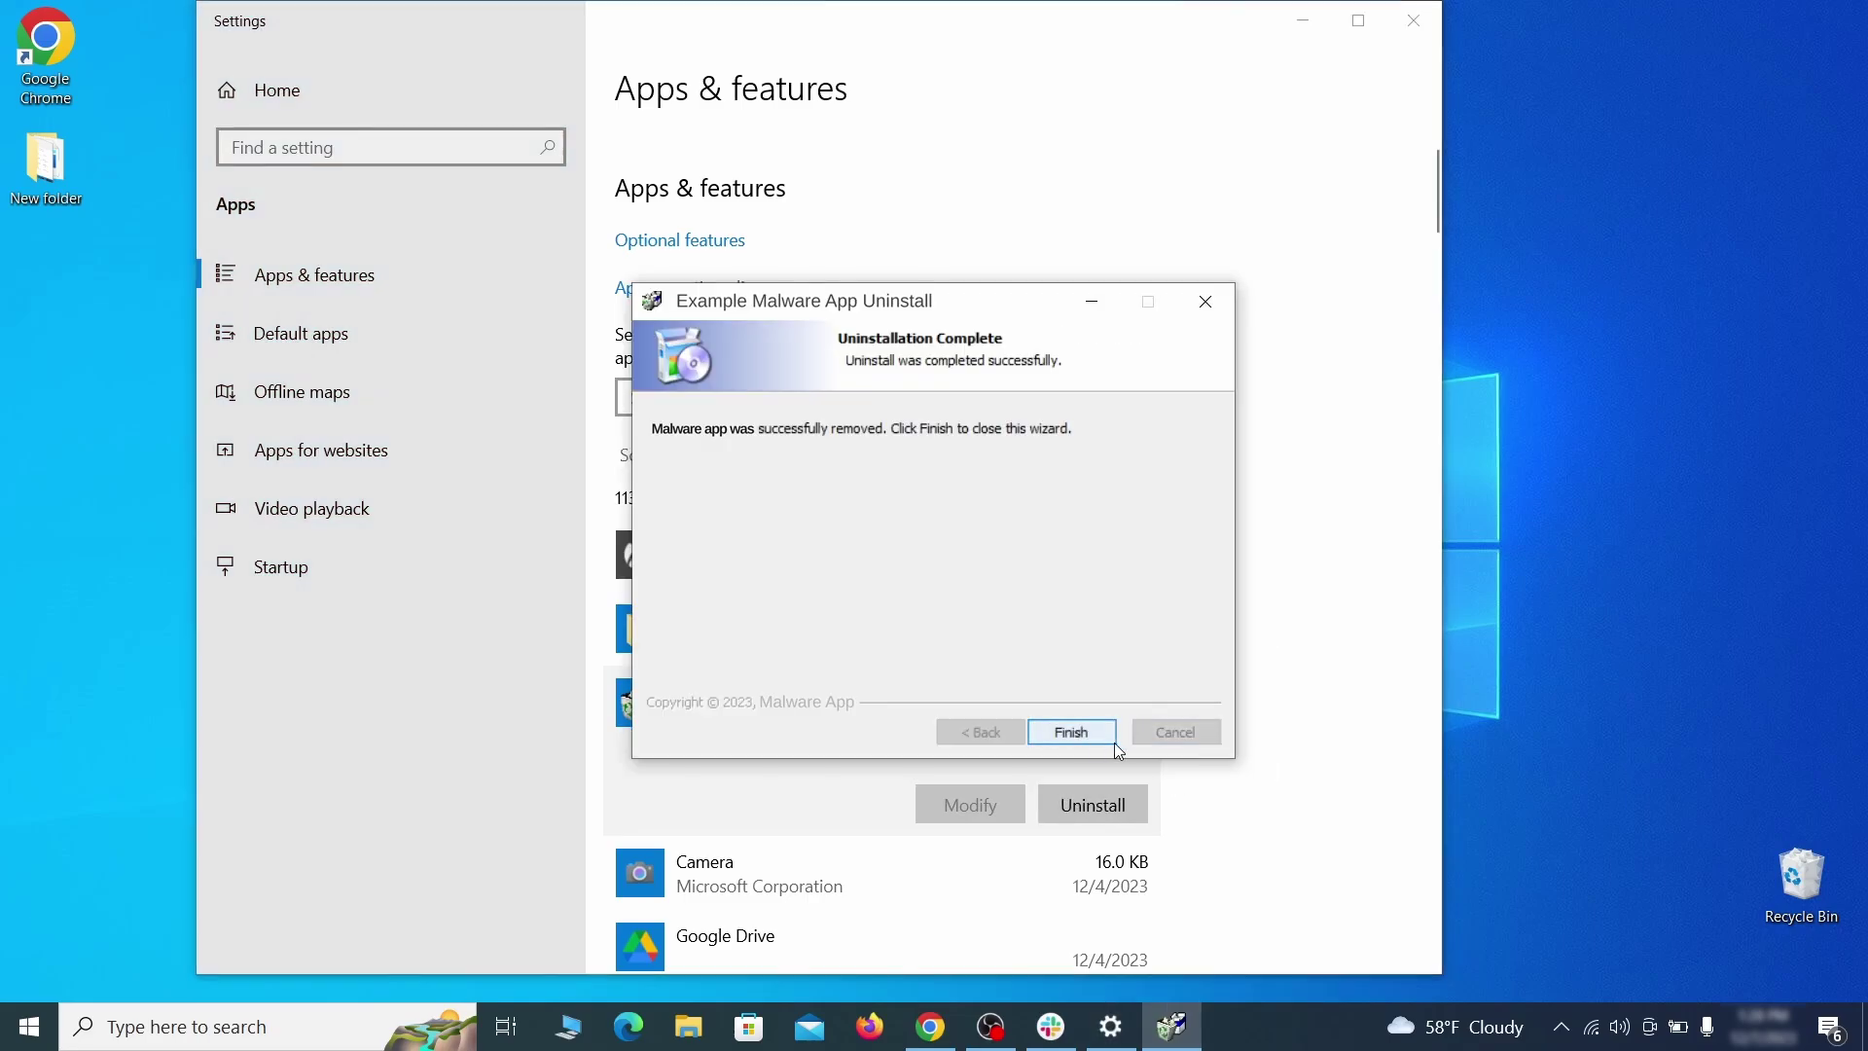
pyautogui.click(1073, 733)
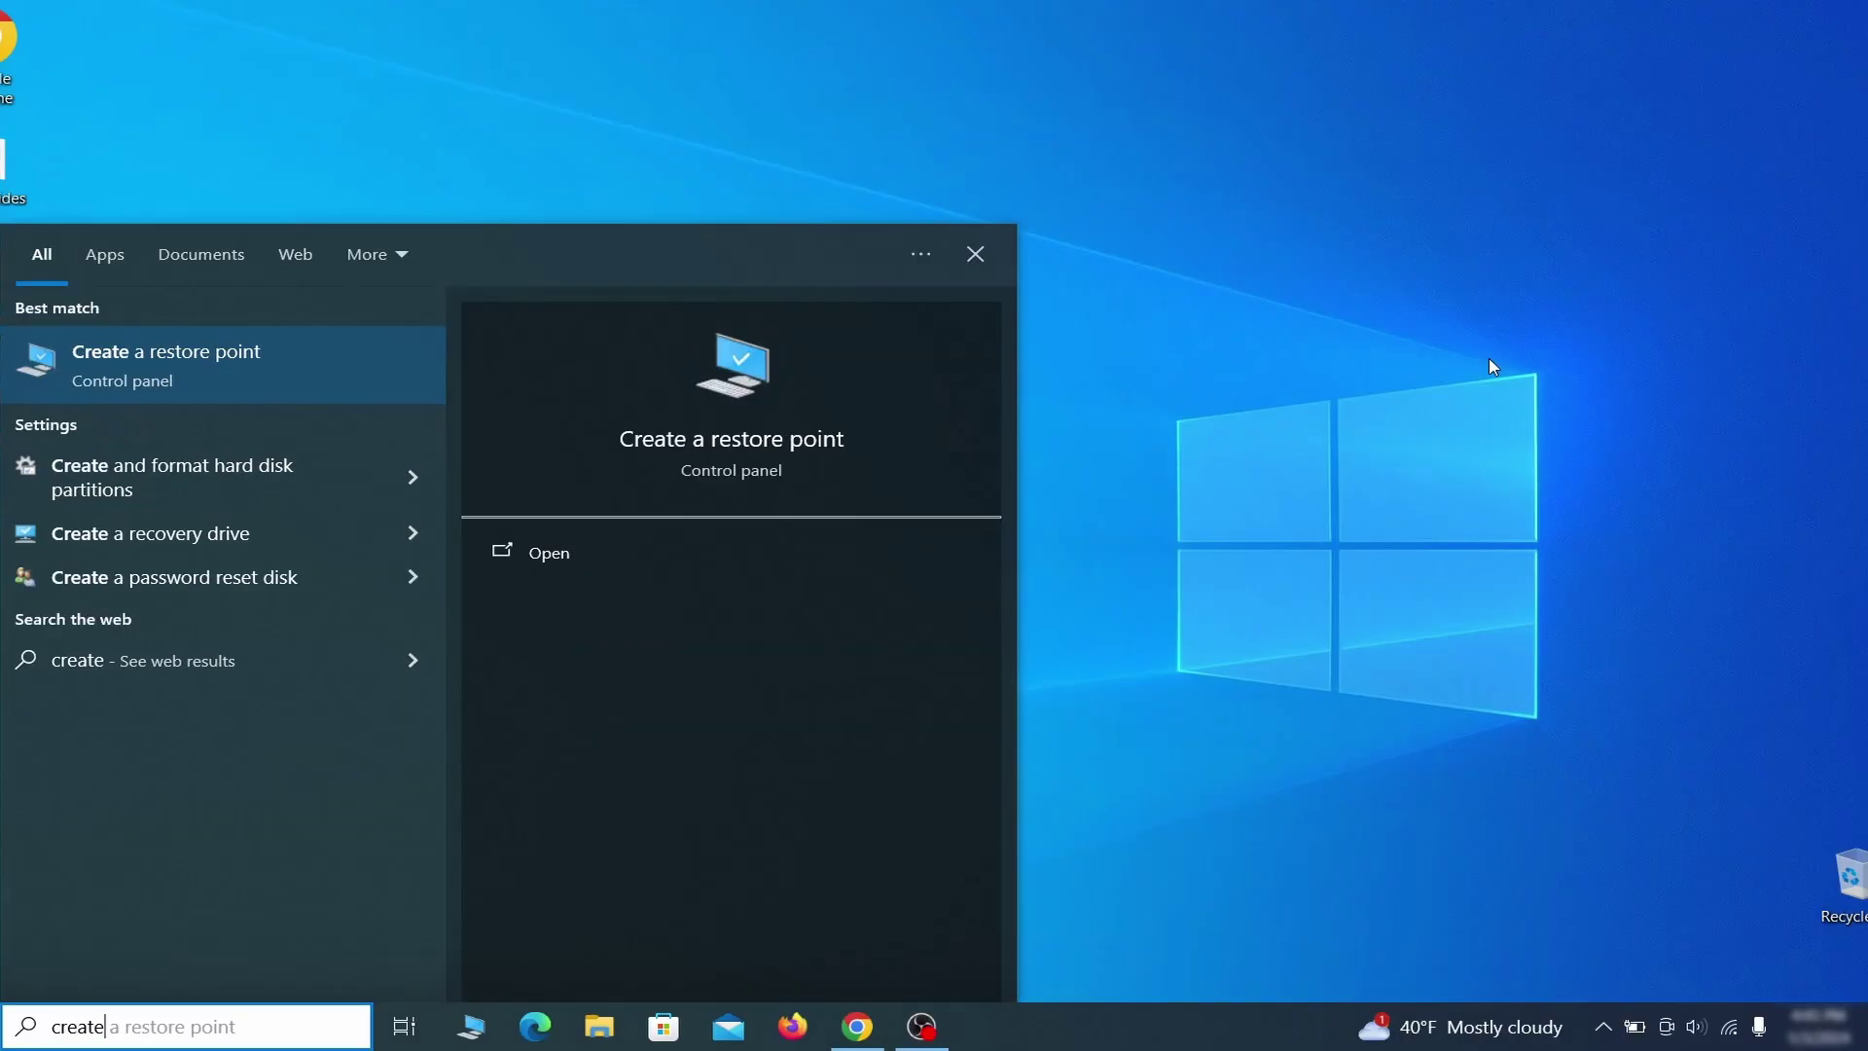
# - Turn on system protection for drive C: with 4% (19.05 GB) maximum usage
pyautogui.write('store point')
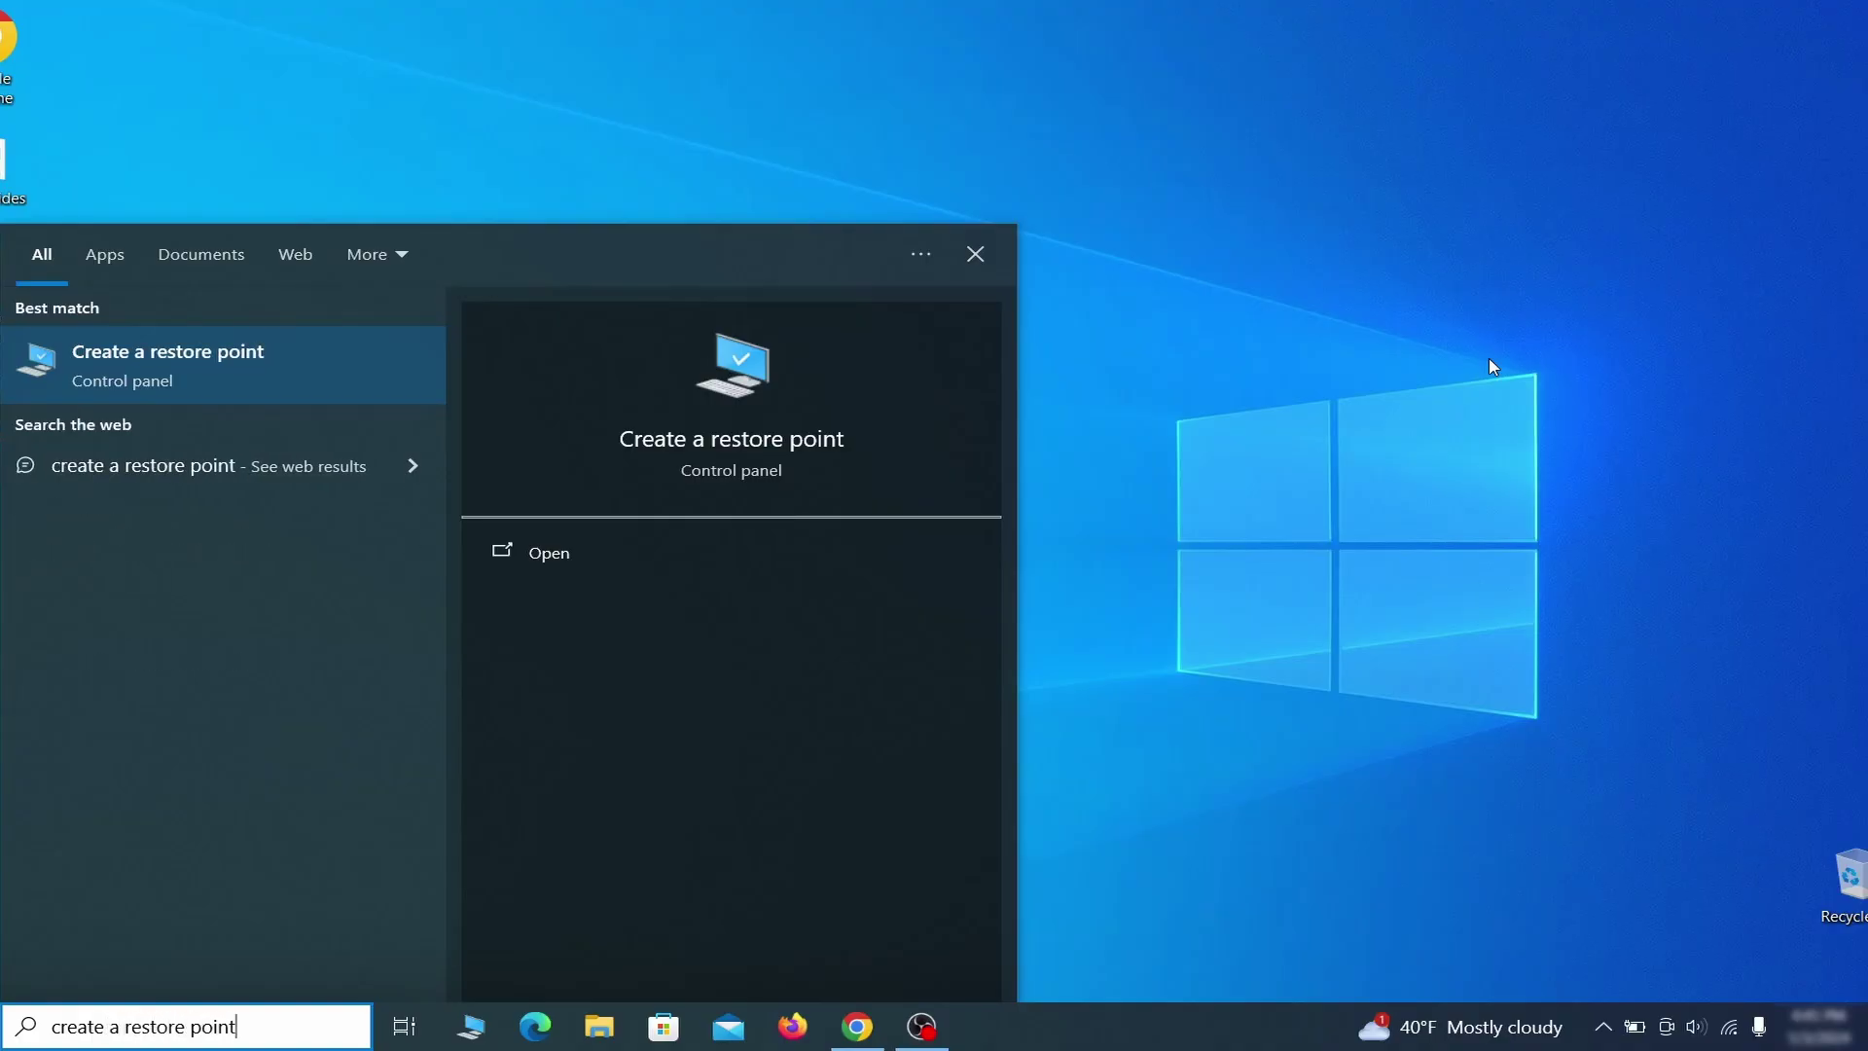
pyautogui.press('Return')
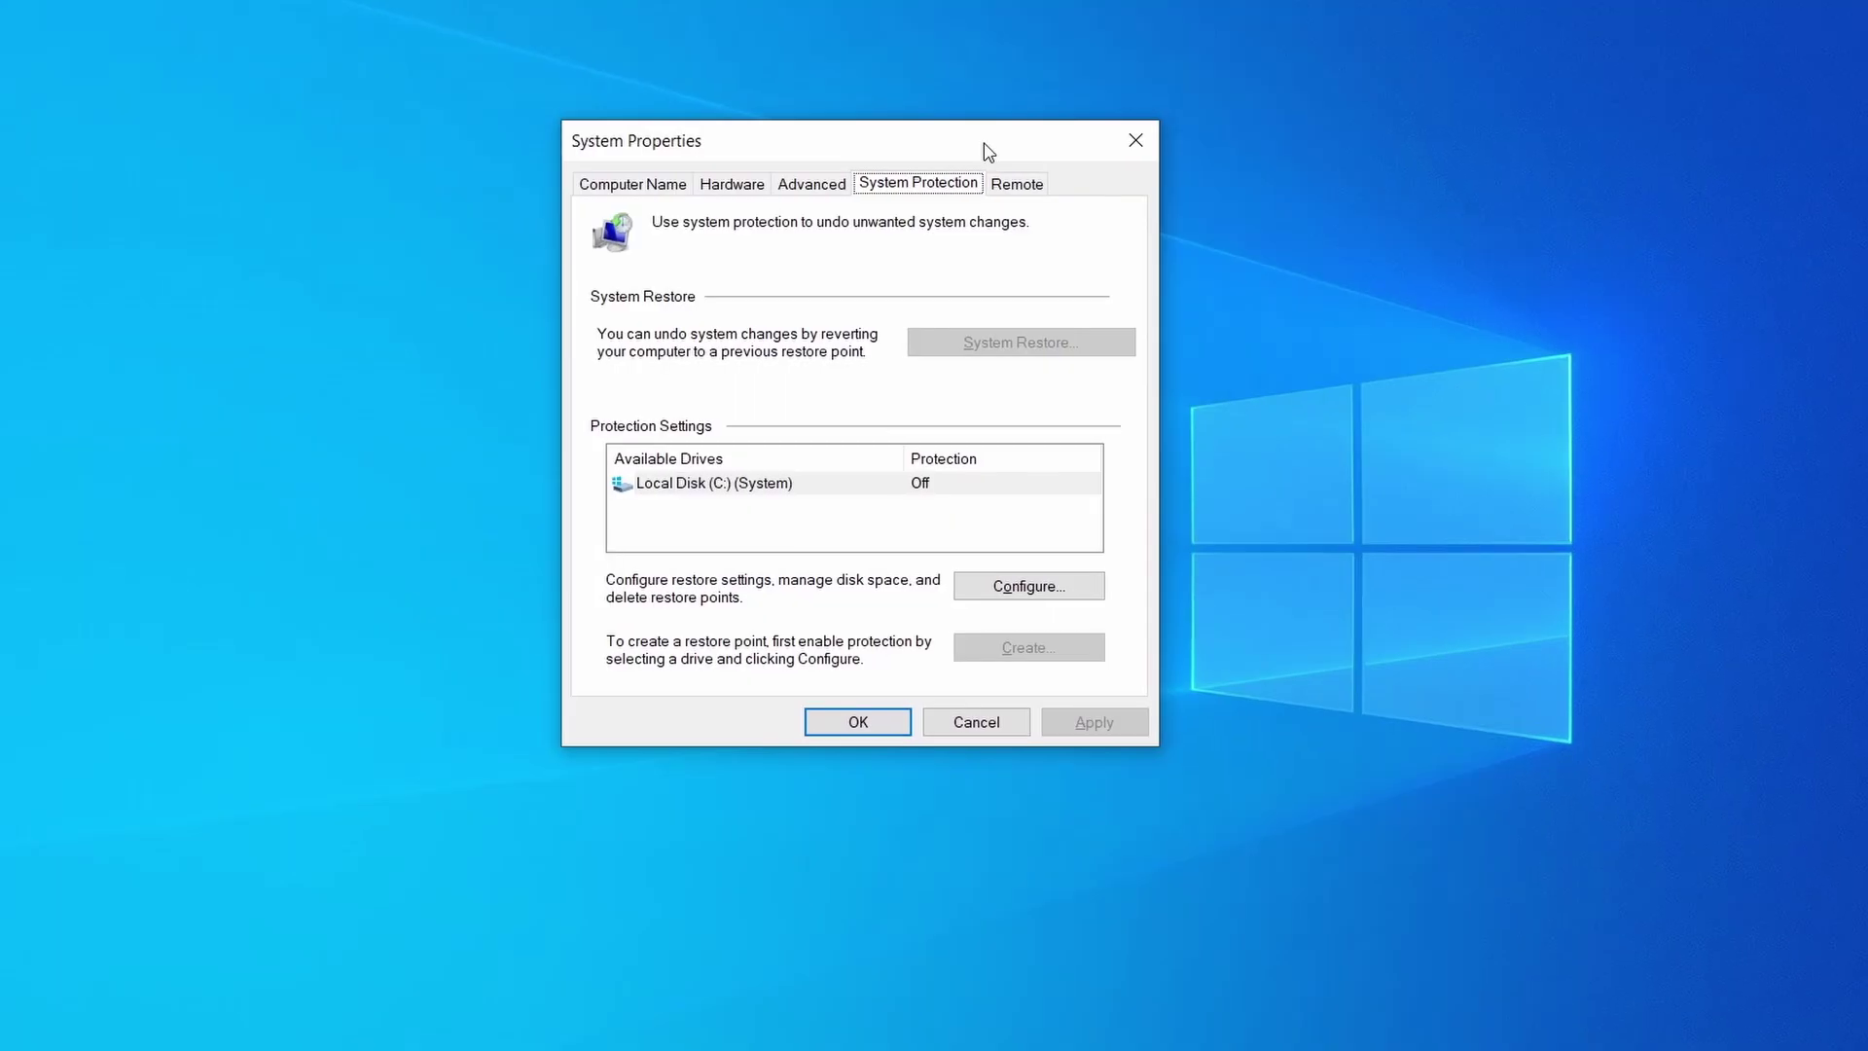
pyautogui.click(839, 487)
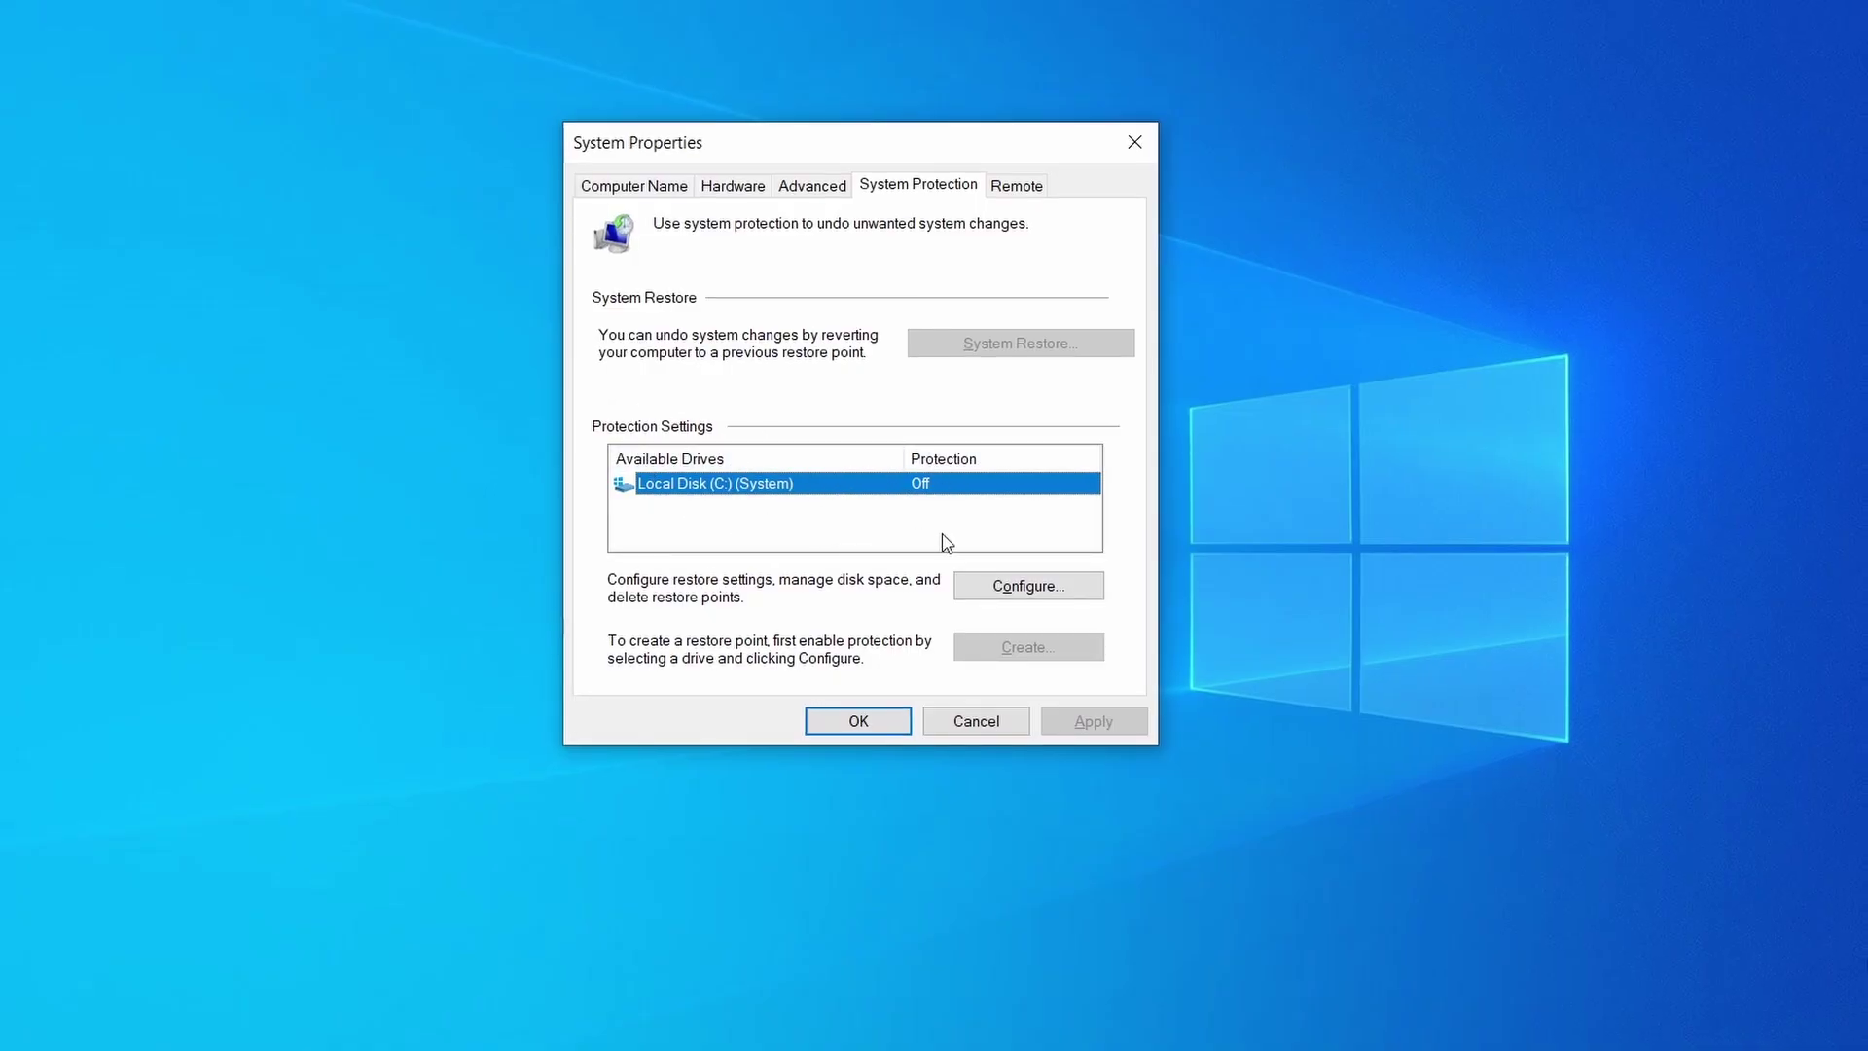
pyautogui.click(1082, 594)
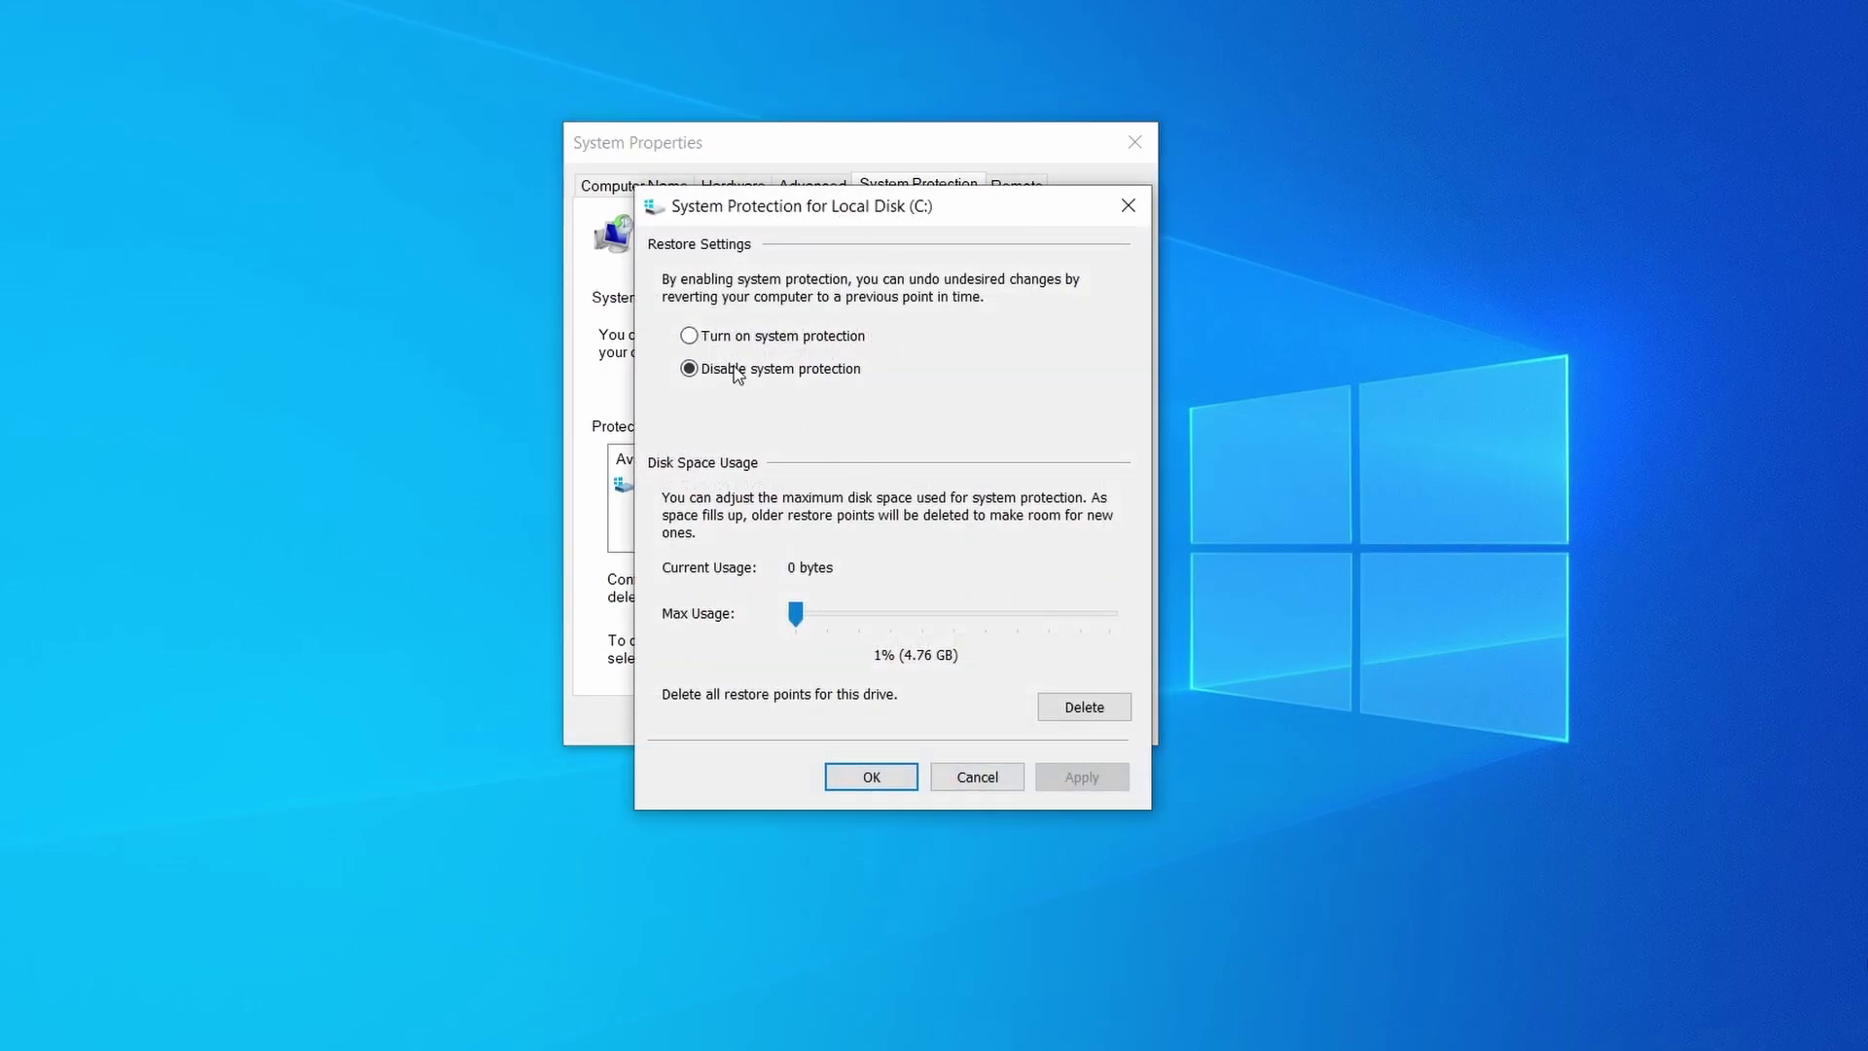
pyautogui.click(691, 337)
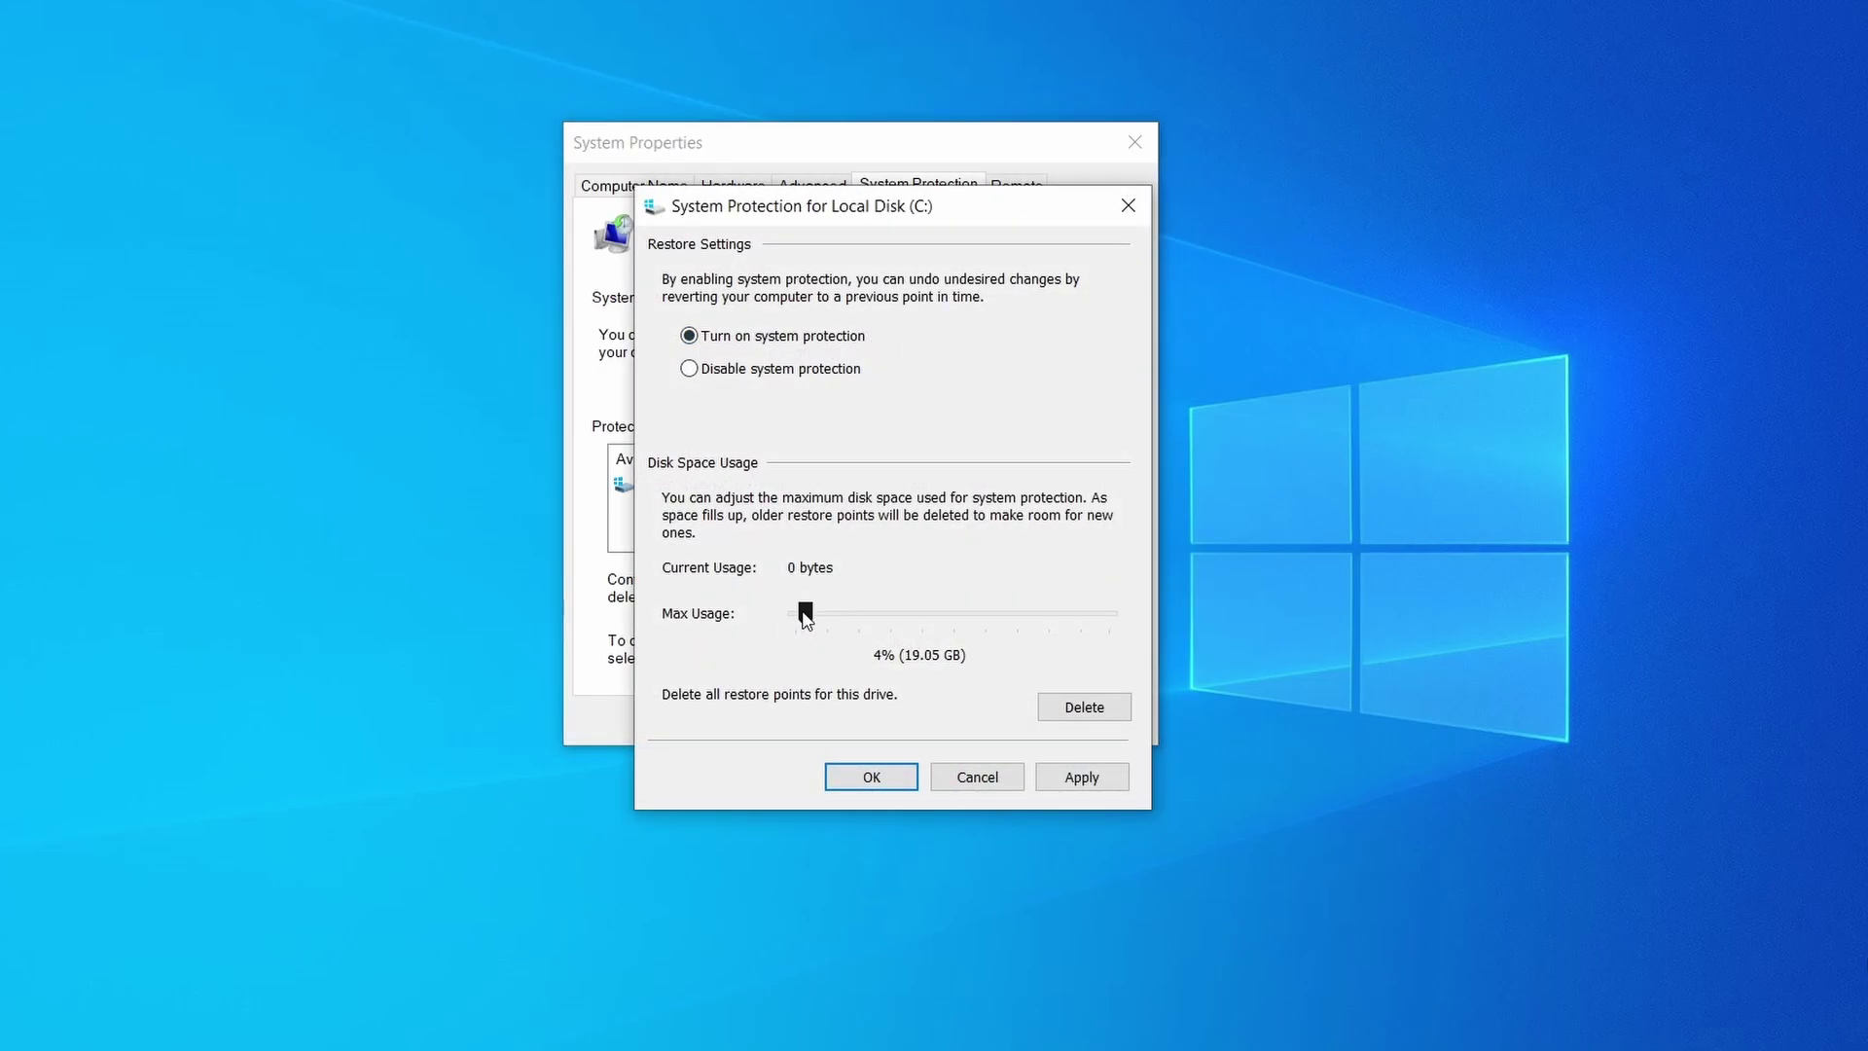
pyautogui.click(1079, 777)
pyautogui.click(886, 780)
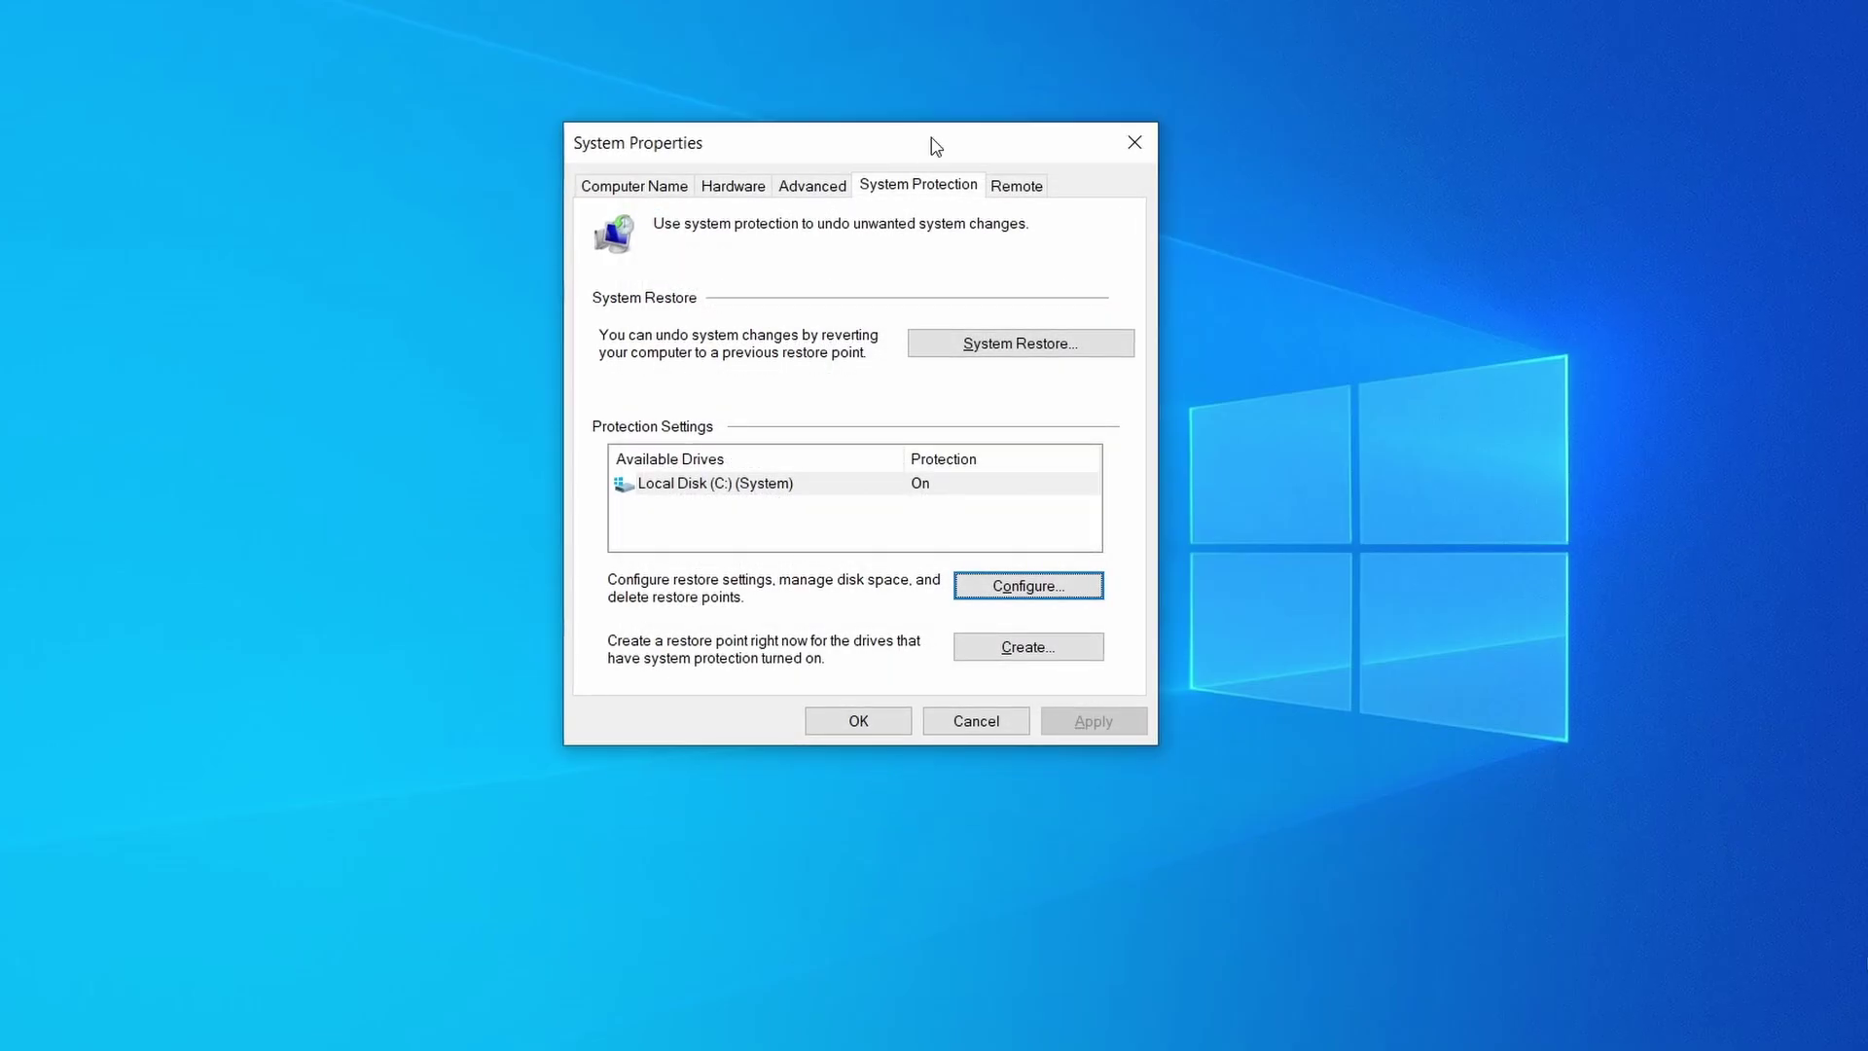
# - Create a restore point named 'Restore Point 1' and view it in the System Restore wizard
pyautogui.click(1031, 647)
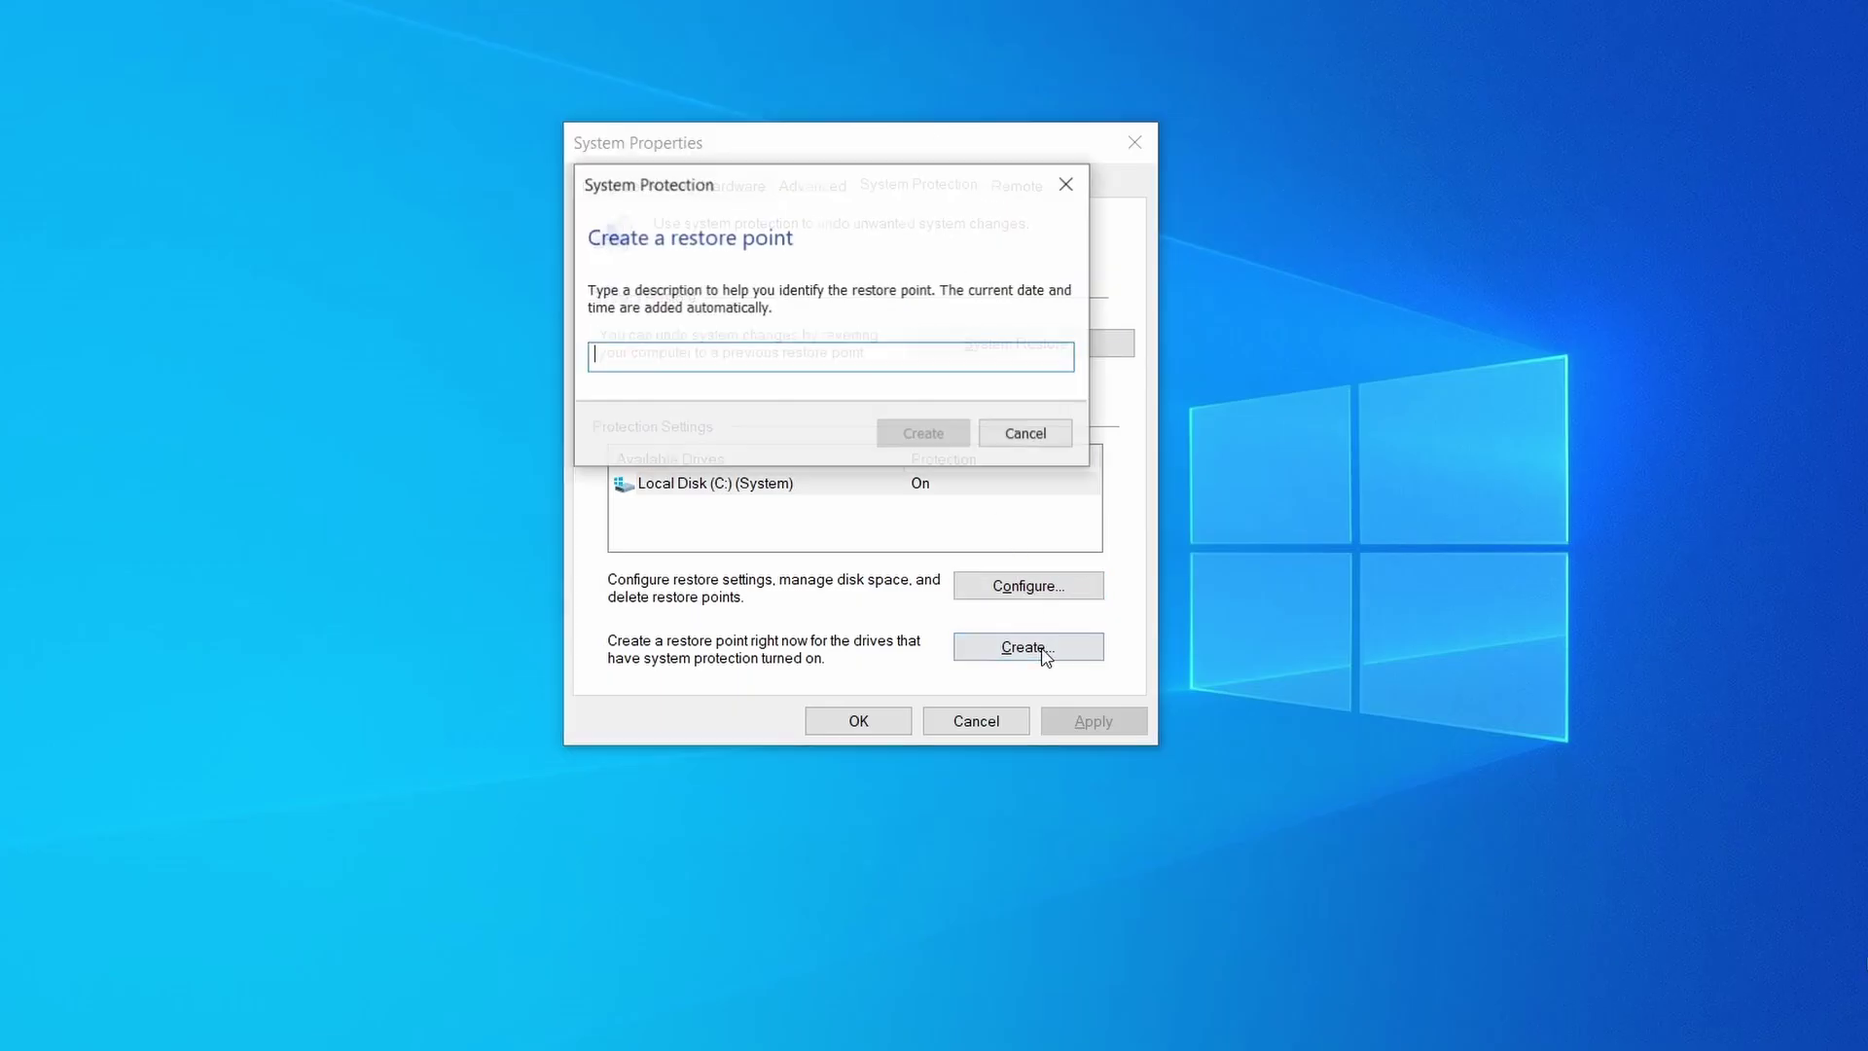
pyautogui.write('Restore Point 1')
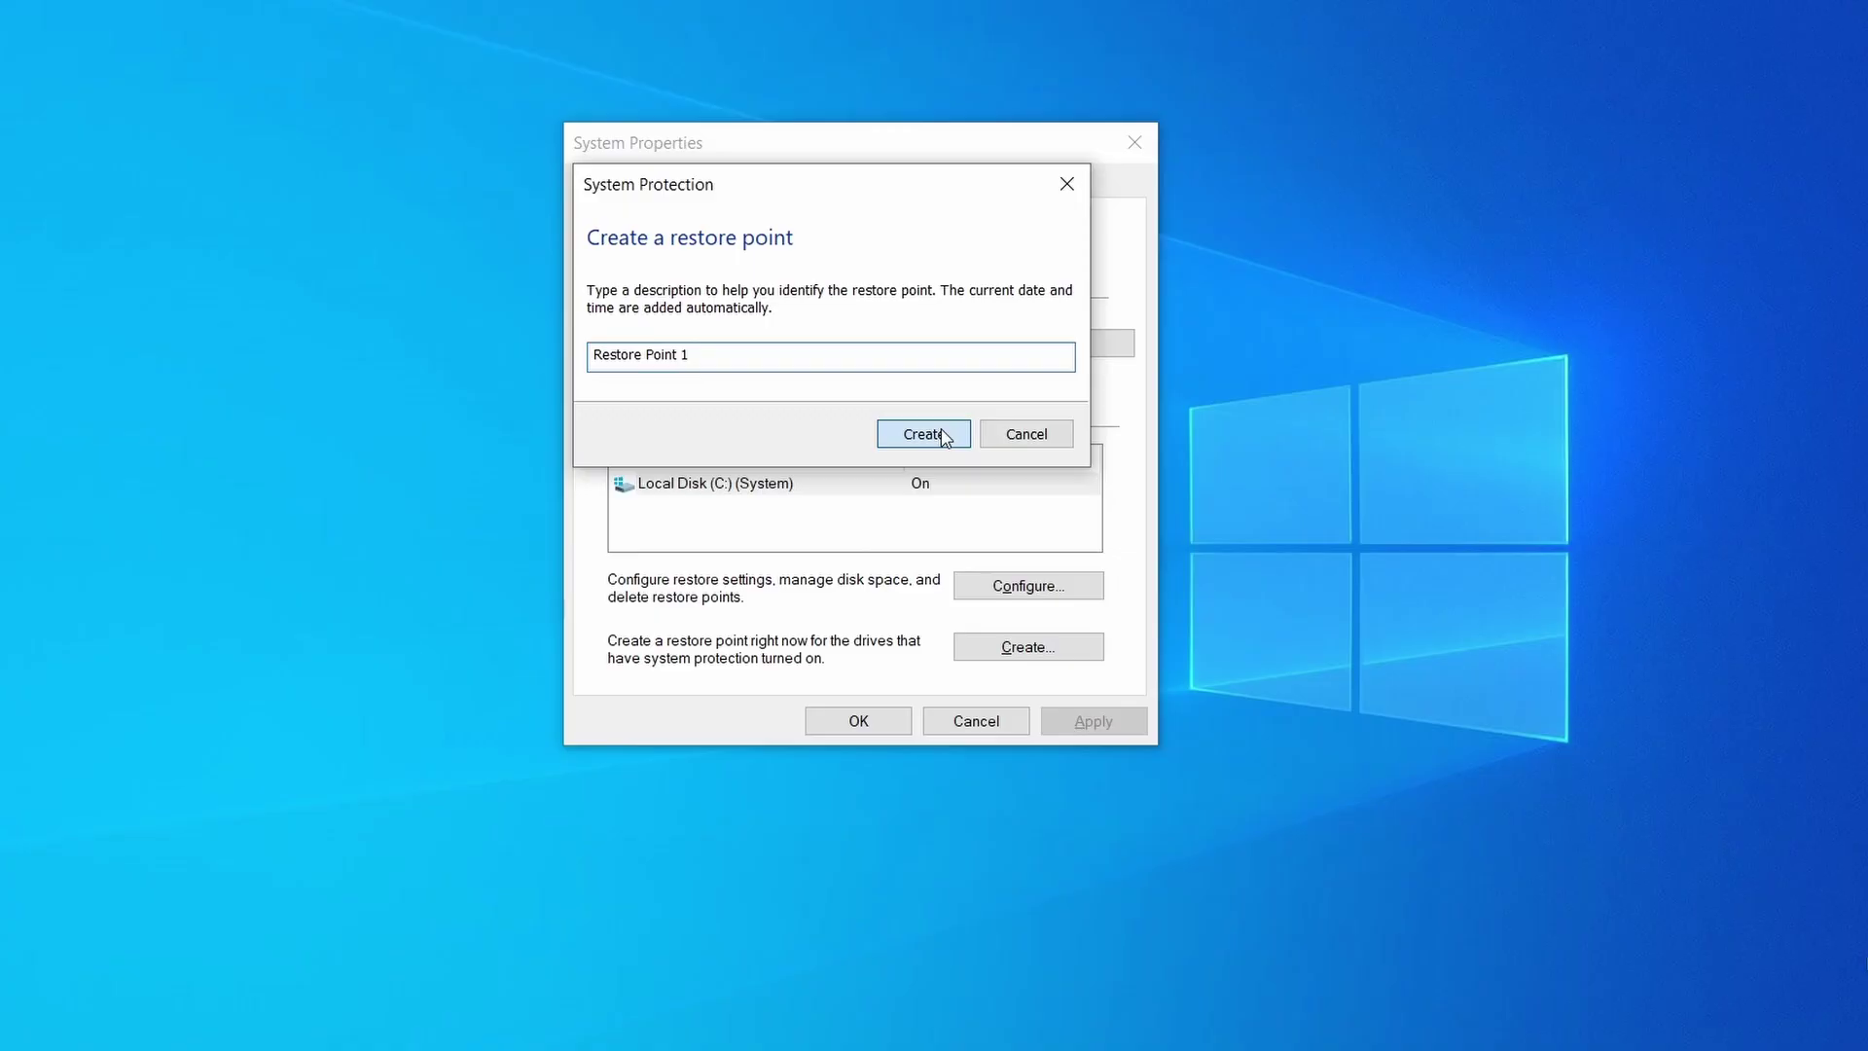
pyautogui.click(938, 429)
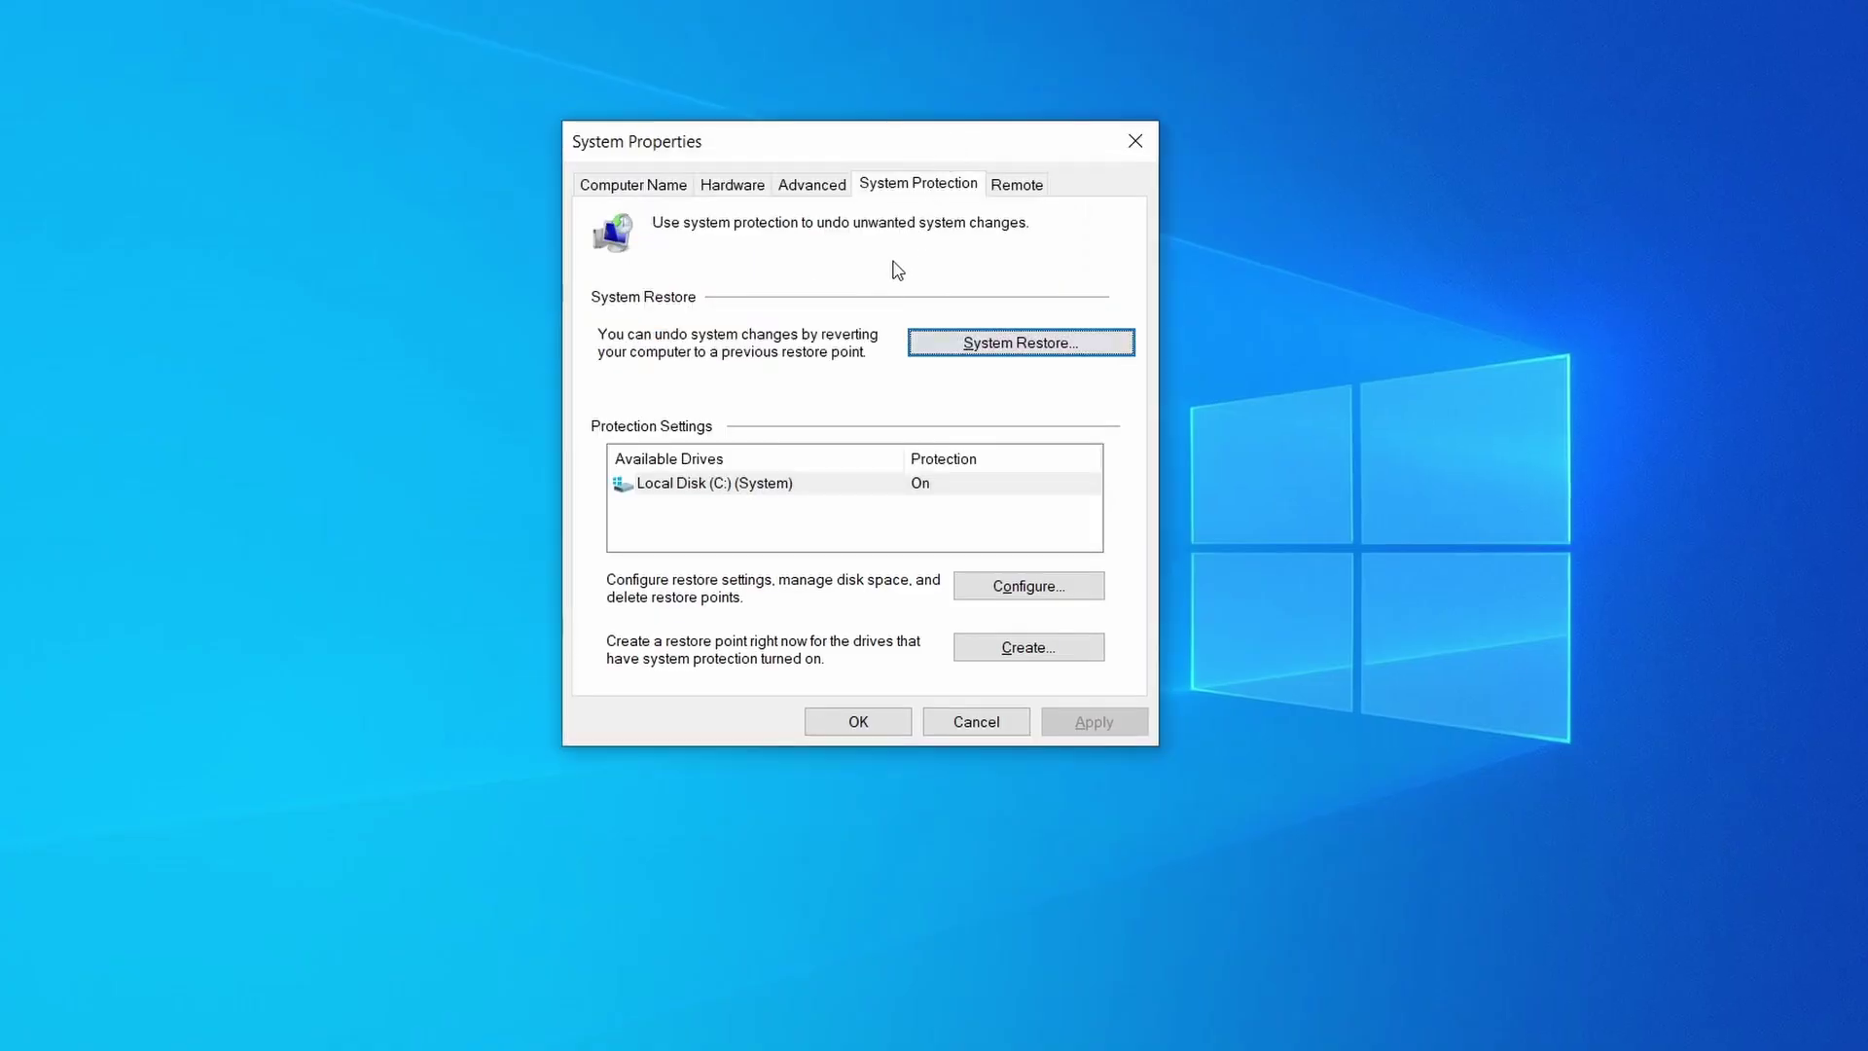
pyautogui.click(1097, 348)
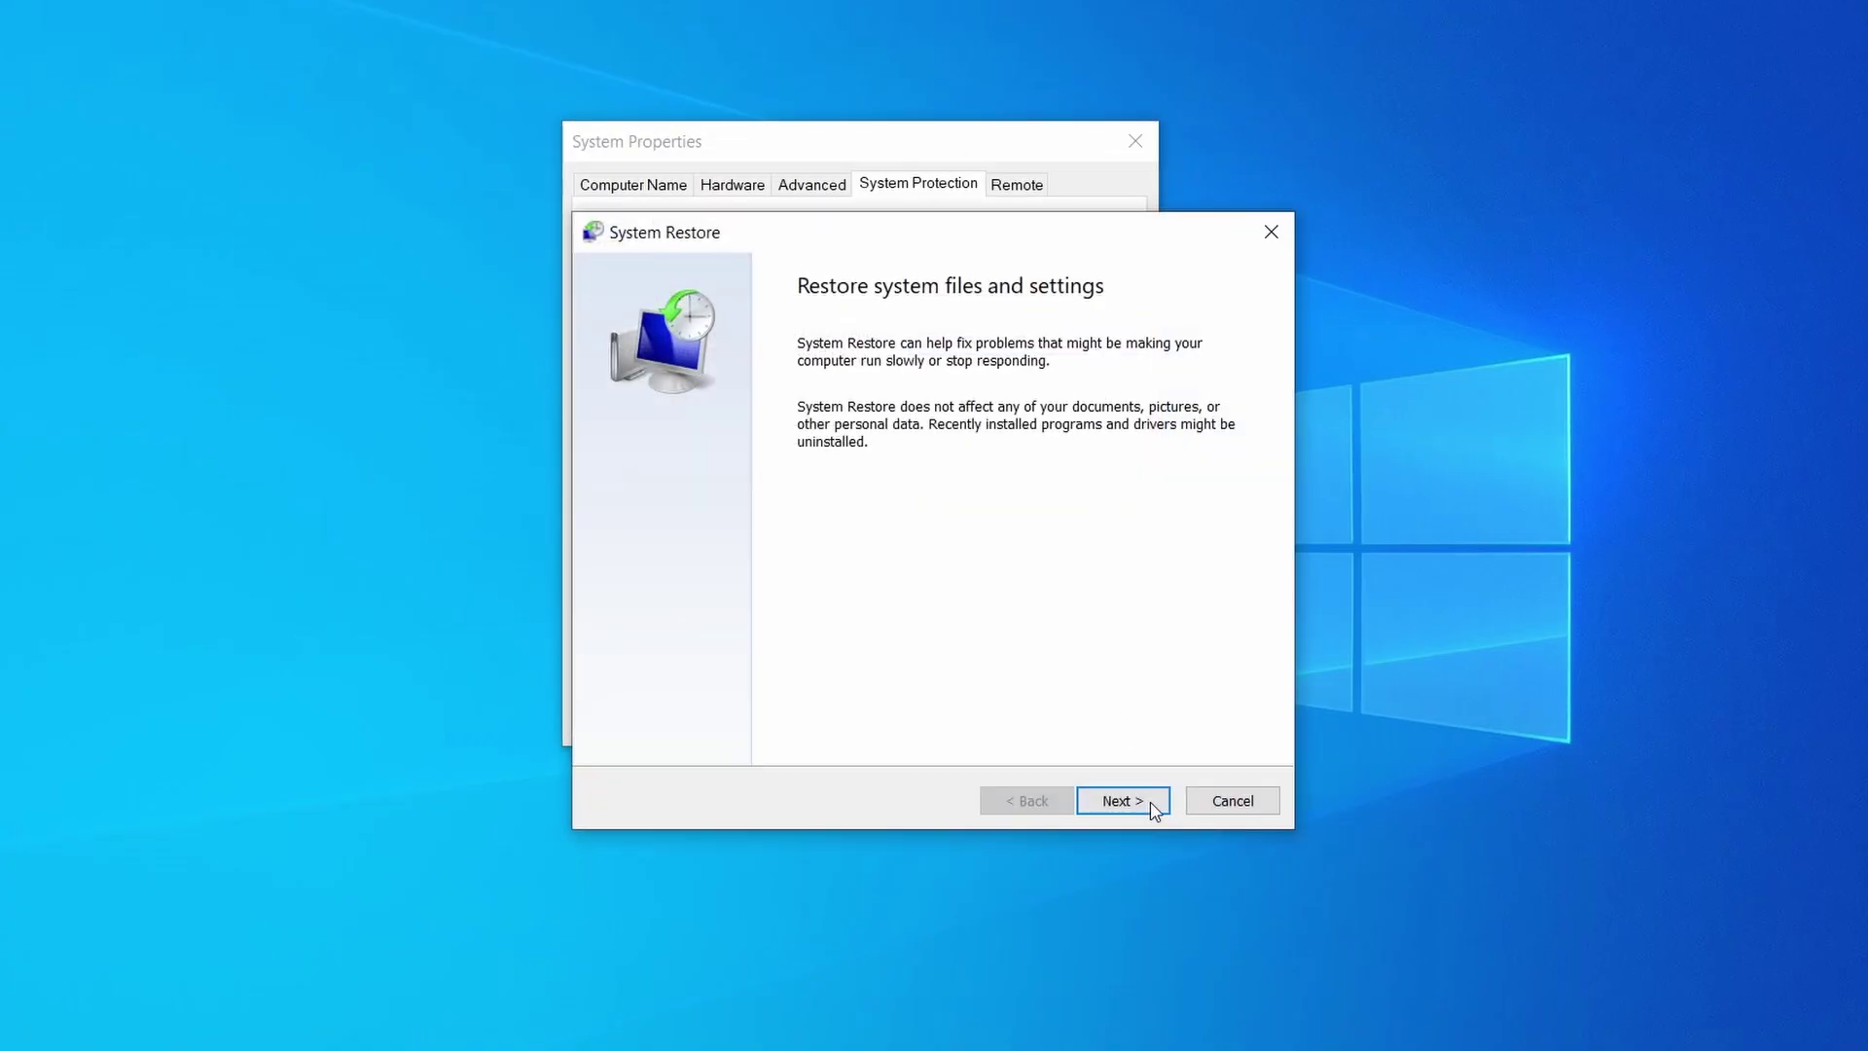
pyautogui.click(1153, 810)
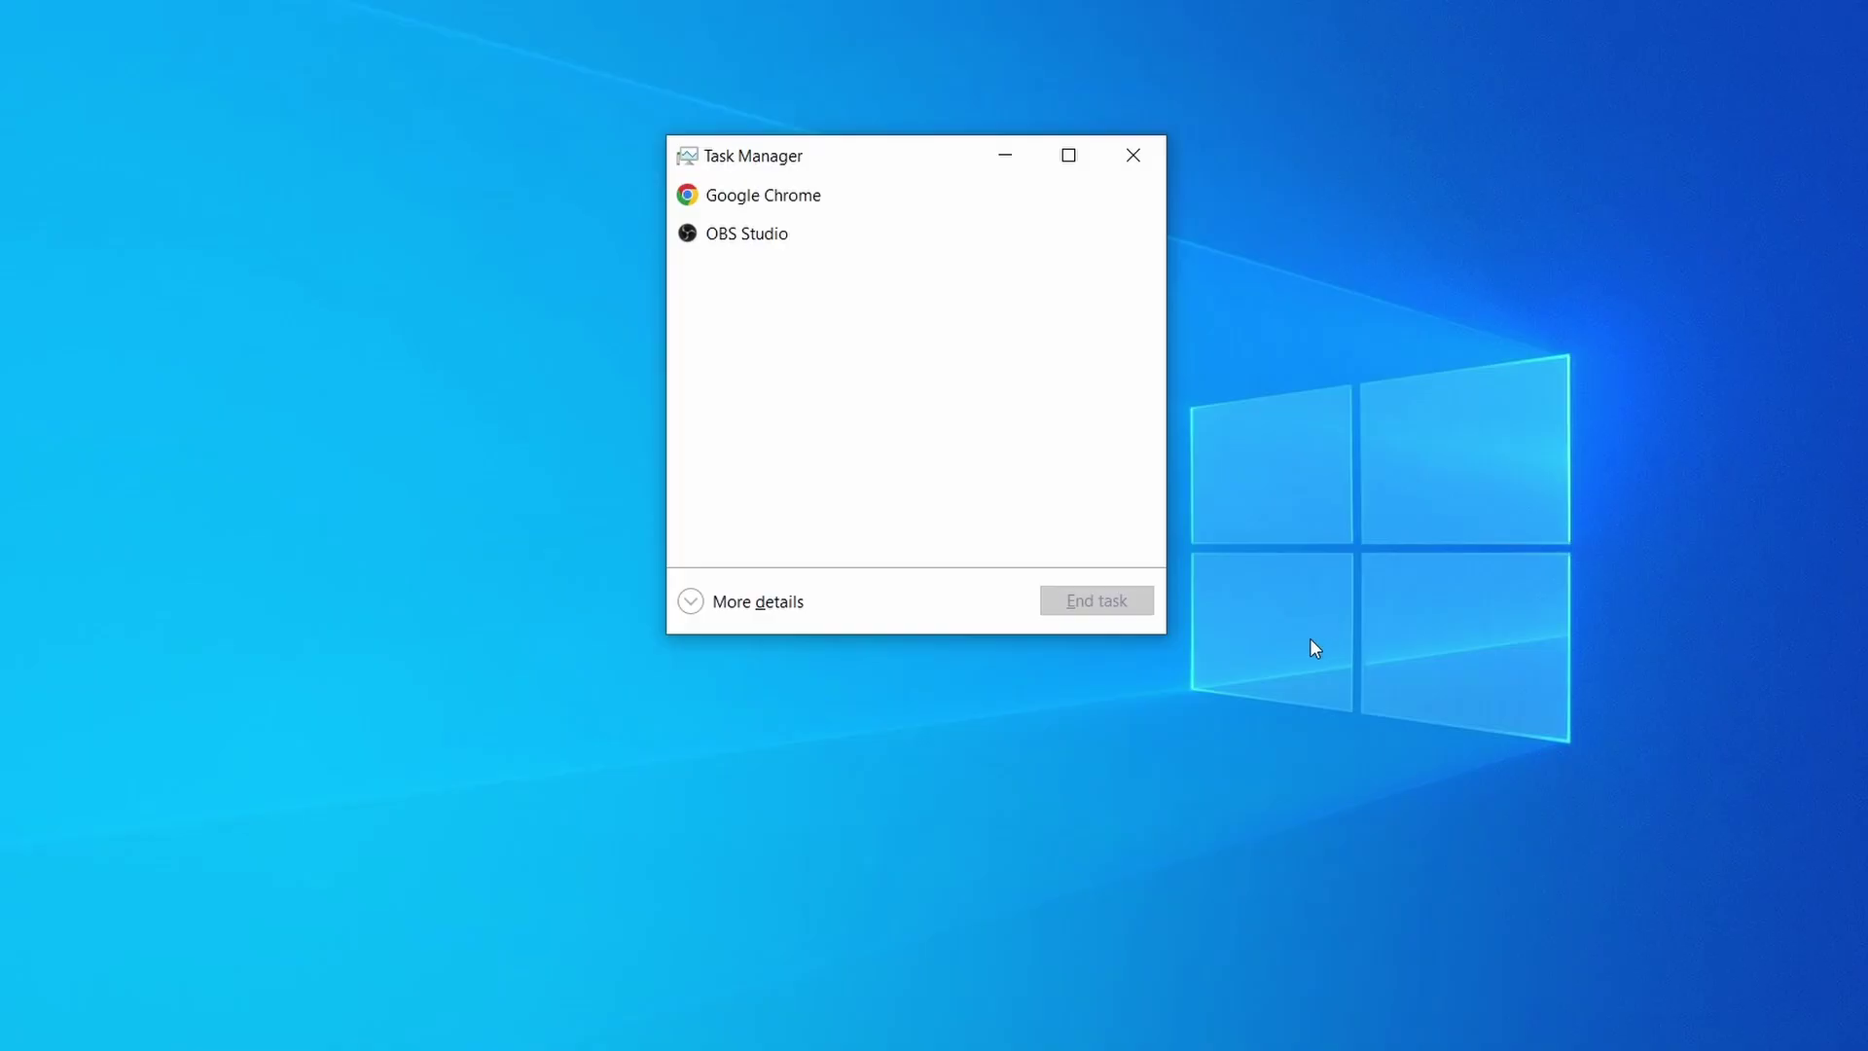
# - Expand Task Manager to full details, sort by CPU then memory, and right-click Example Malware Process
pyautogui.click(713, 605)
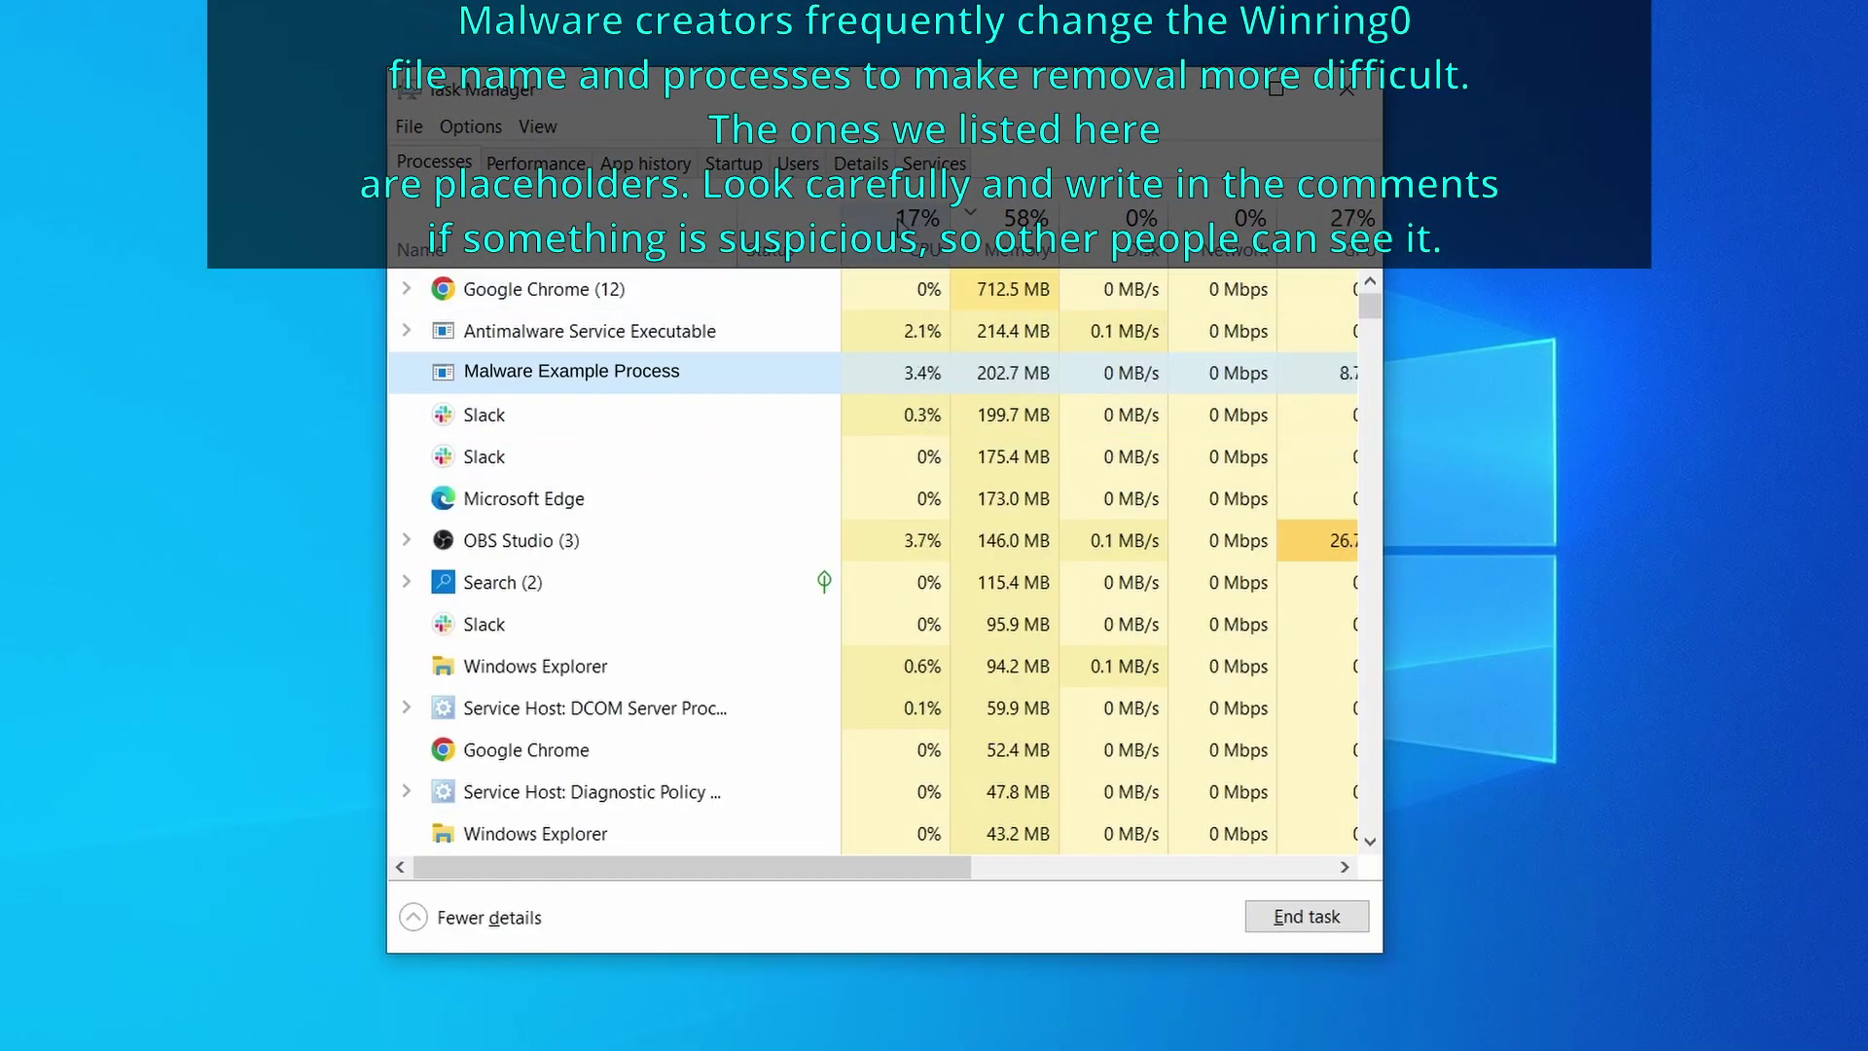
pyautogui.click(919, 232)
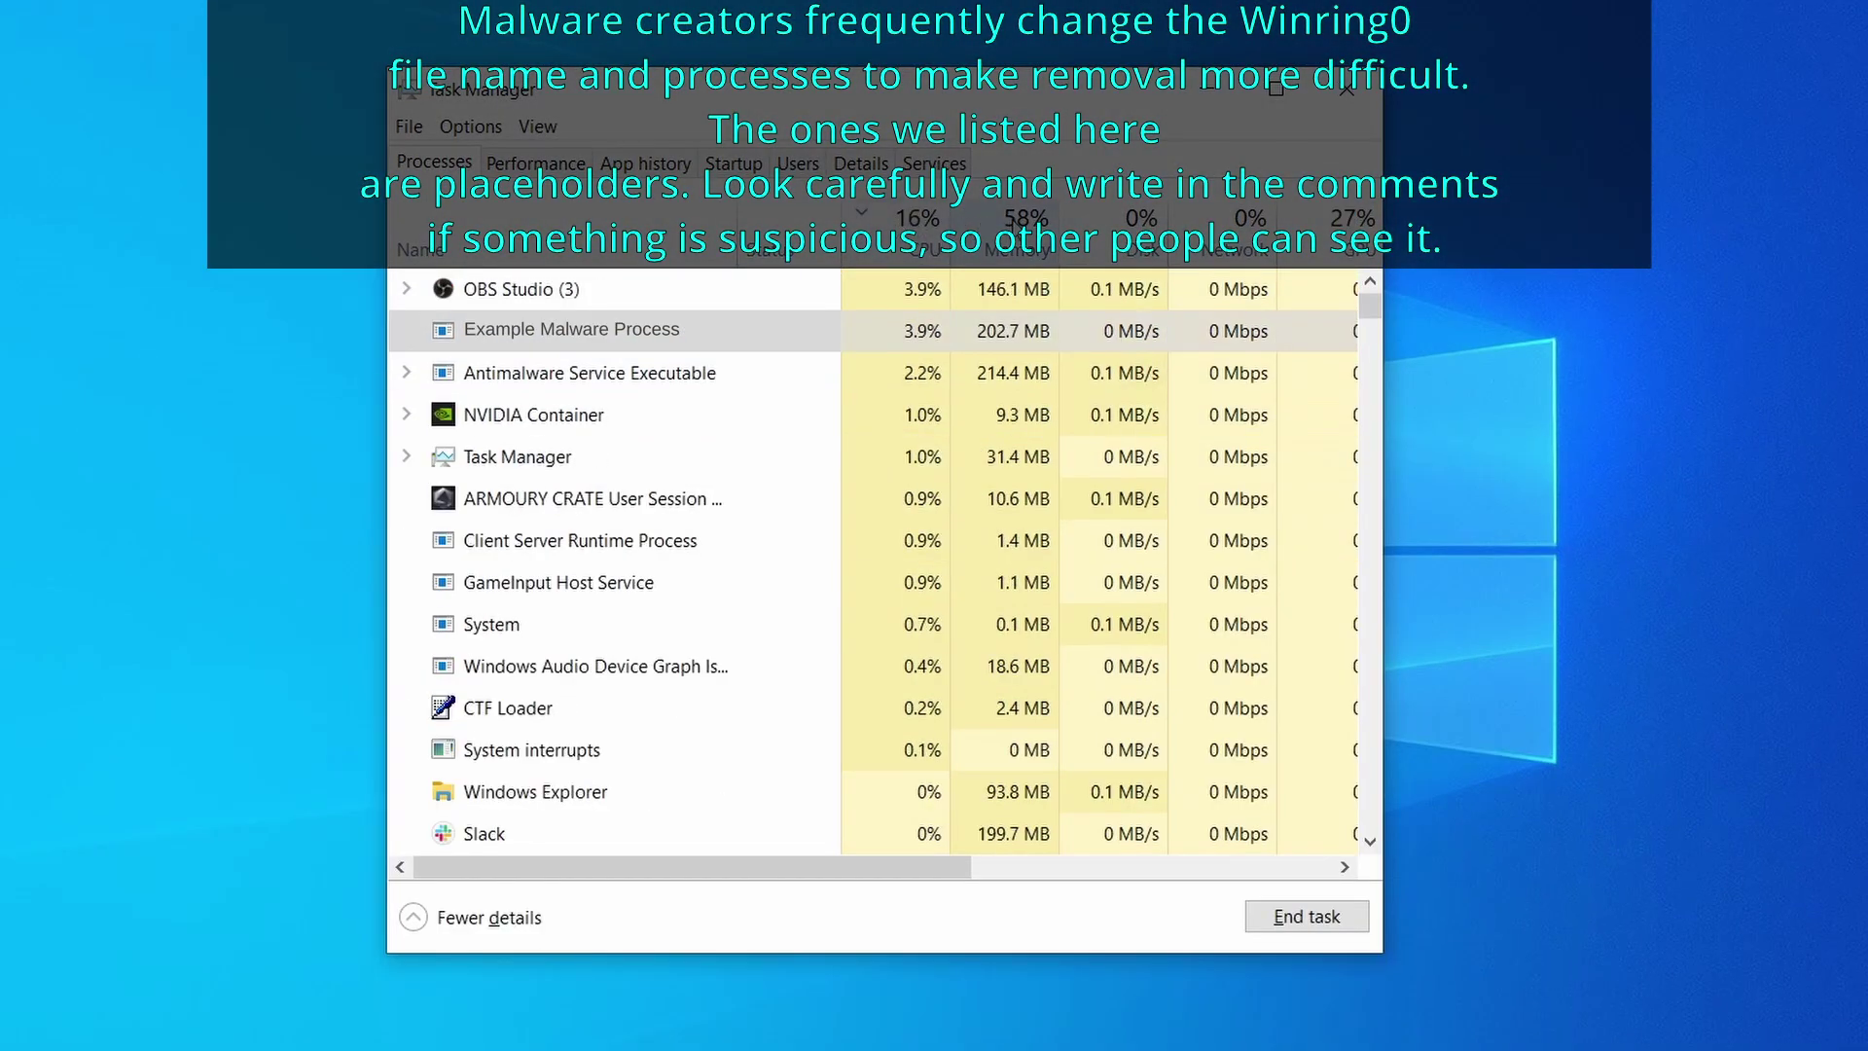
pyautogui.click(1017, 233)
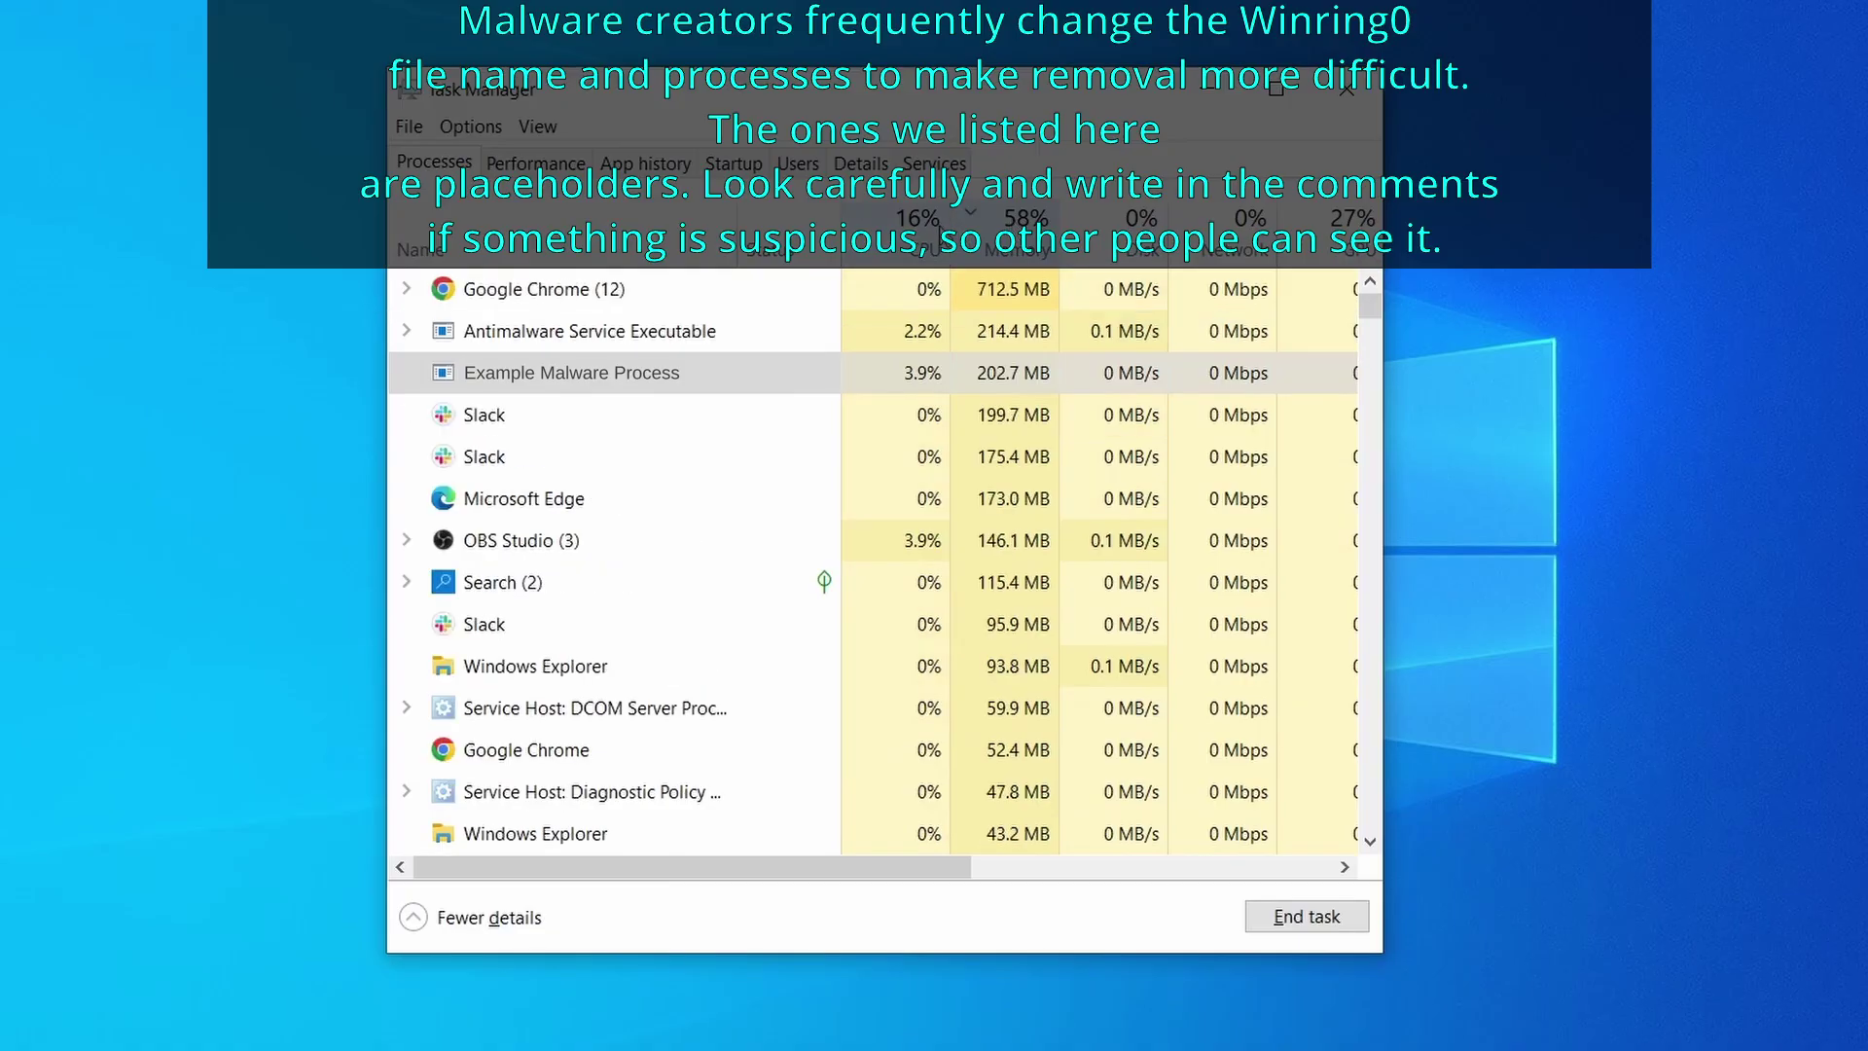
pyautogui.rightClick(895, 378)
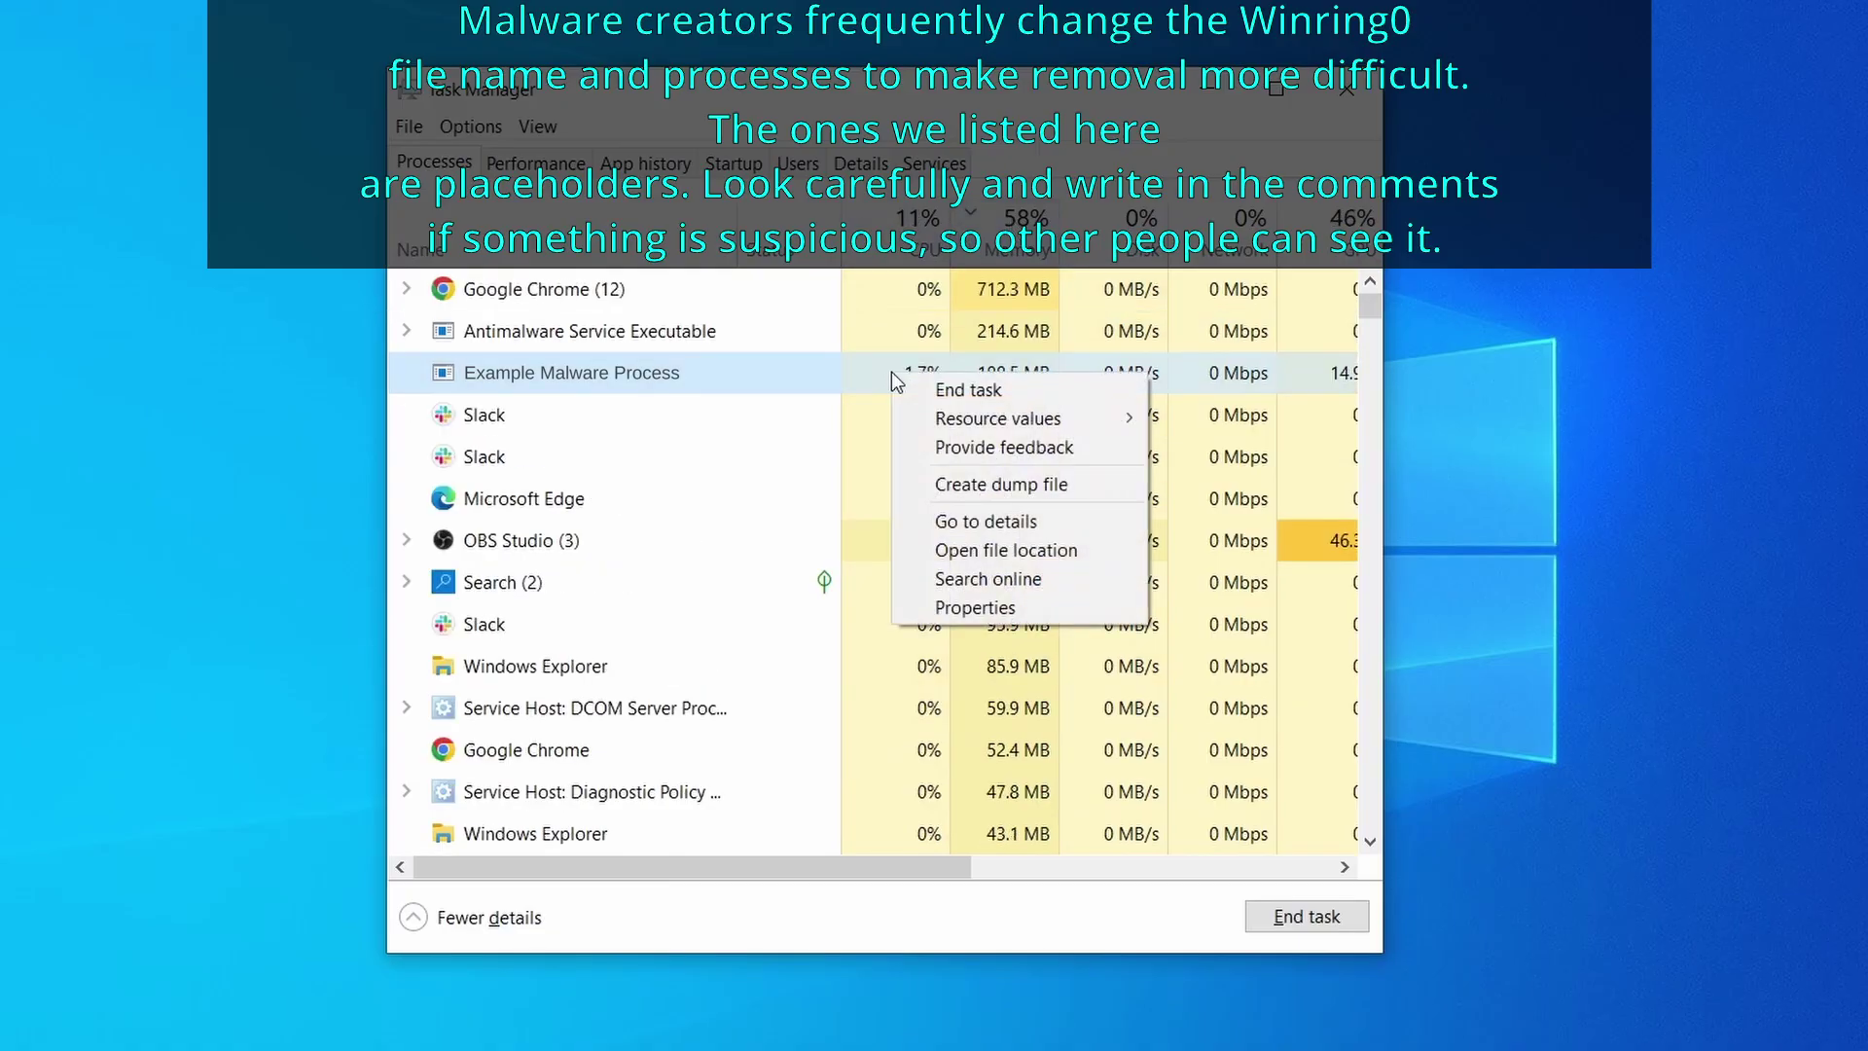
# - Delete the three files in the Example Malware App folder and close File Explorer
pyautogui.click(1010, 552)
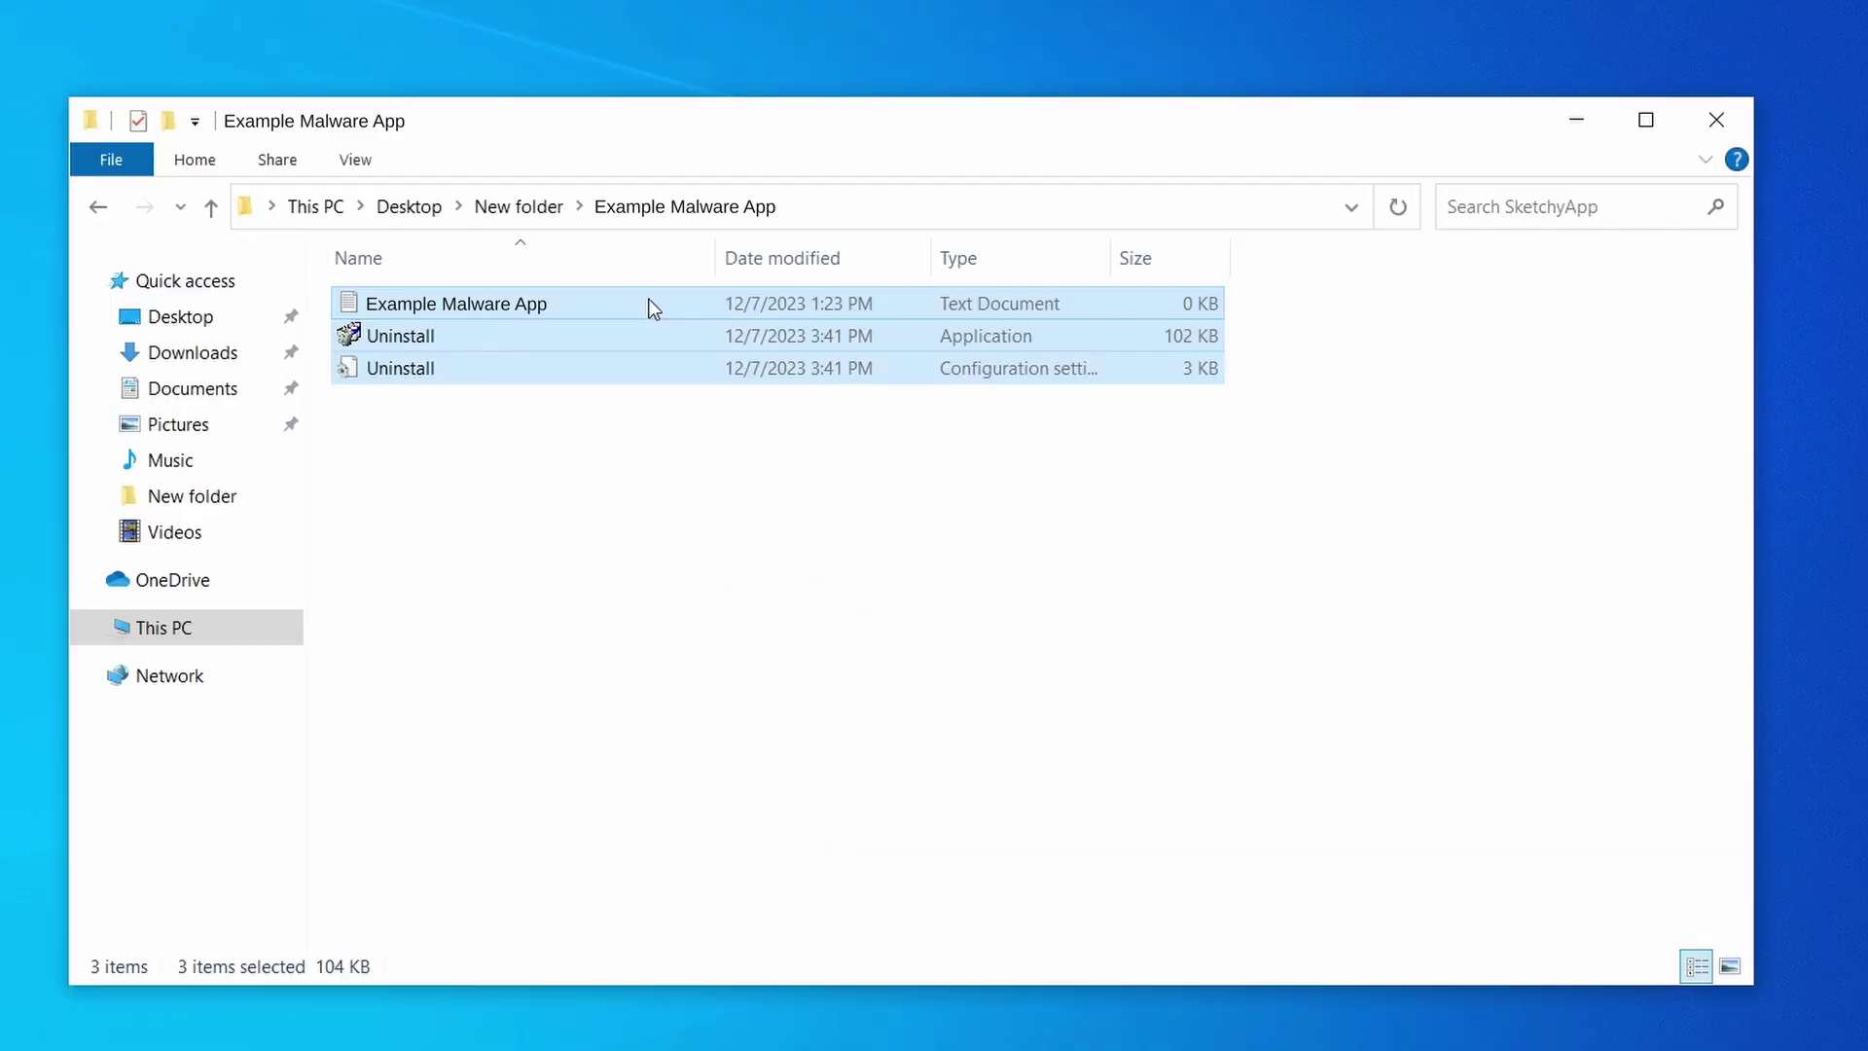
pyautogui.rightClick(647, 304)
pyautogui.click(808, 679)
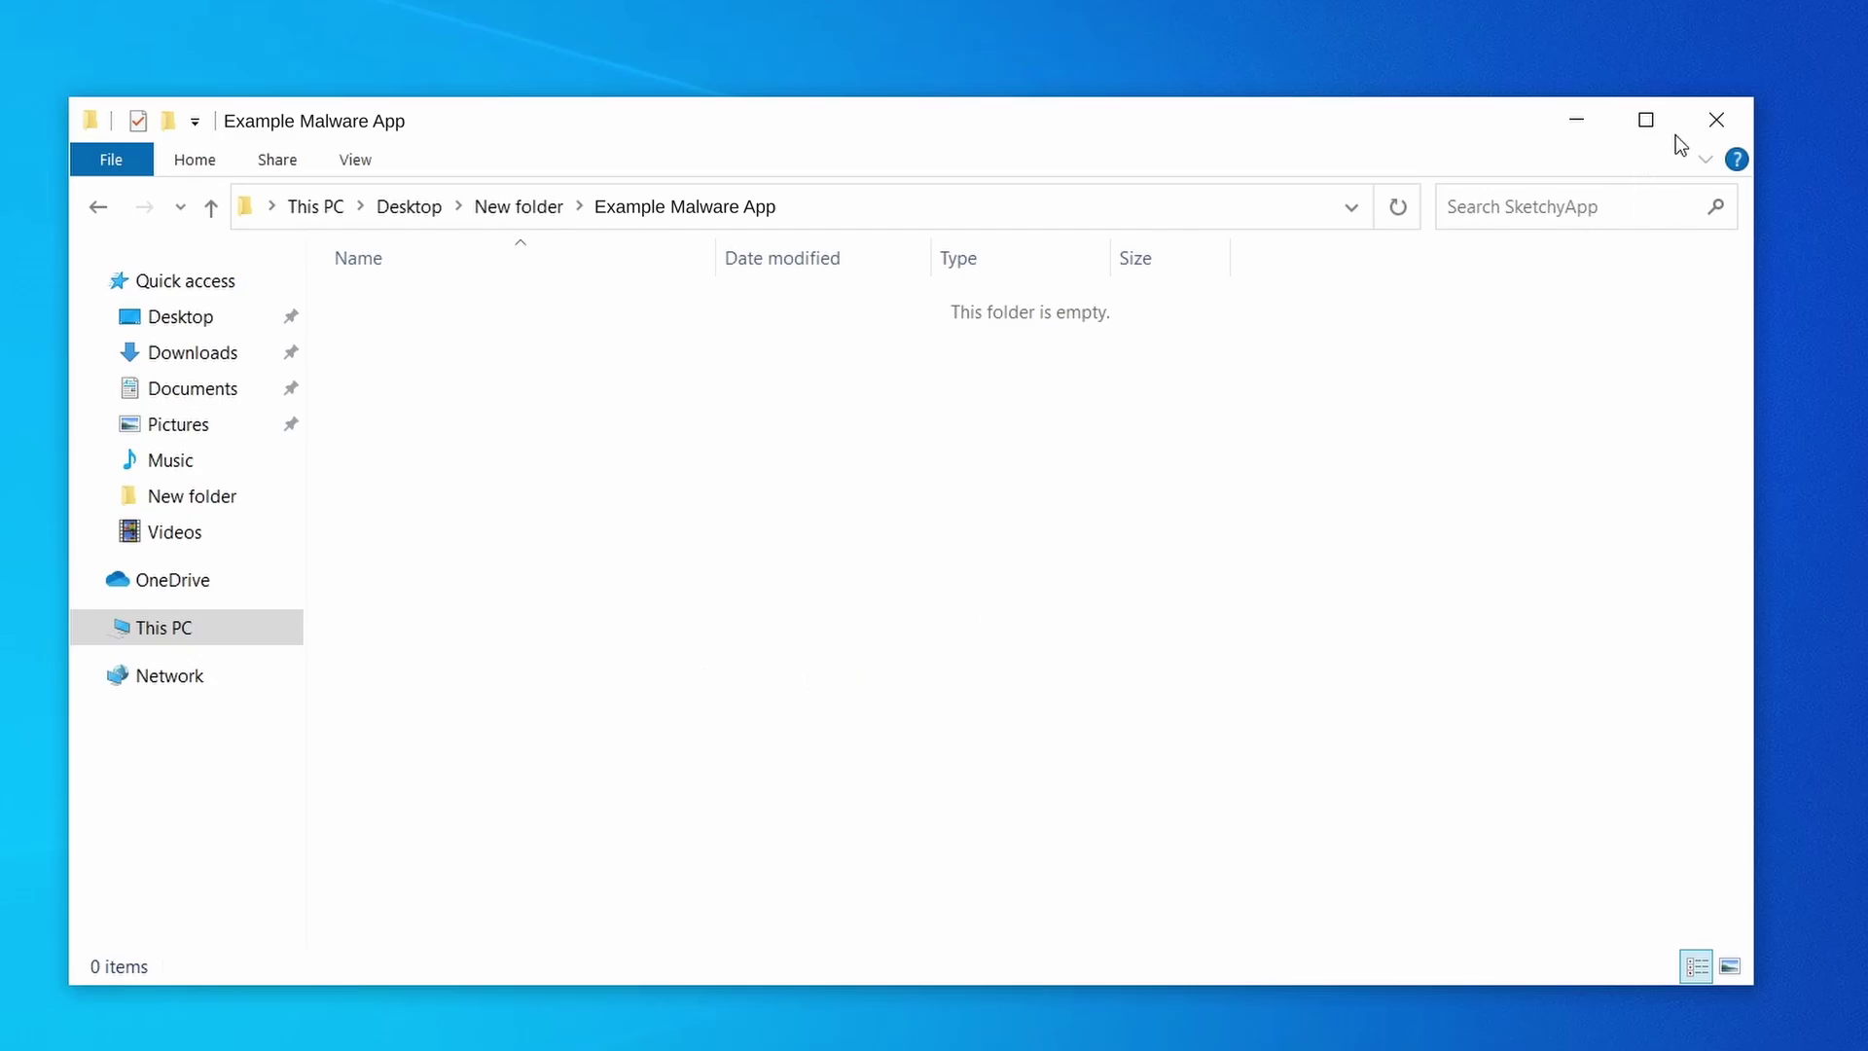
pyautogui.click(1716, 115)
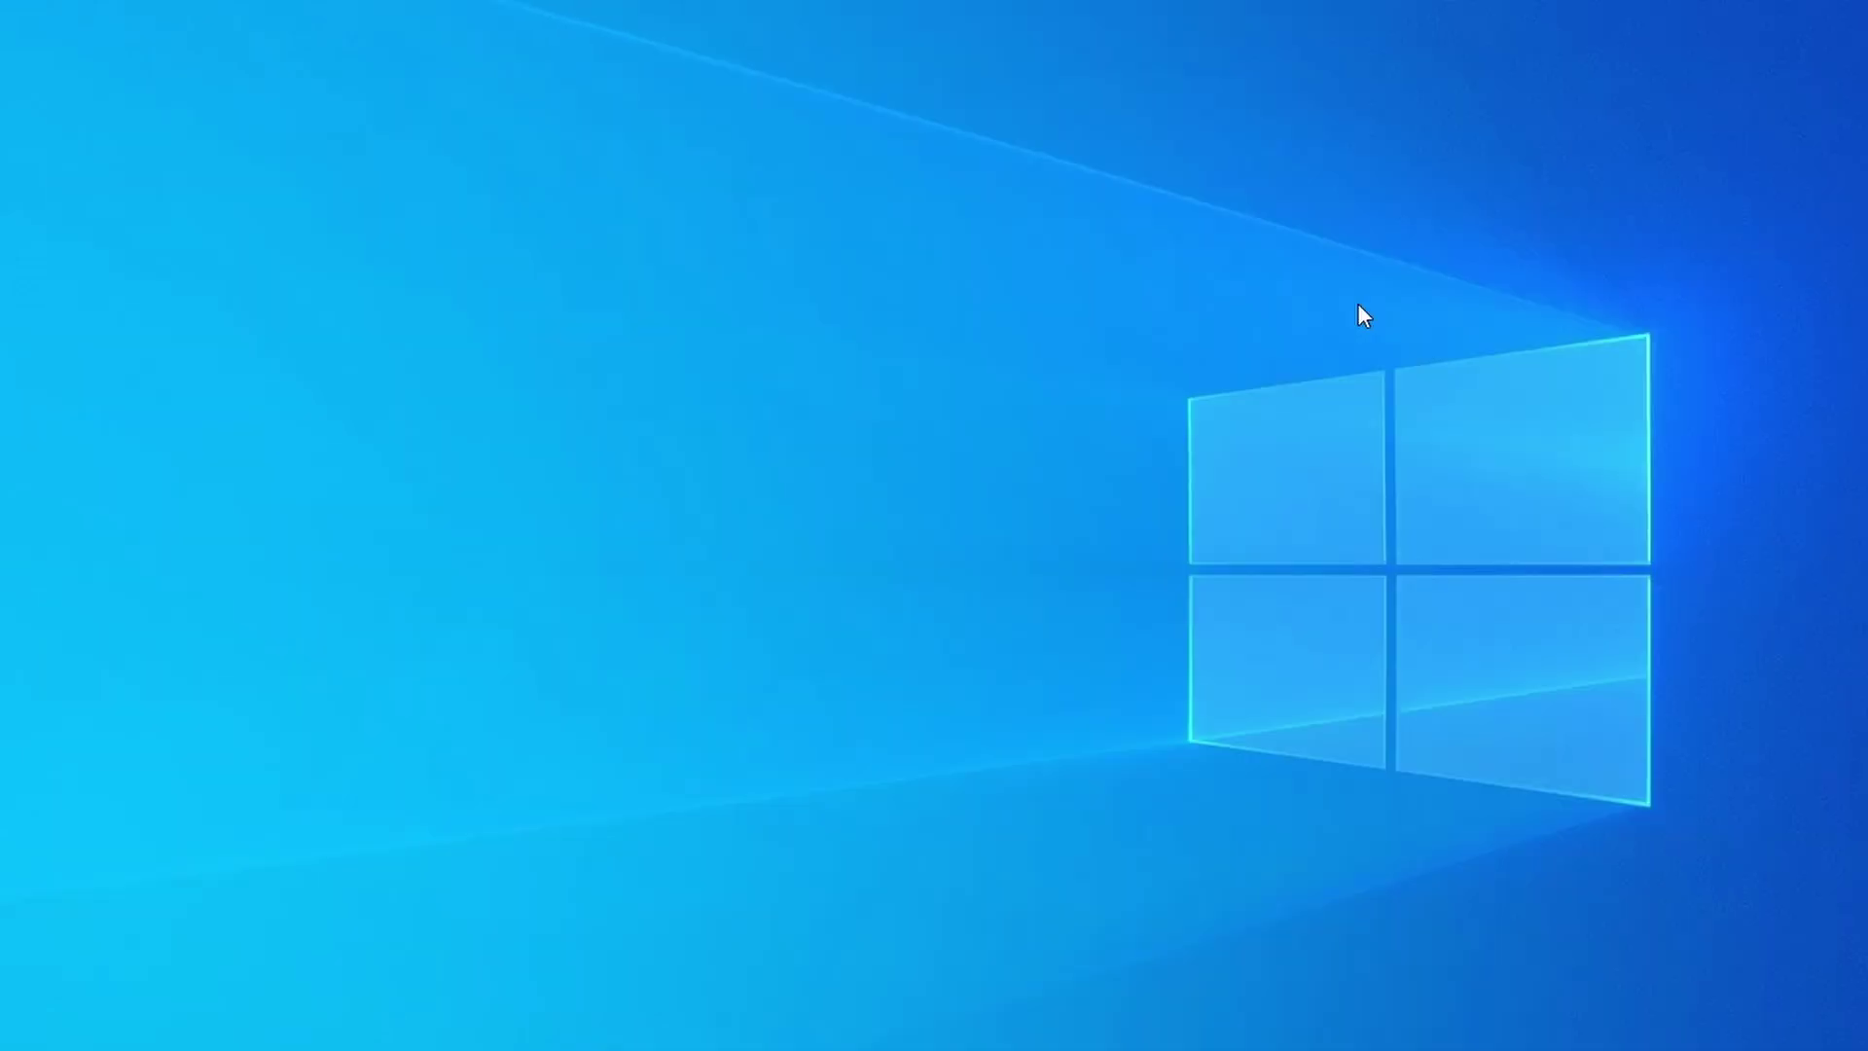
# - Reopen Task Manager, sort by CPU then memory, and locate the Example Malware App process
pyautogui.hotkey('ctrl', 'shift', 'Escape')
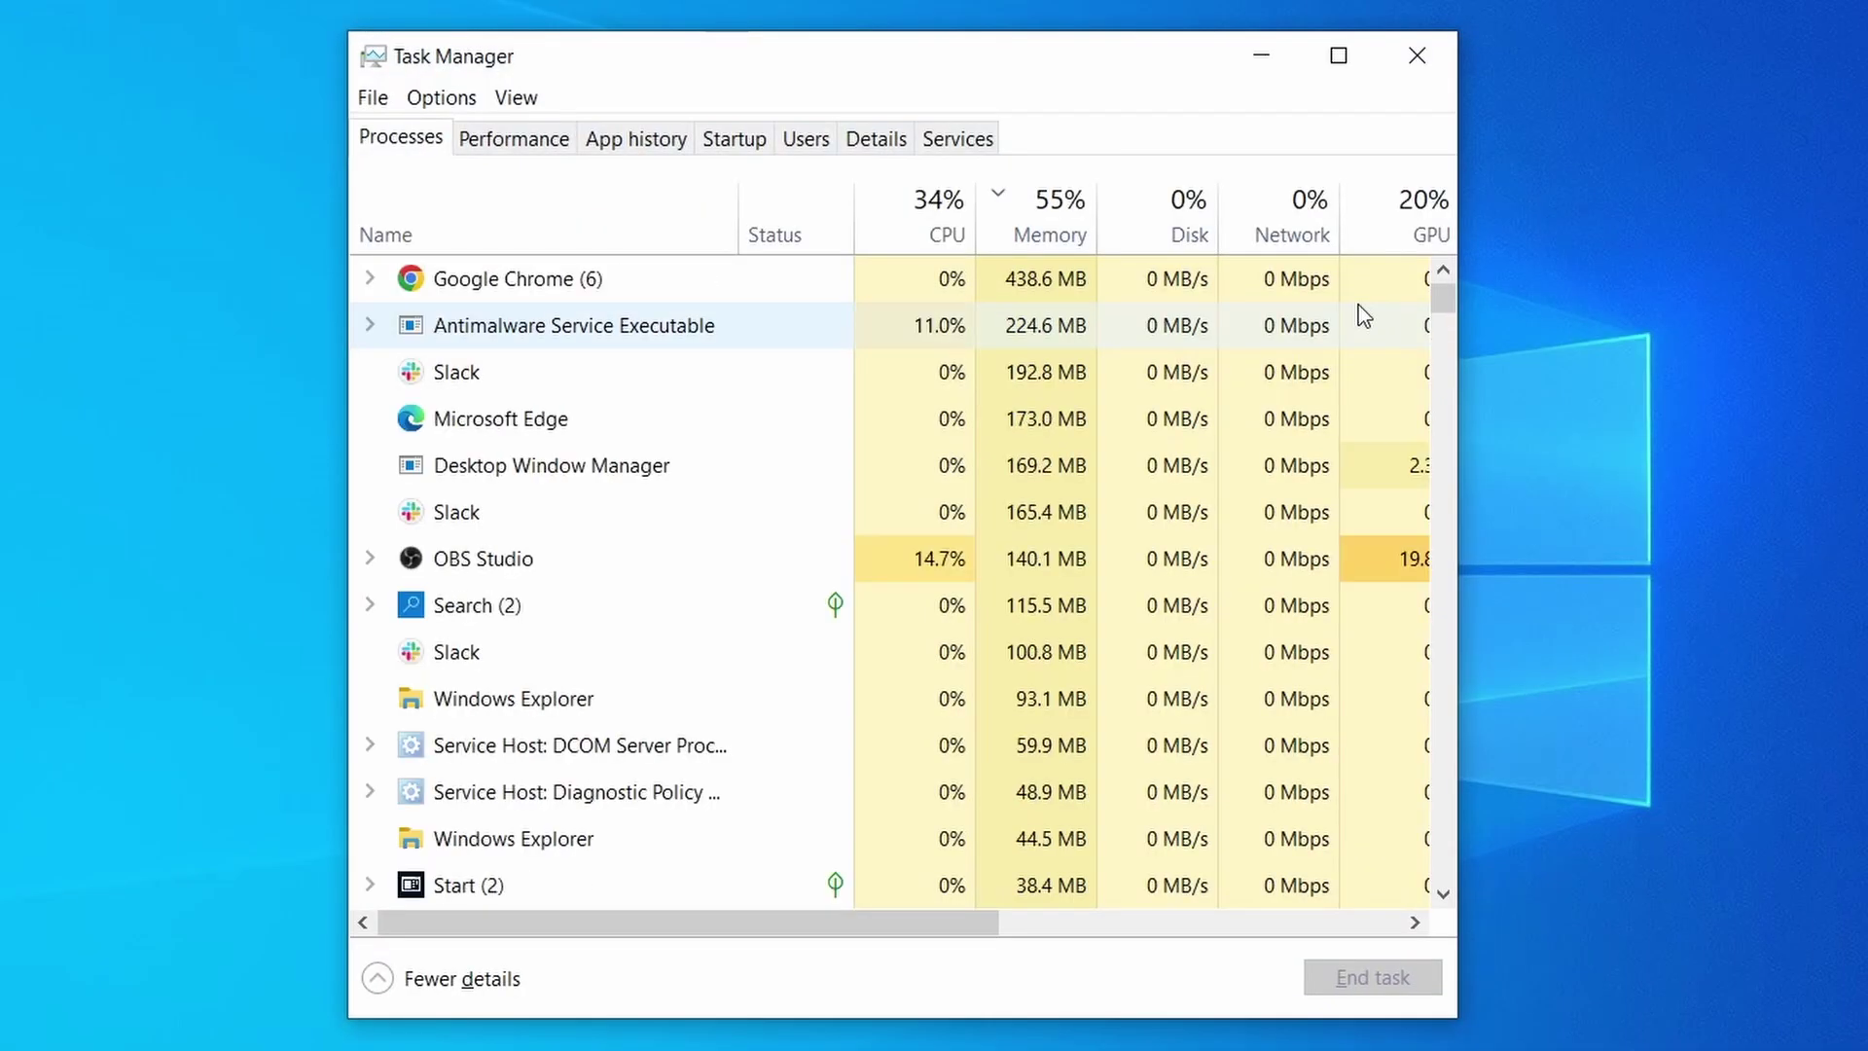
pyautogui.click(905, 232)
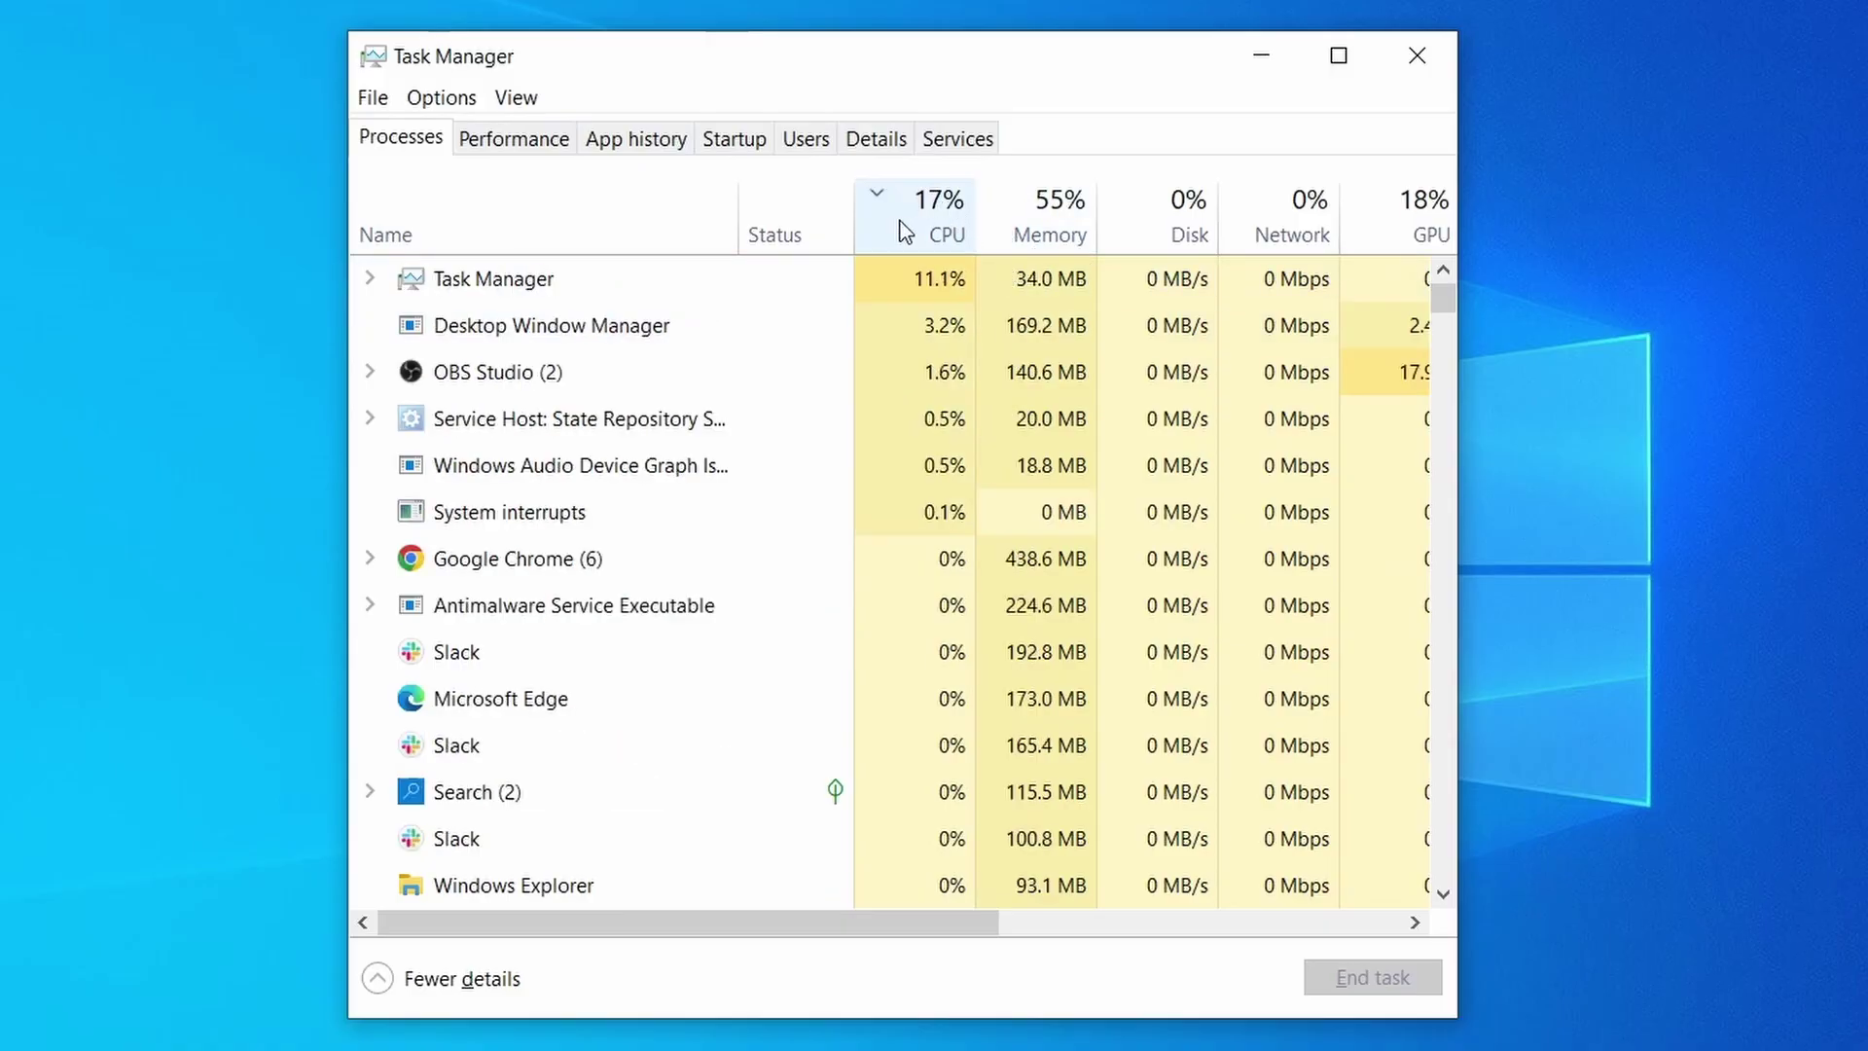
pyautogui.click(1060, 214)
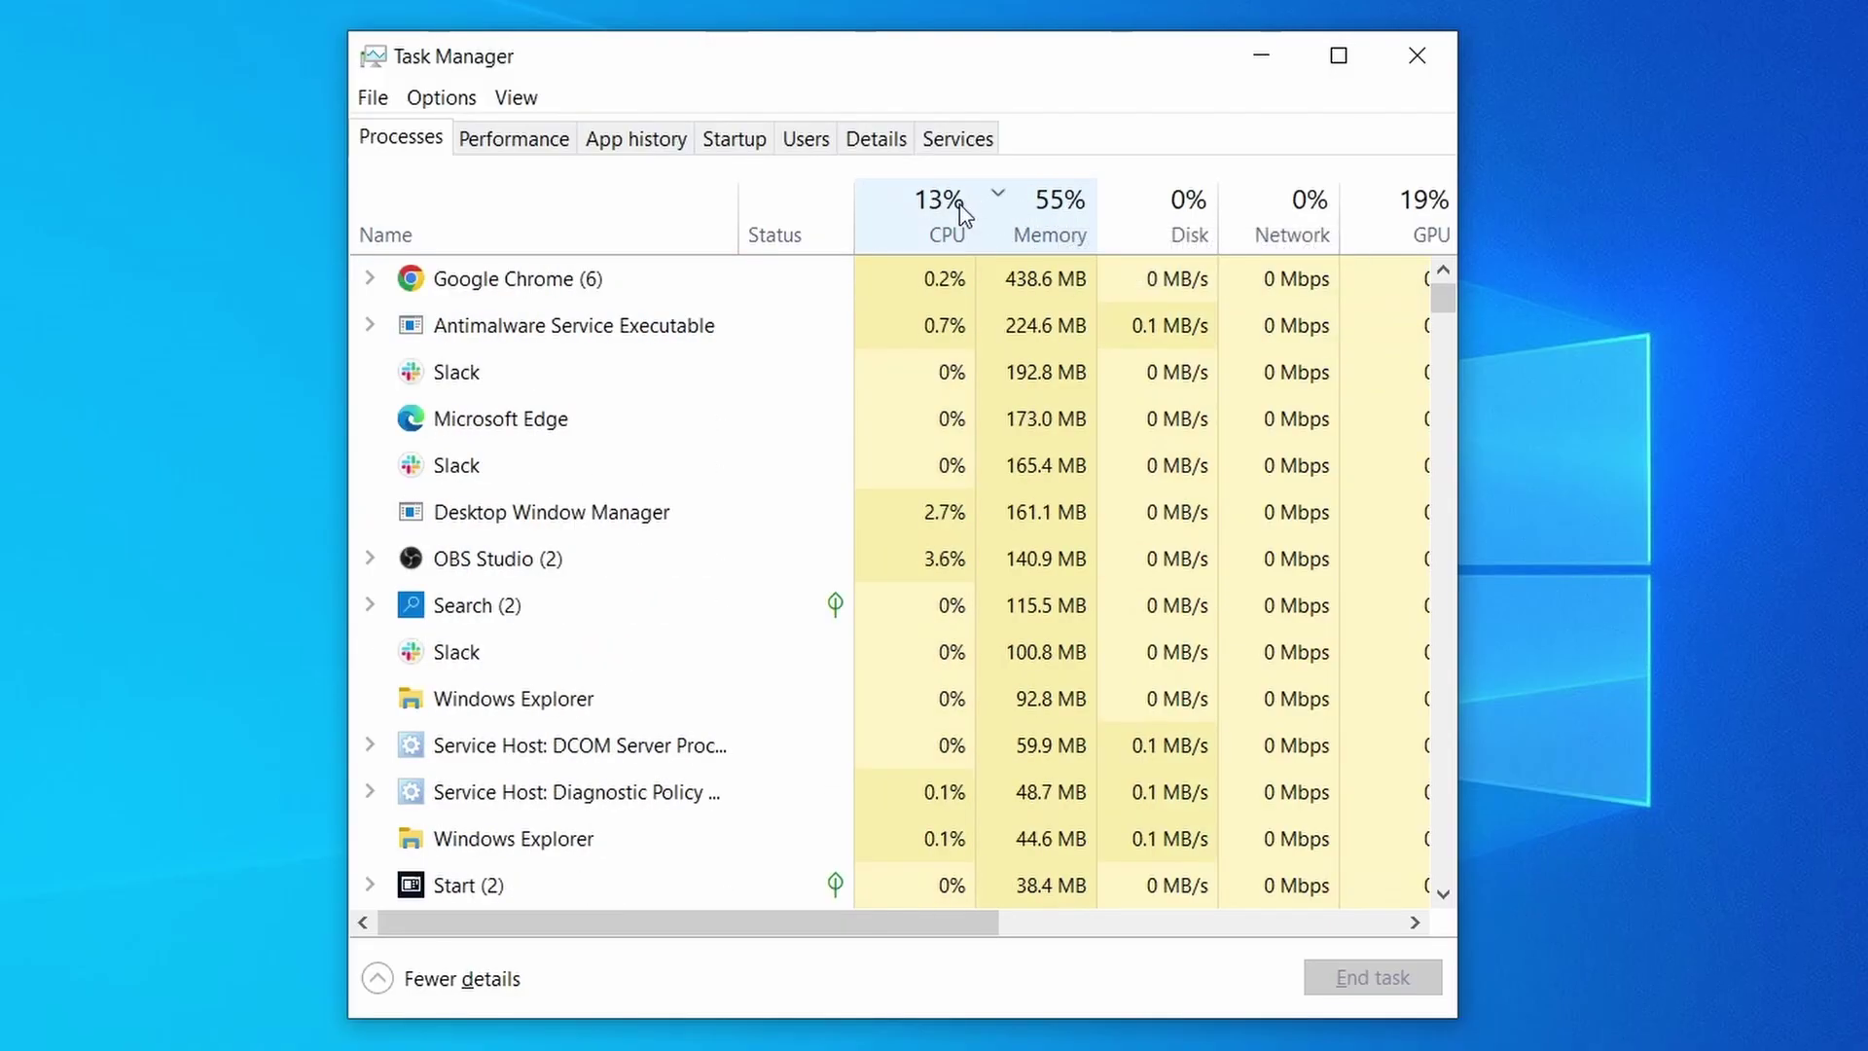
pyautogui.scroll(-2, 811, 654)
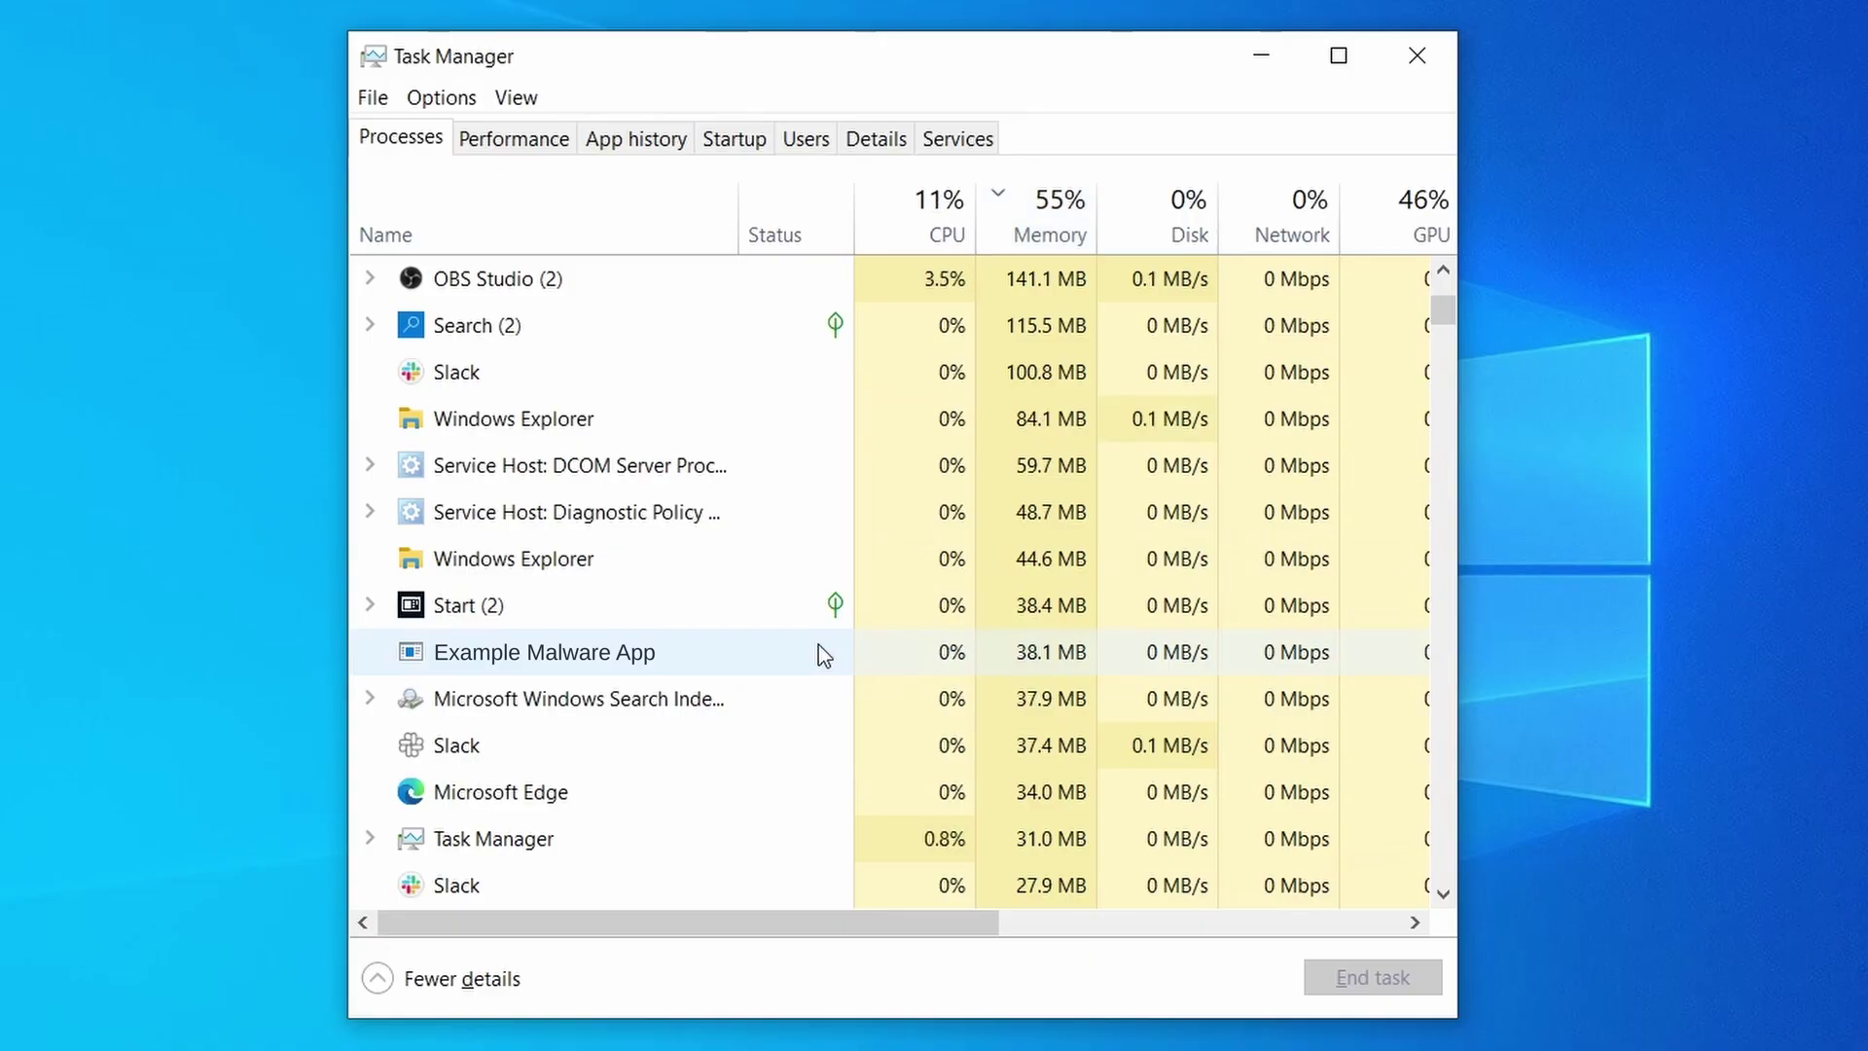
pyautogui.rightClick(825, 653)
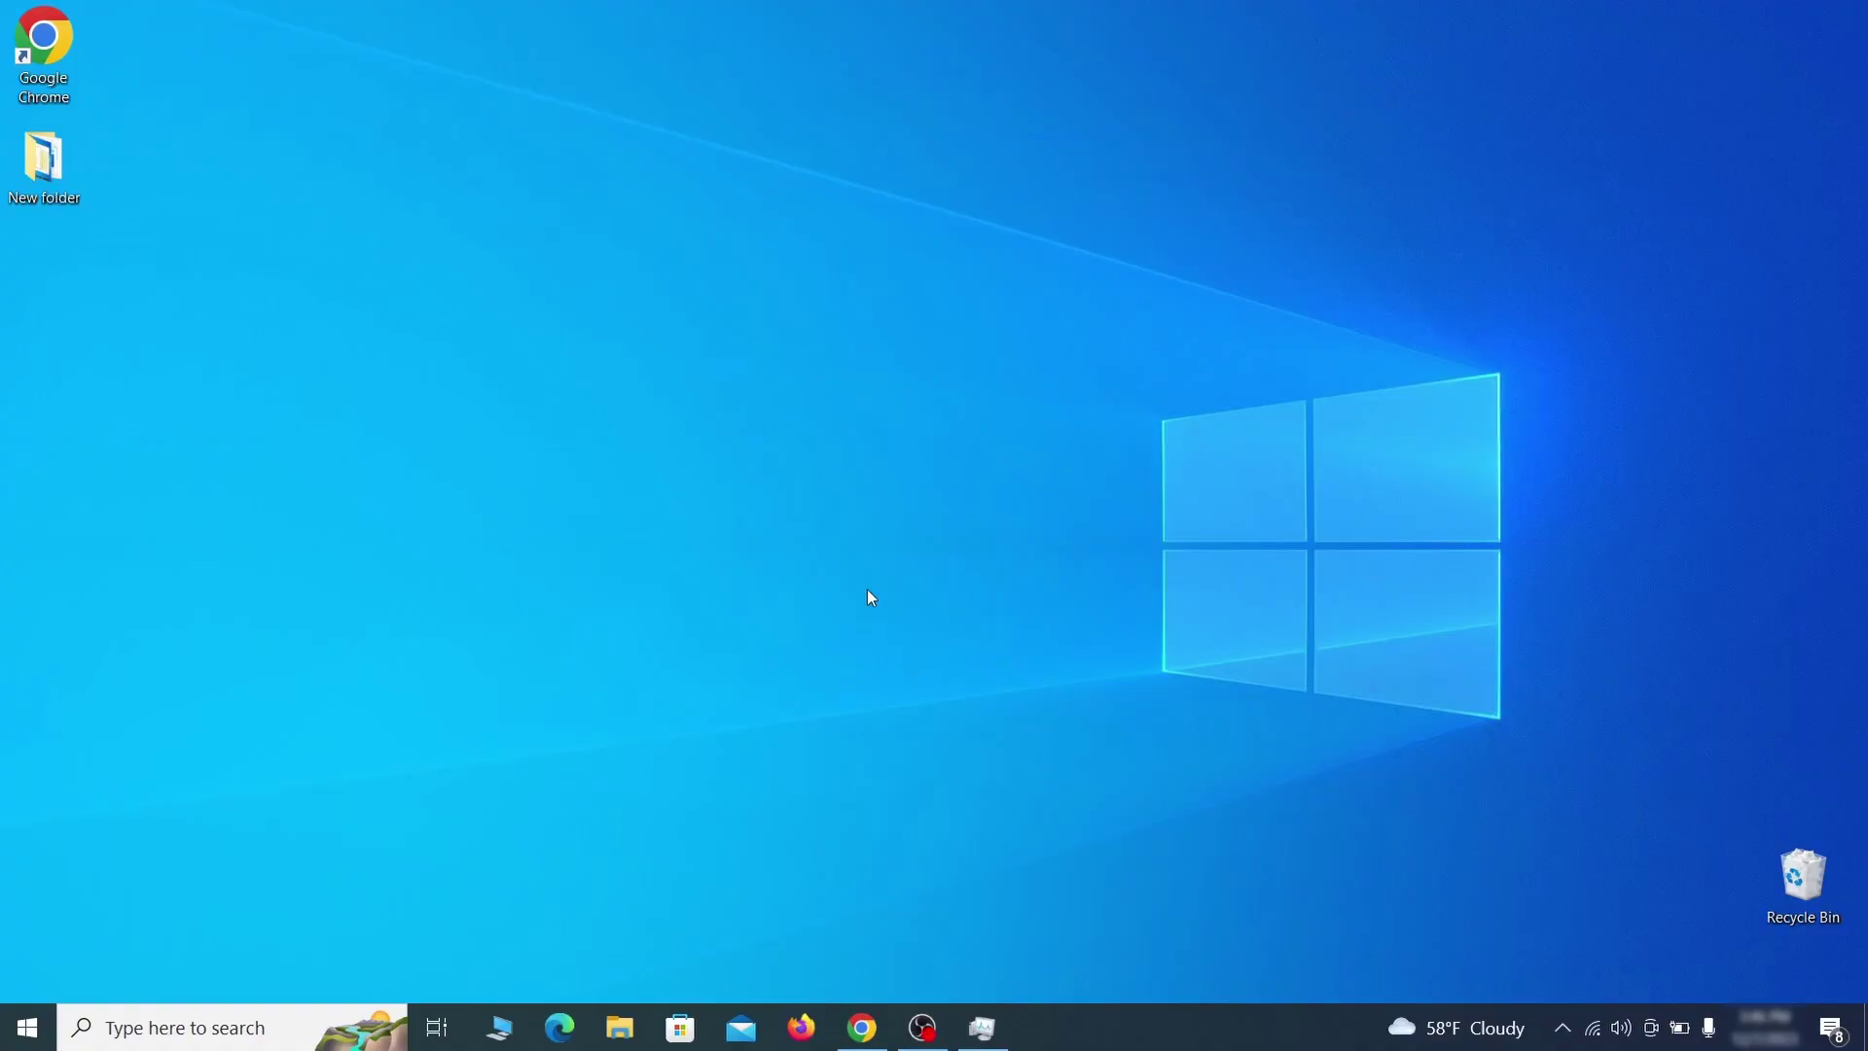
# - Bring up the Wi-Fi connection's Internet Protocol Version 4 (TCP/IPv4) properties via Network Connections
pyautogui.press('super')
pyautogui.write('view network connections')
pyautogui.press('Return')
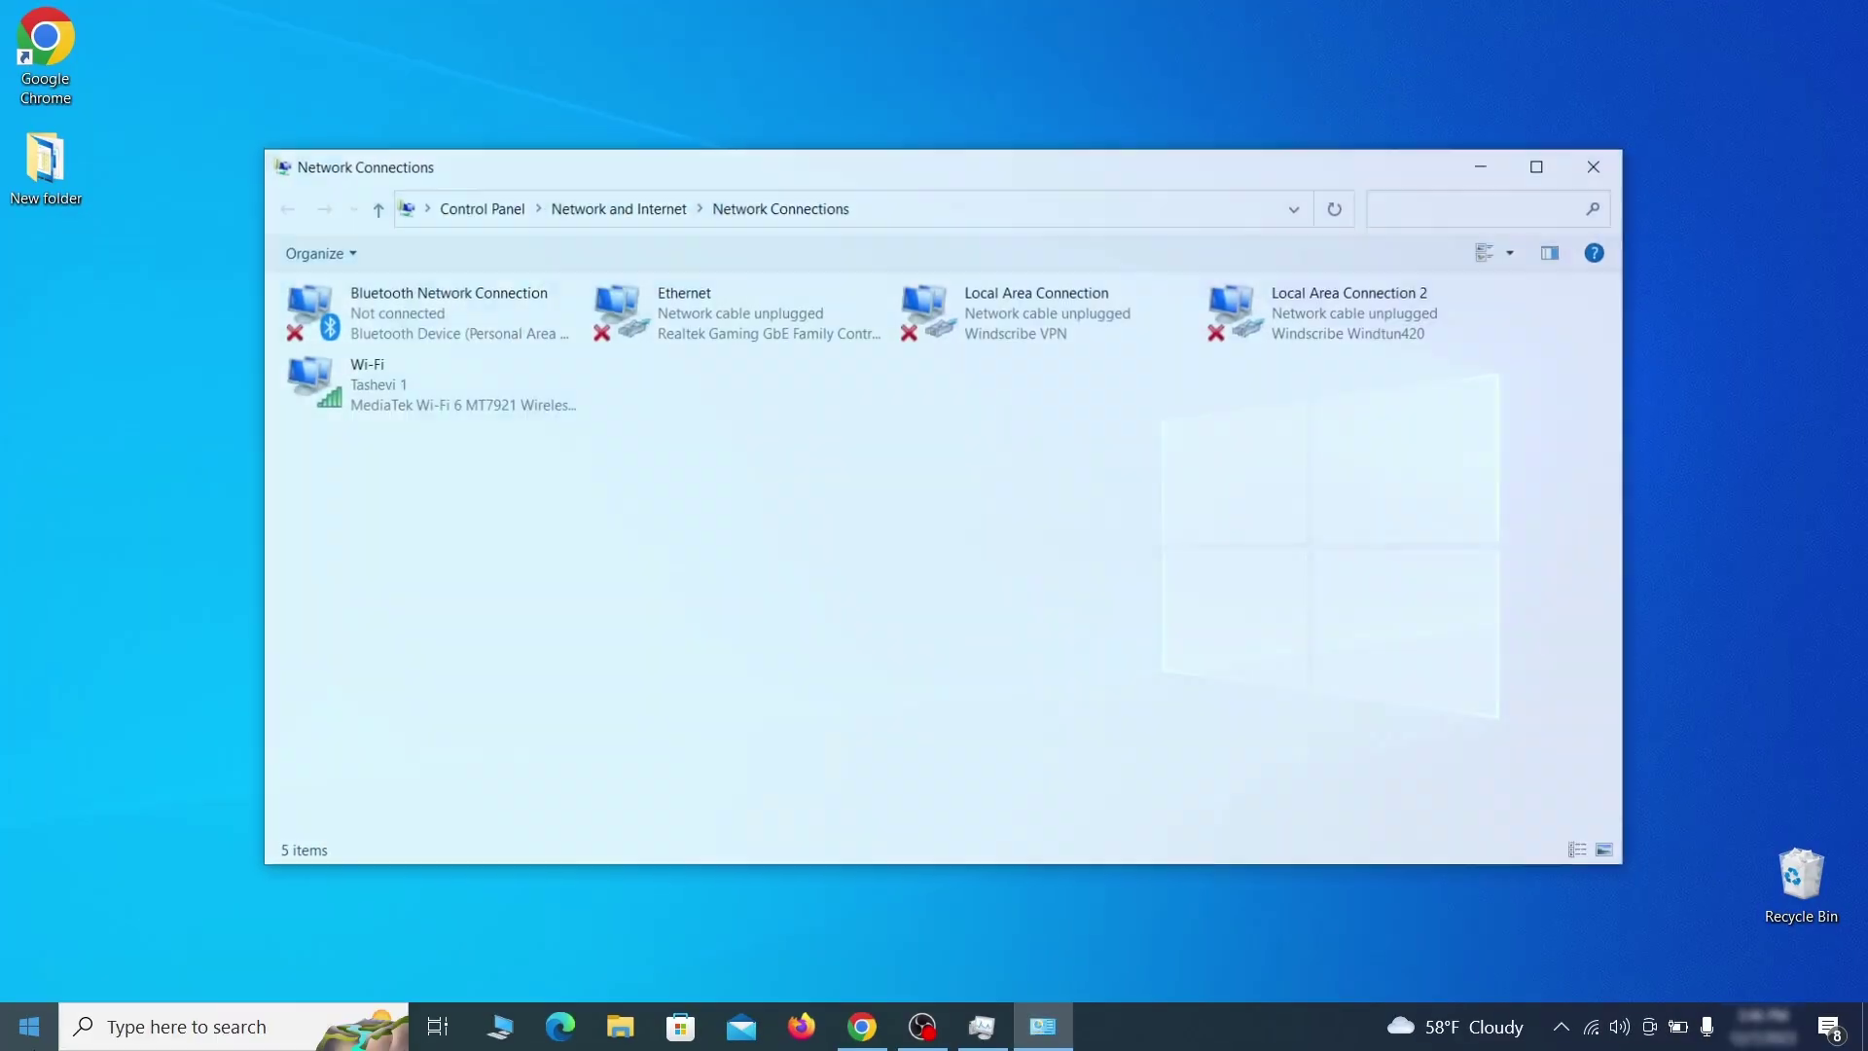
pyautogui.click(384, 407)
pyautogui.rightClick(398, 404)
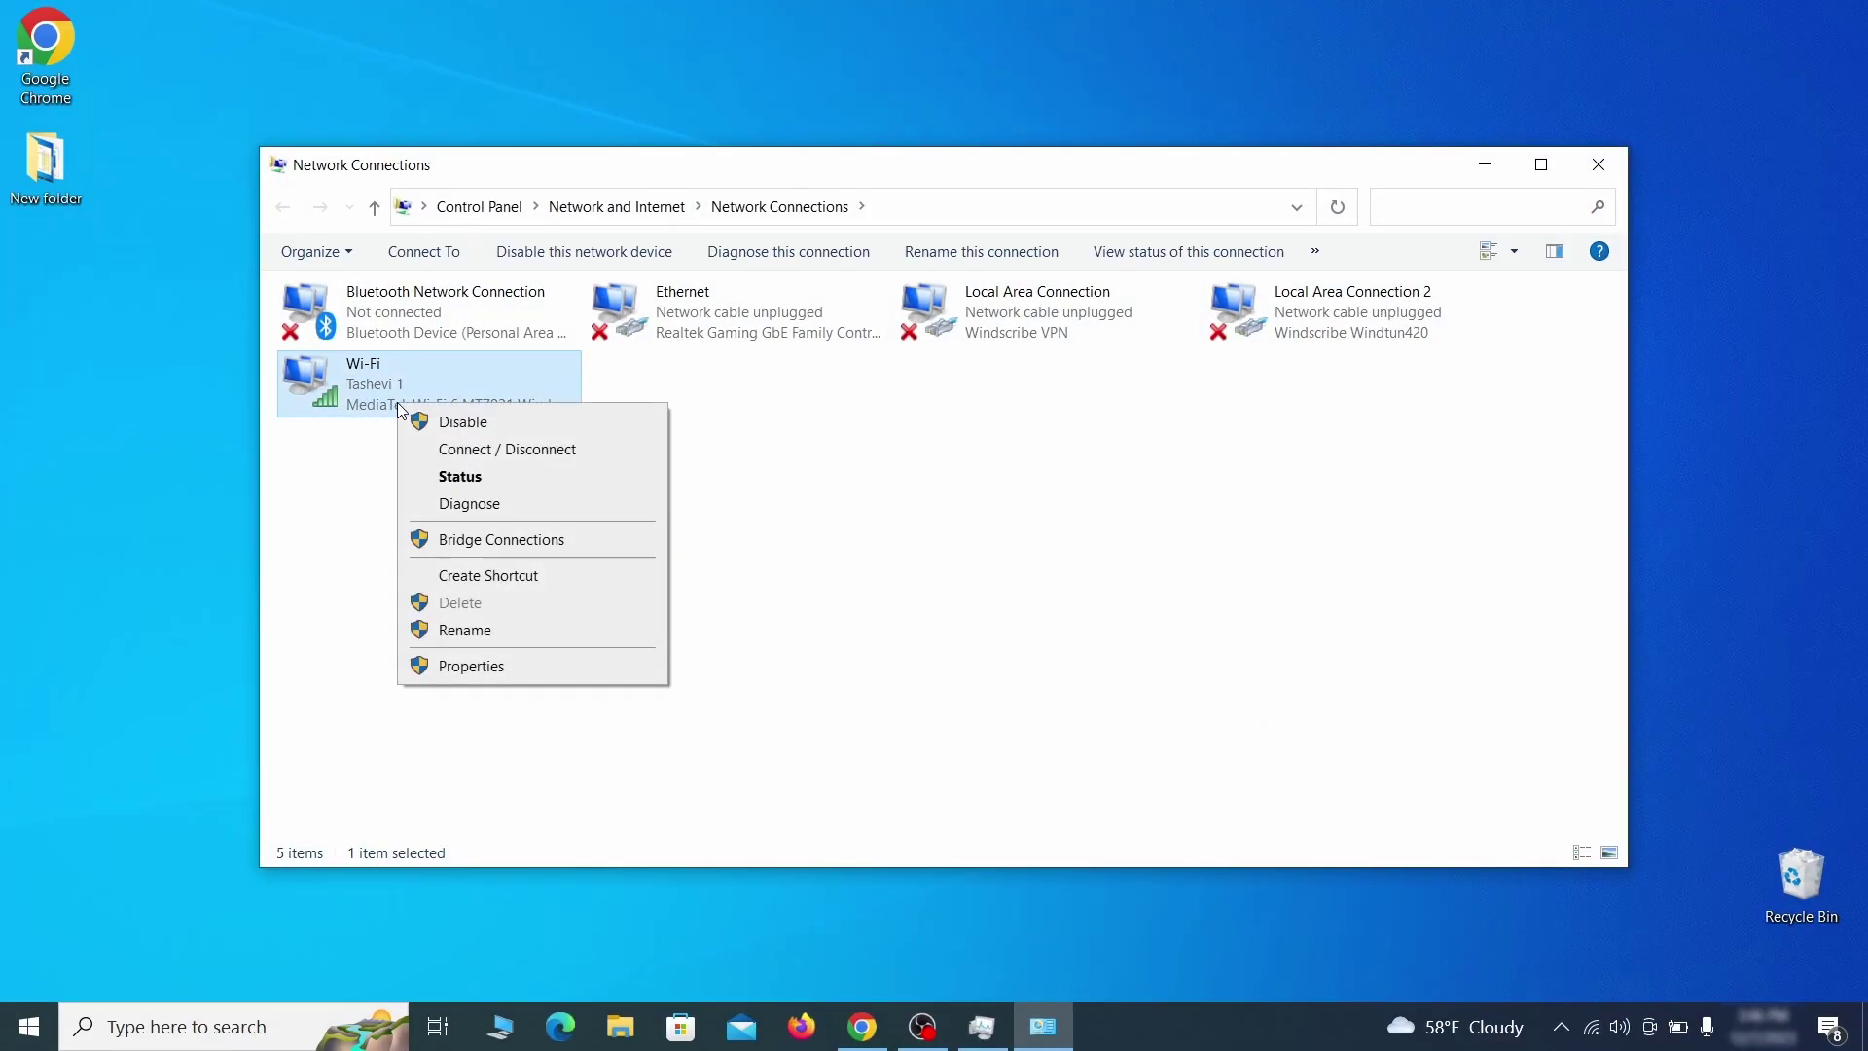
pyautogui.click(472, 666)
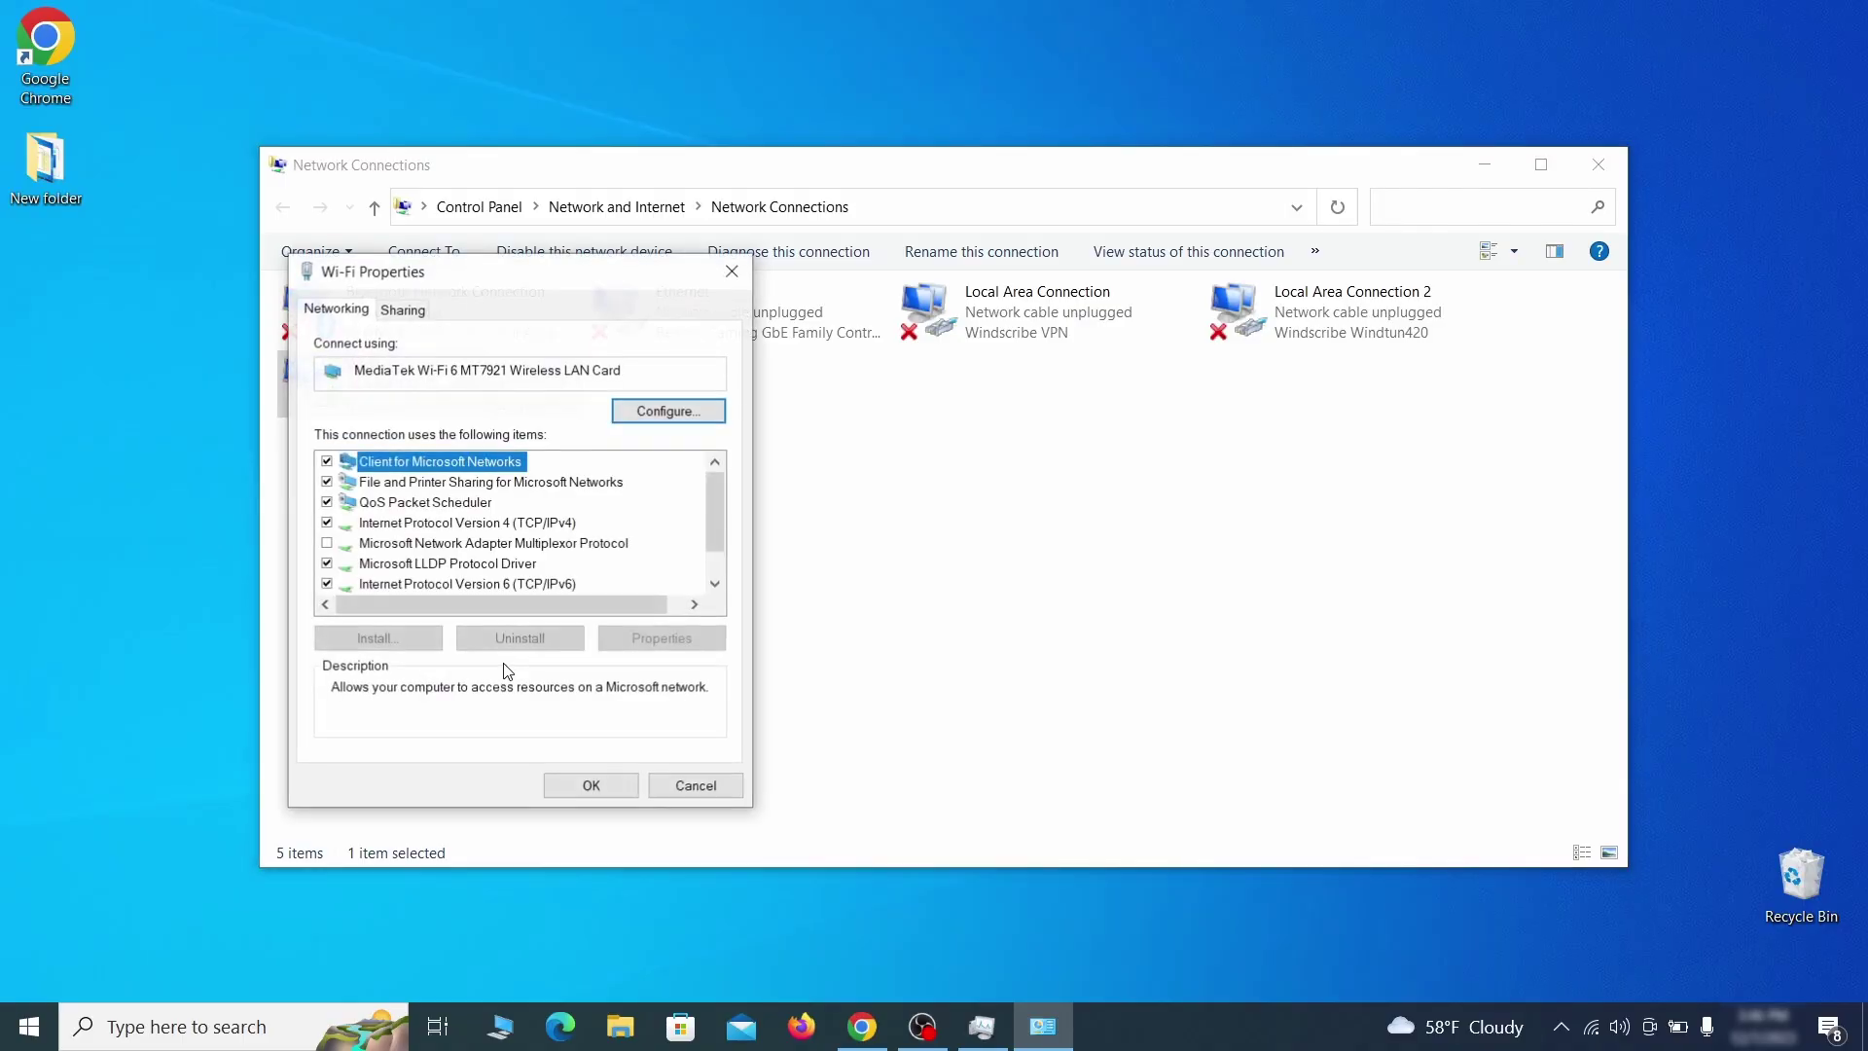
pyautogui.click(487, 526)
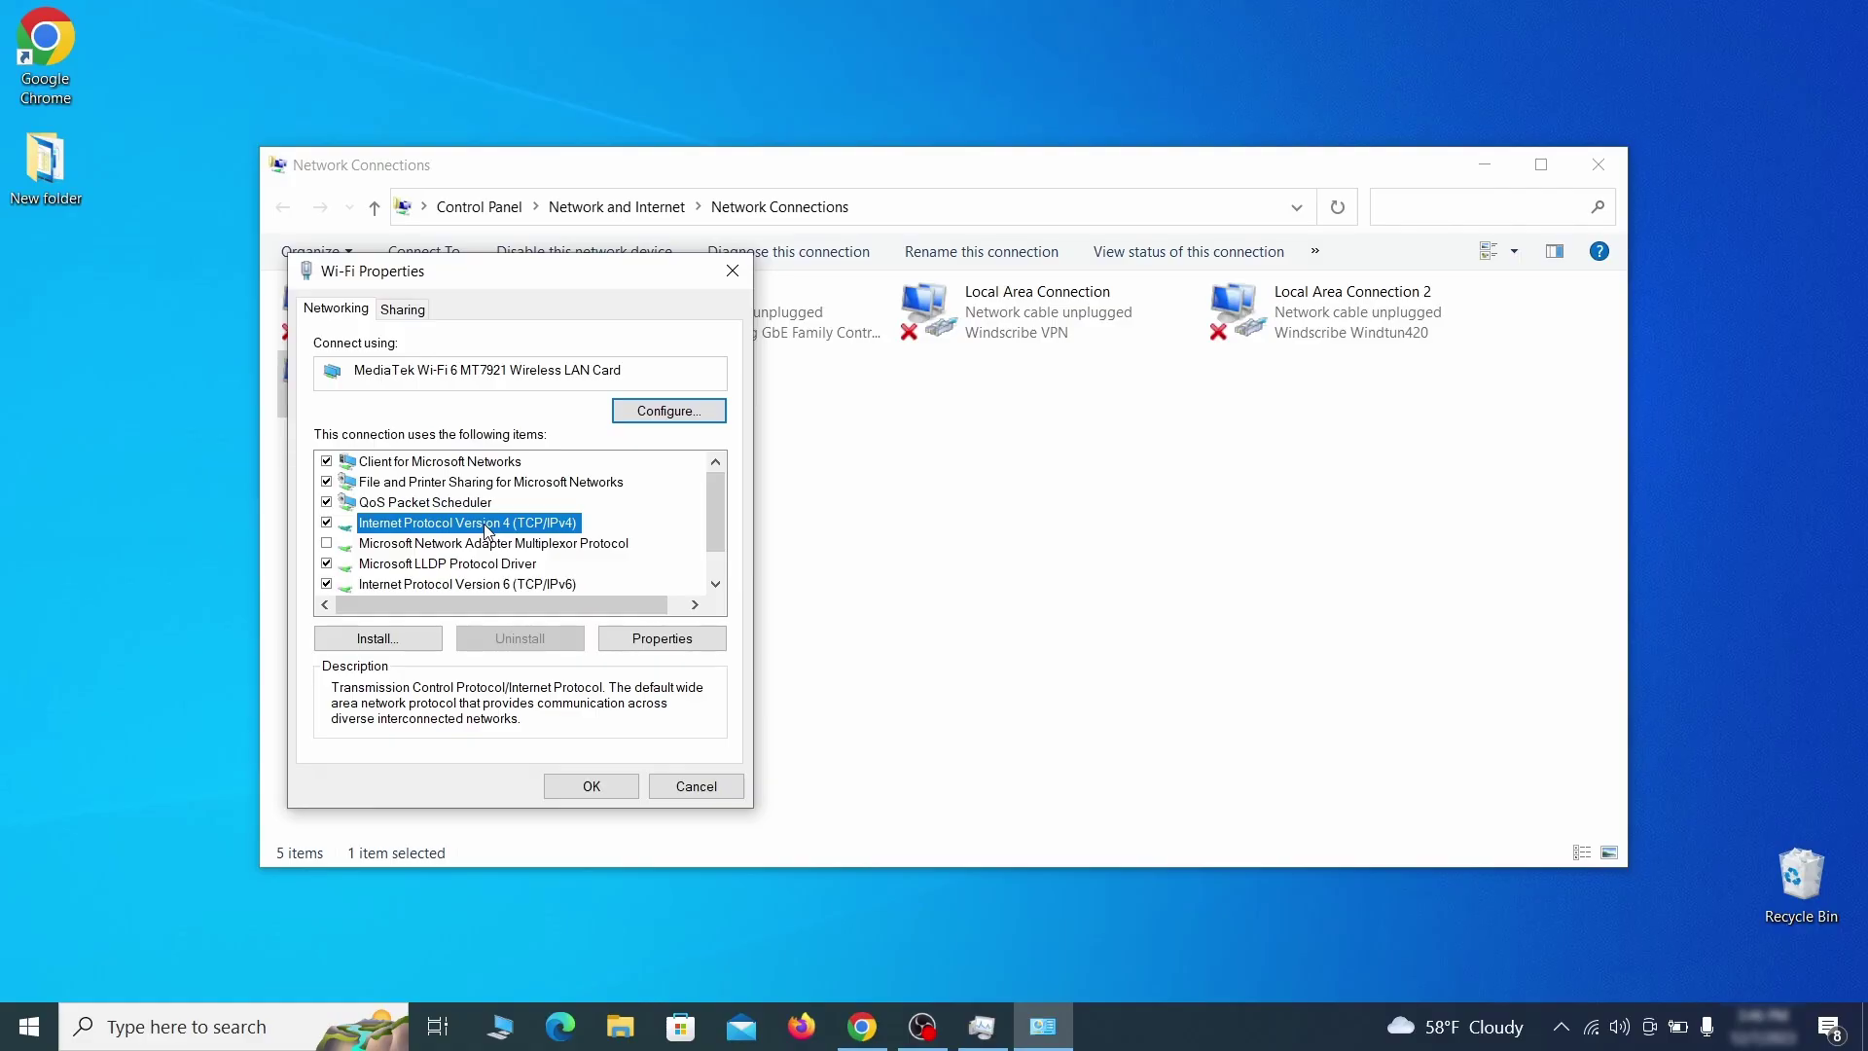
pyautogui.click(663, 639)
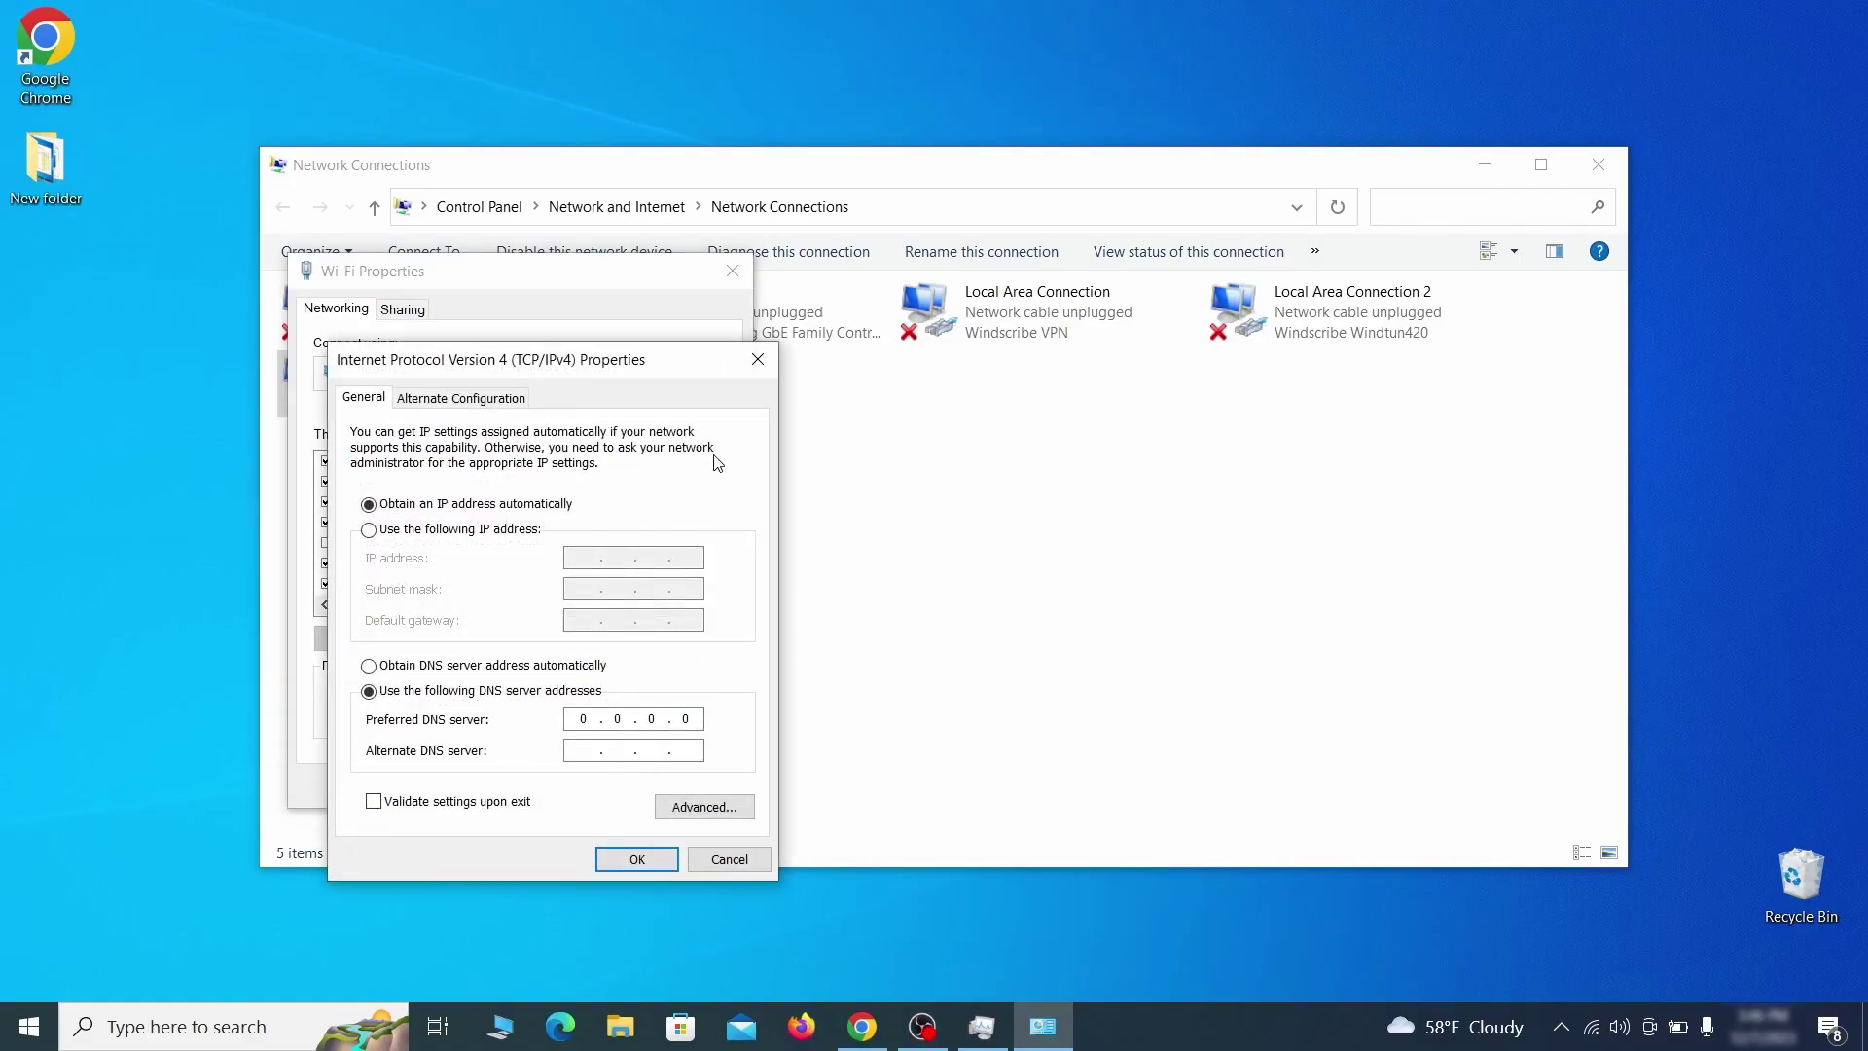
# - Remove the 0.0.0.0 DNS server and set DNS to be obtained automatically
pyautogui.moveTo(662, 354); pyautogui.dragTo(941, 280)
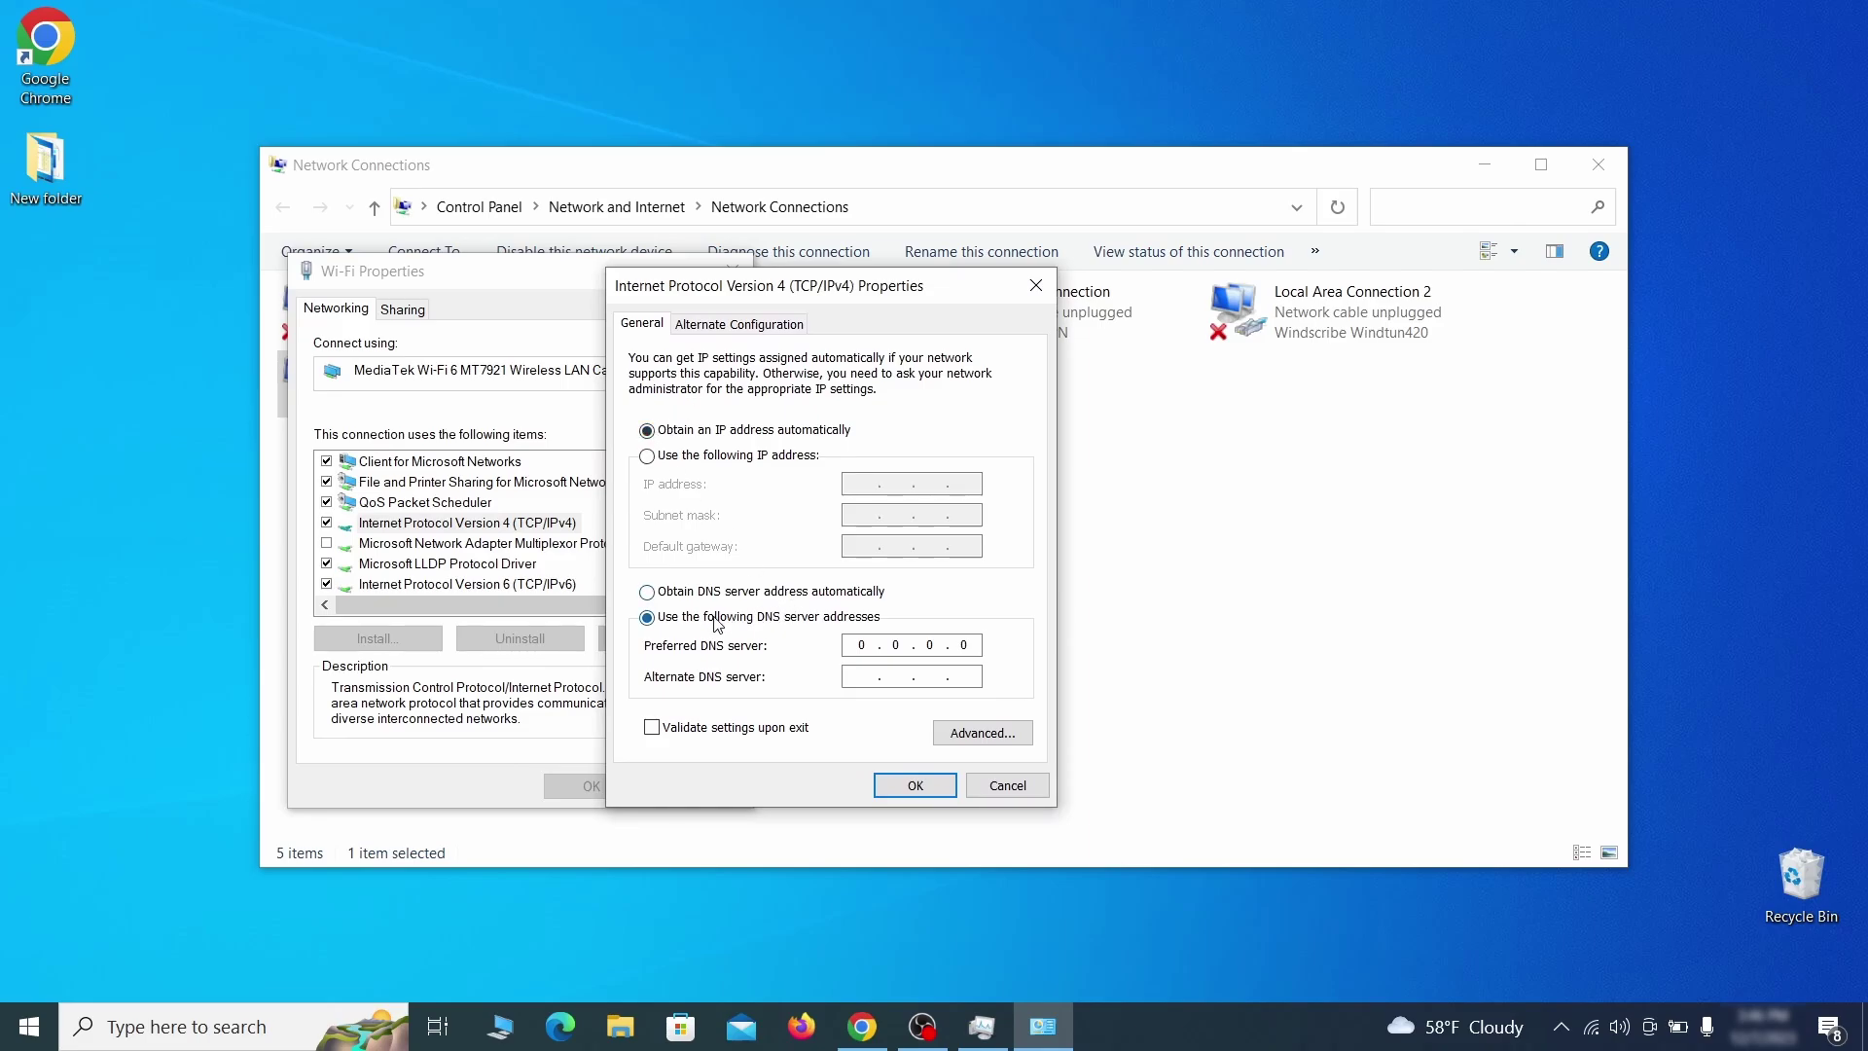
pyautogui.click(1008, 741)
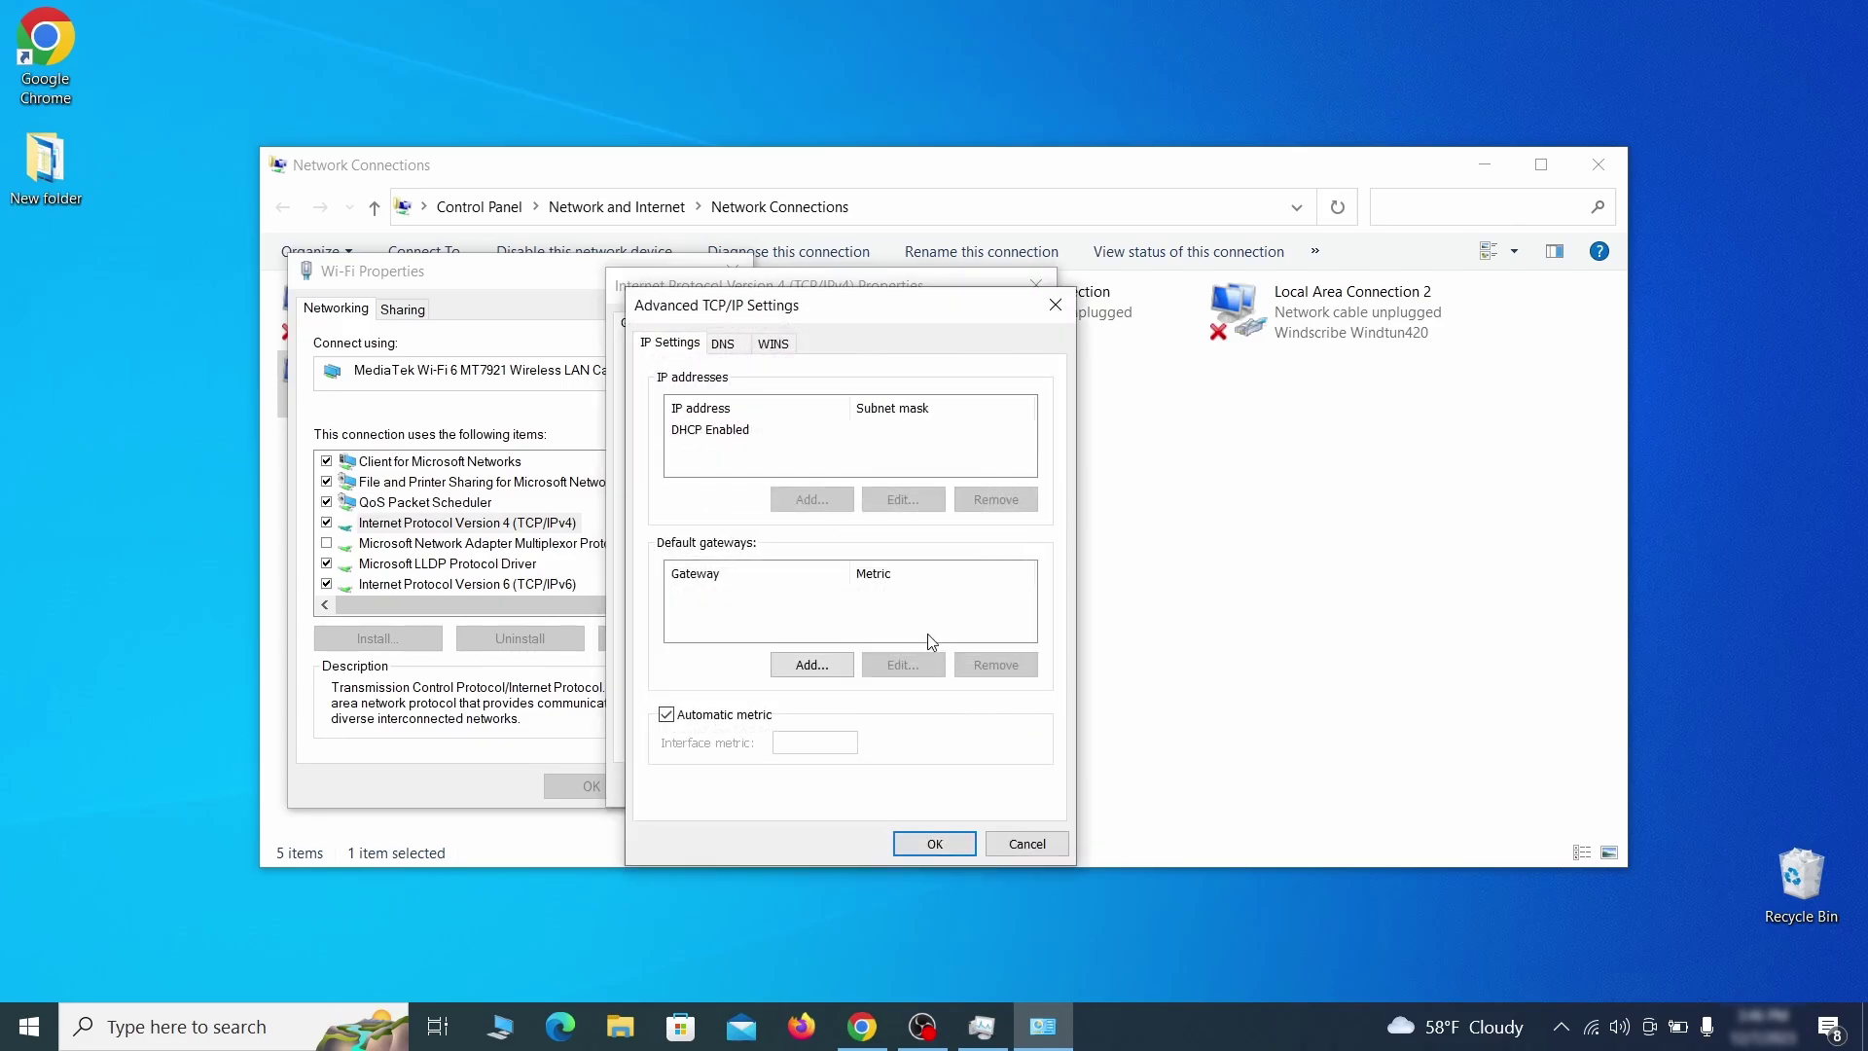
pyautogui.click(727, 344)
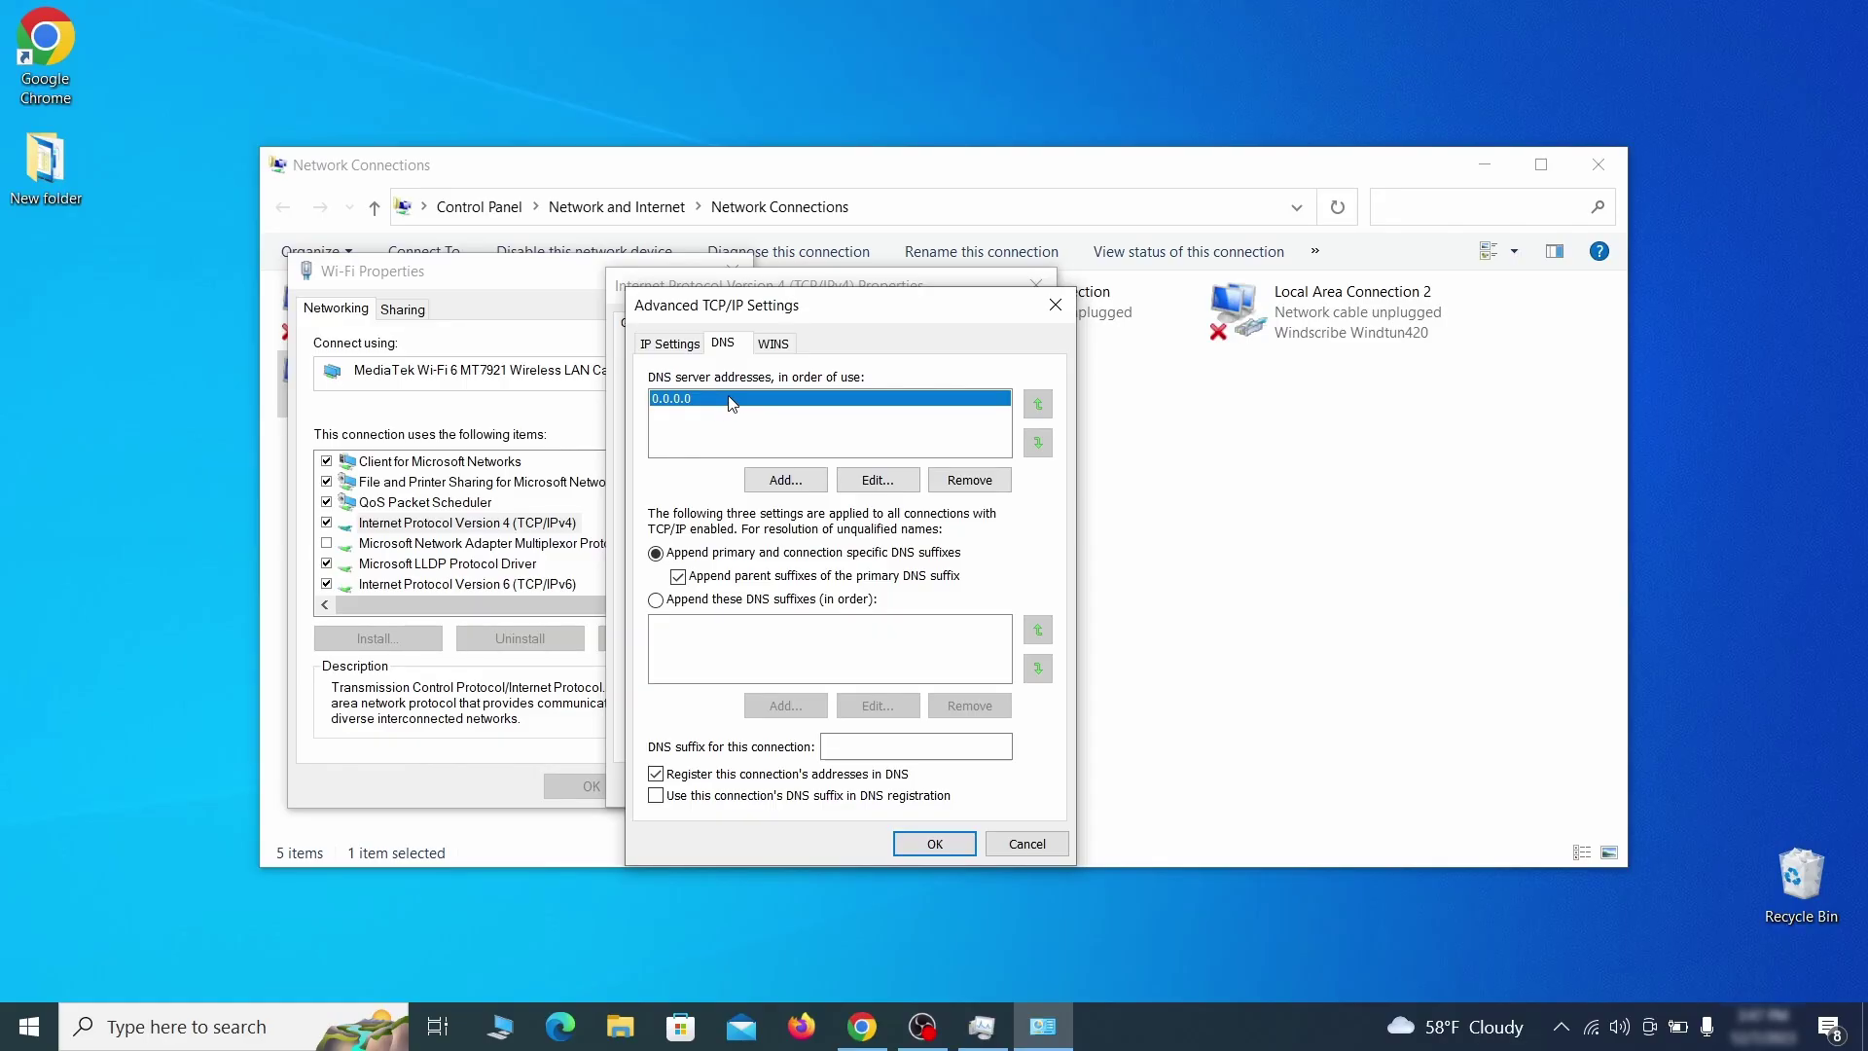
pyautogui.click(990, 487)
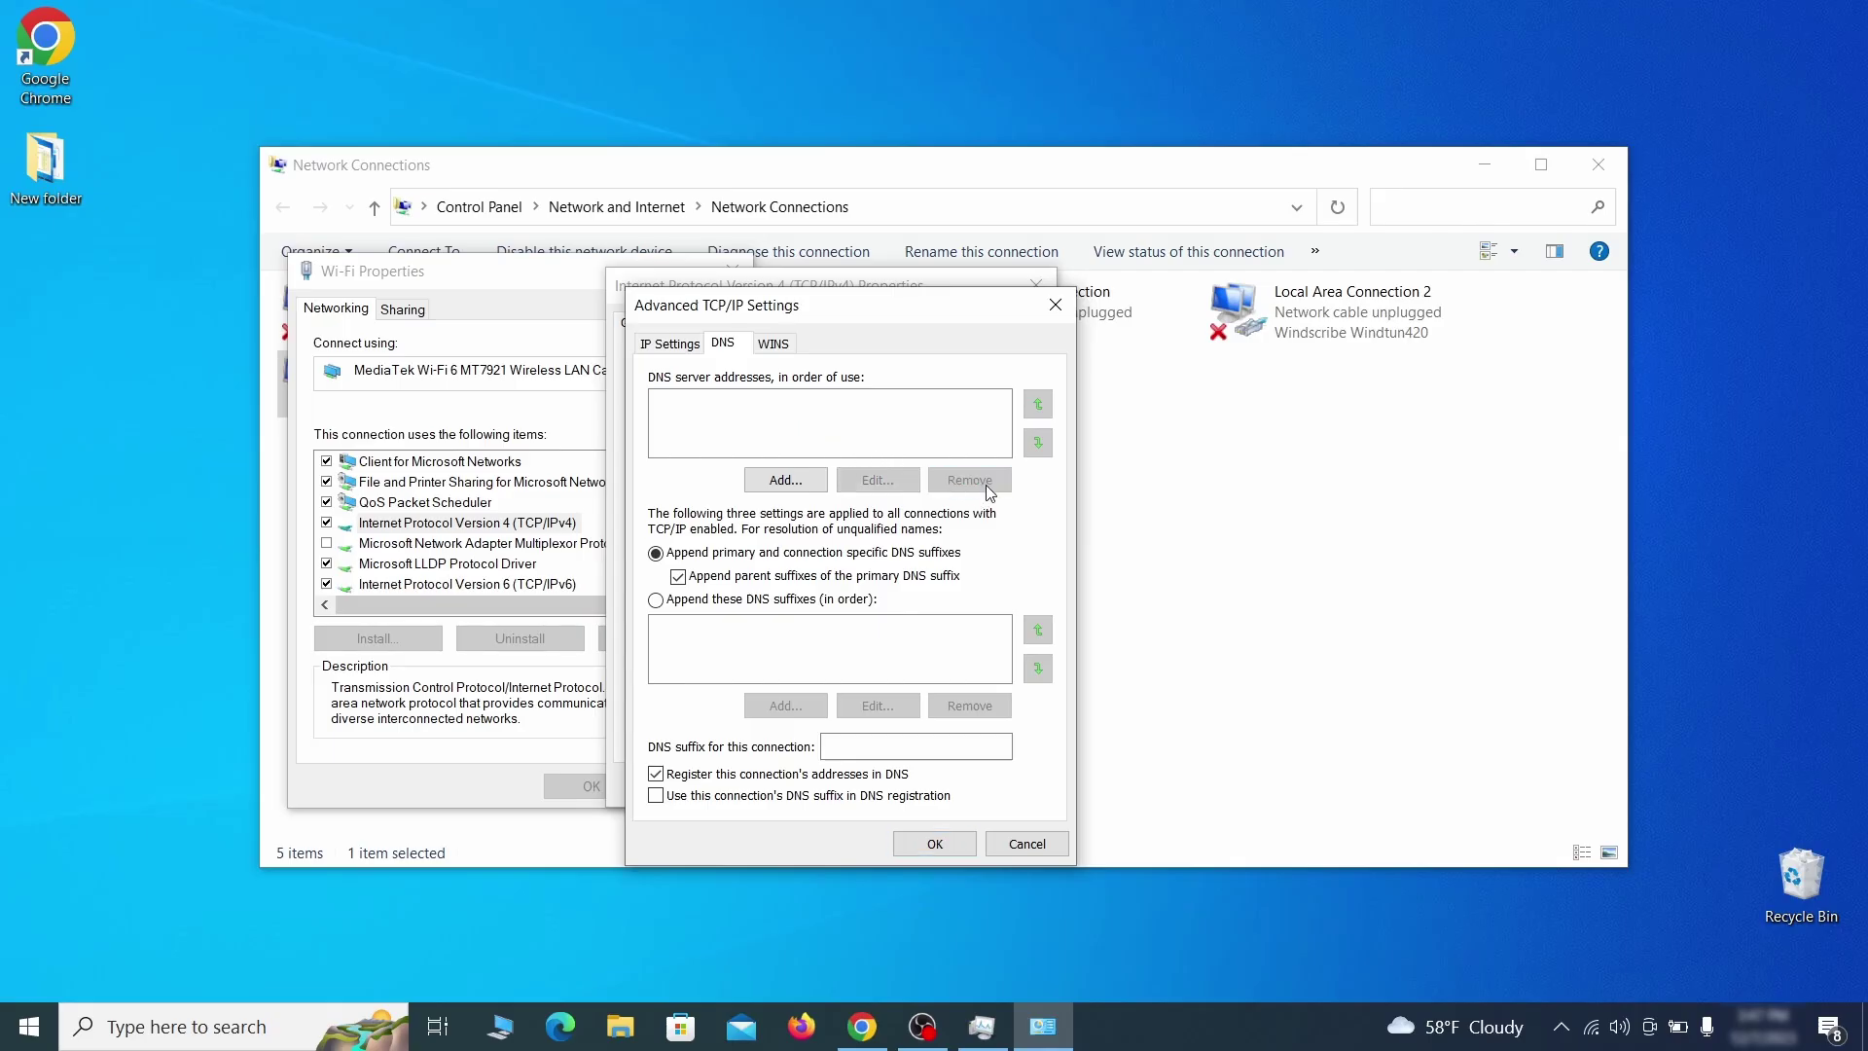
pyautogui.click(951, 849)
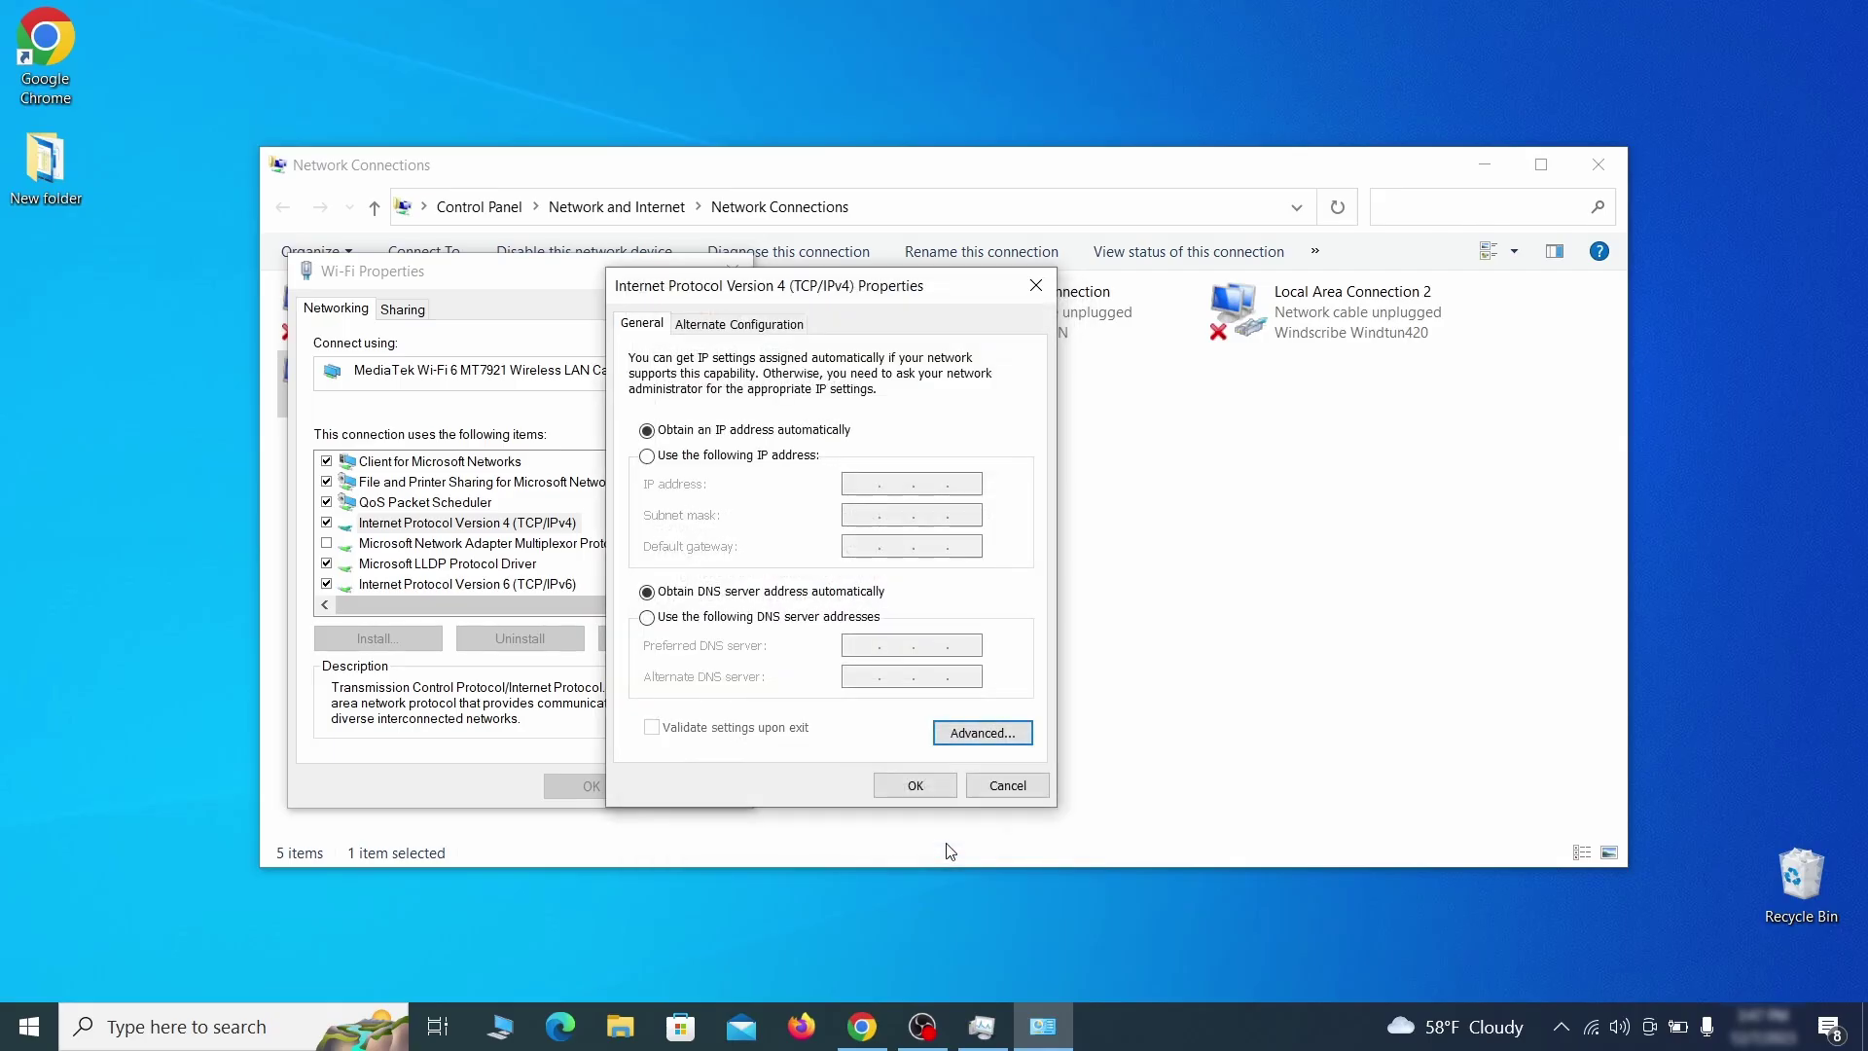
pyautogui.click(915, 787)
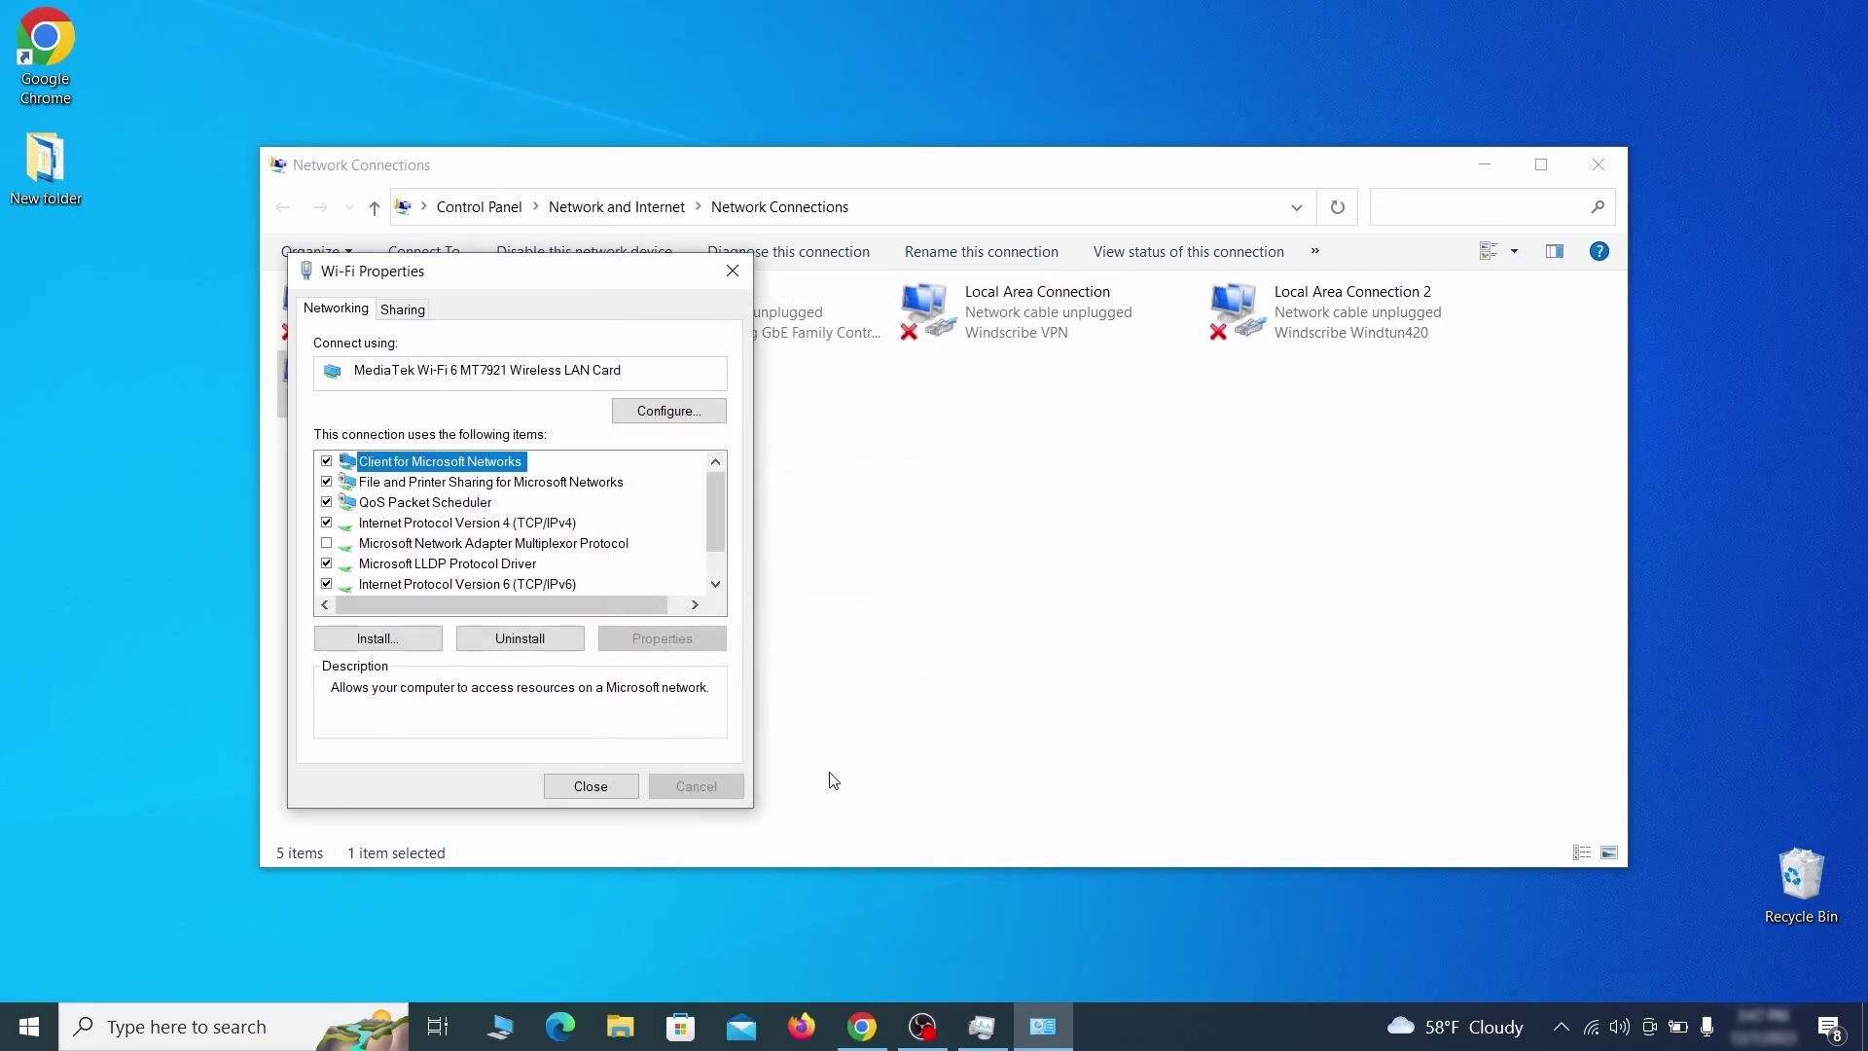
# - Close the network windows and open the hosts file in Notepad from its pasted path
pyautogui.click(616, 786)
pyautogui.hotkey('alt', 'F4')
pyautogui.press('super')
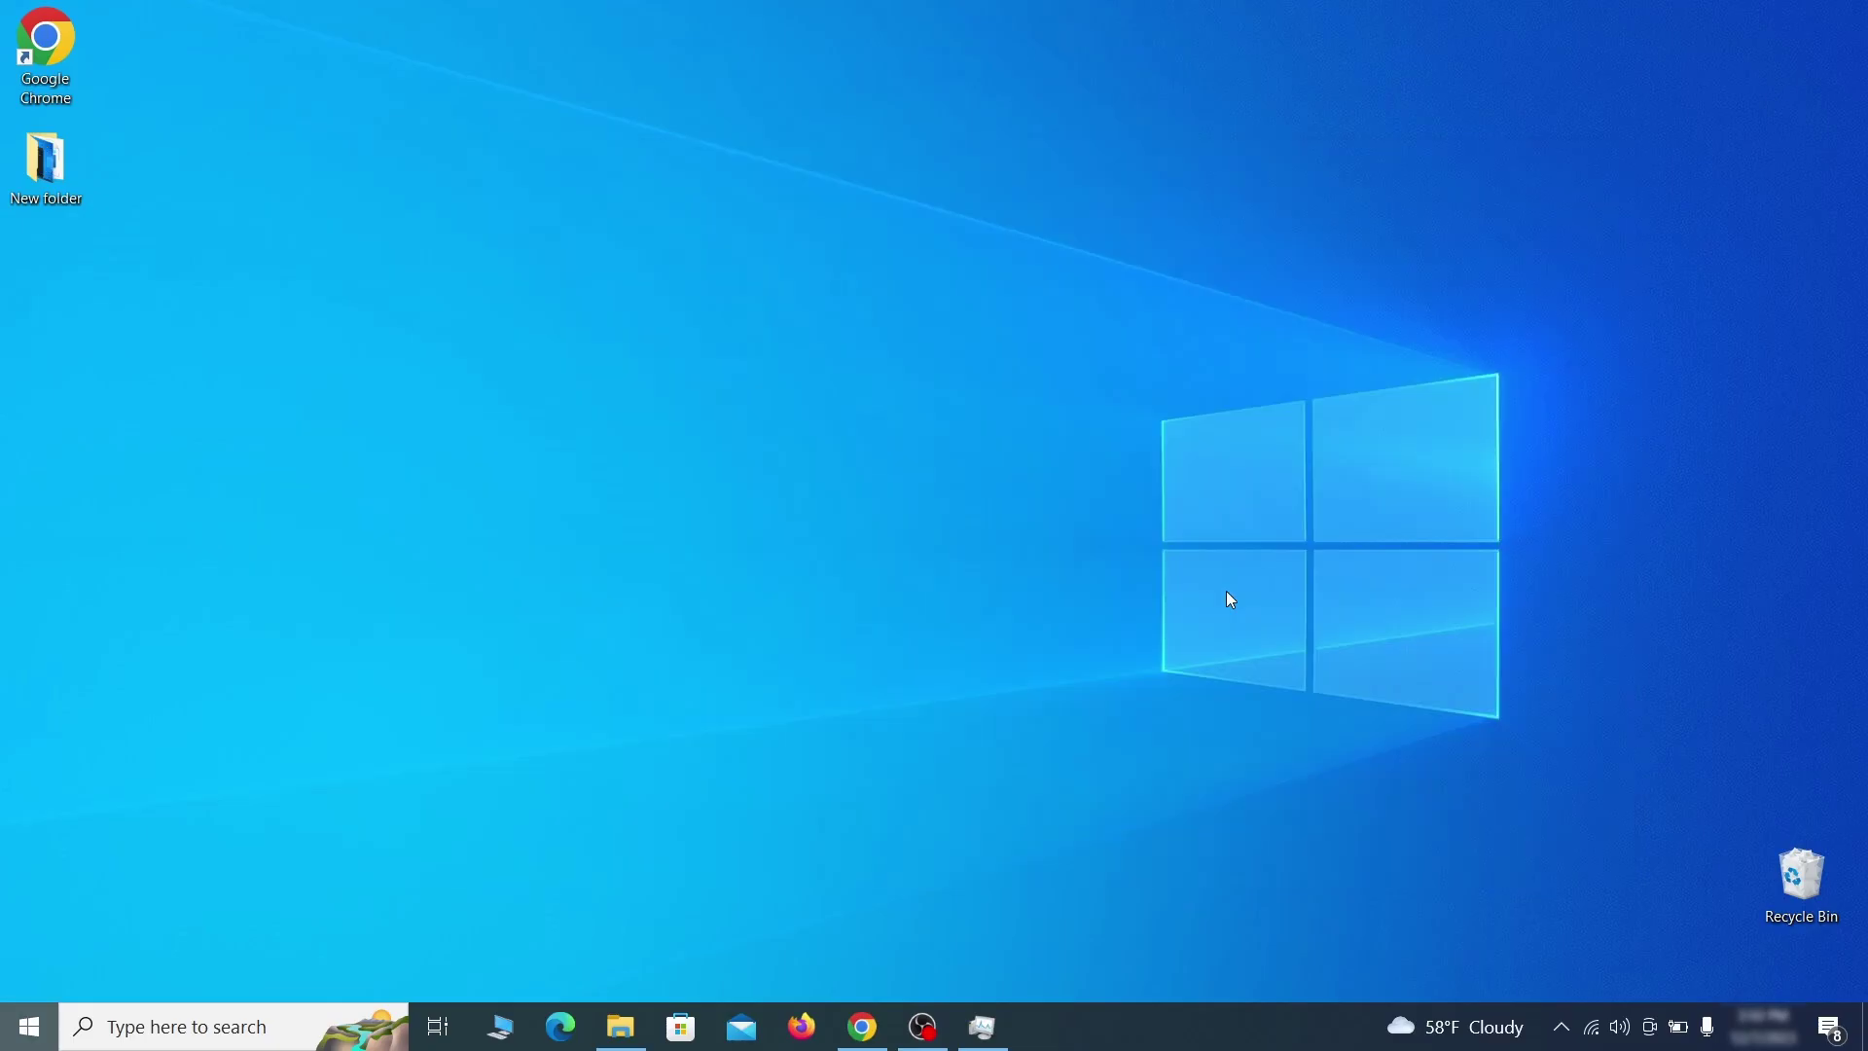
pyautogui.write('C:\\Windows\\System32\\drivers\\etc\\hosts')
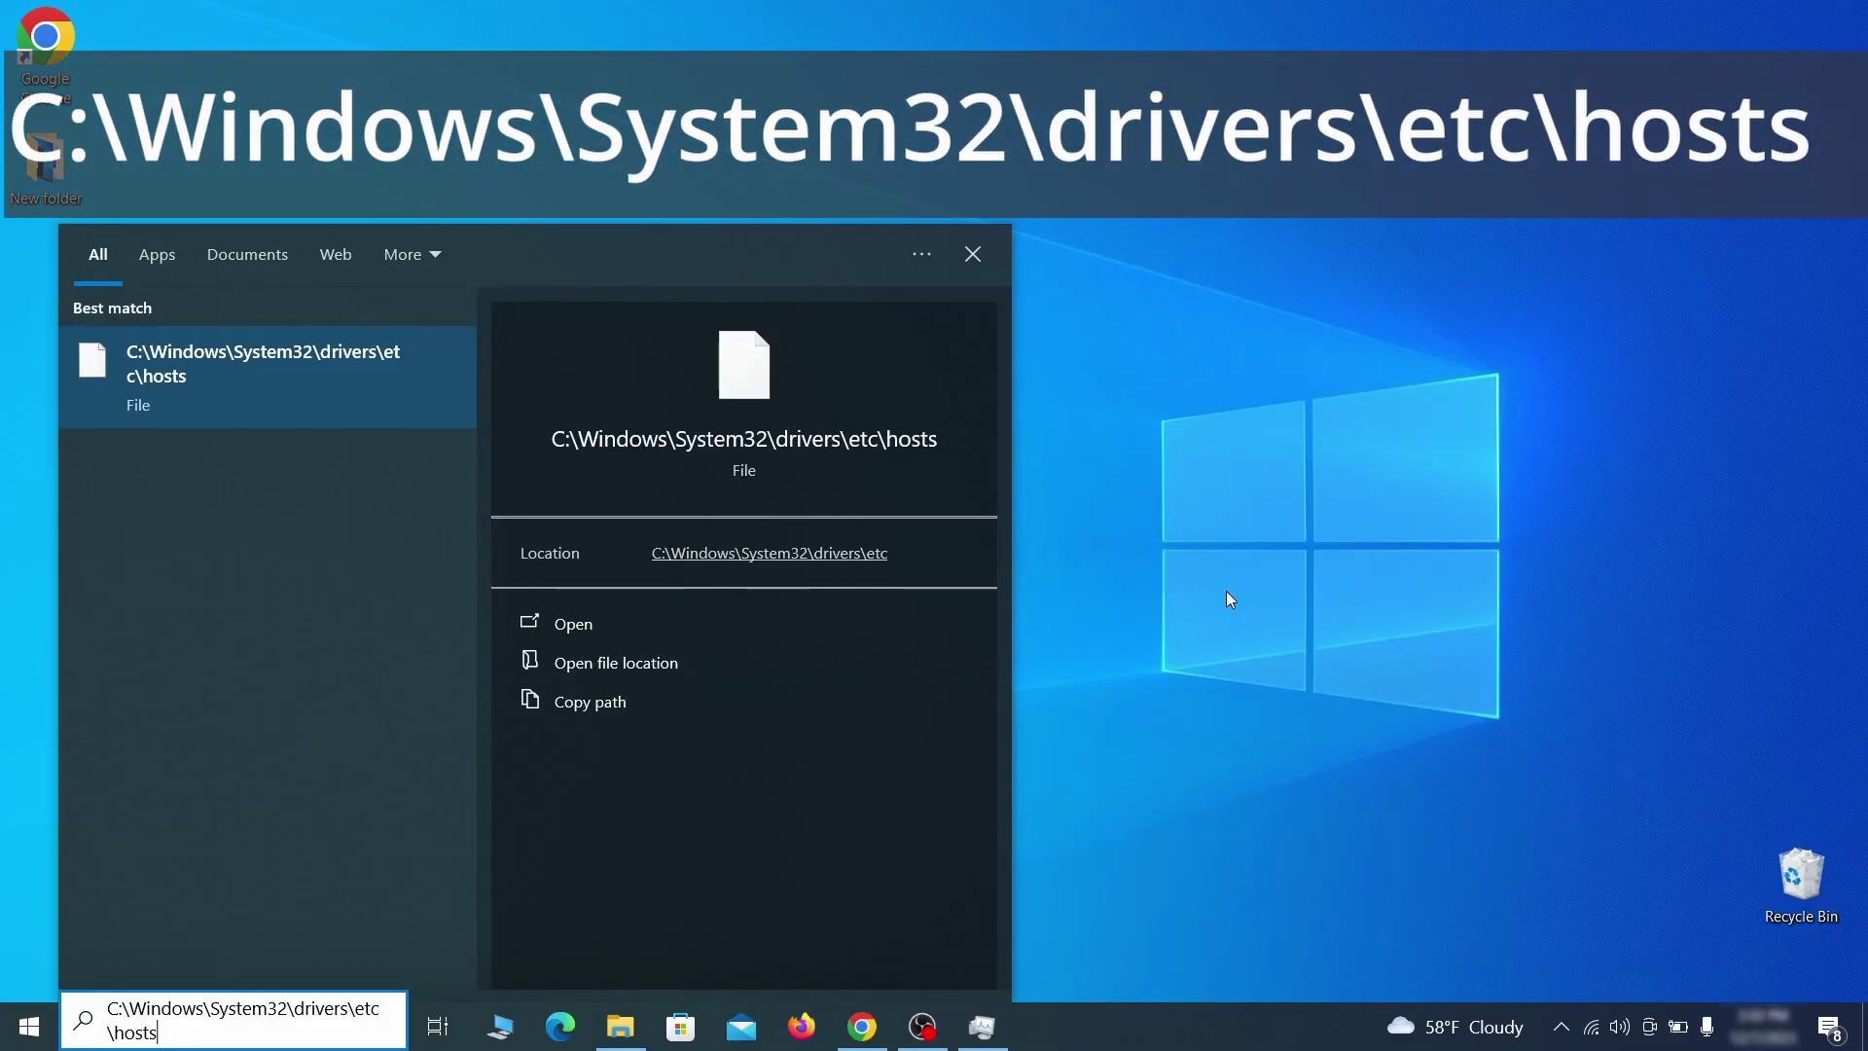
pyautogui.press('Return')
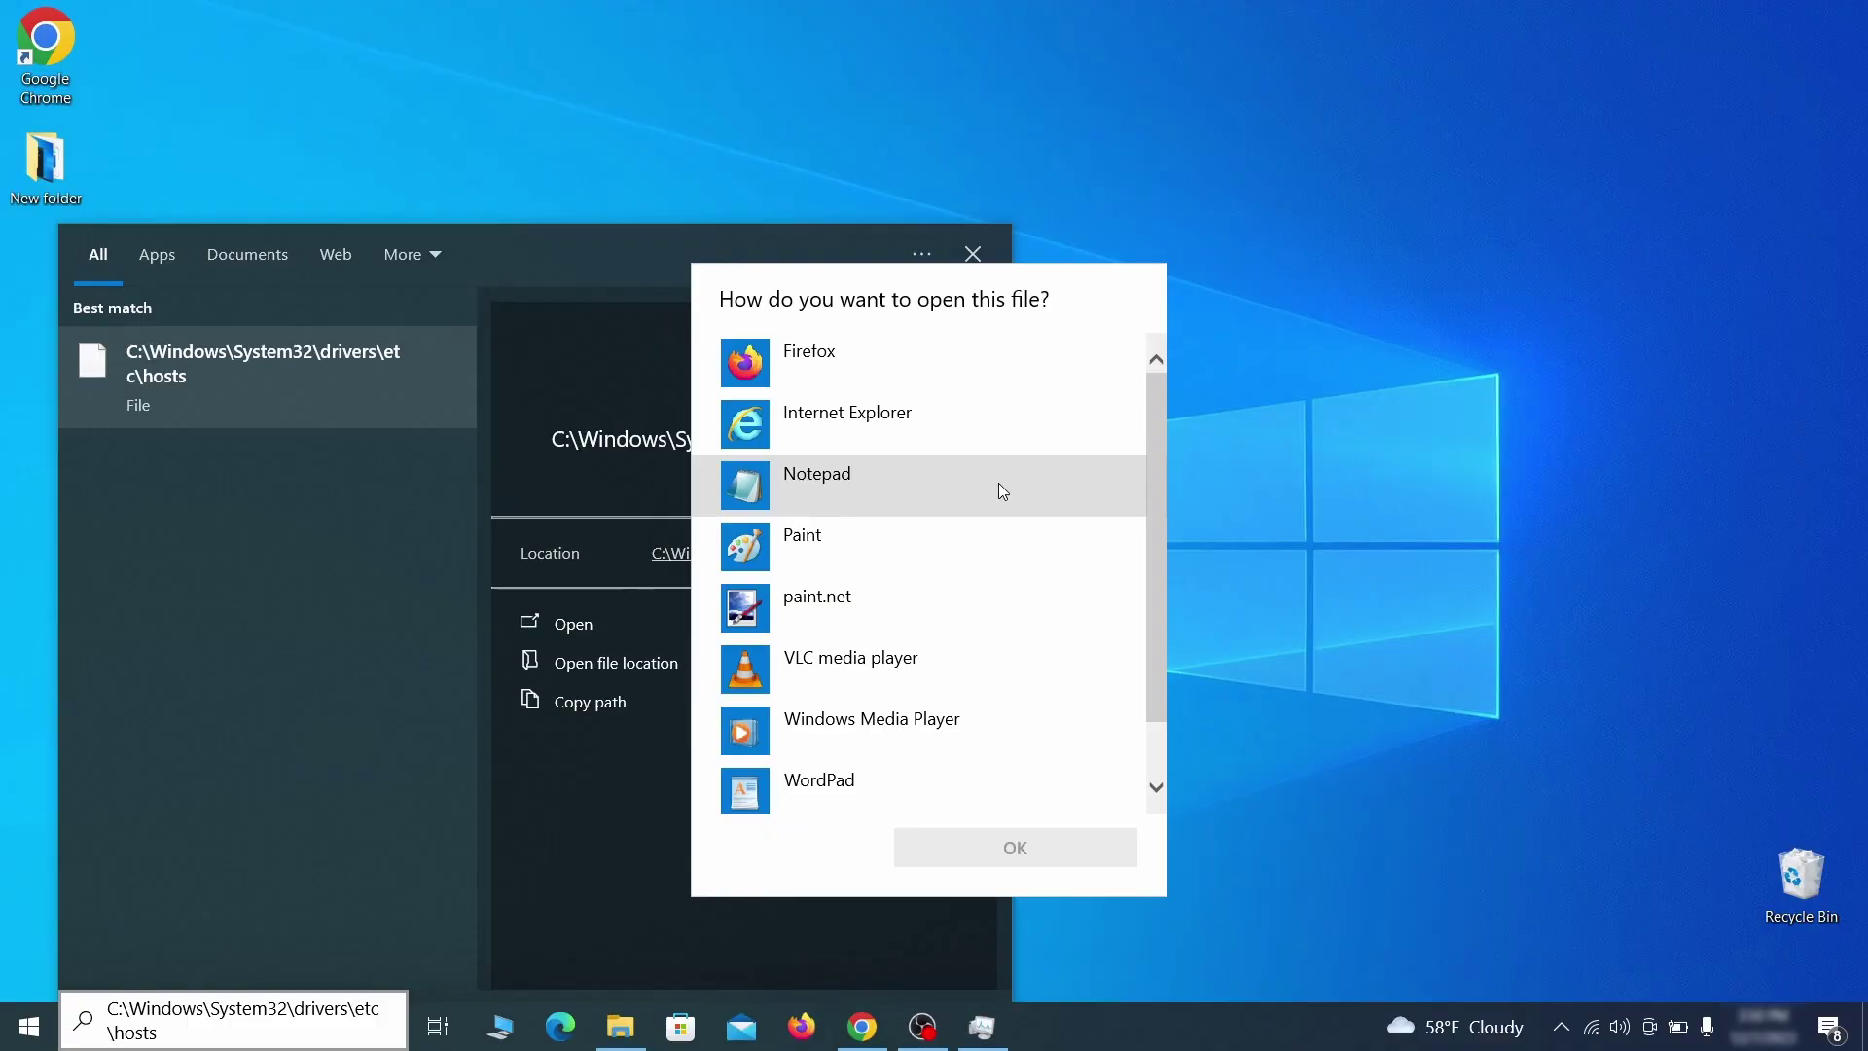
pyautogui.doubleClick(999, 483)
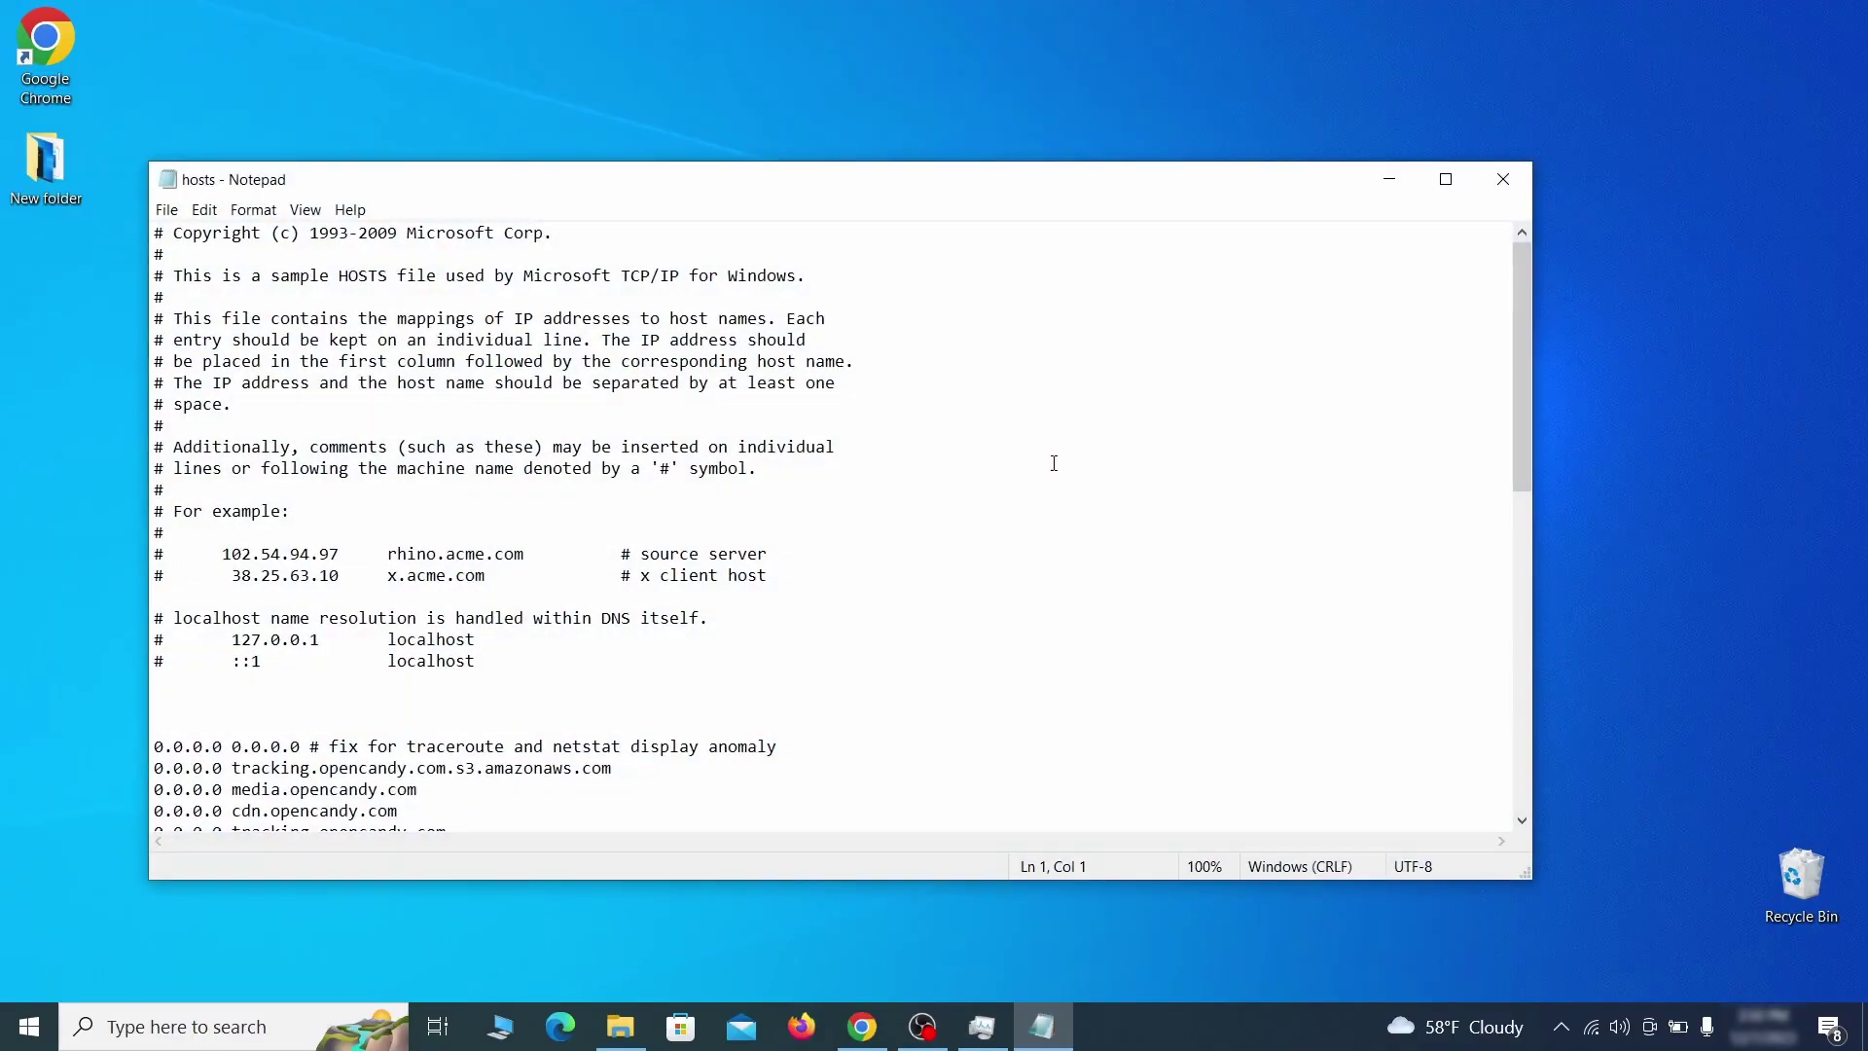
# - Delete every 0.0.0.0 line below the localhost comments and save the hosts file
pyautogui.scroll(-3, 1057, 463)
pyautogui.click(786, 490)
pyautogui.moveTo(157, 554); pyautogui.dragTo(399, 660)
pyautogui.click(185, 518)
pyautogui.scroll(-1, 503, 657)
pyautogui.hotkey('shift', 'Down')
pyautogui.hotkey('shift', 'Down')
pyautogui.hotkey('shift', 'Down')
pyautogui.hotkey('shift', 'Down')
pyautogui.hotkey('shift', 'Down')
pyautogui.hotkey('shift', 'Down')
pyautogui.hotkey('shift', 'Down')
pyautogui.hotkey('shift', 'Down')
pyautogui.hotkey('shift', 'Down')
pyautogui.hotkey('shift', 'Down')
pyautogui.hotkey('shift', 'Down')
pyautogui.hotkey('shift', 'Down')
pyautogui.hotkey('shift', 'Down')
pyautogui.hotkey('shift', 'Down')
pyautogui.hotkey('shift', 'Down')
pyautogui.hotkey('shift', 'Down')
pyautogui.hotkey('shift', 'Down')
pyautogui.hotkey('shift', 'Down')
pyautogui.hotkey('shift', 'Down')
pyautogui.hotkey('shift', 'Down')
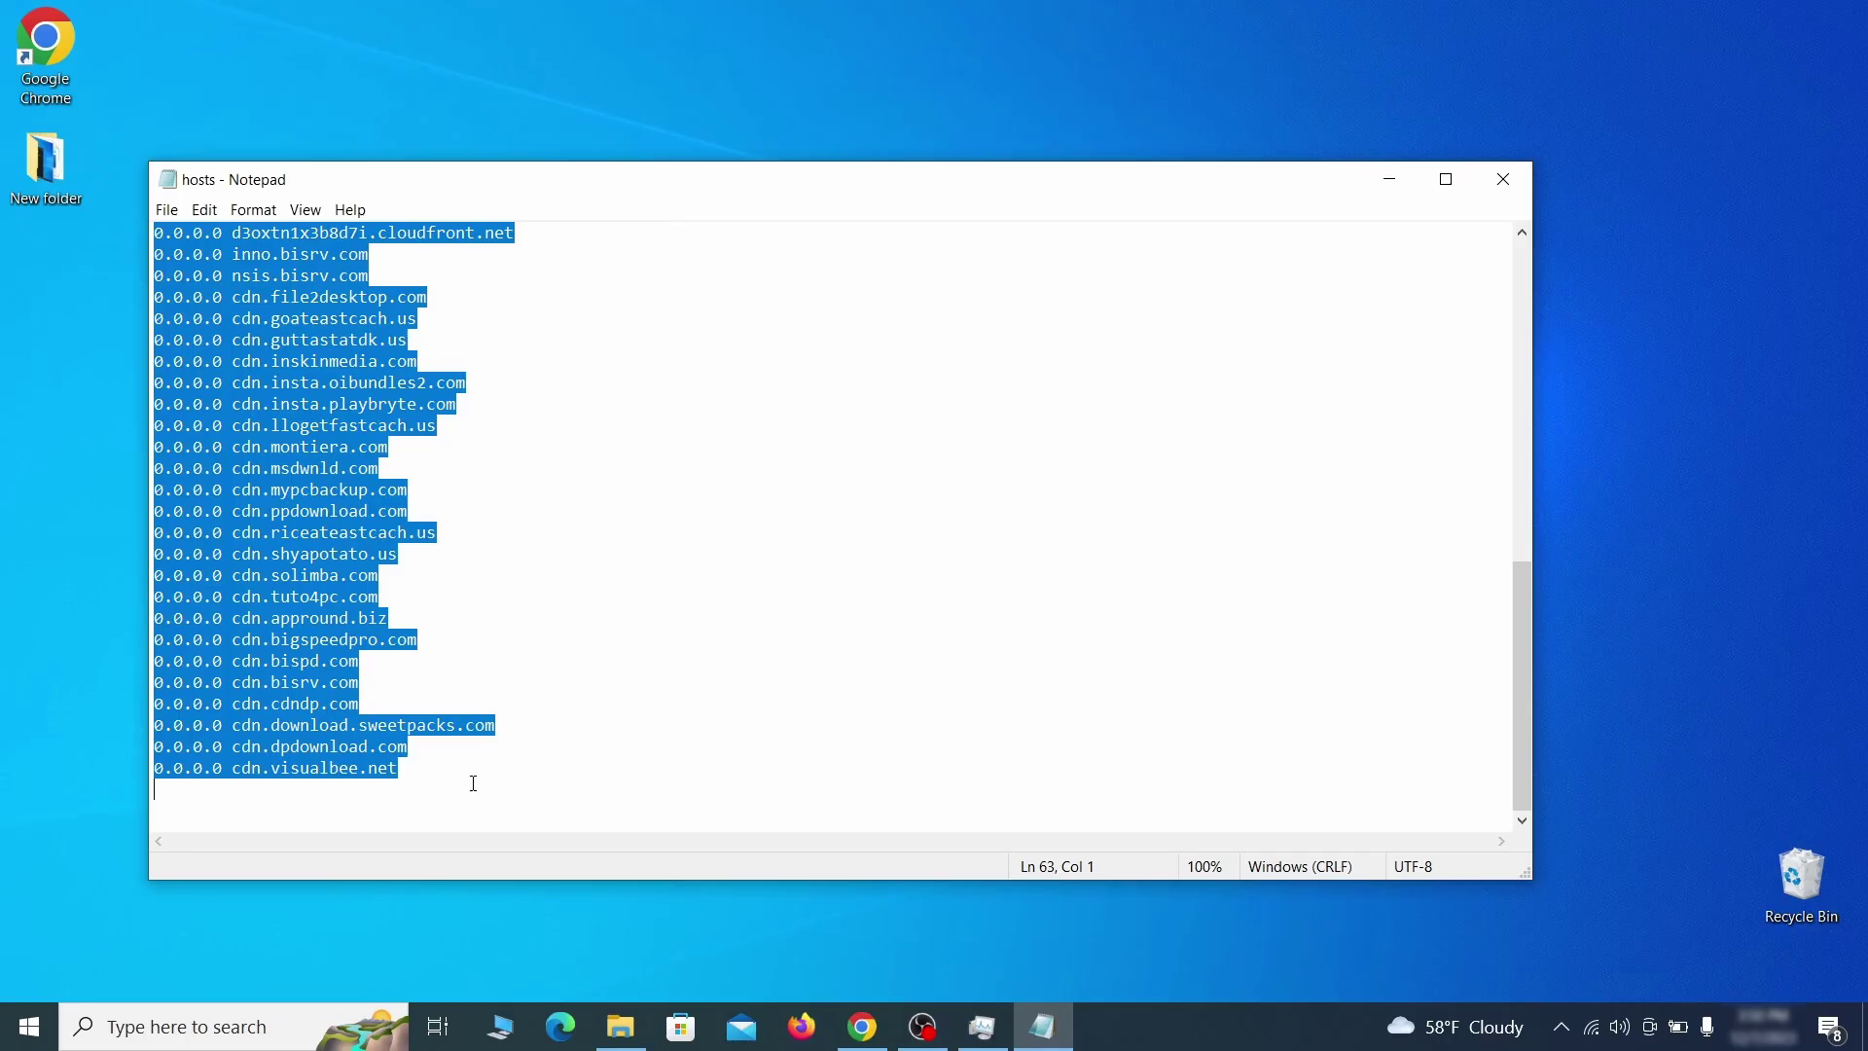
pyautogui.press('Delete')
pyautogui.click(166, 209)
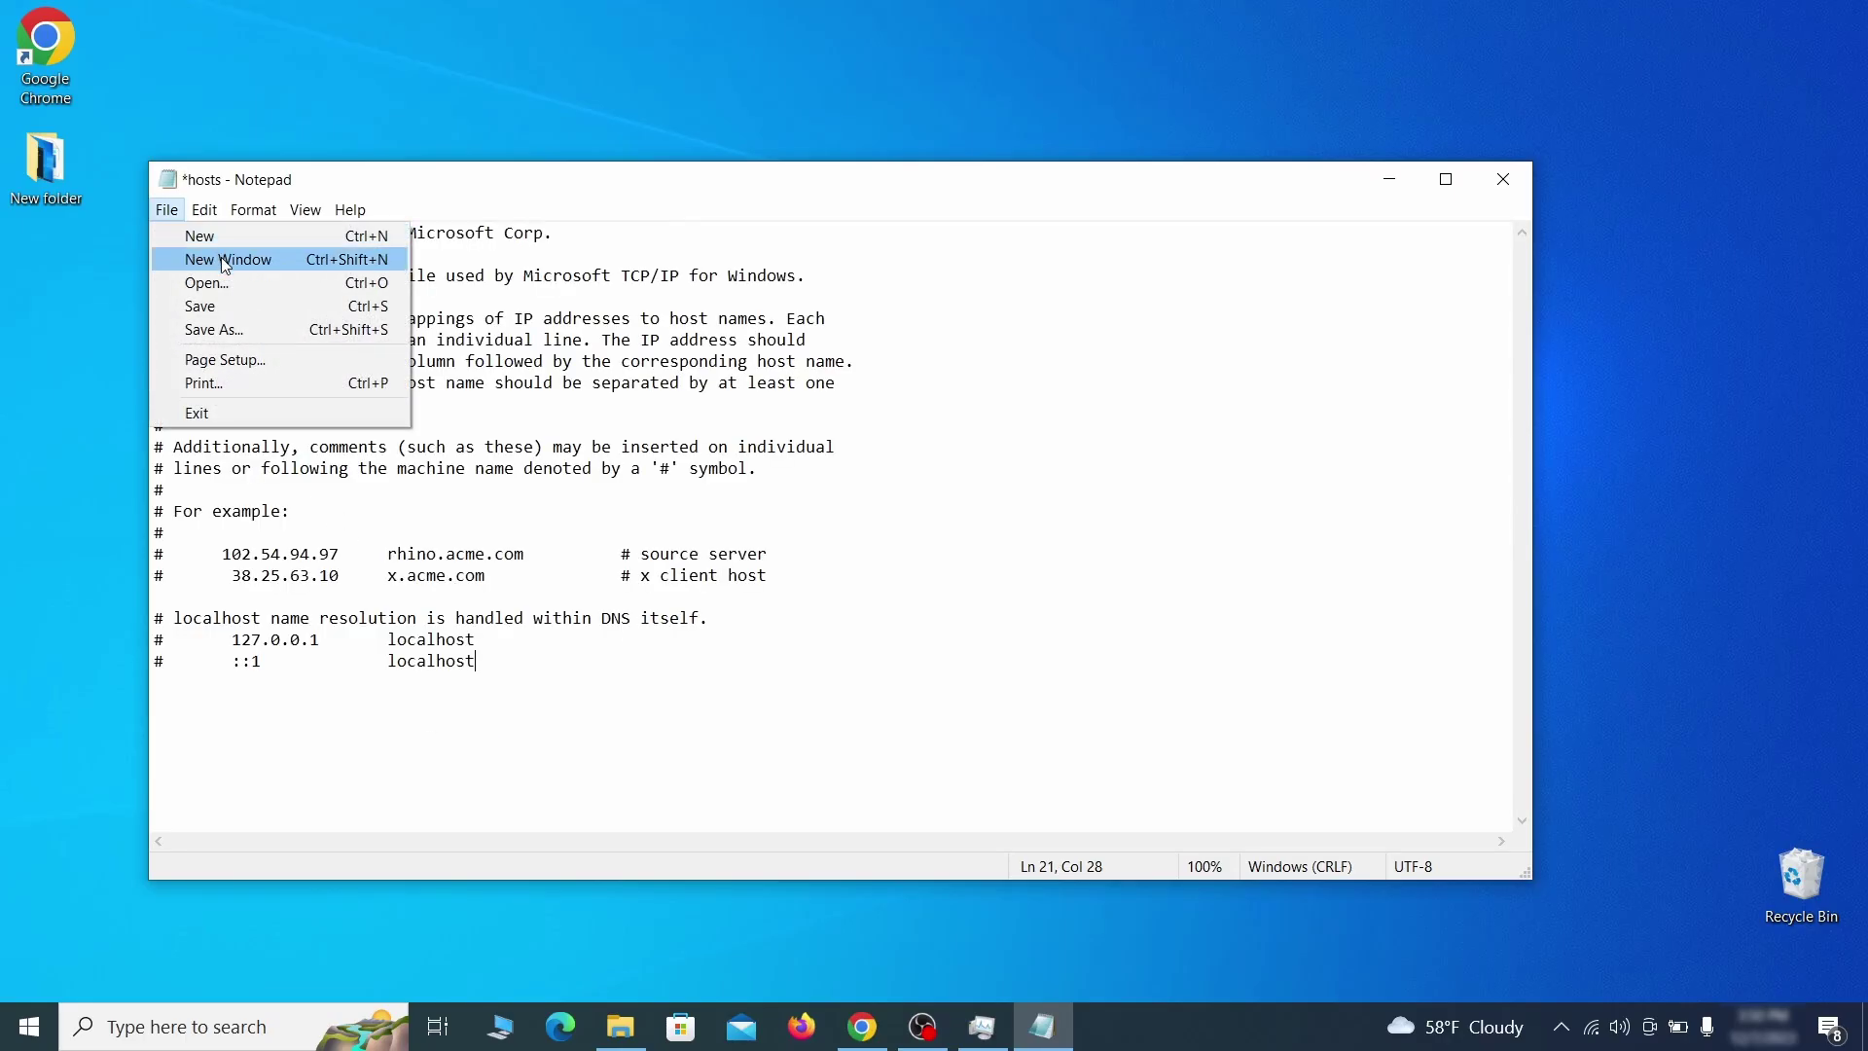
pyautogui.click(241, 304)
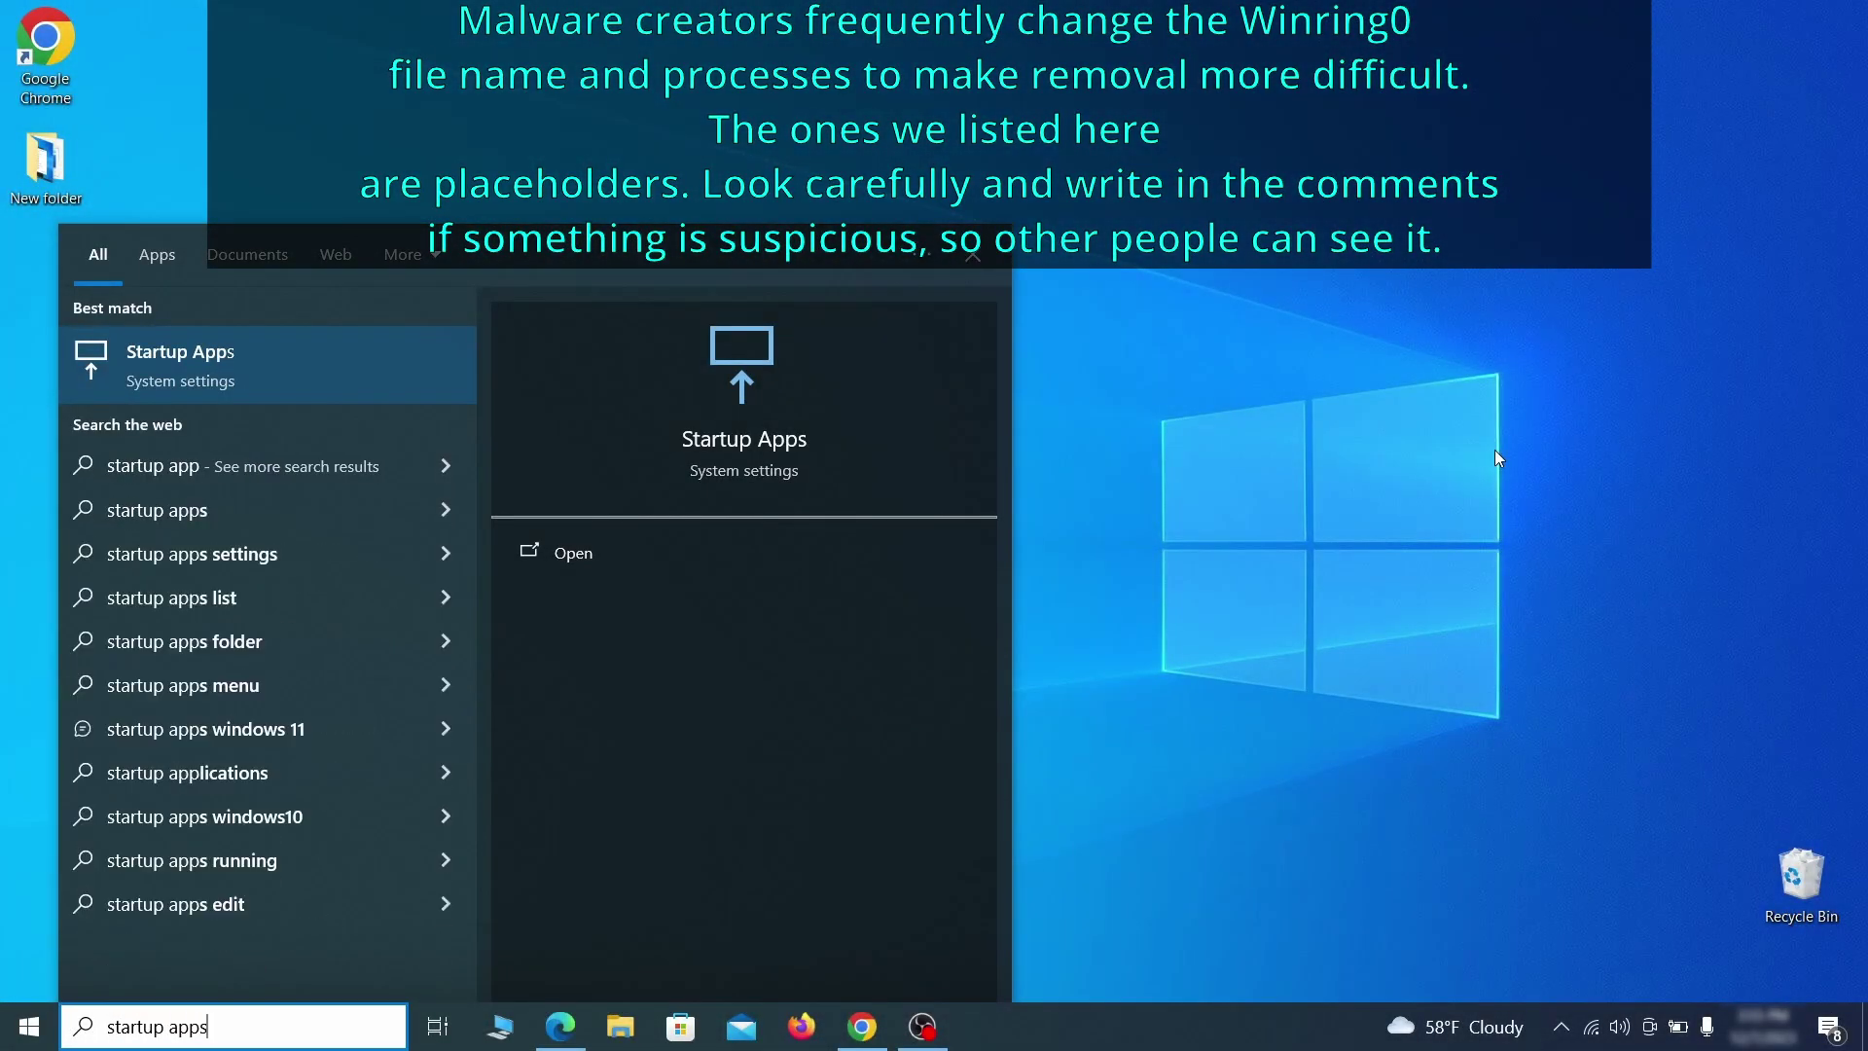
# - On the Startup apps page, switch Example Malware App to Off
pyautogui.press('Return')
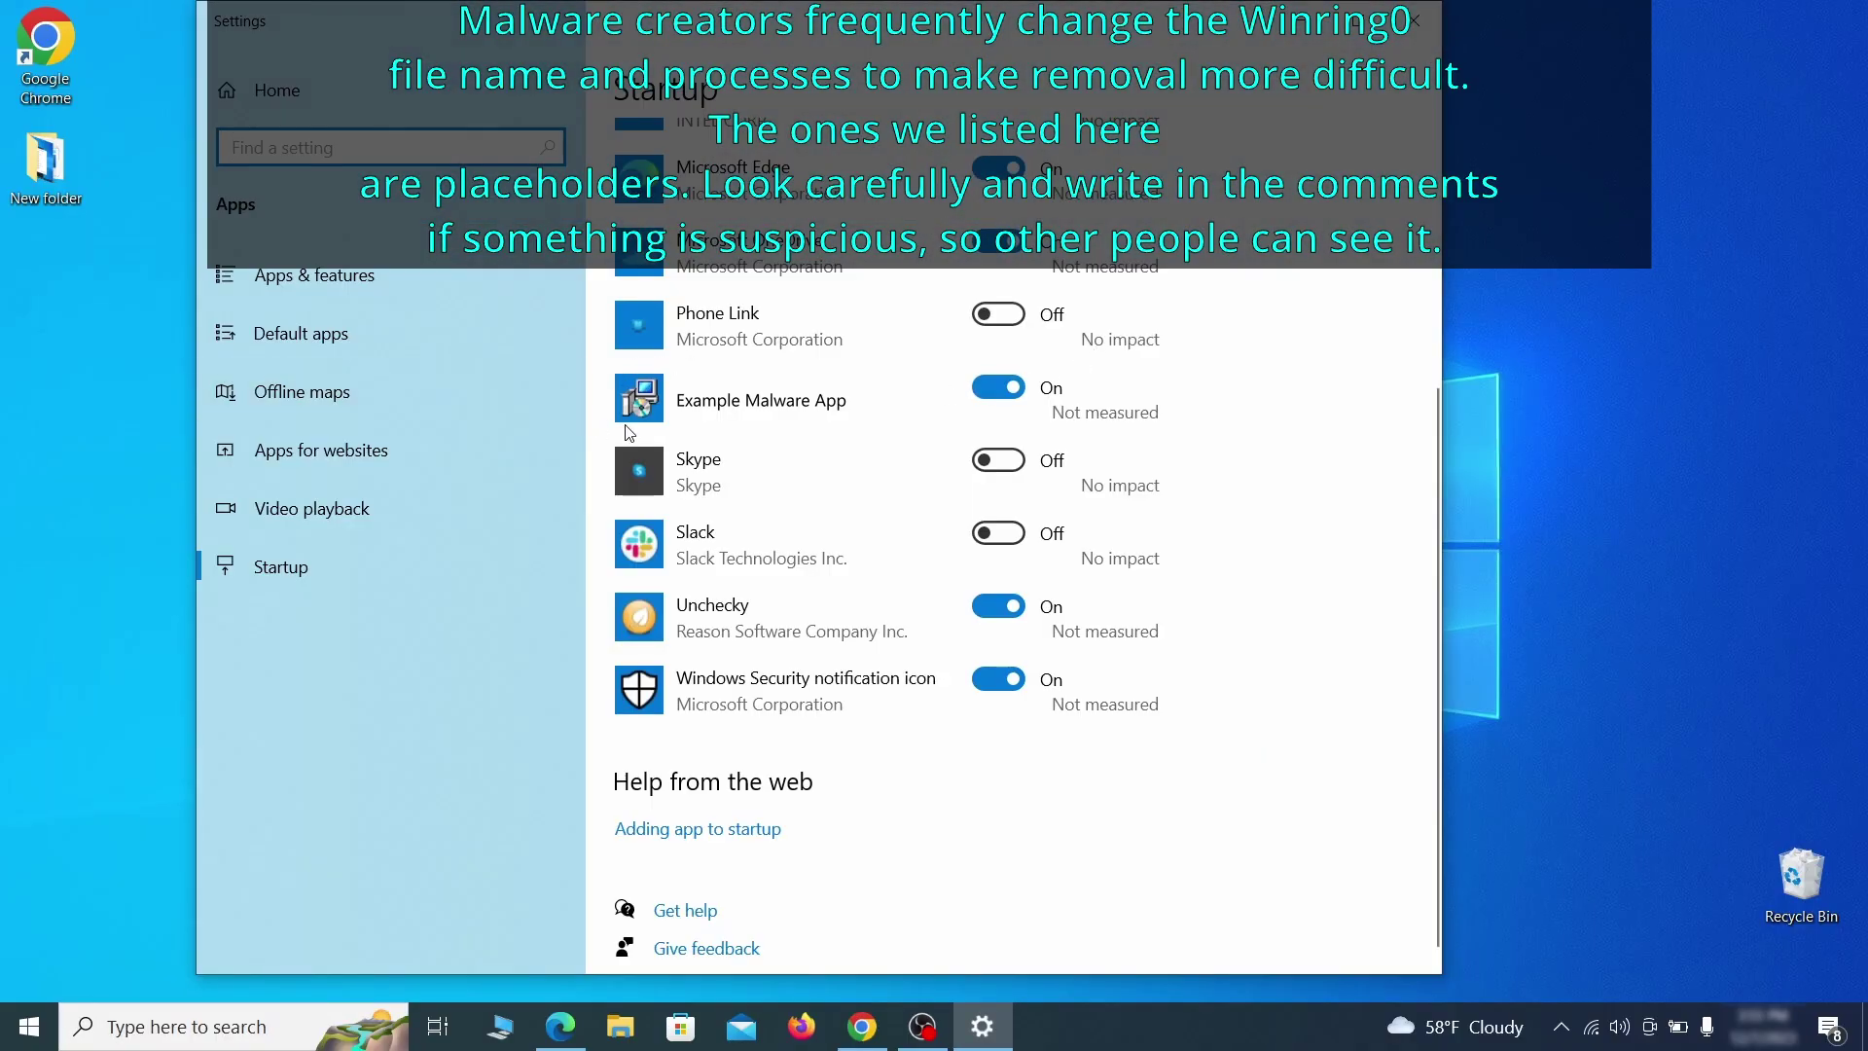
pyautogui.click(1002, 391)
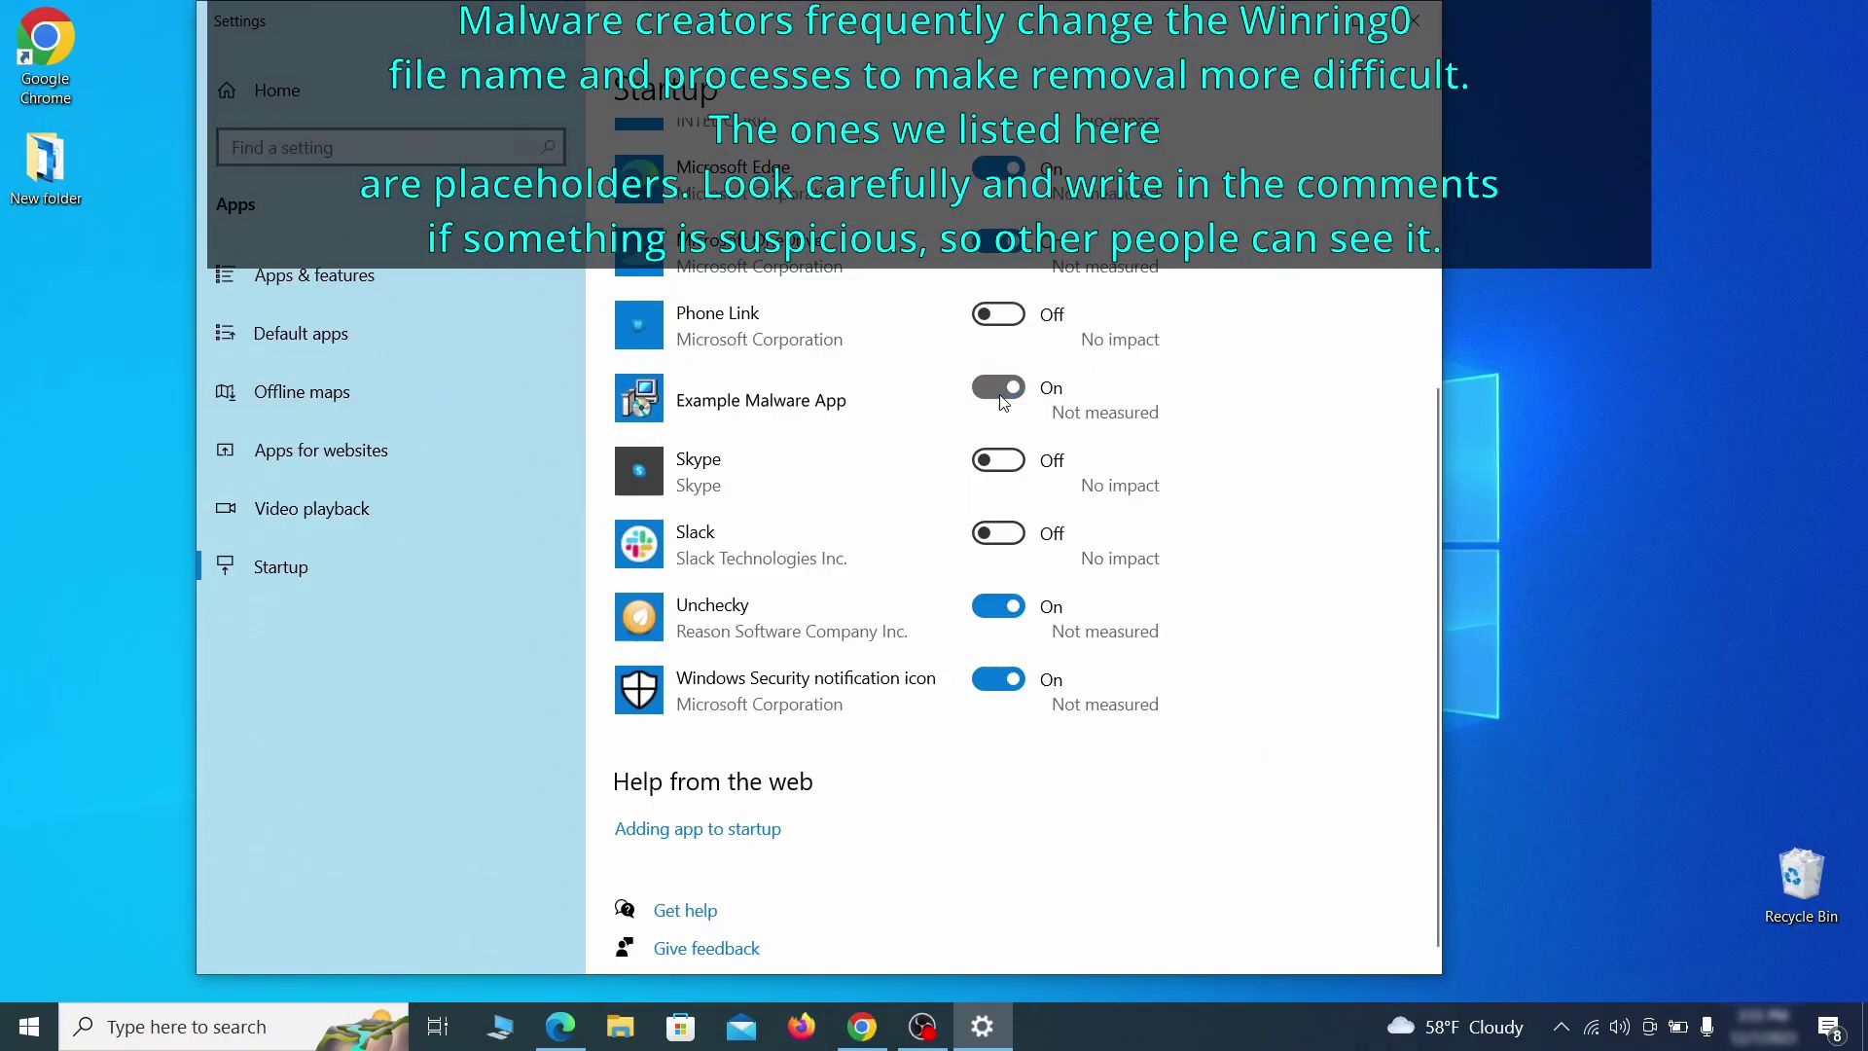
# - Launch Task Scheduler and select the Example Malware App task in Task Scheduler Library
pyautogui.click(1415, 20)
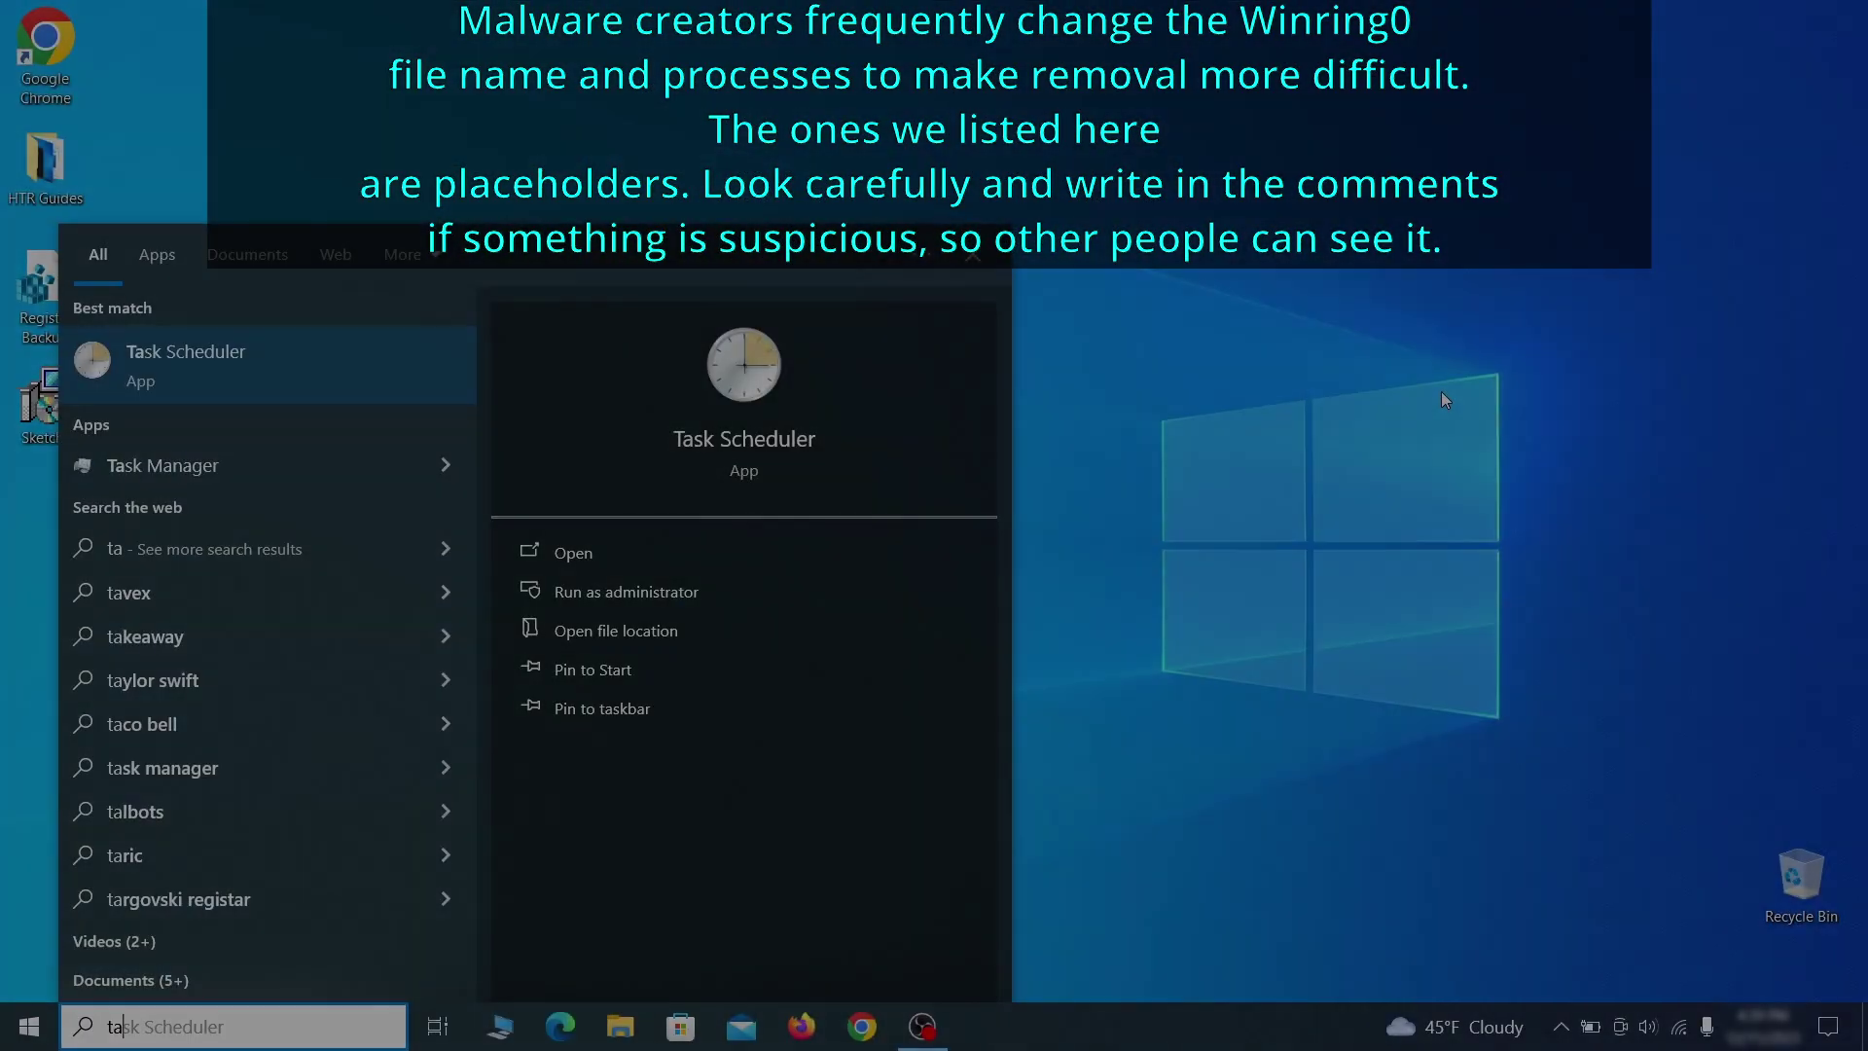
pyautogui.write('sk schedu')
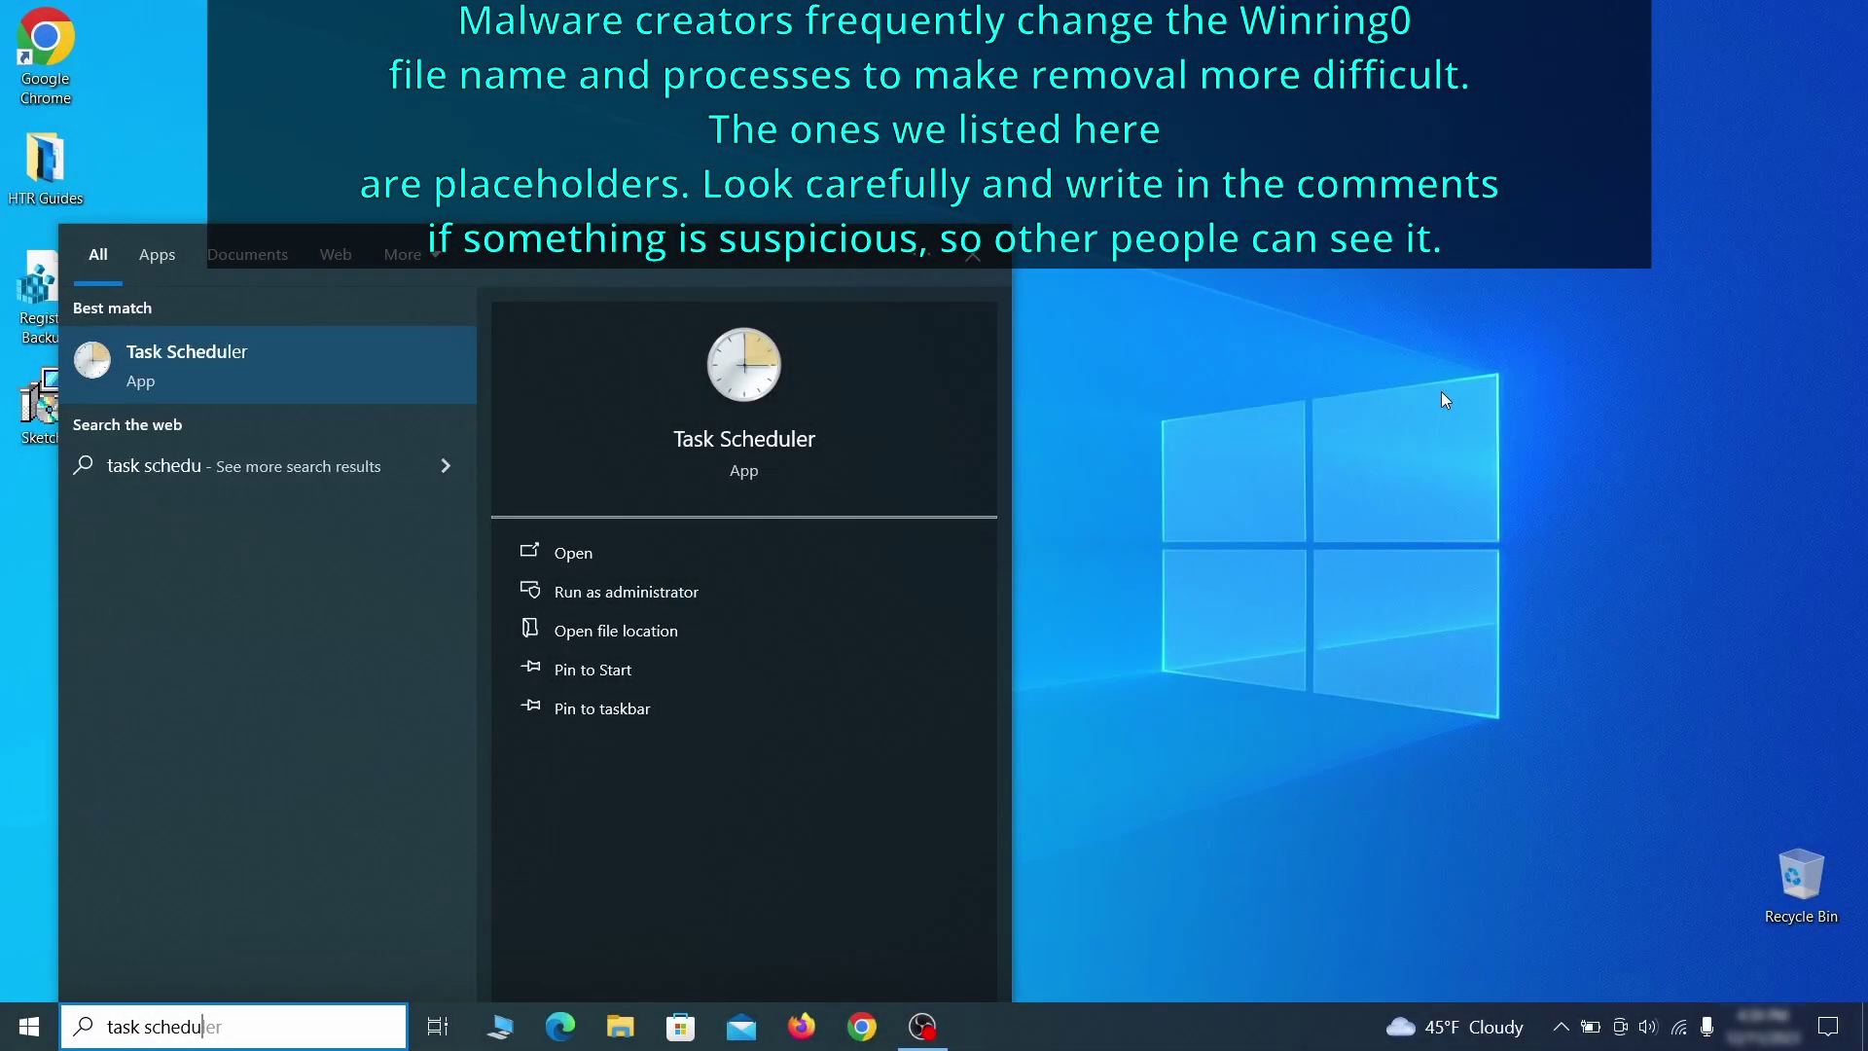
pyautogui.press('Return')
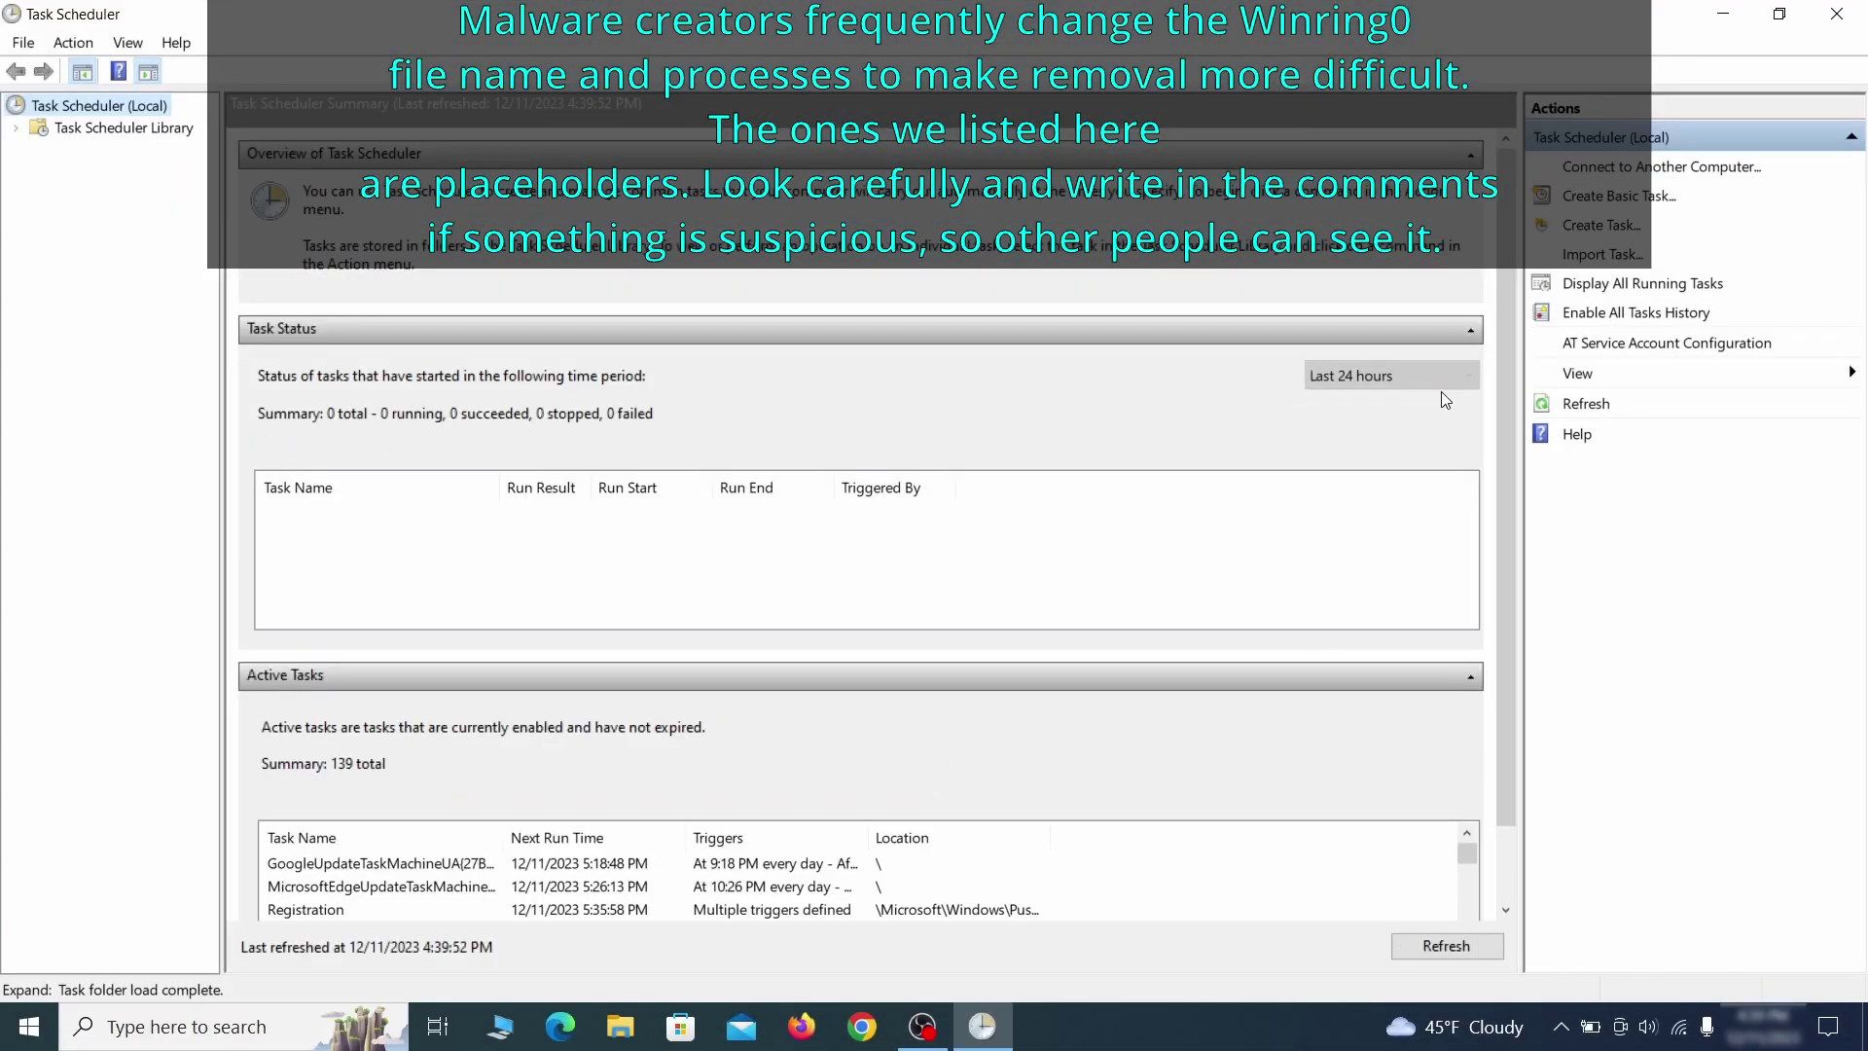
pyautogui.click(164, 130)
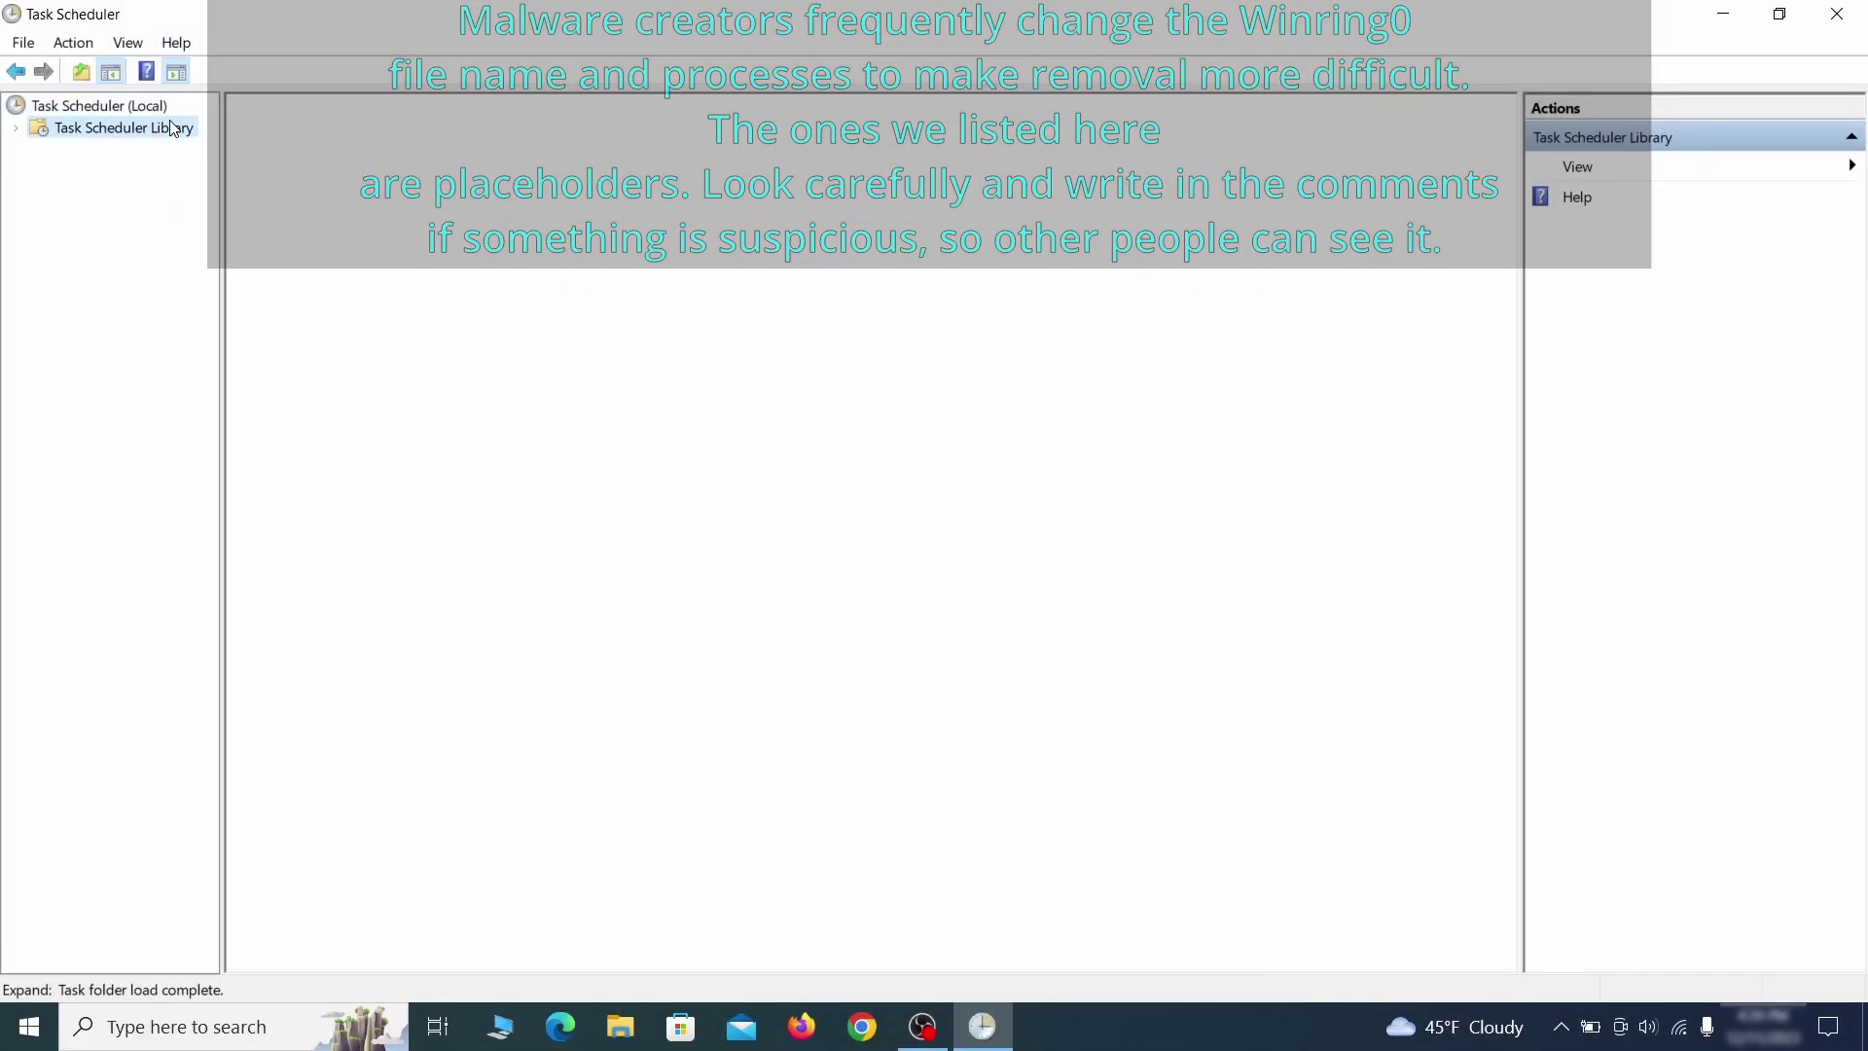
pyautogui.click(496, 582)
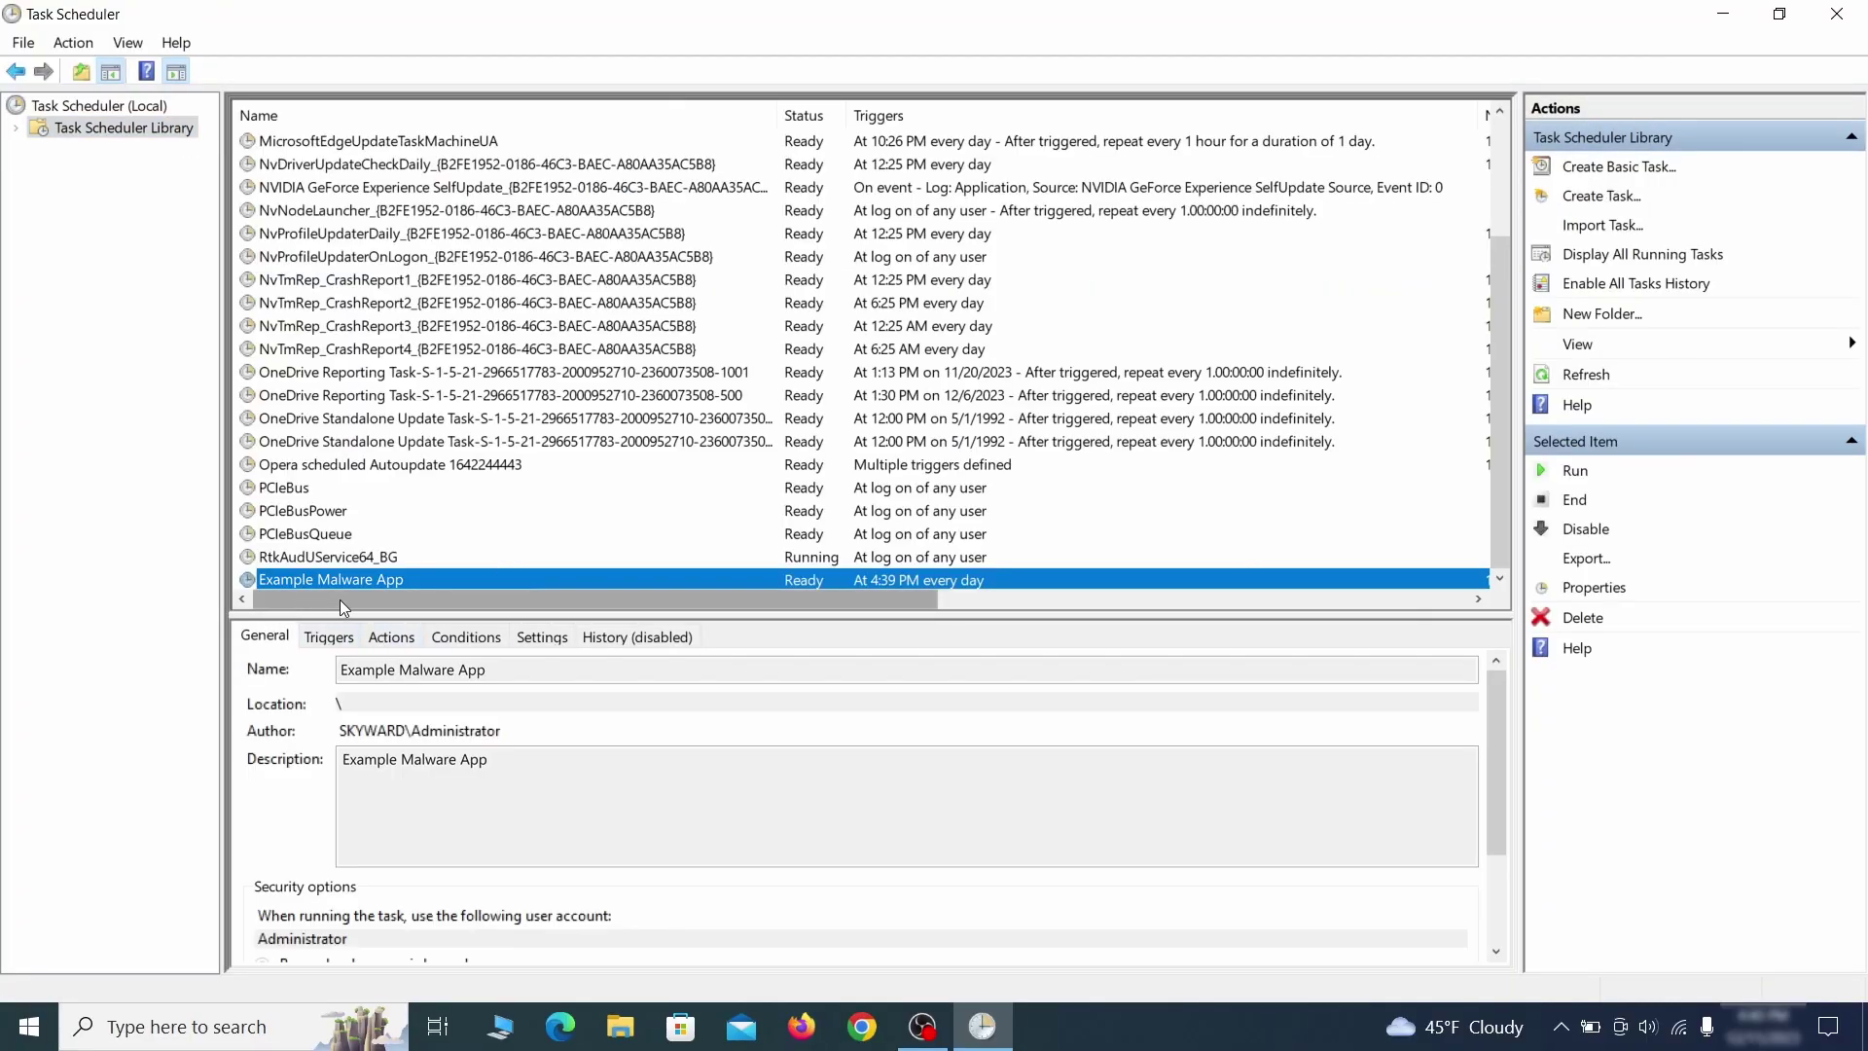
# - Check the task's daily 4:39 PM trigger and ExampleMalwareApp.exe action, then delete it
pyautogui.rightClick(540, 584)
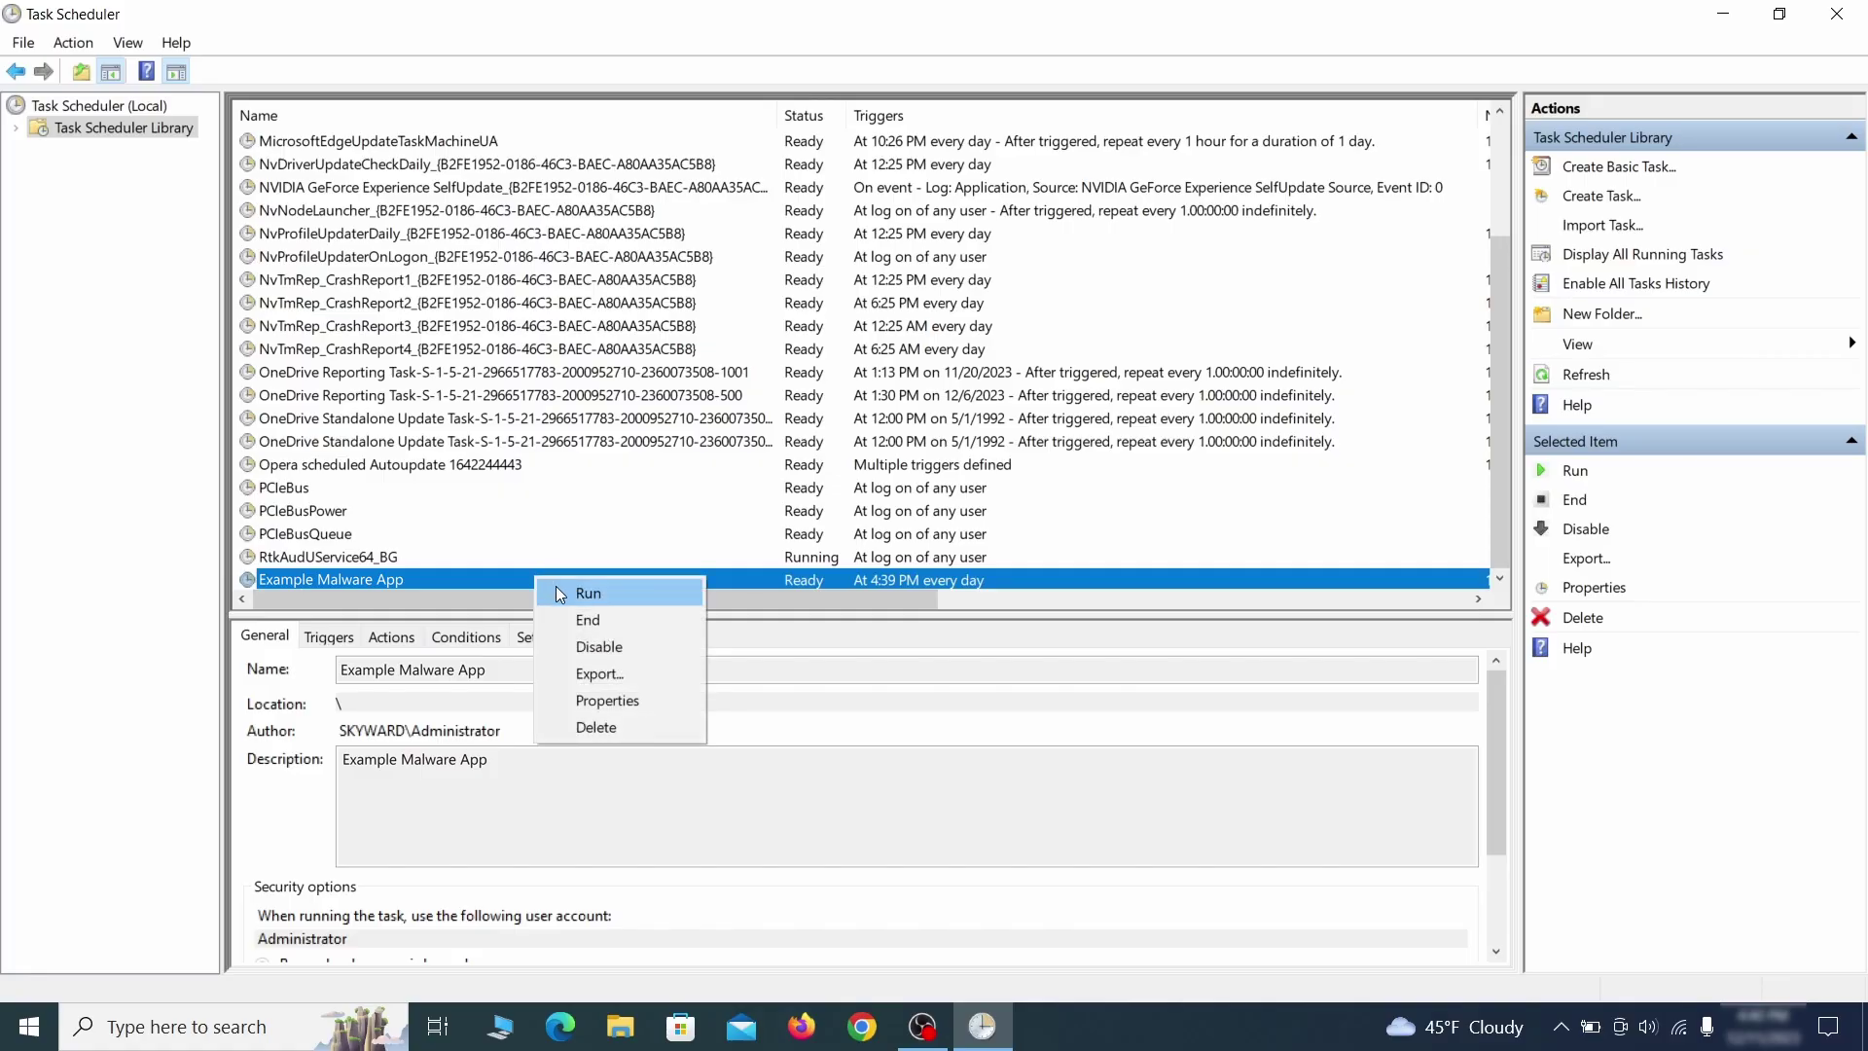
pyautogui.click(615, 703)
pyautogui.click(211, 161)
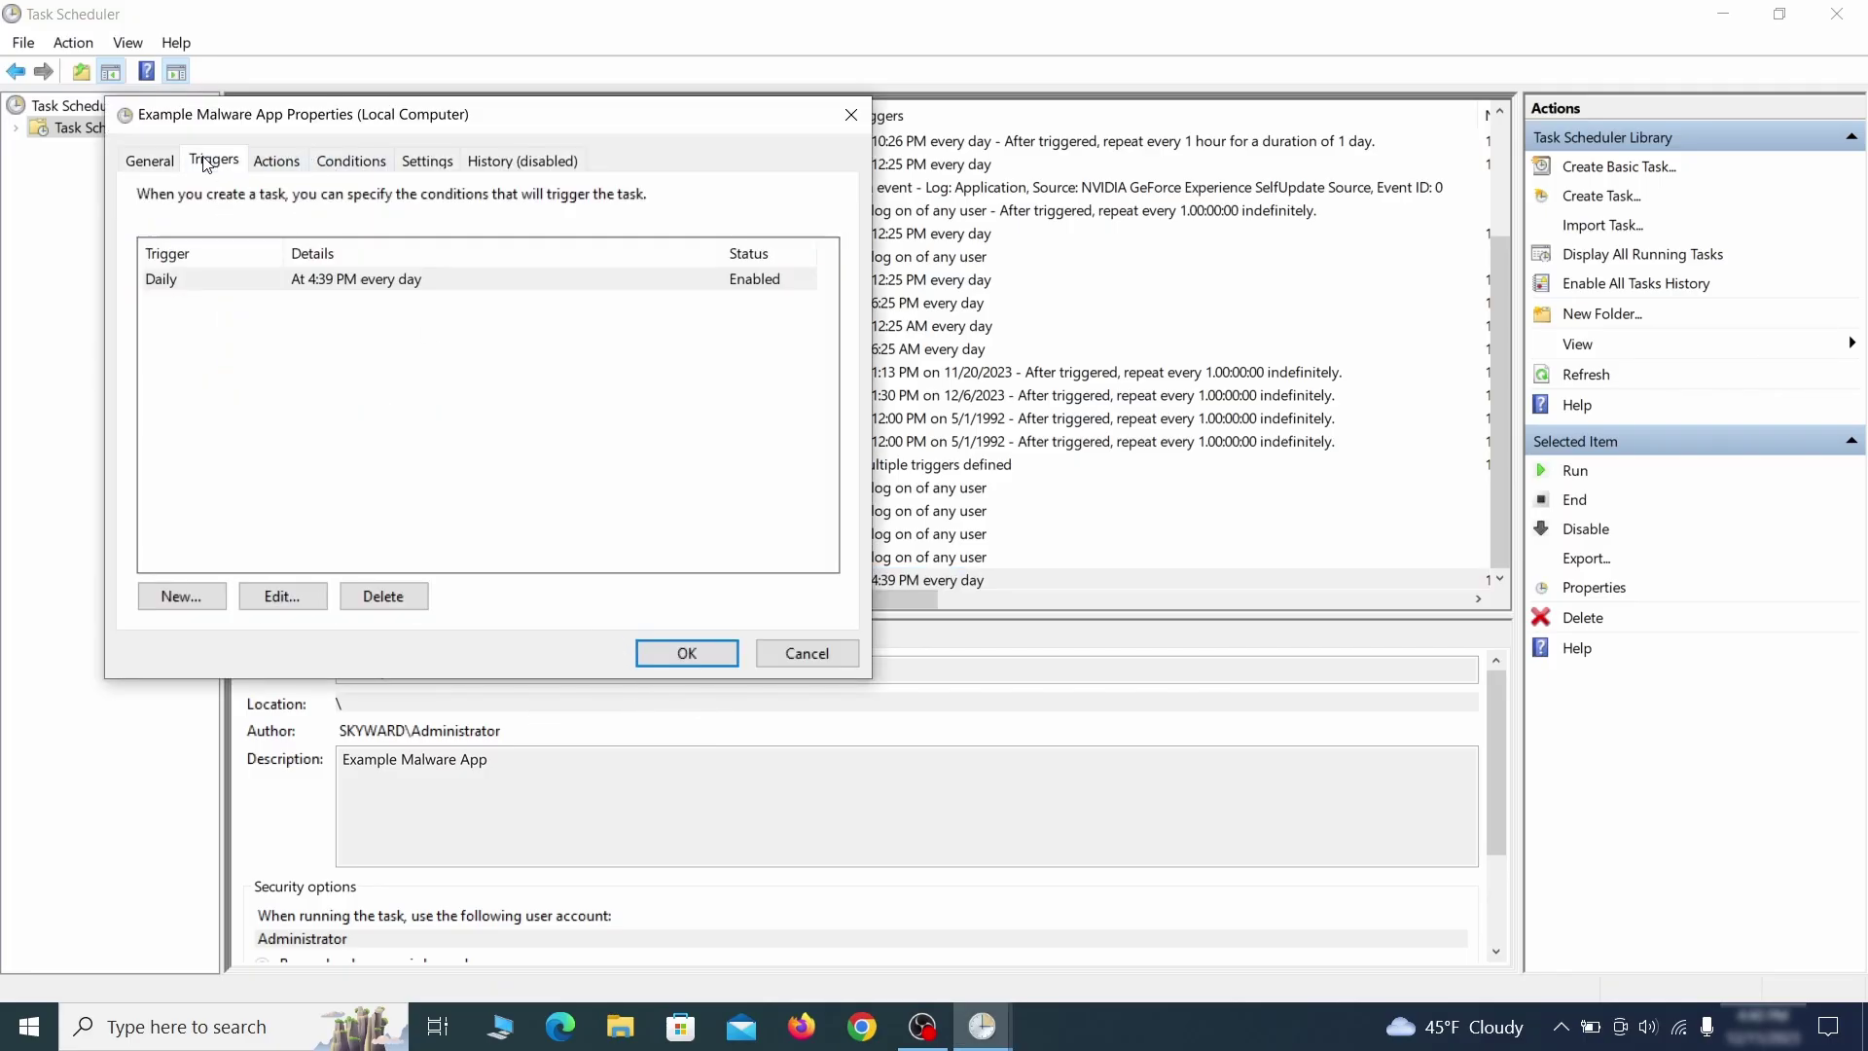
pyautogui.click(283, 162)
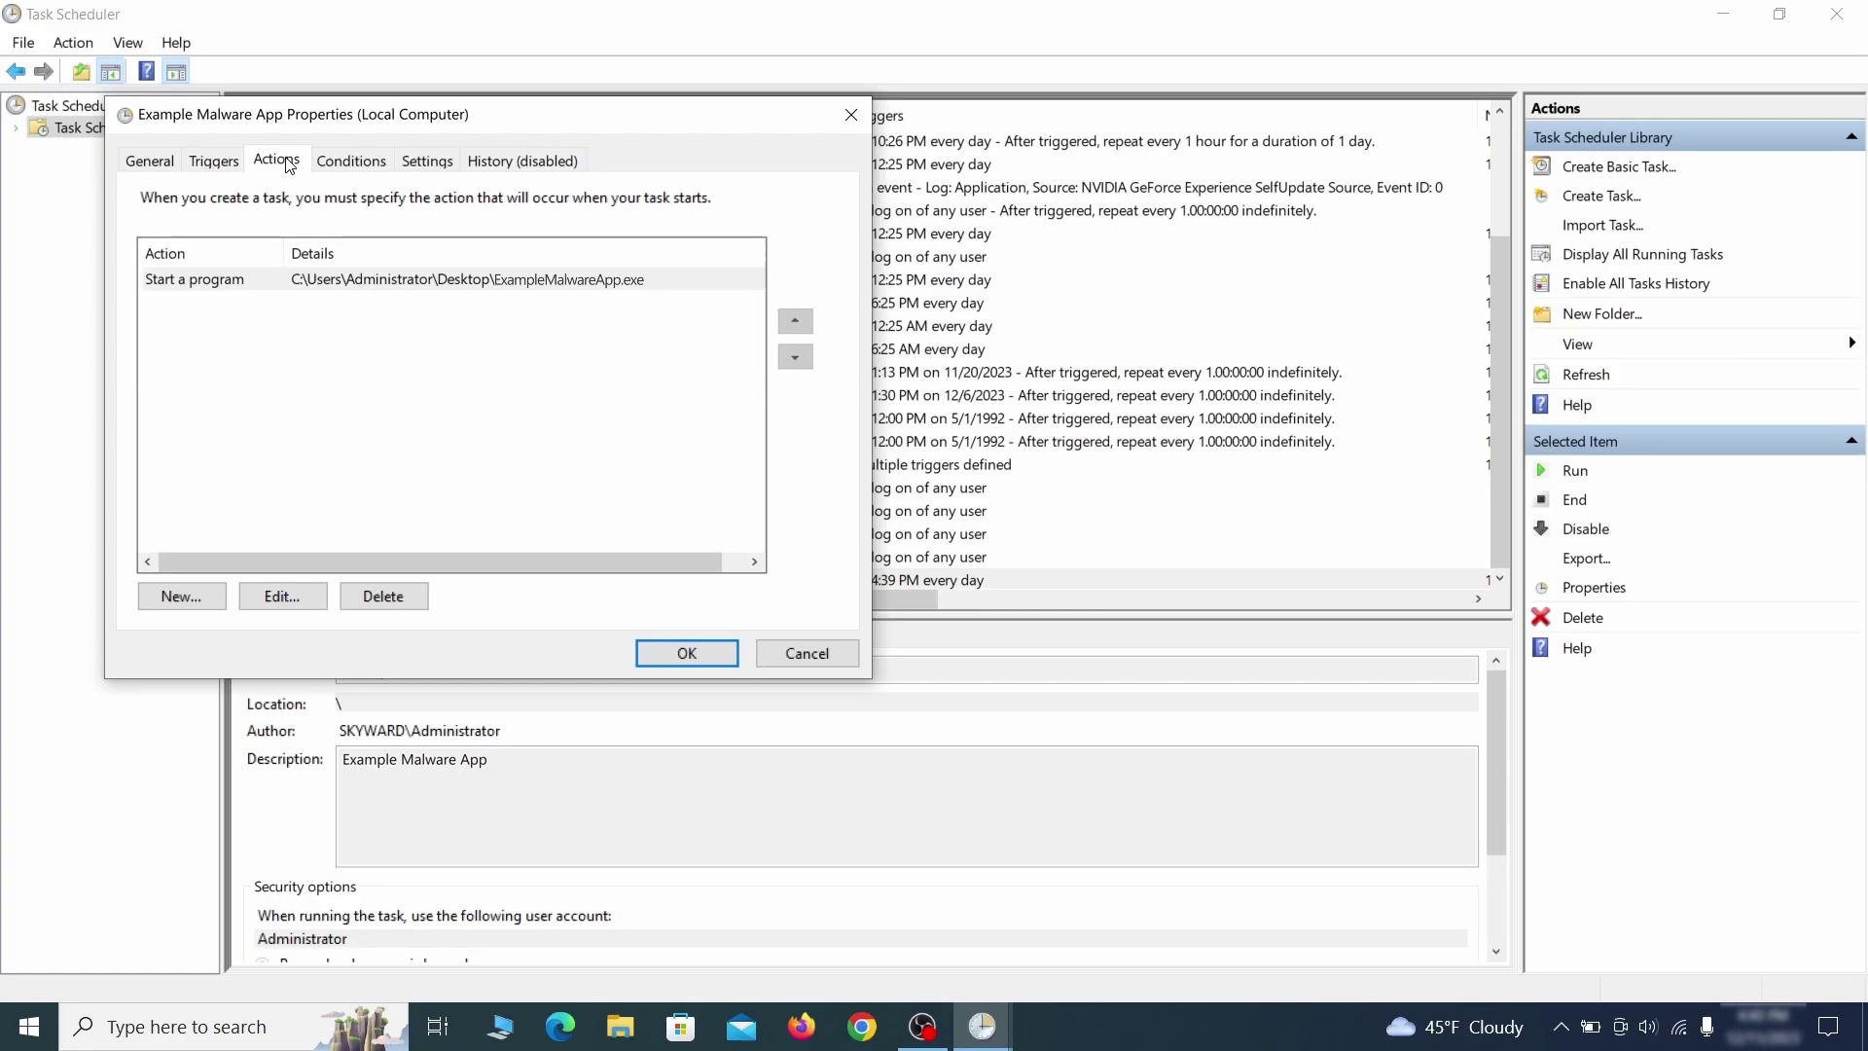
pyautogui.press('Escape')
pyautogui.rightClick(600, 578)
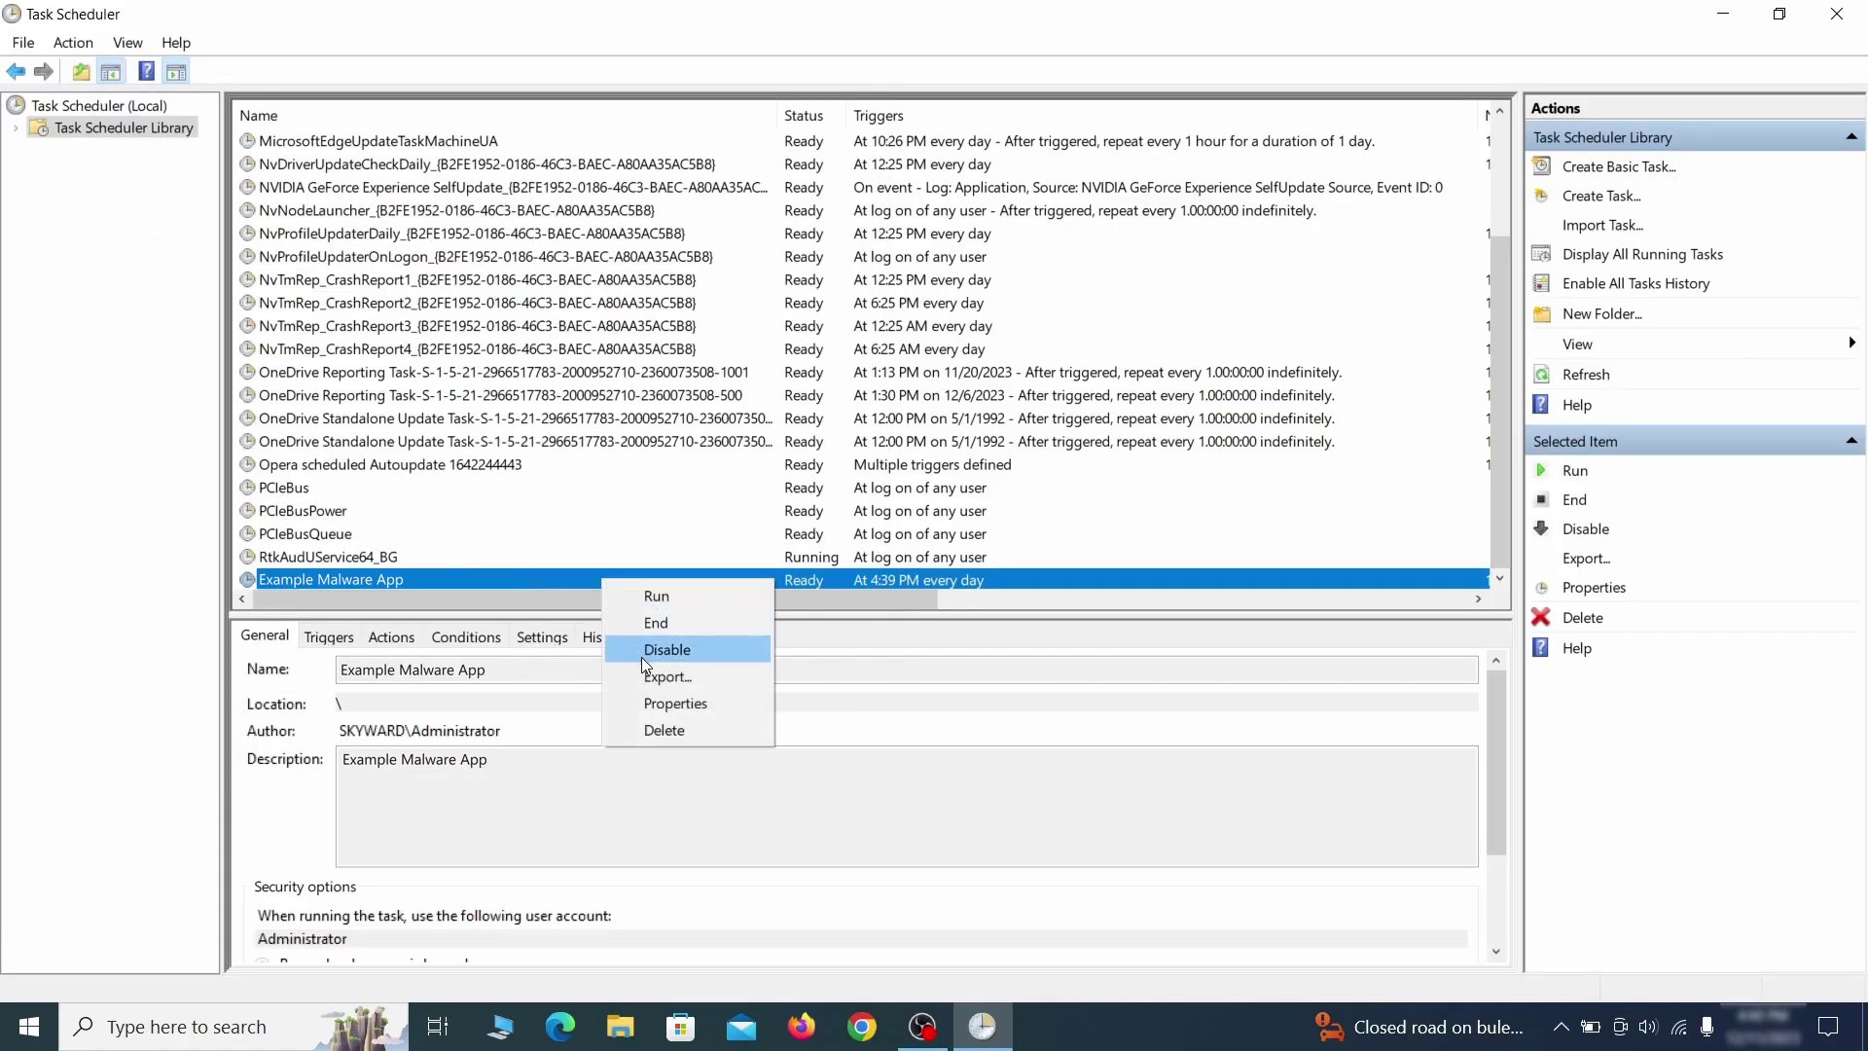
pyautogui.click(663, 729)
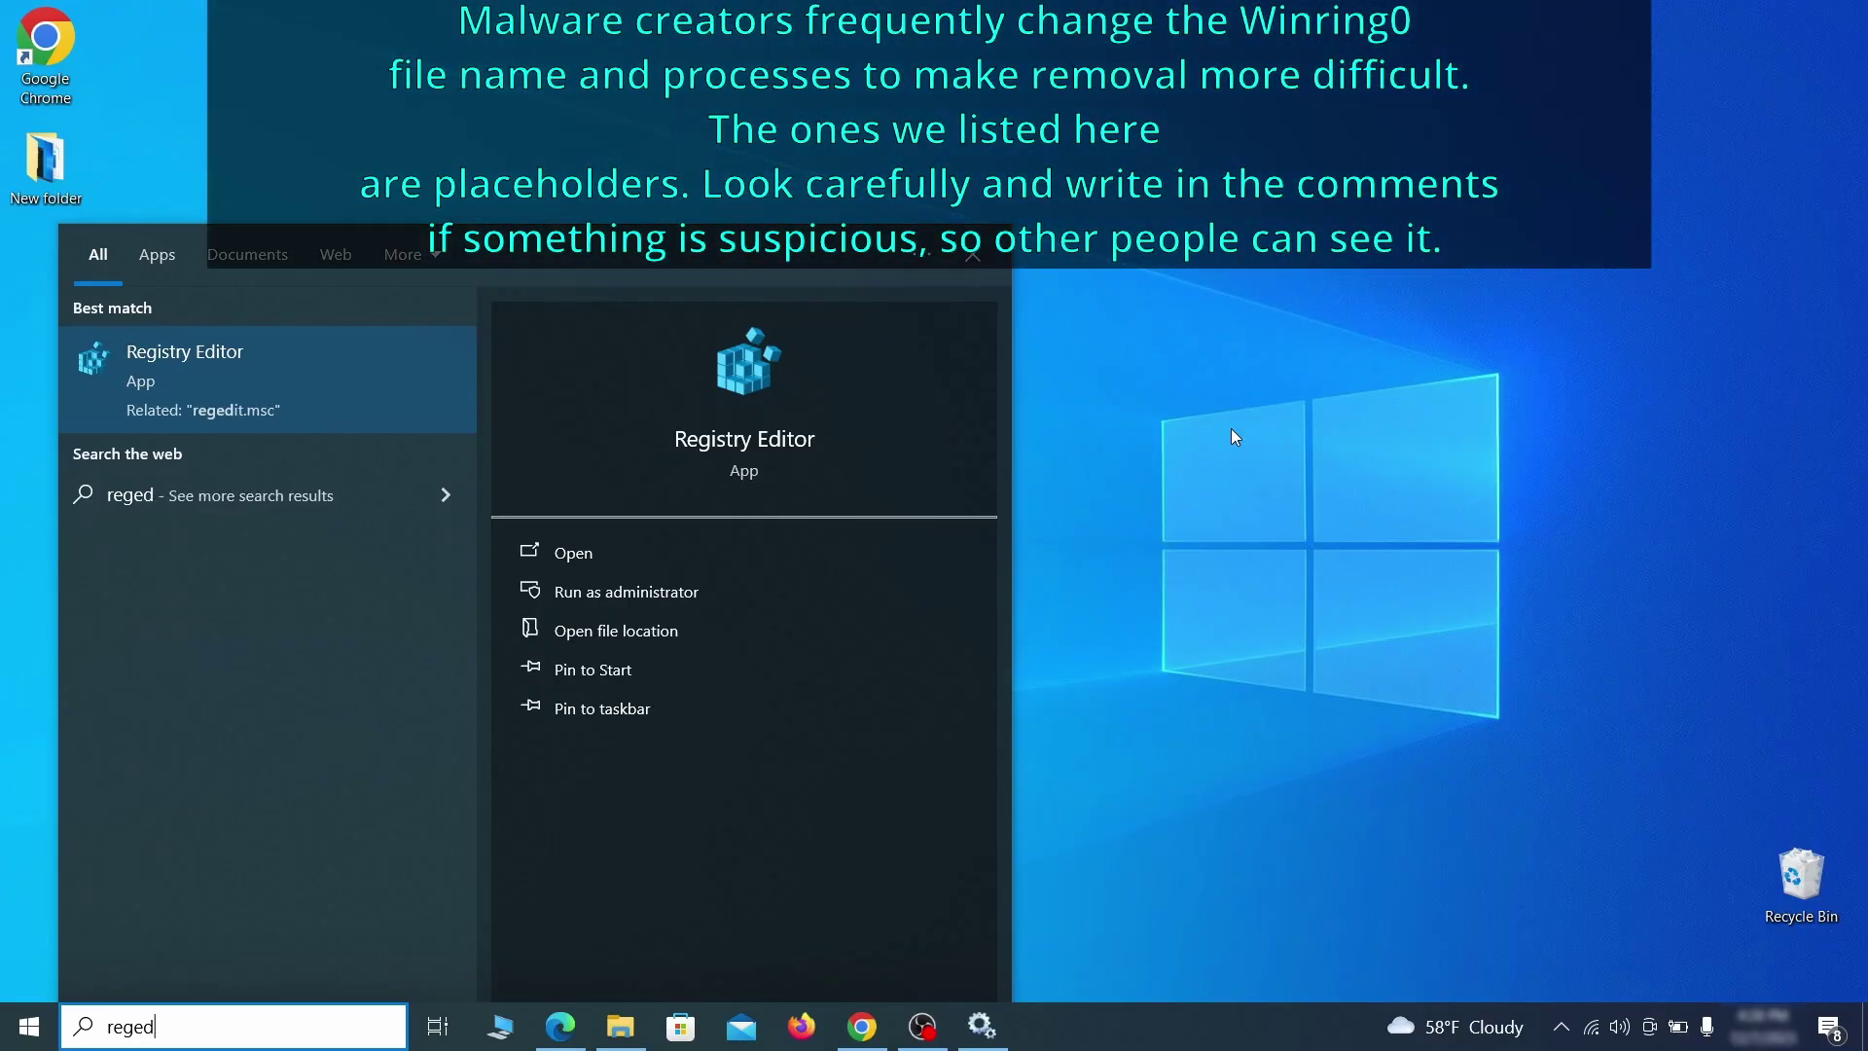
# - Run Registry Editor as administrator and export the whole registry as Registry Backup 1 on the Desktop
pyautogui.write('it')
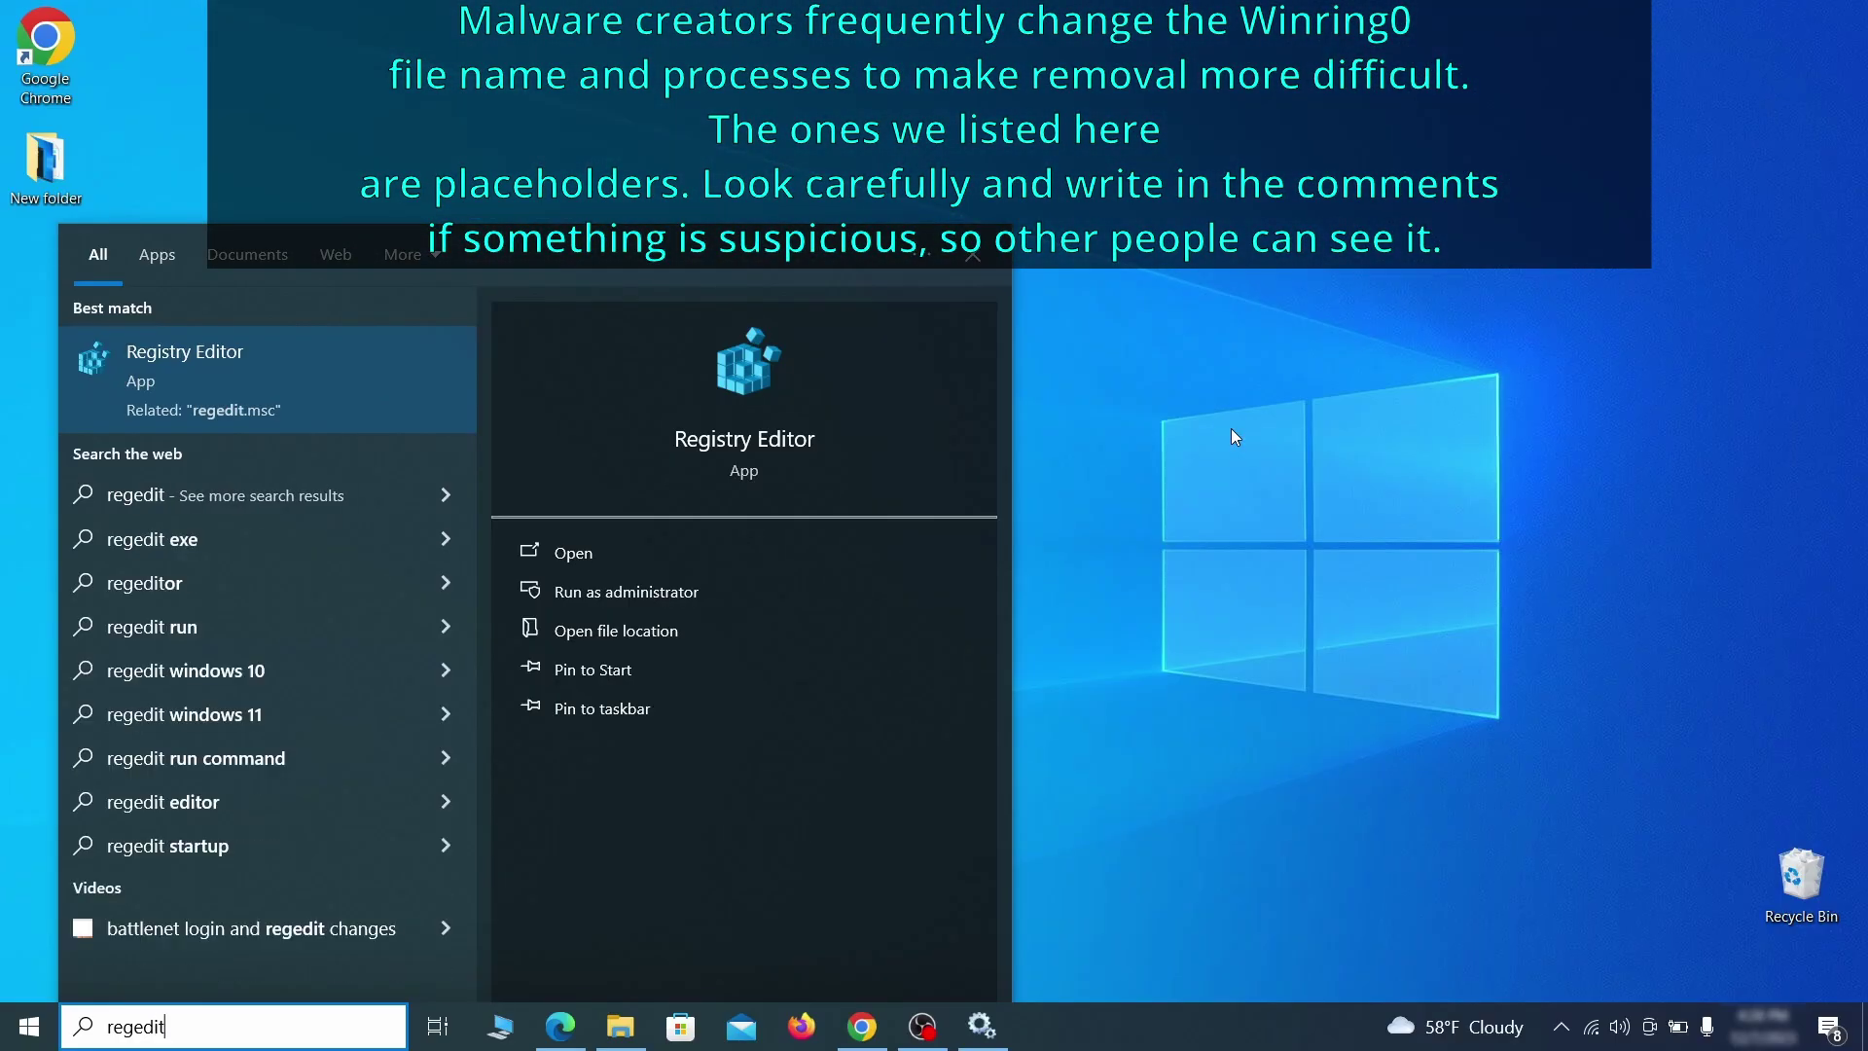
pyautogui.rightClick(346, 362)
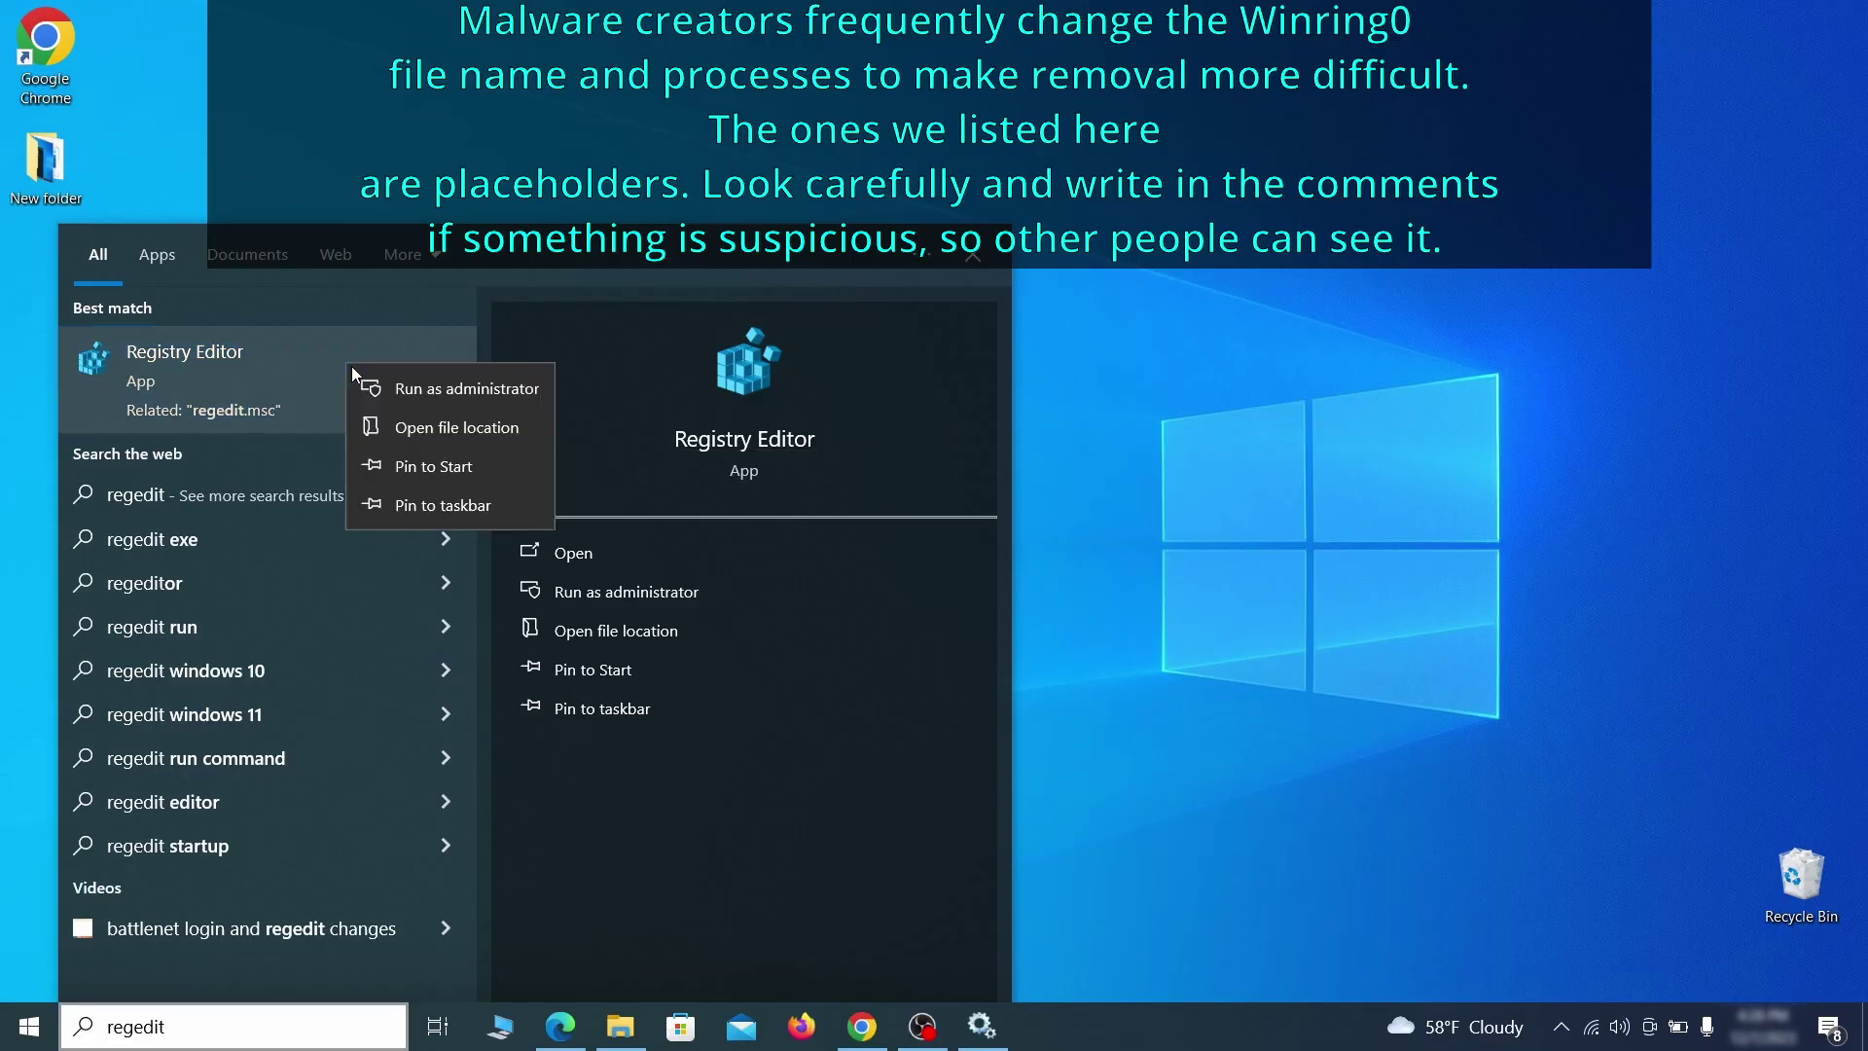
pyautogui.click(486, 385)
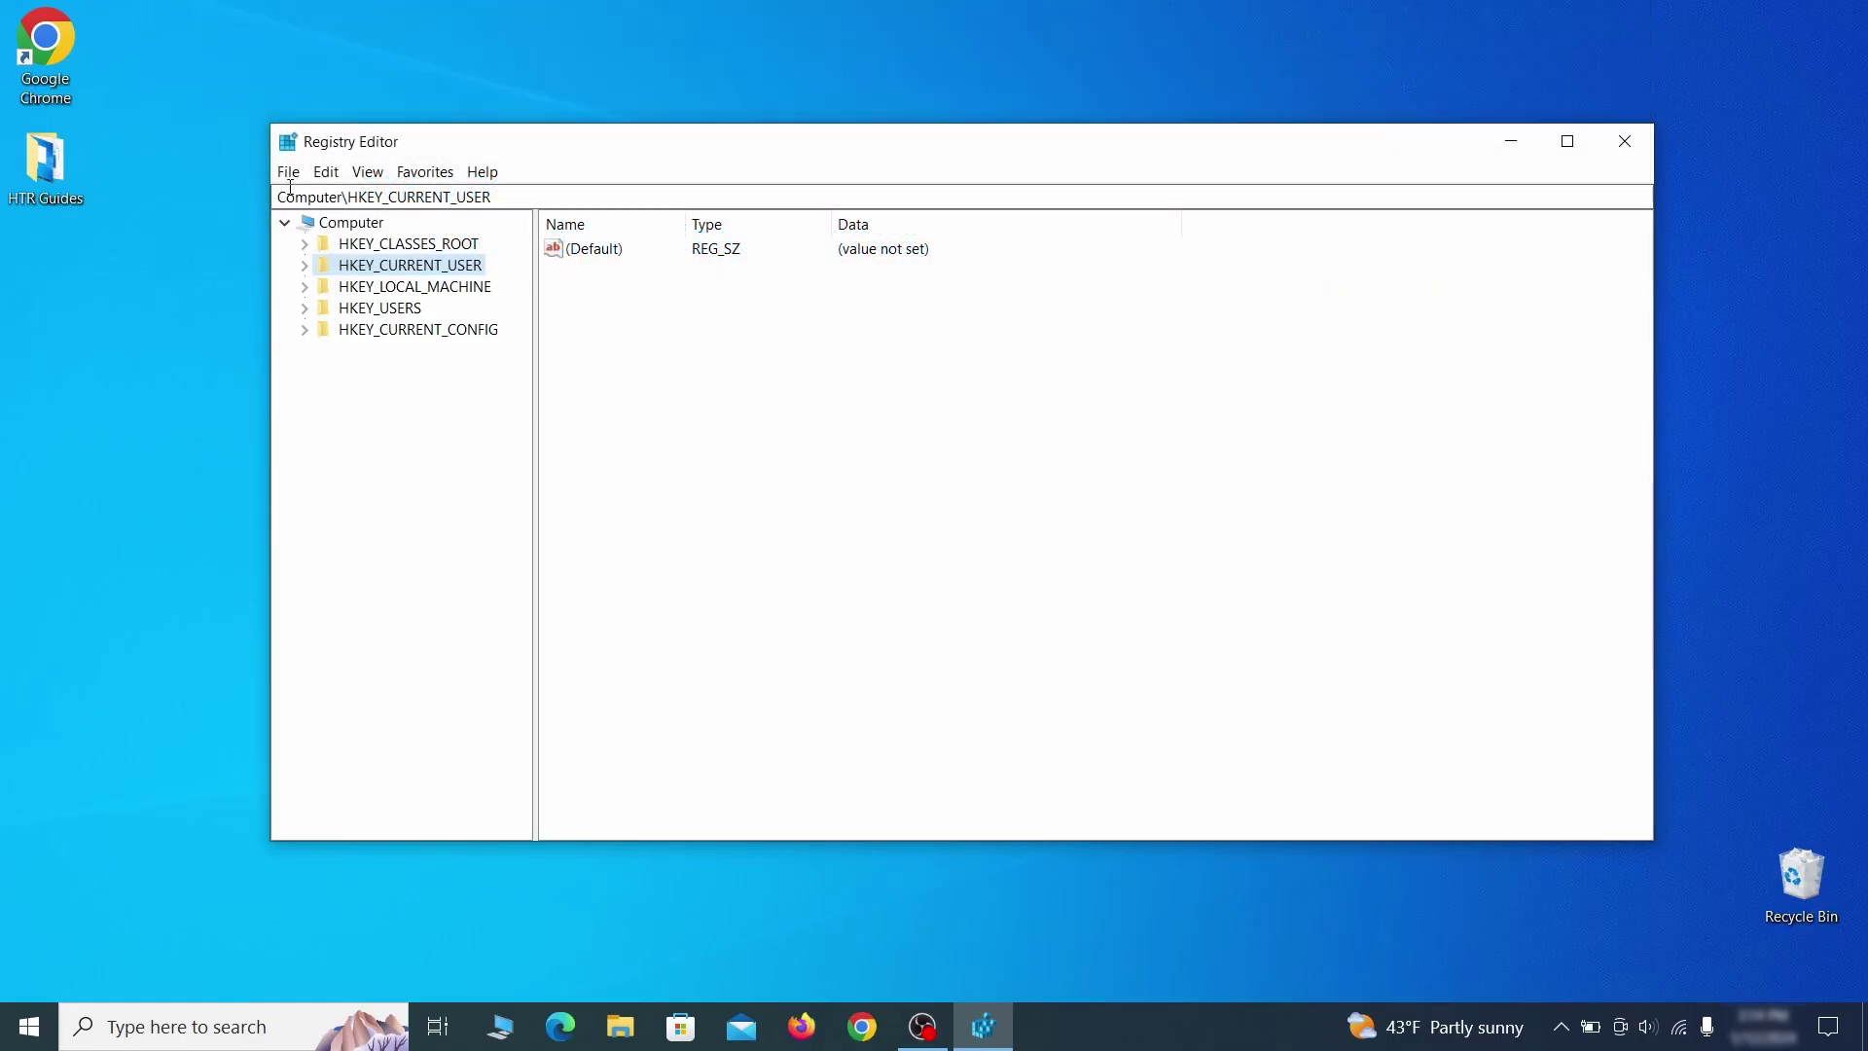
pyautogui.click(289, 173)
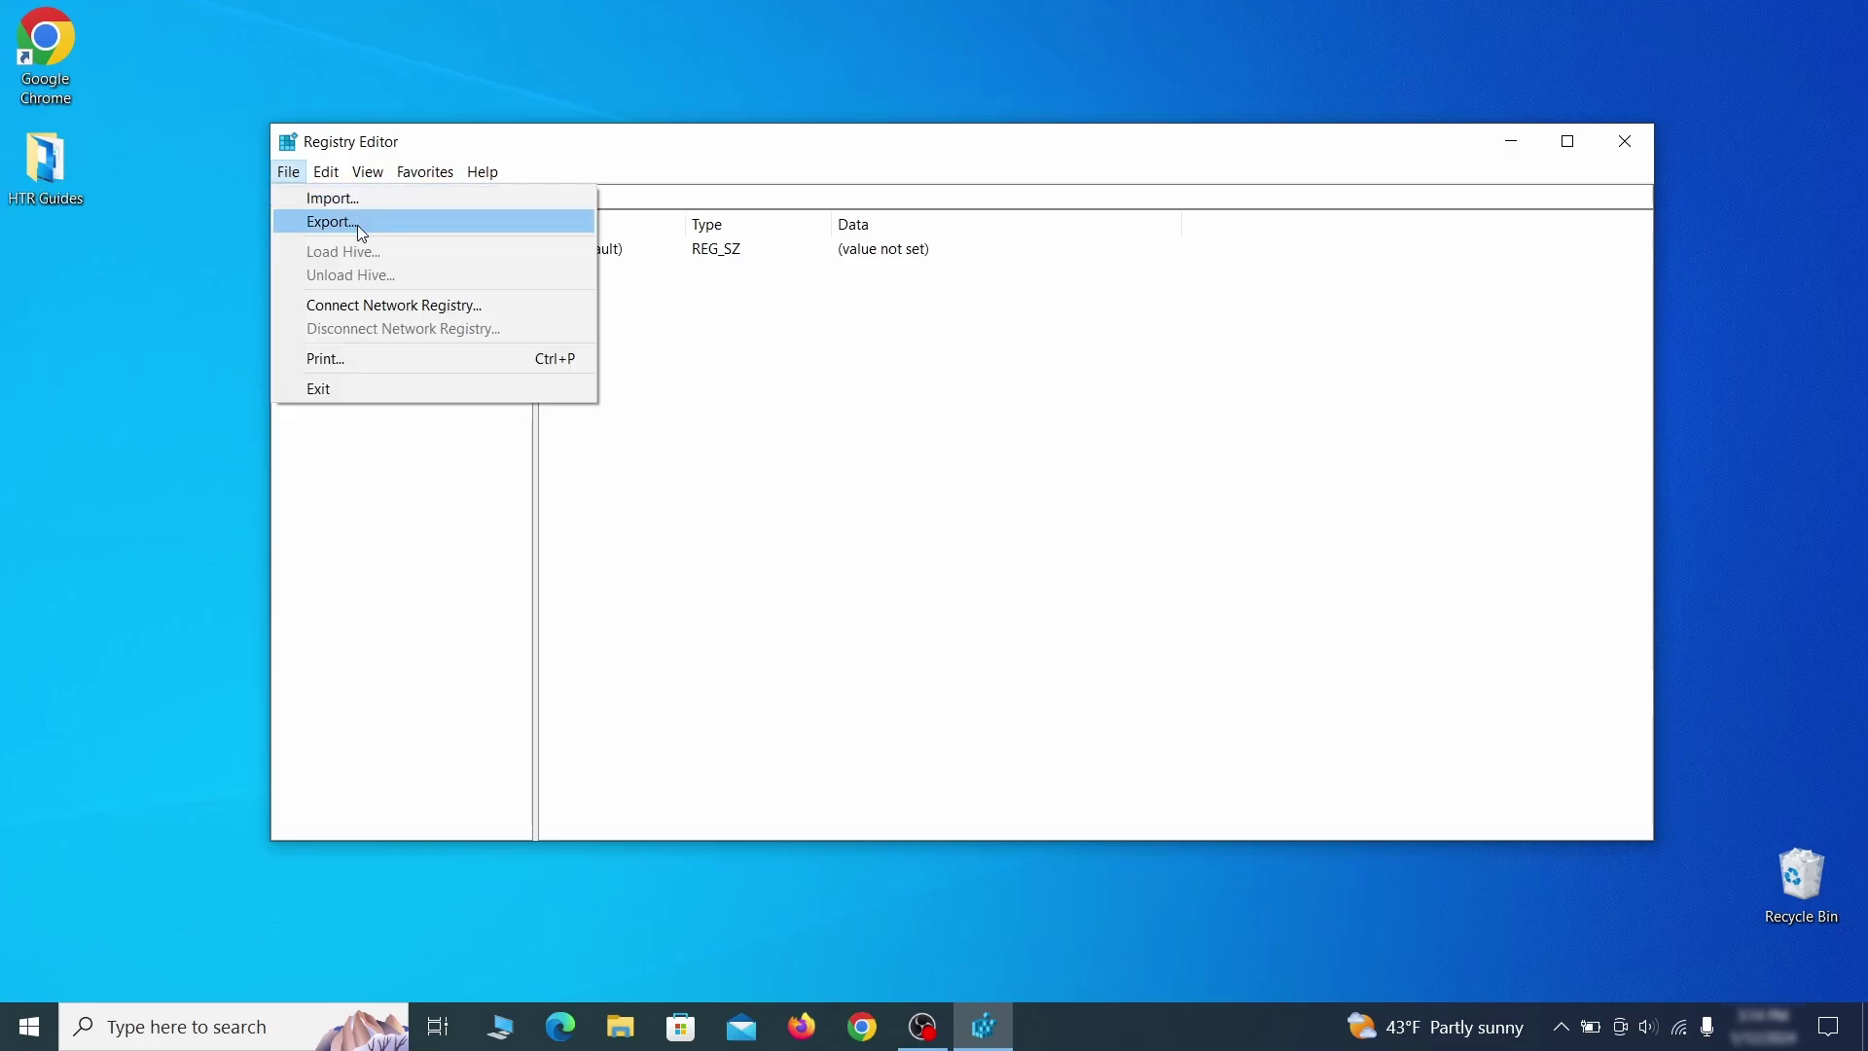
pyautogui.click(449, 223)
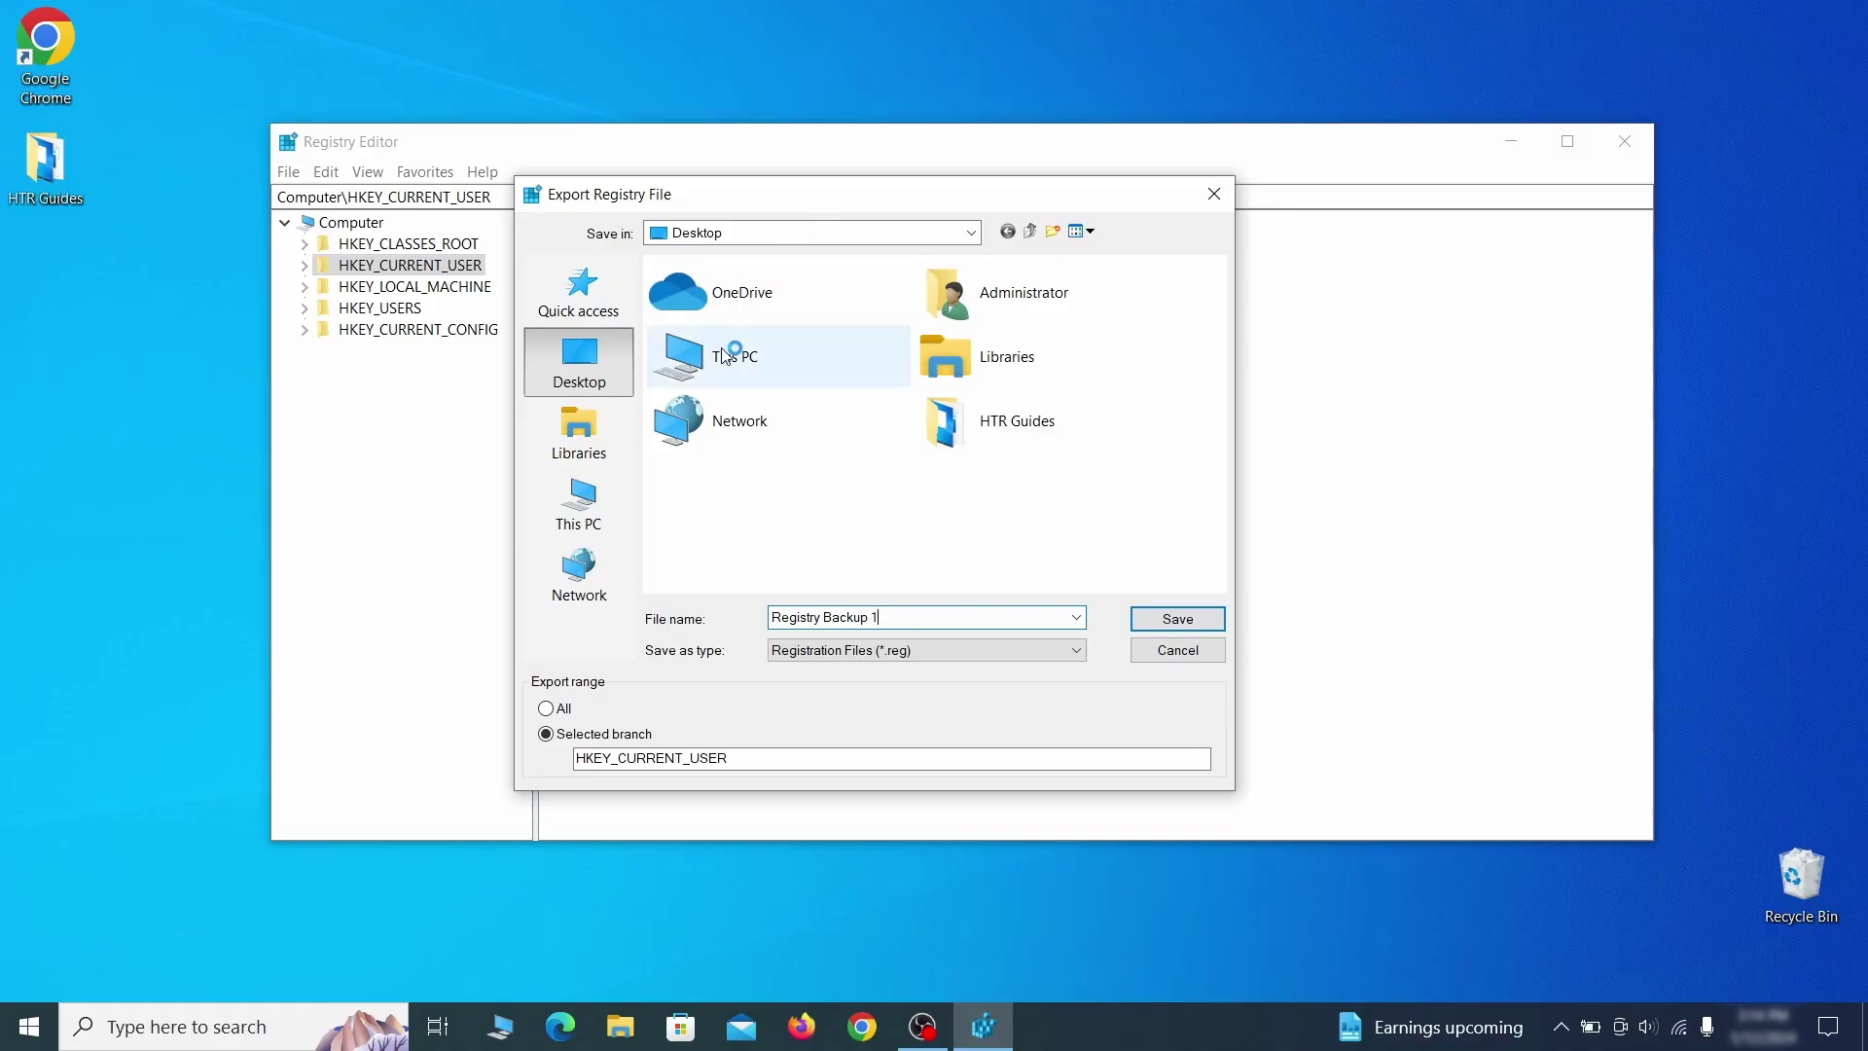
pyautogui.click(546, 709)
pyautogui.press('Return')
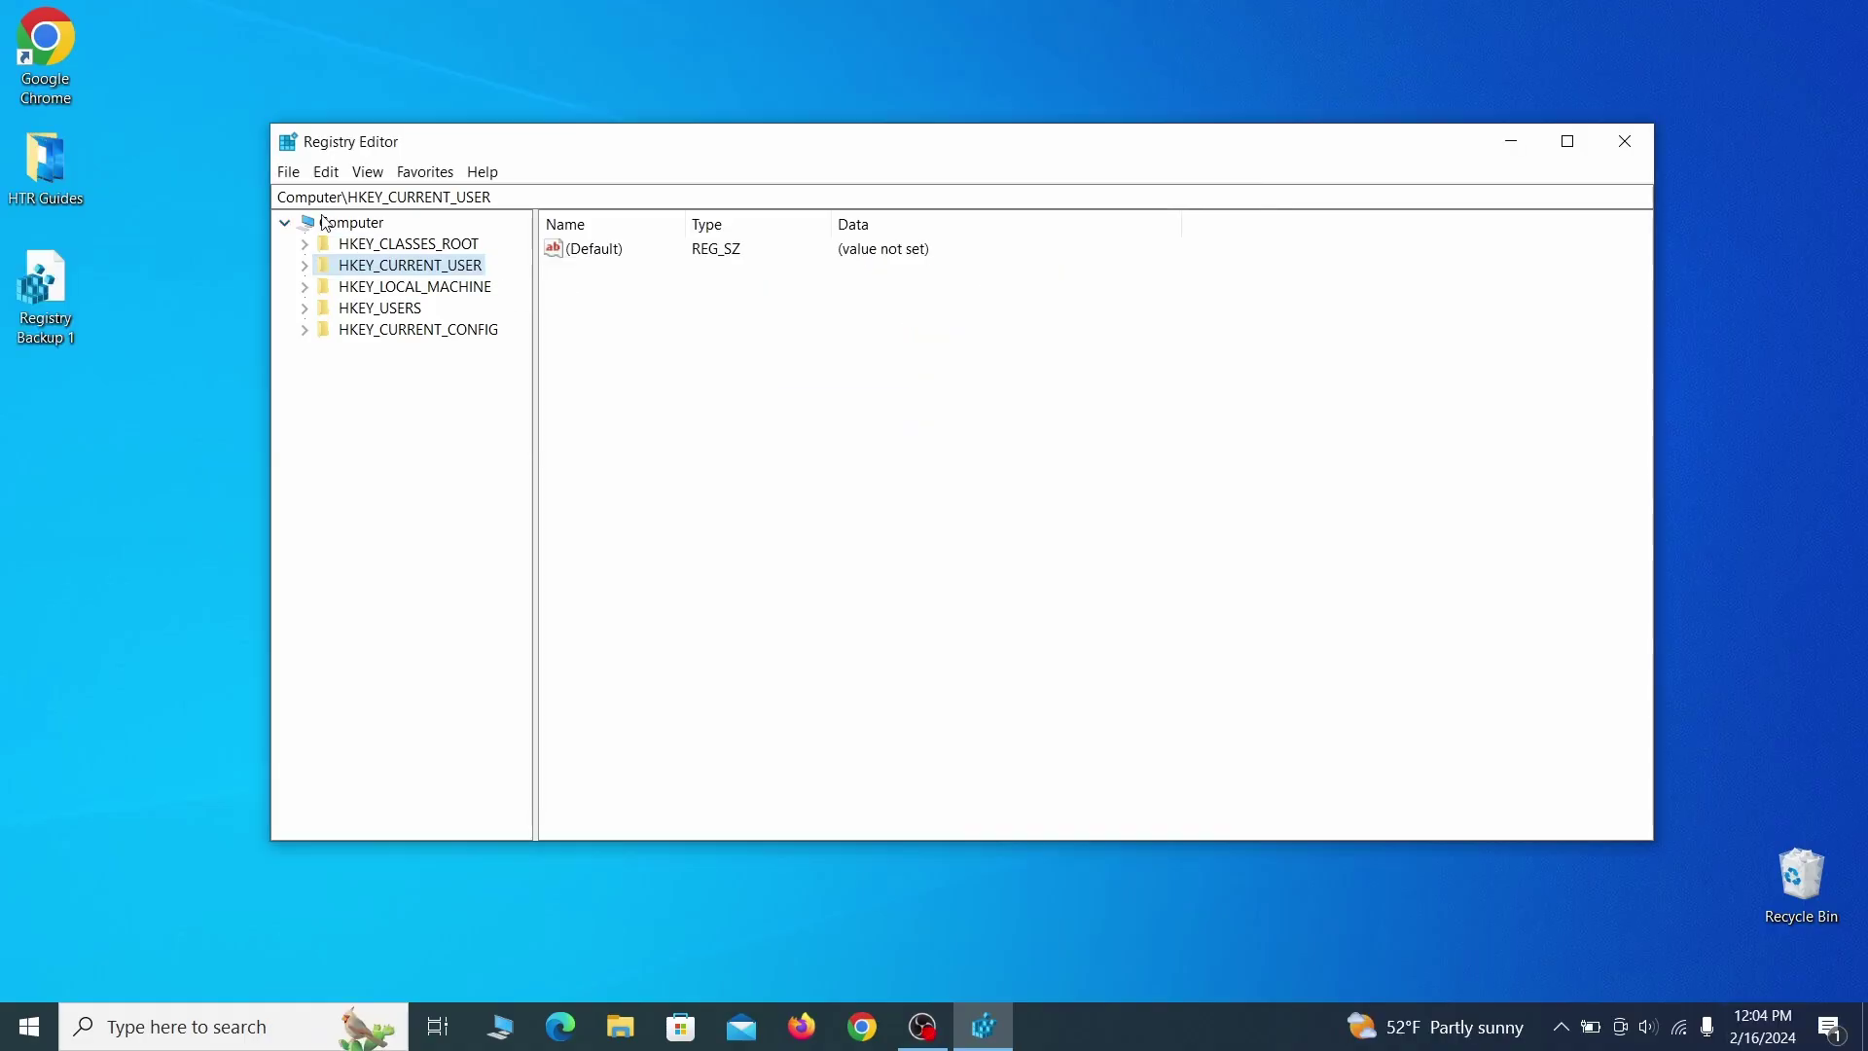
# - Locate Registry Backup 1 in the Import Registry File dialog
pyautogui.click(289, 172)
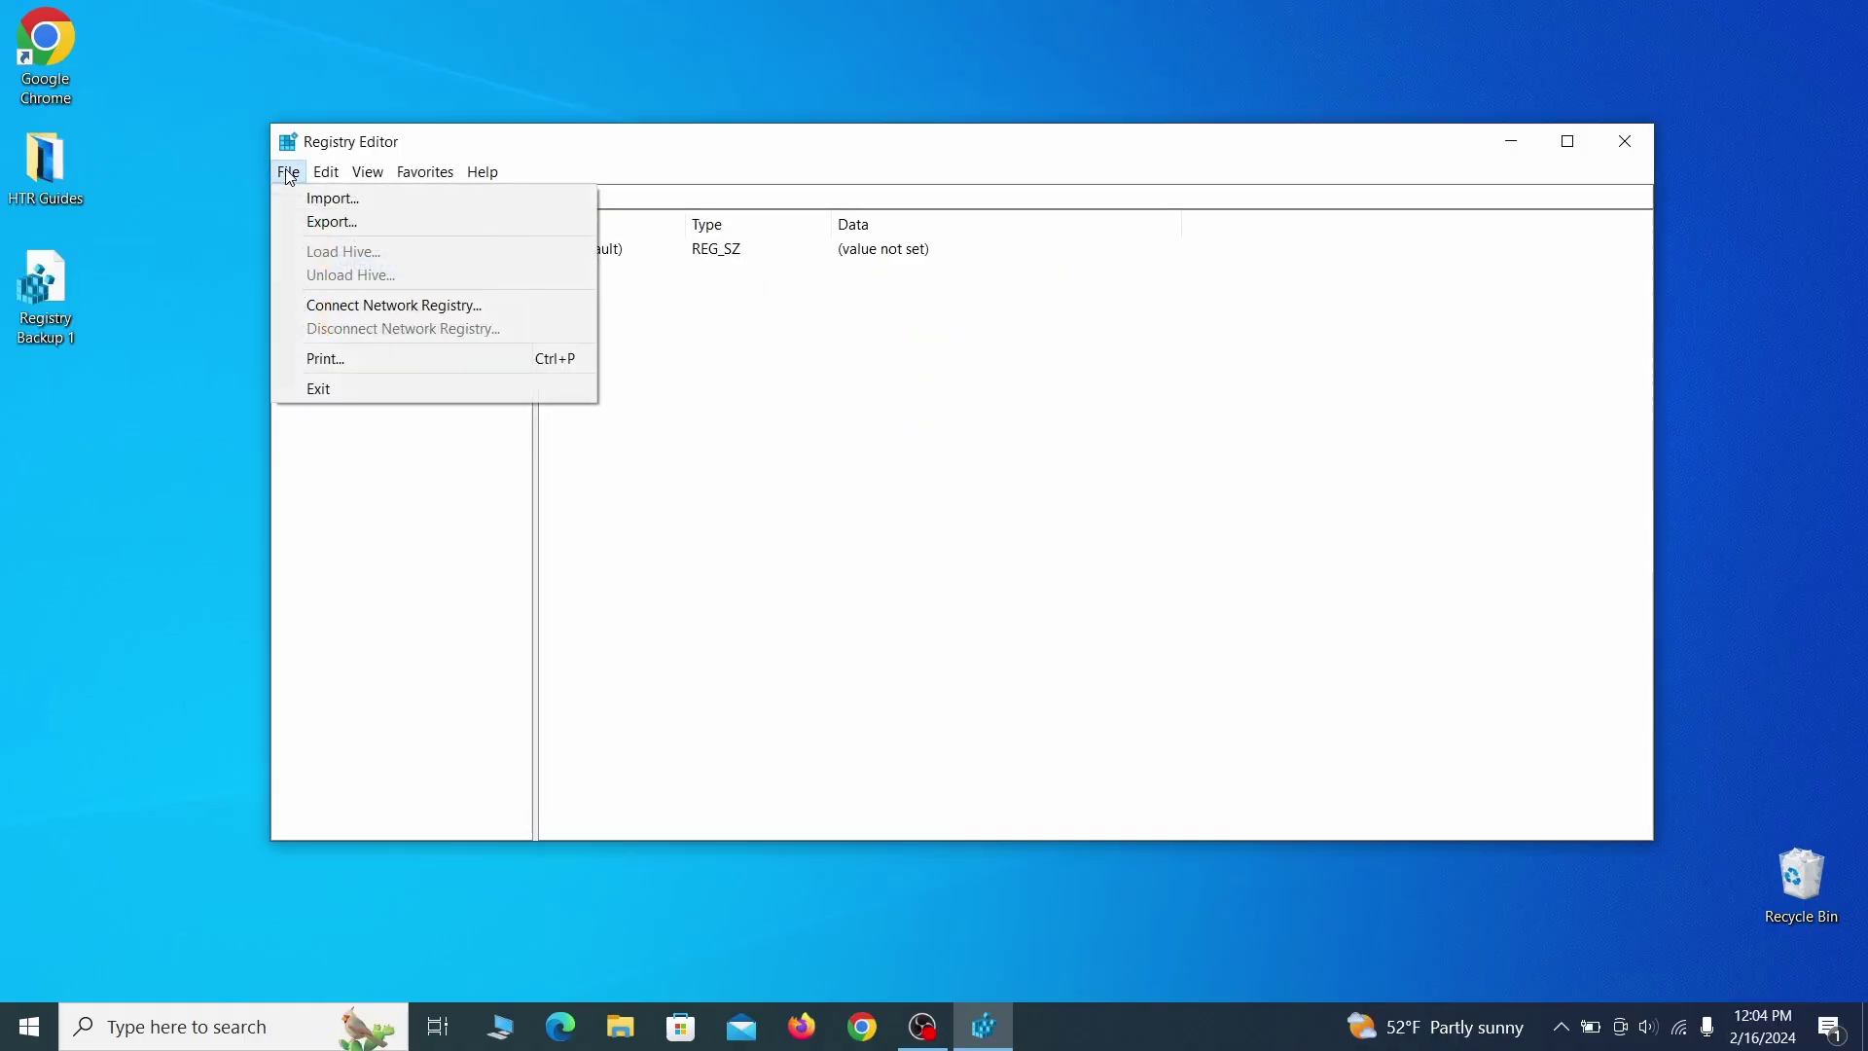
pyautogui.click(408, 210)
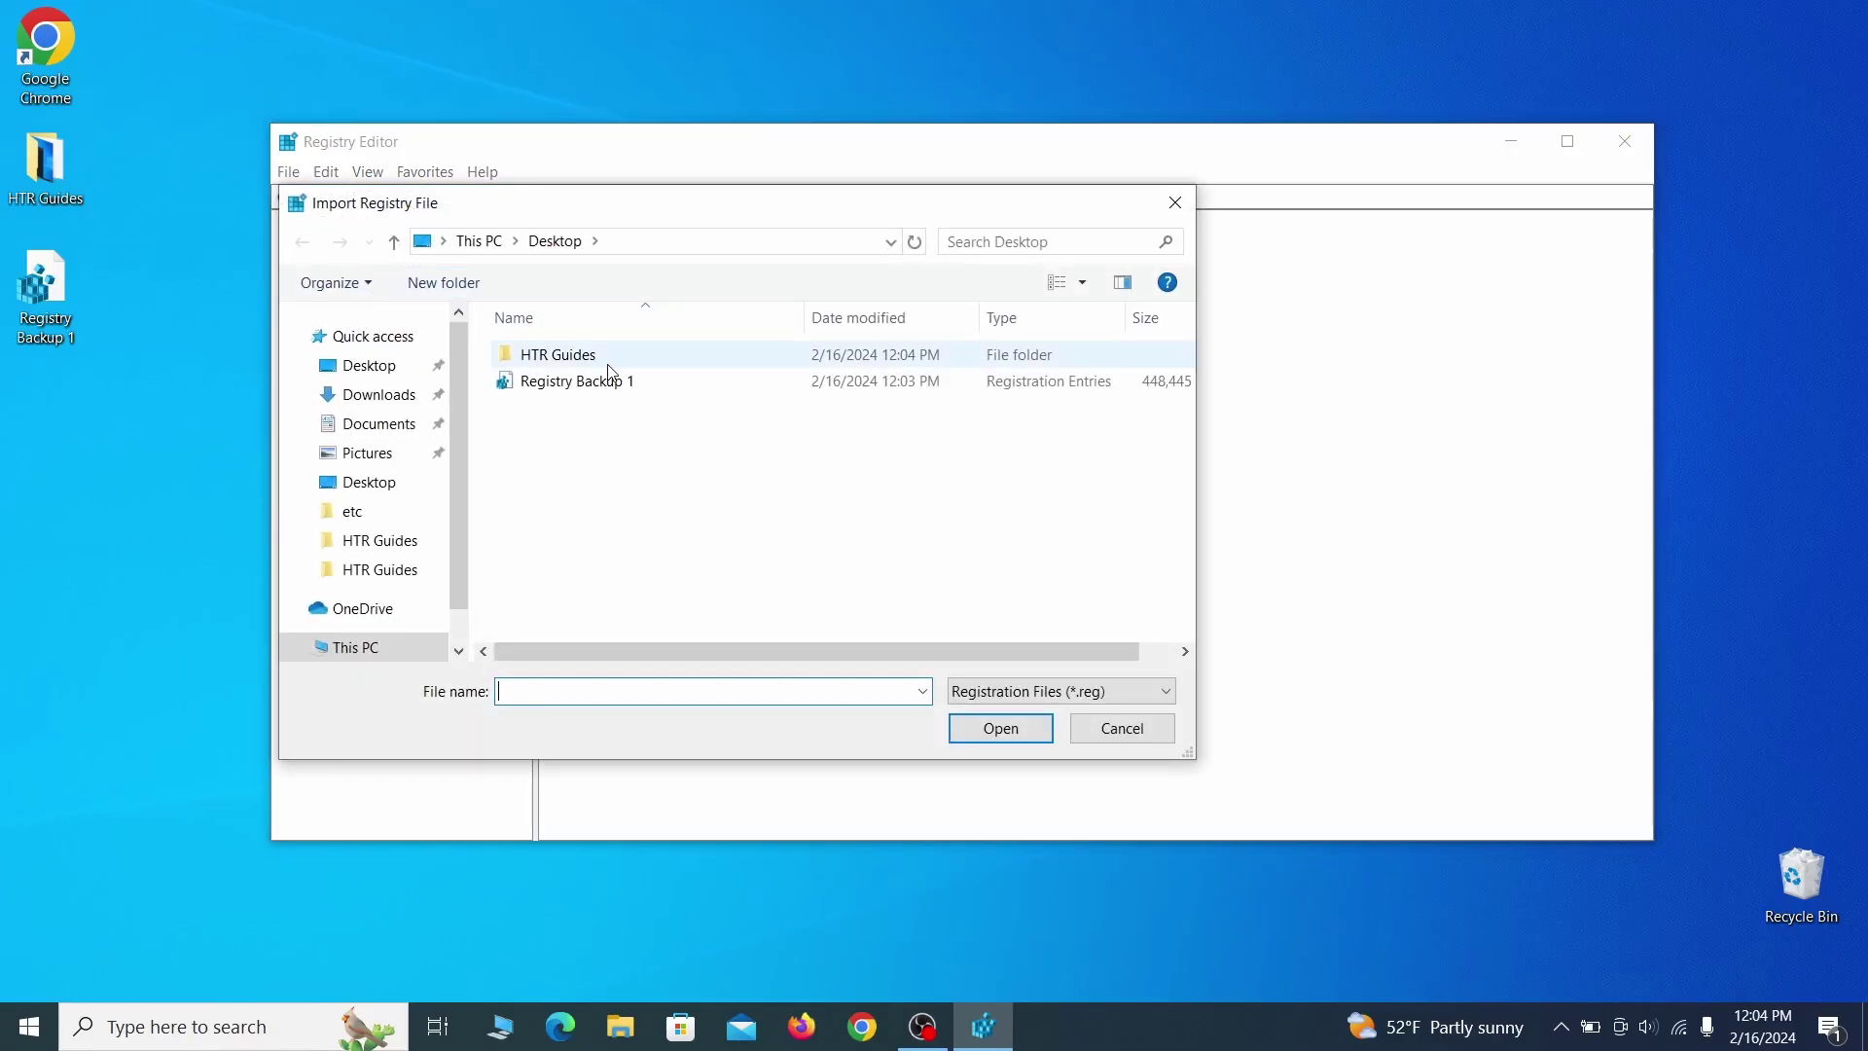
pyautogui.click(649, 392)
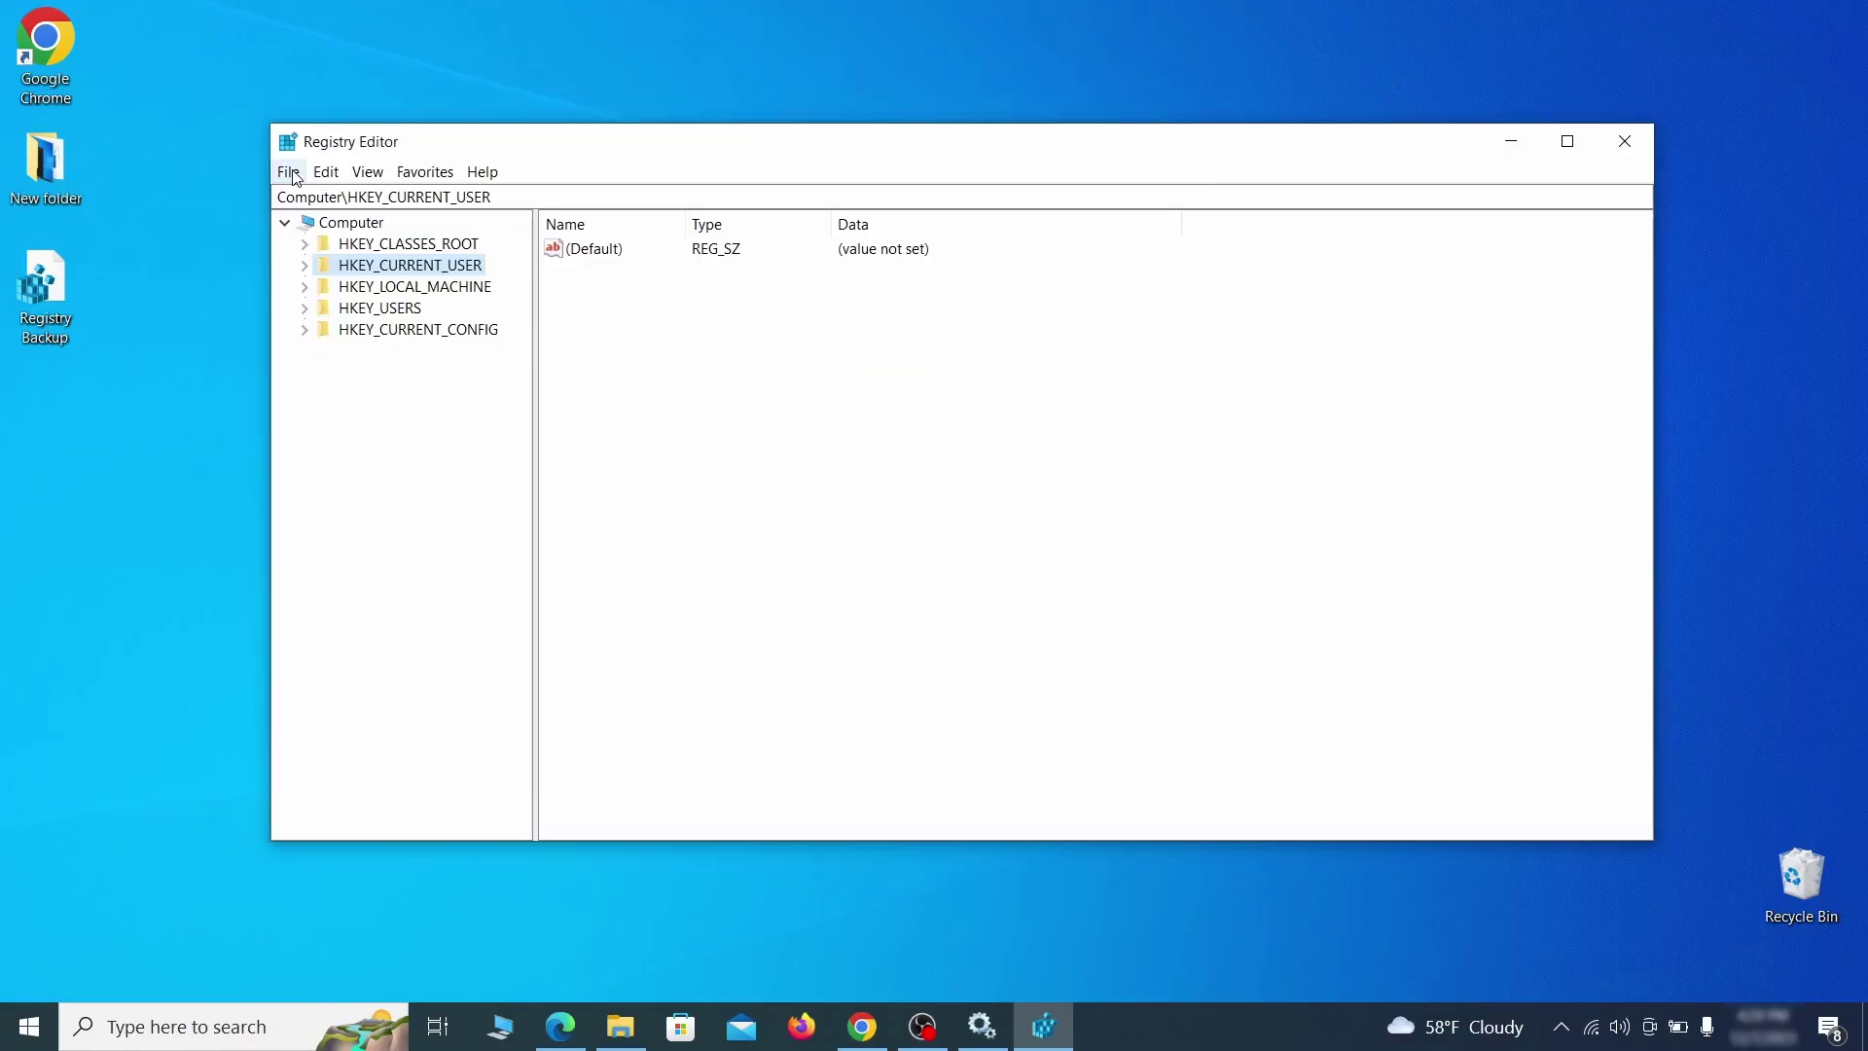
# - Search the registry for 'Example Malw' and bring up the Reopen key's actions
pyautogui.click(290, 172)
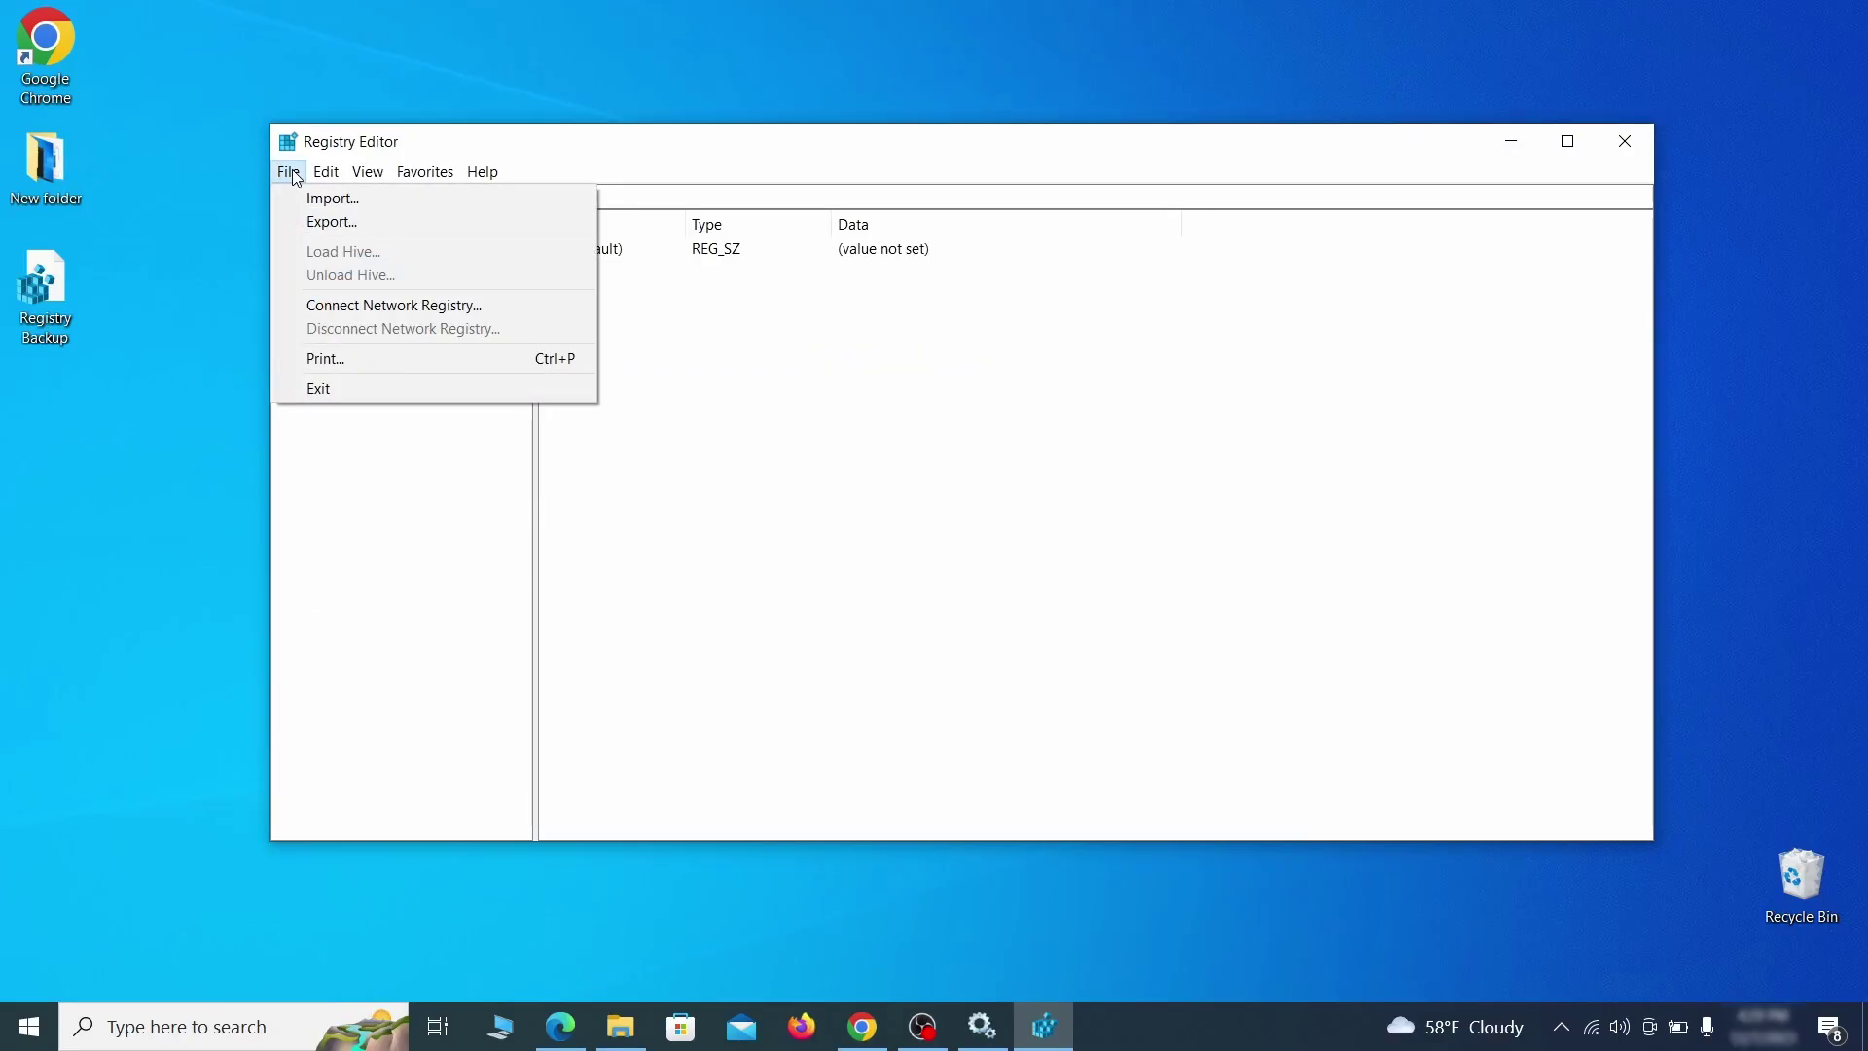
pyautogui.moveTo(334, 176)
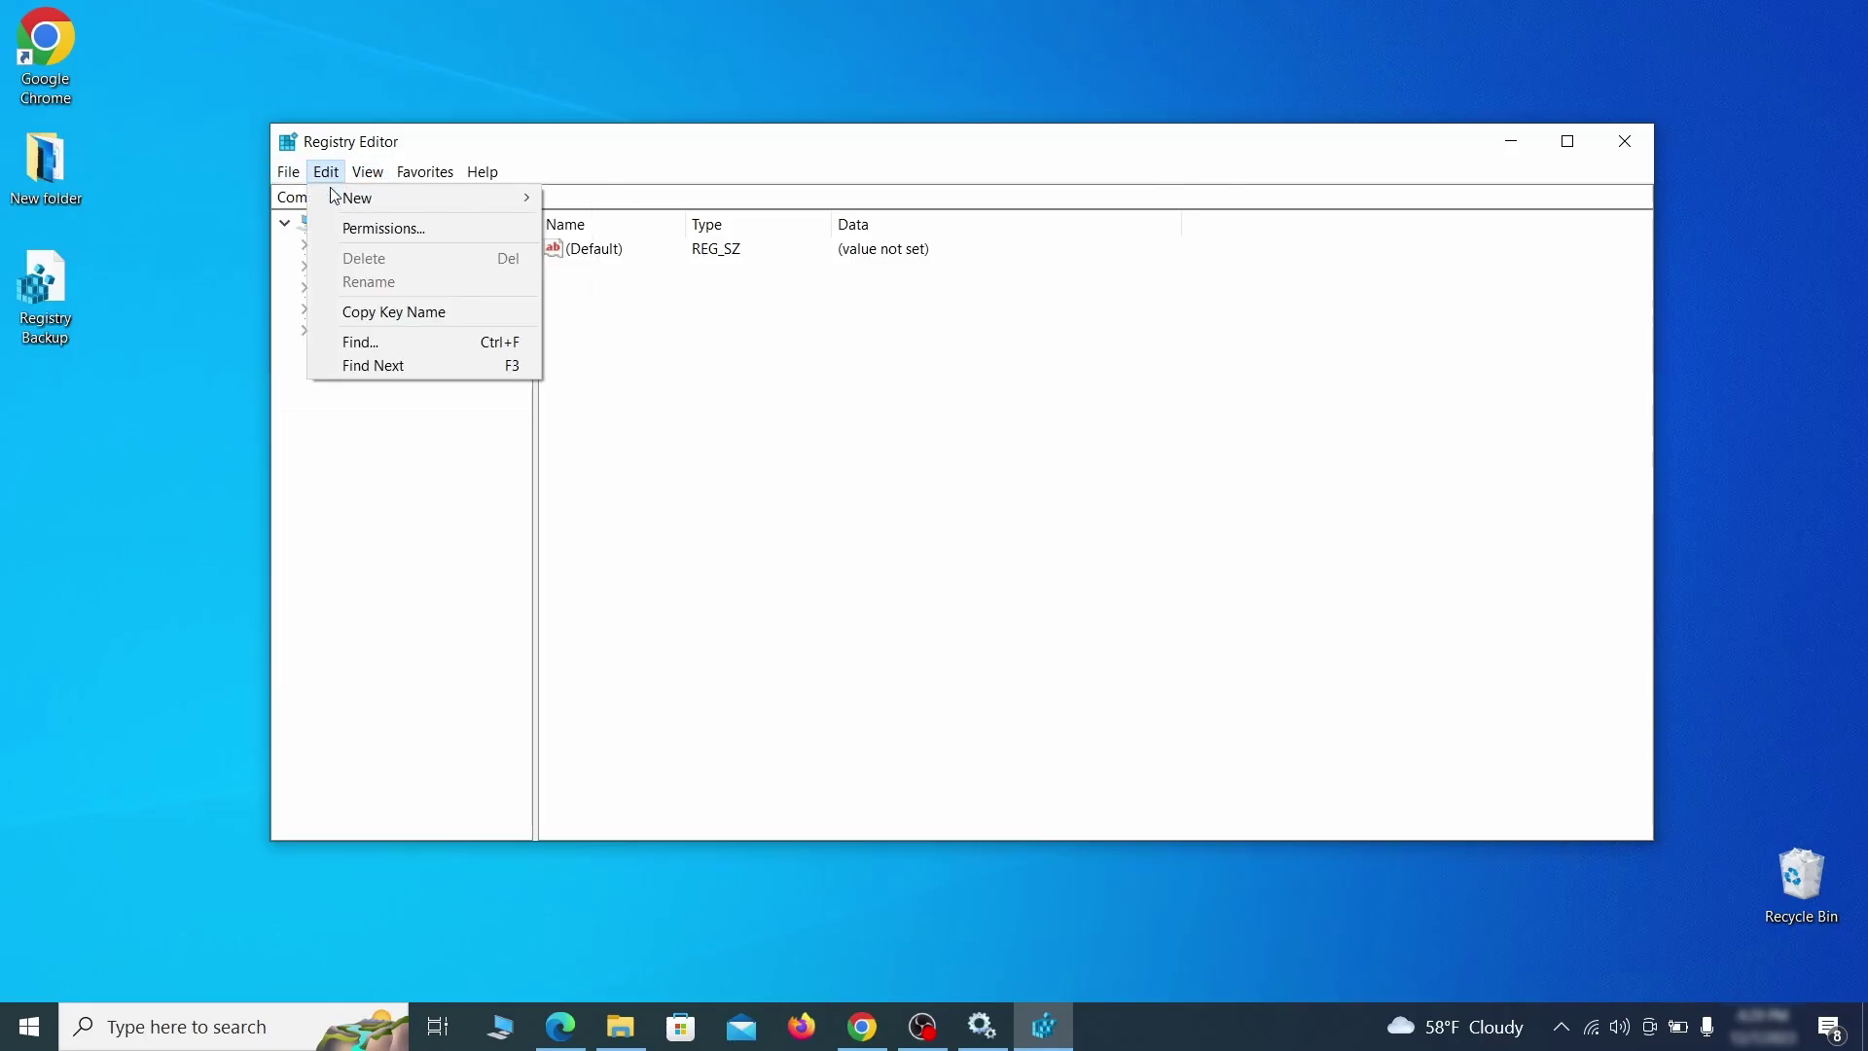
pyautogui.click(405, 343)
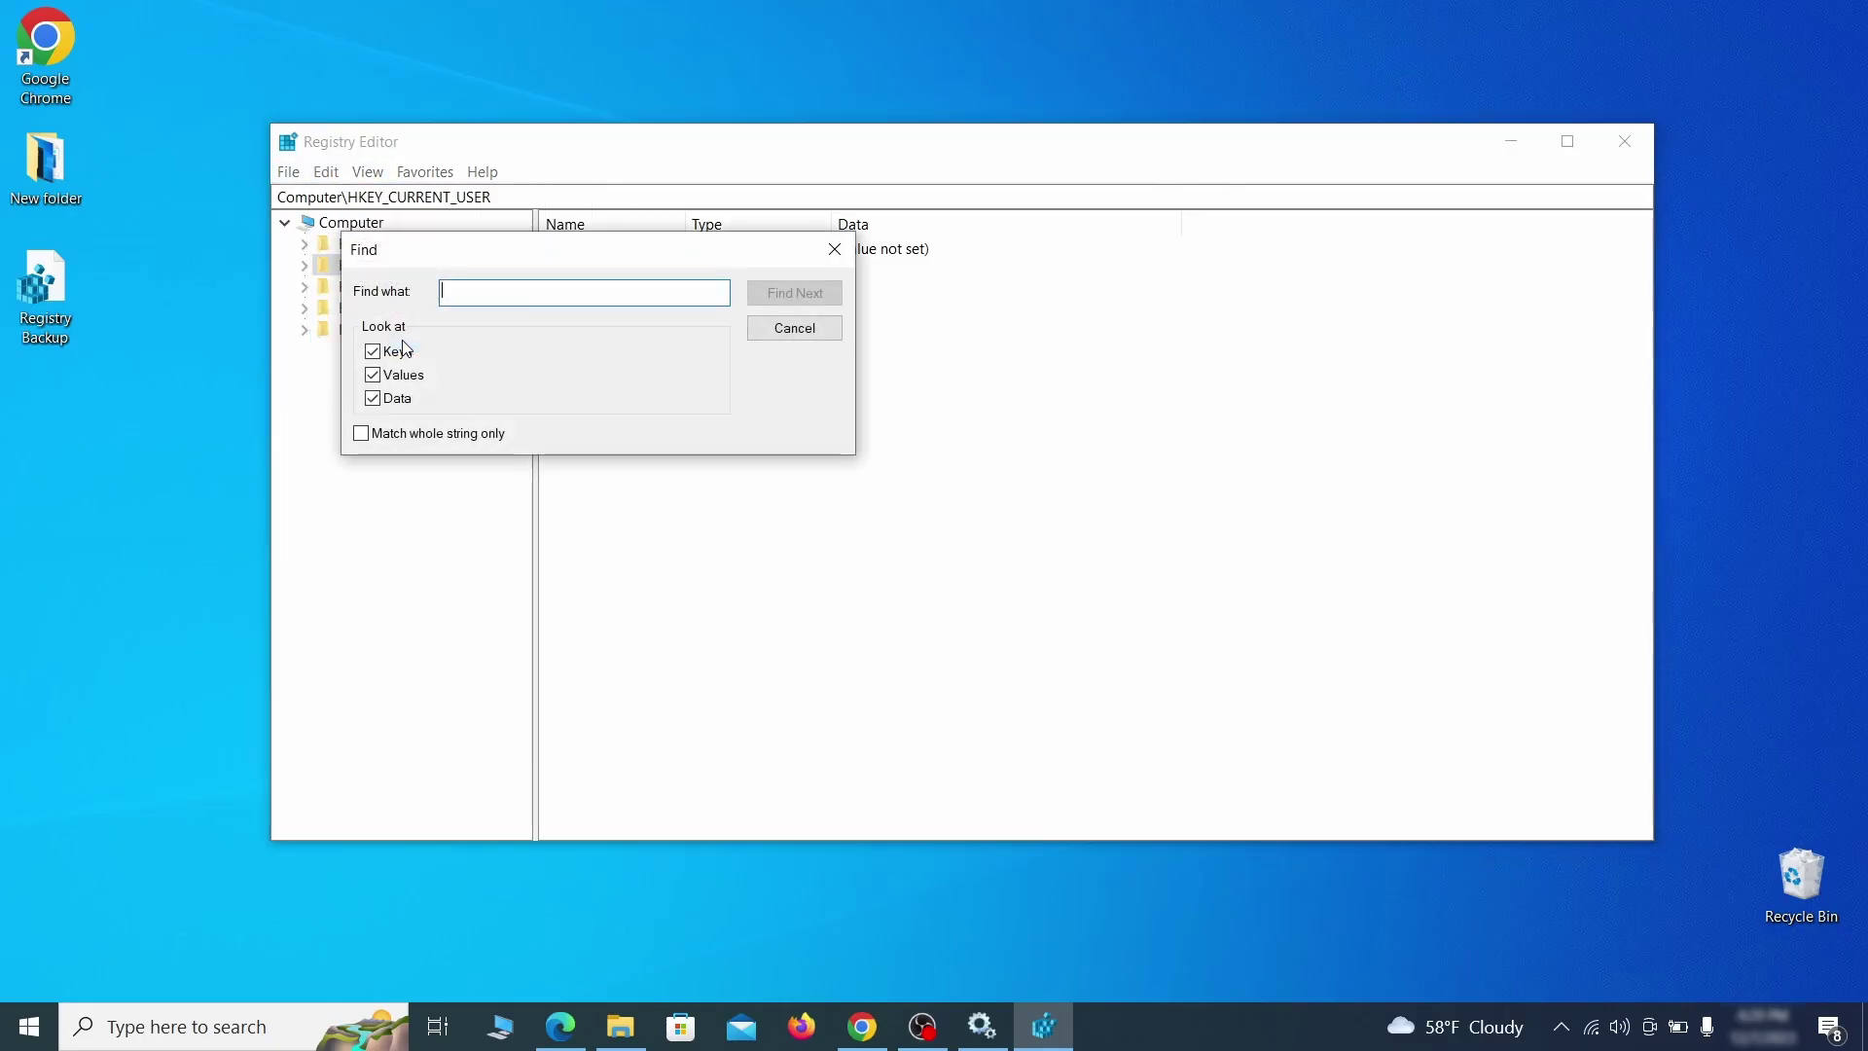
pyautogui.write('Example Malware App')
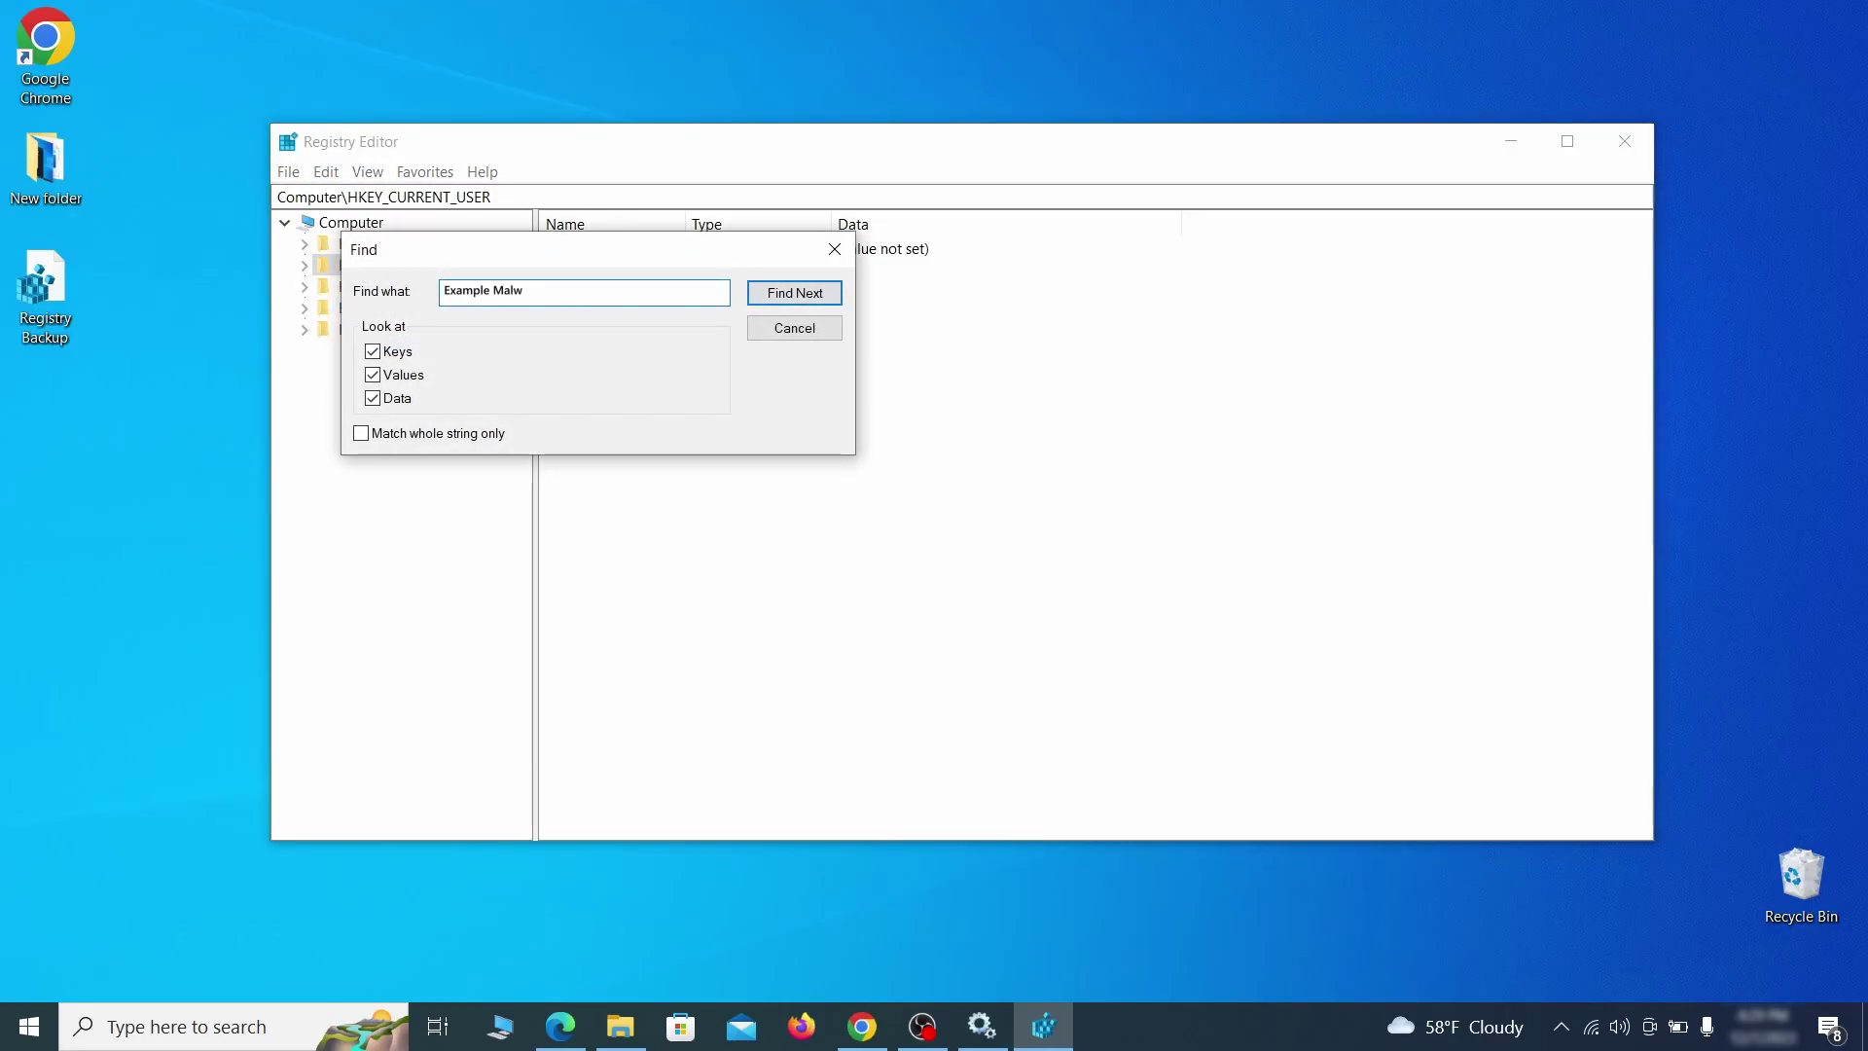
pyautogui.click(811, 299)
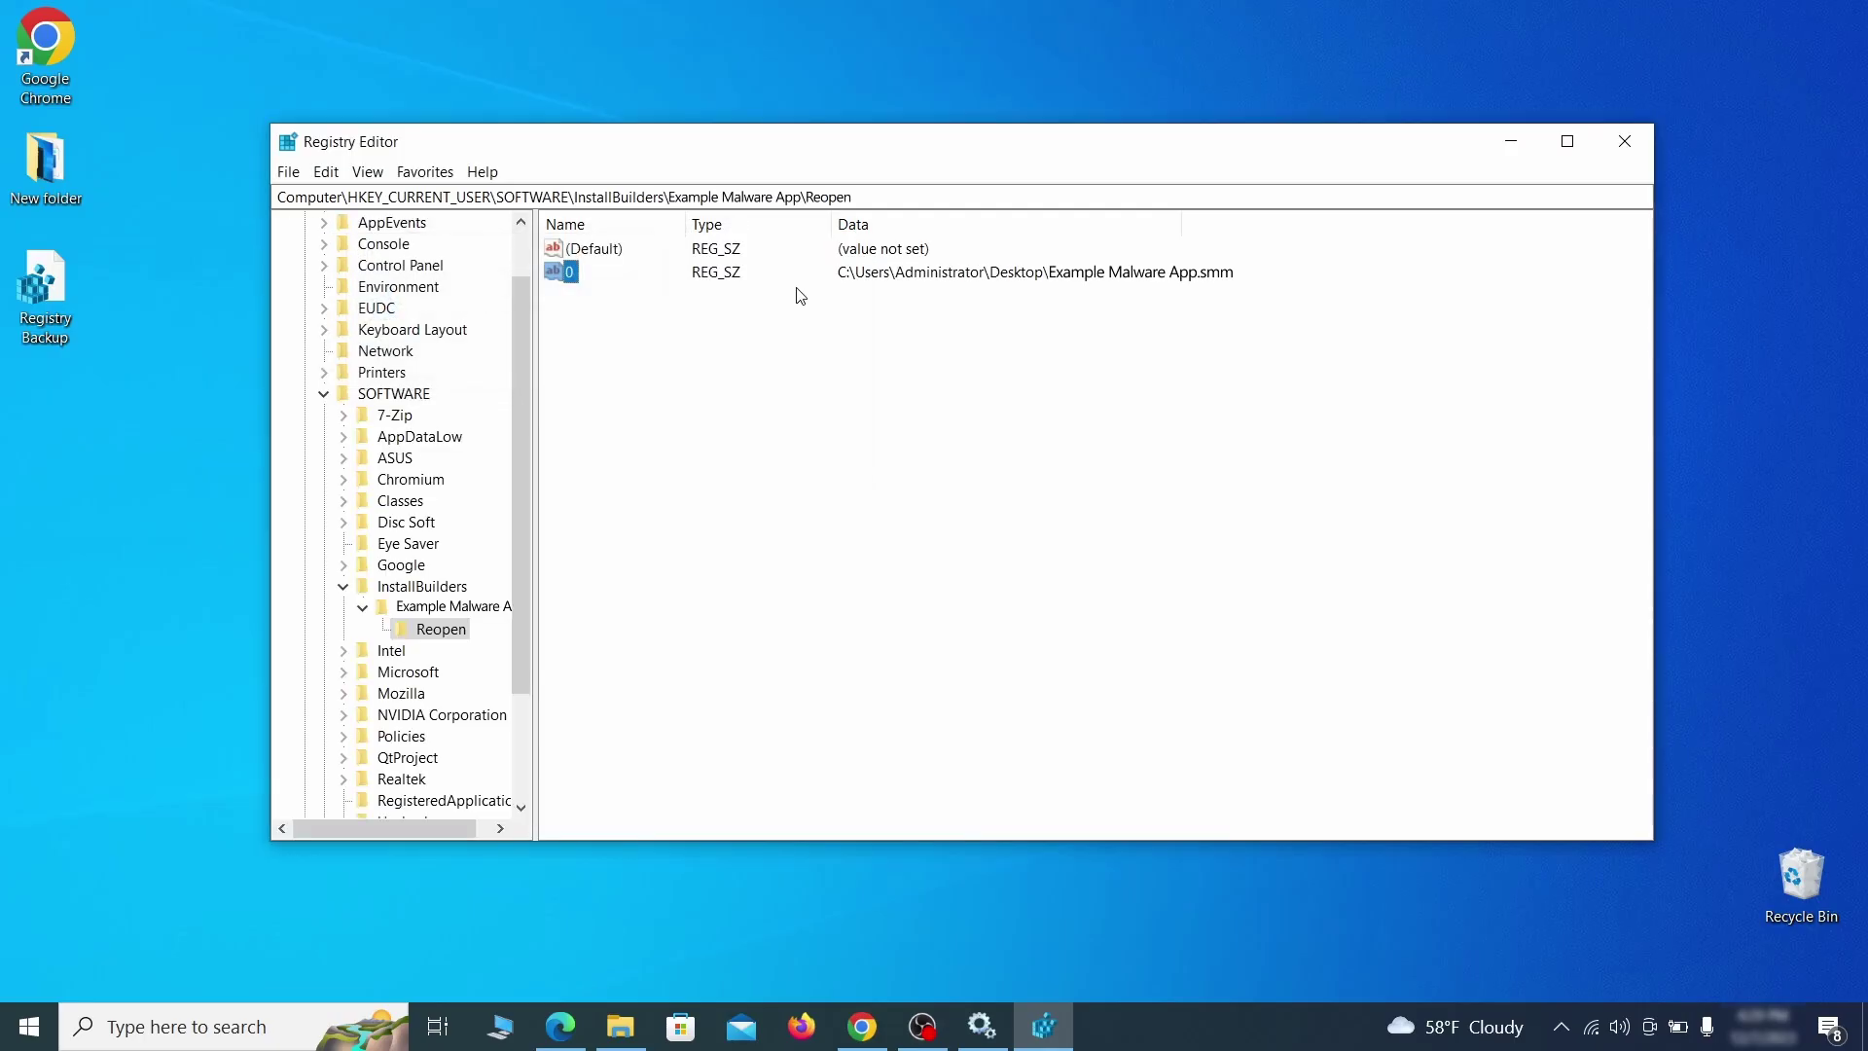
pyautogui.rightClick(454, 638)
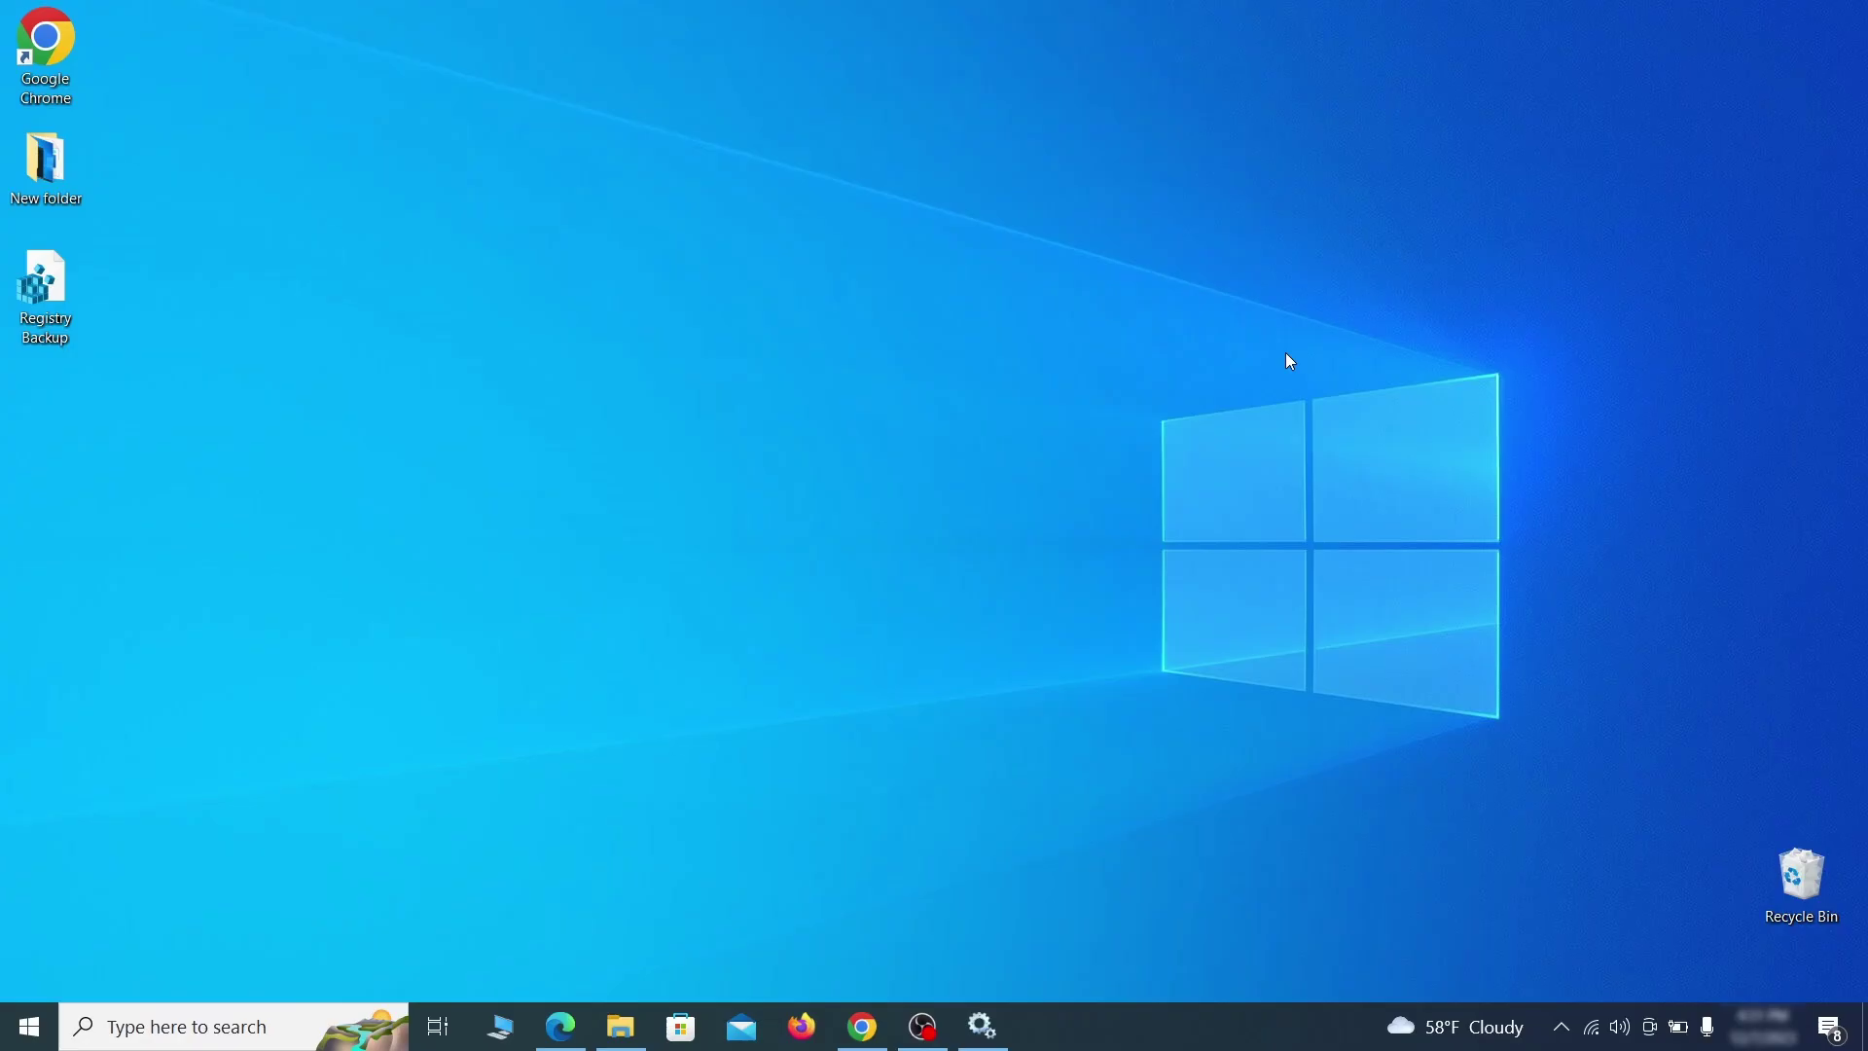
# - Run MRT, perform a full scan, and finish once no malicious software is found
pyautogui.press('super+r')
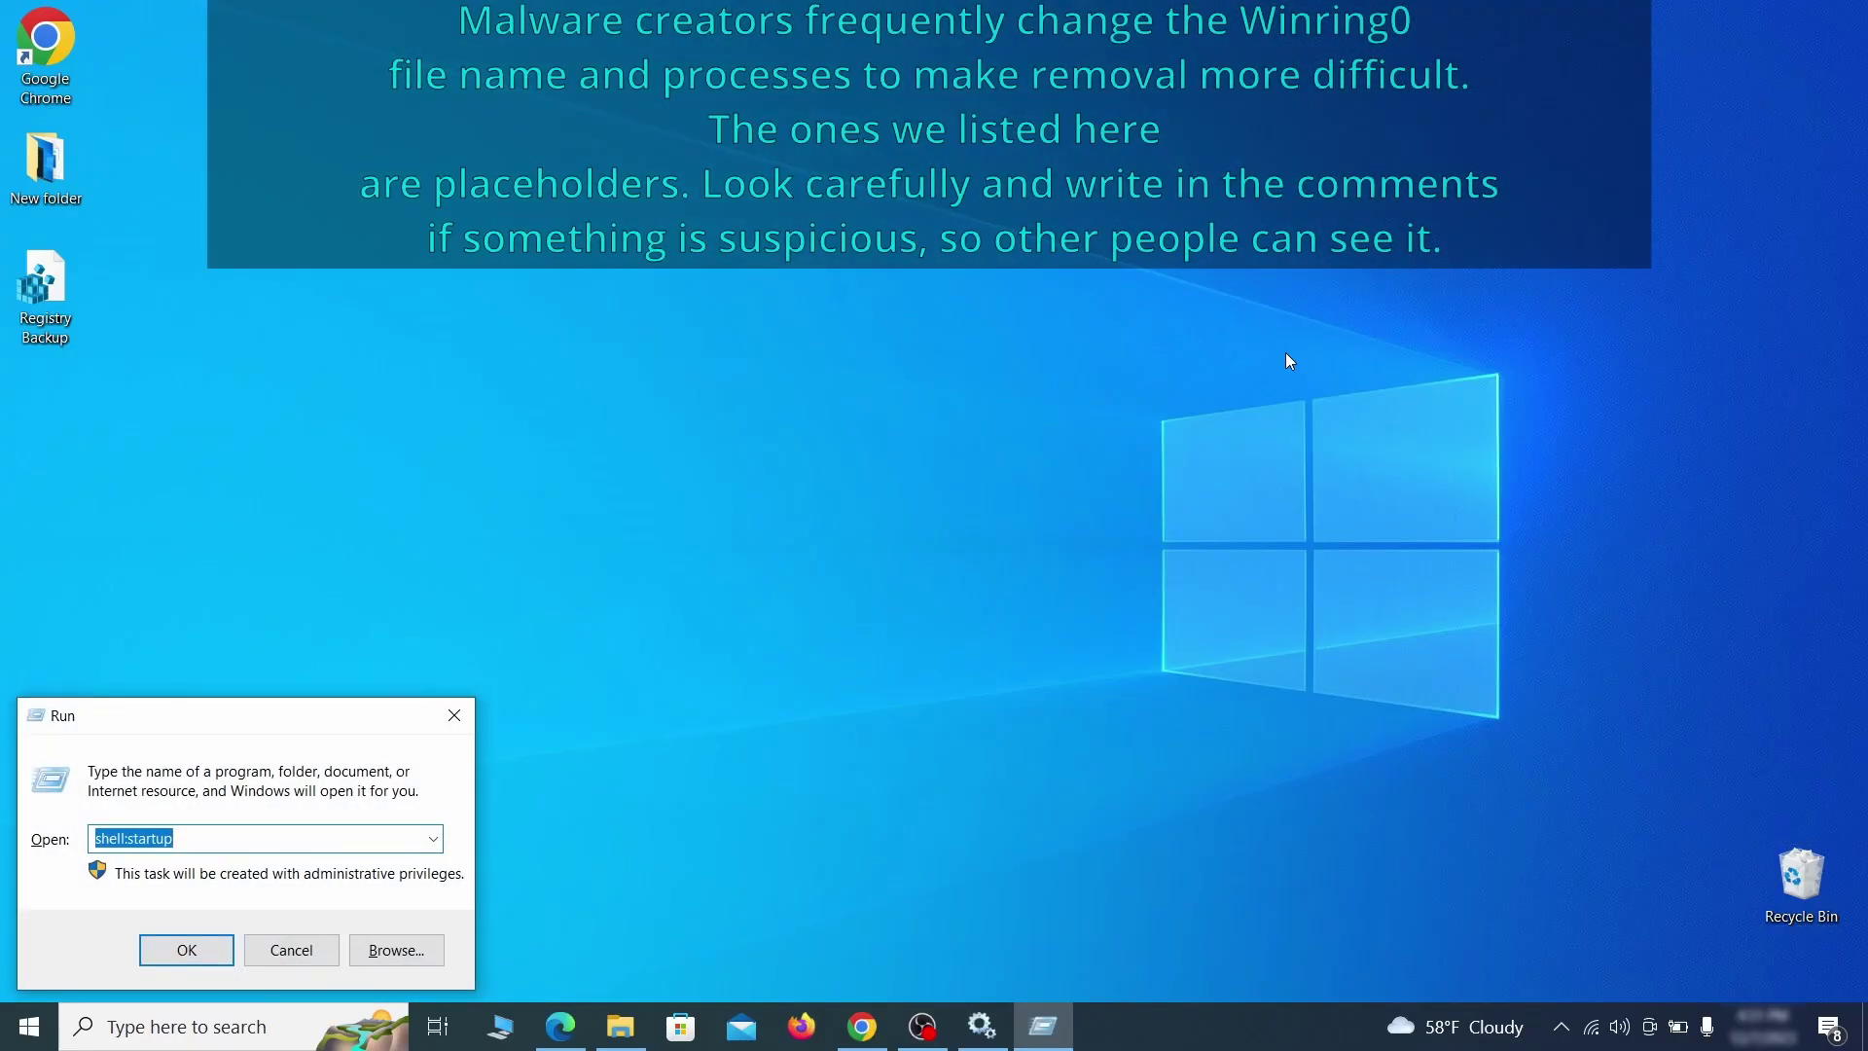
pyautogui.press('BackSpace')
pyautogui.write('M')
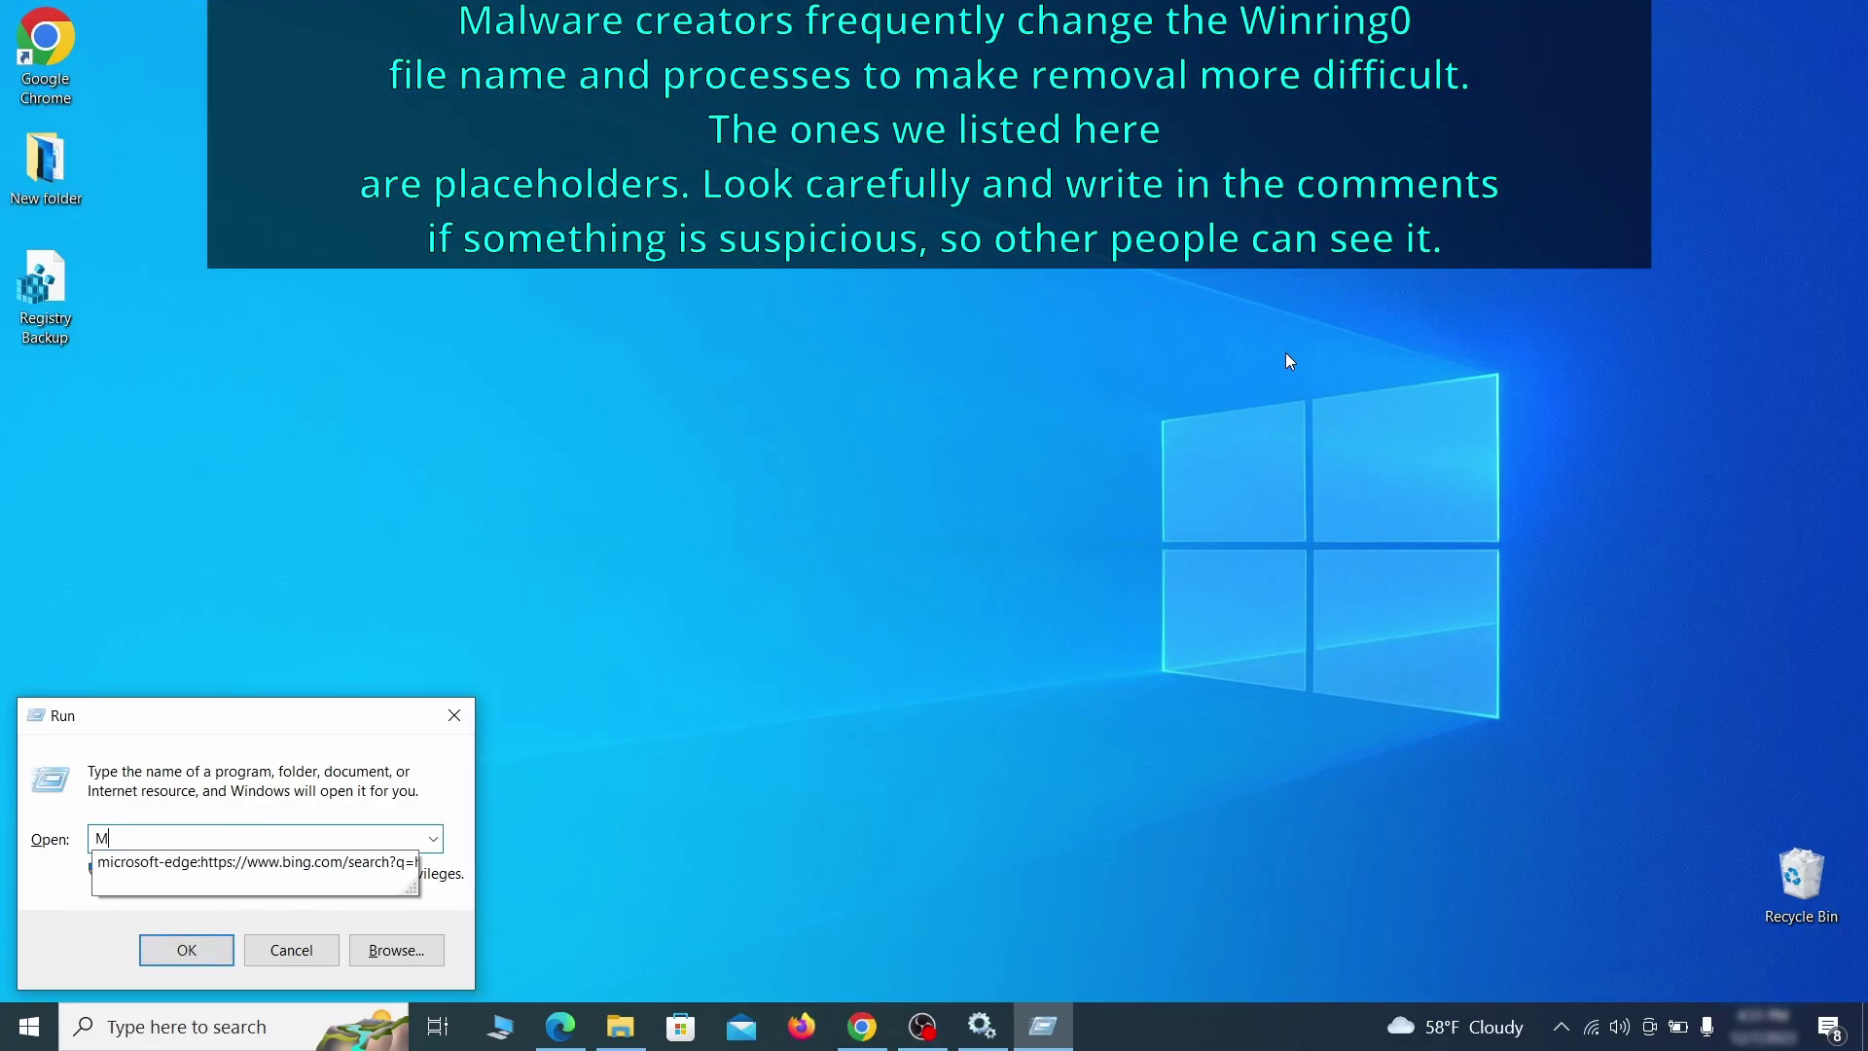
pyautogui.write('RT')
pyautogui.press('Return')
pyautogui.click(1165, 687)
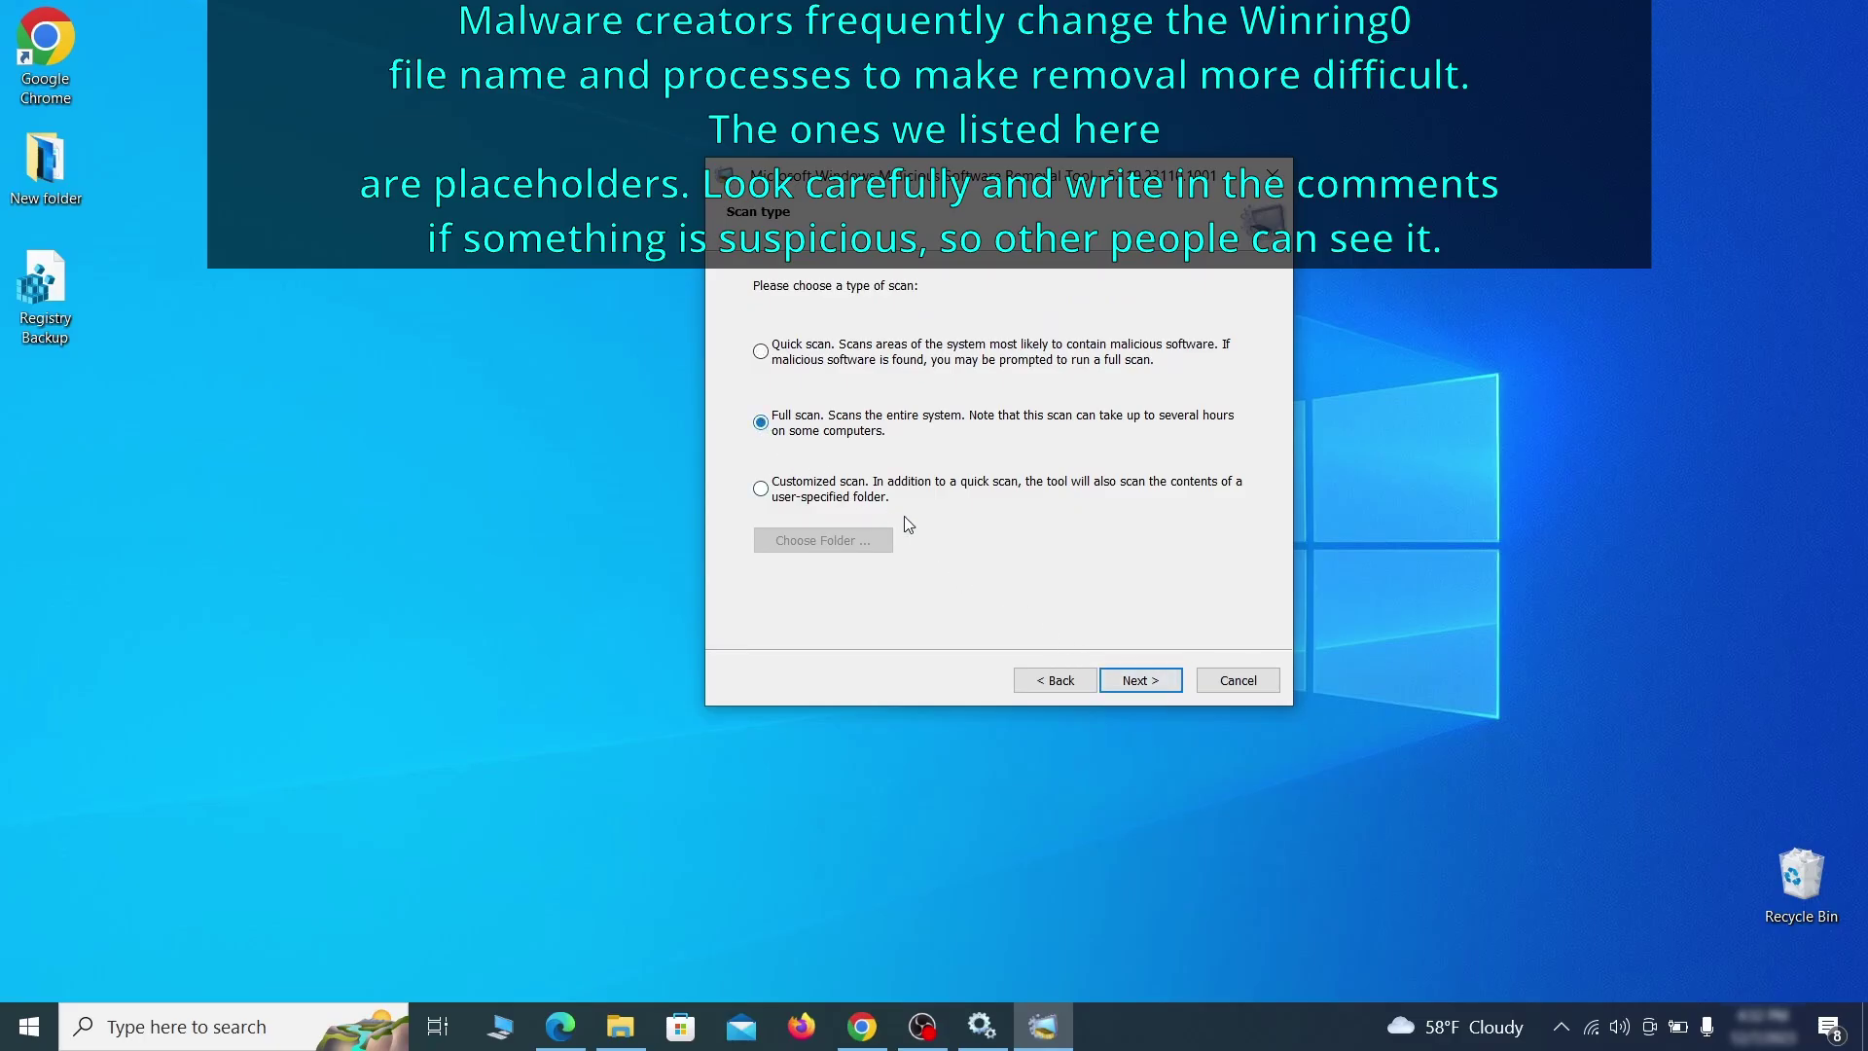
pyautogui.click(1166, 688)
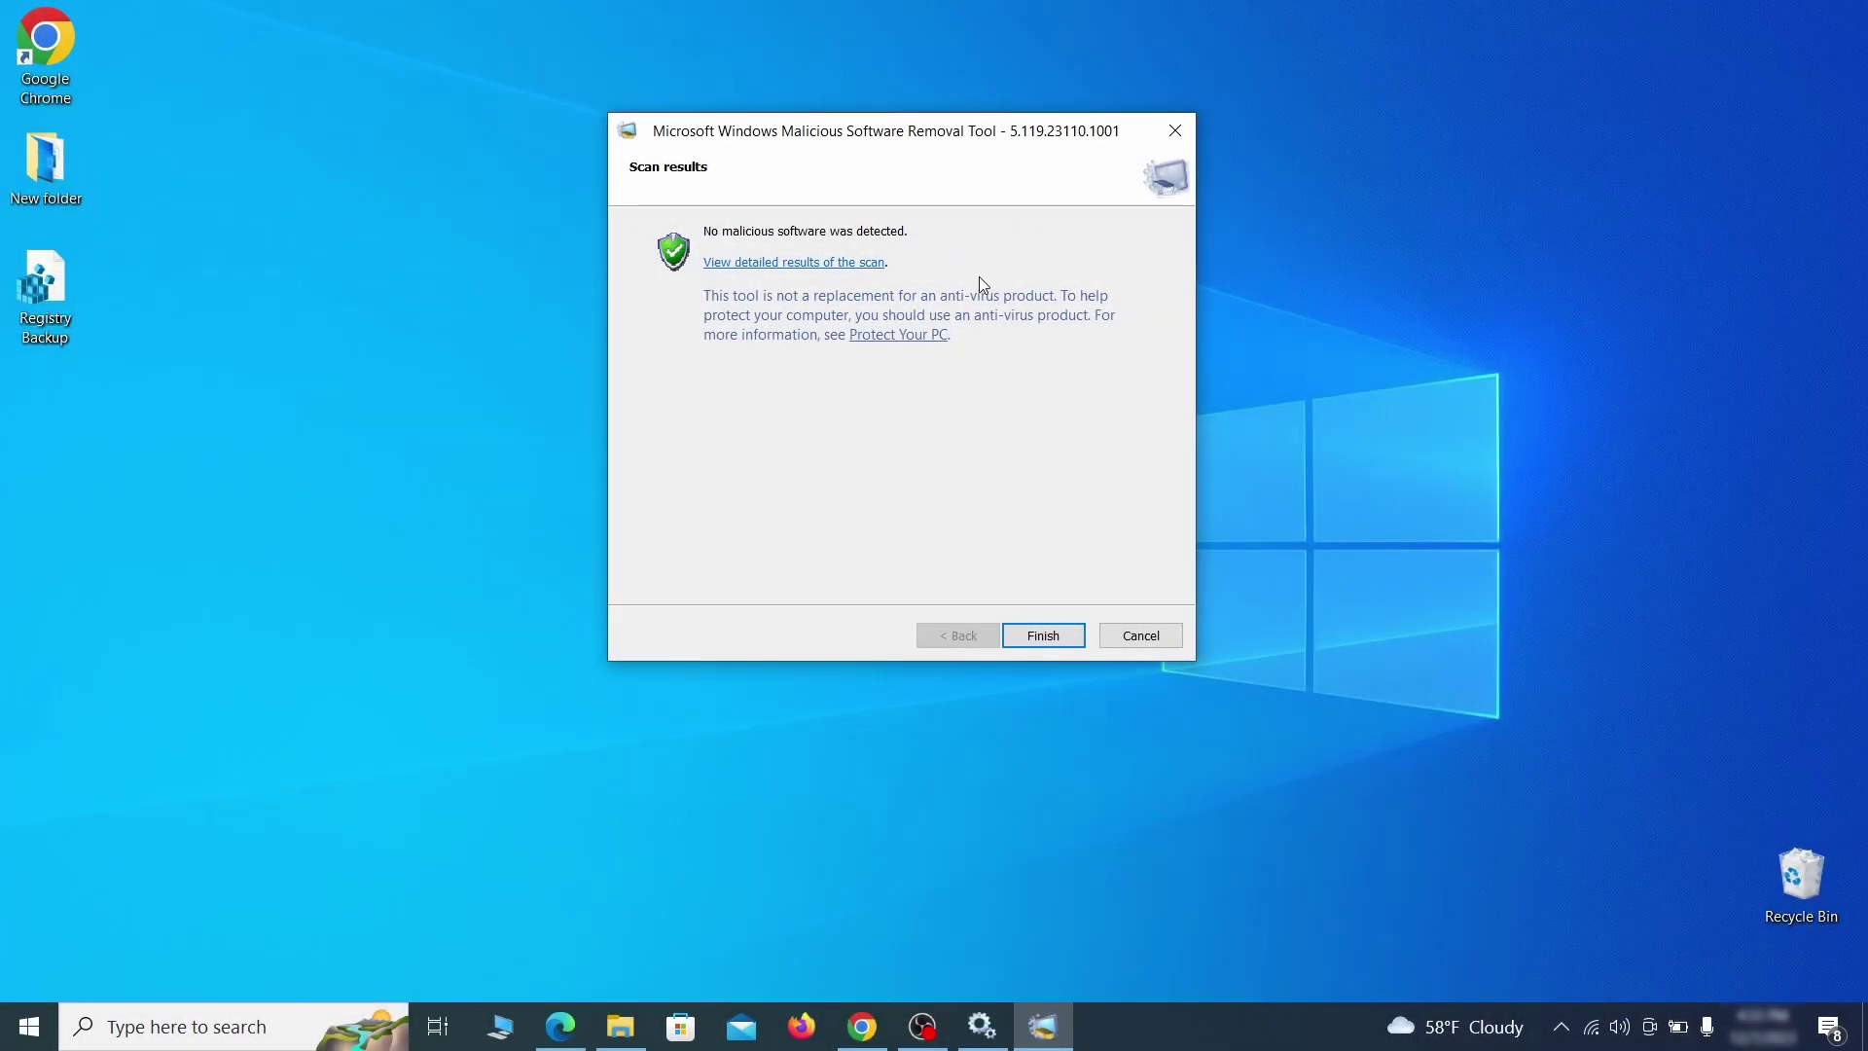
pyautogui.click(1043, 635)
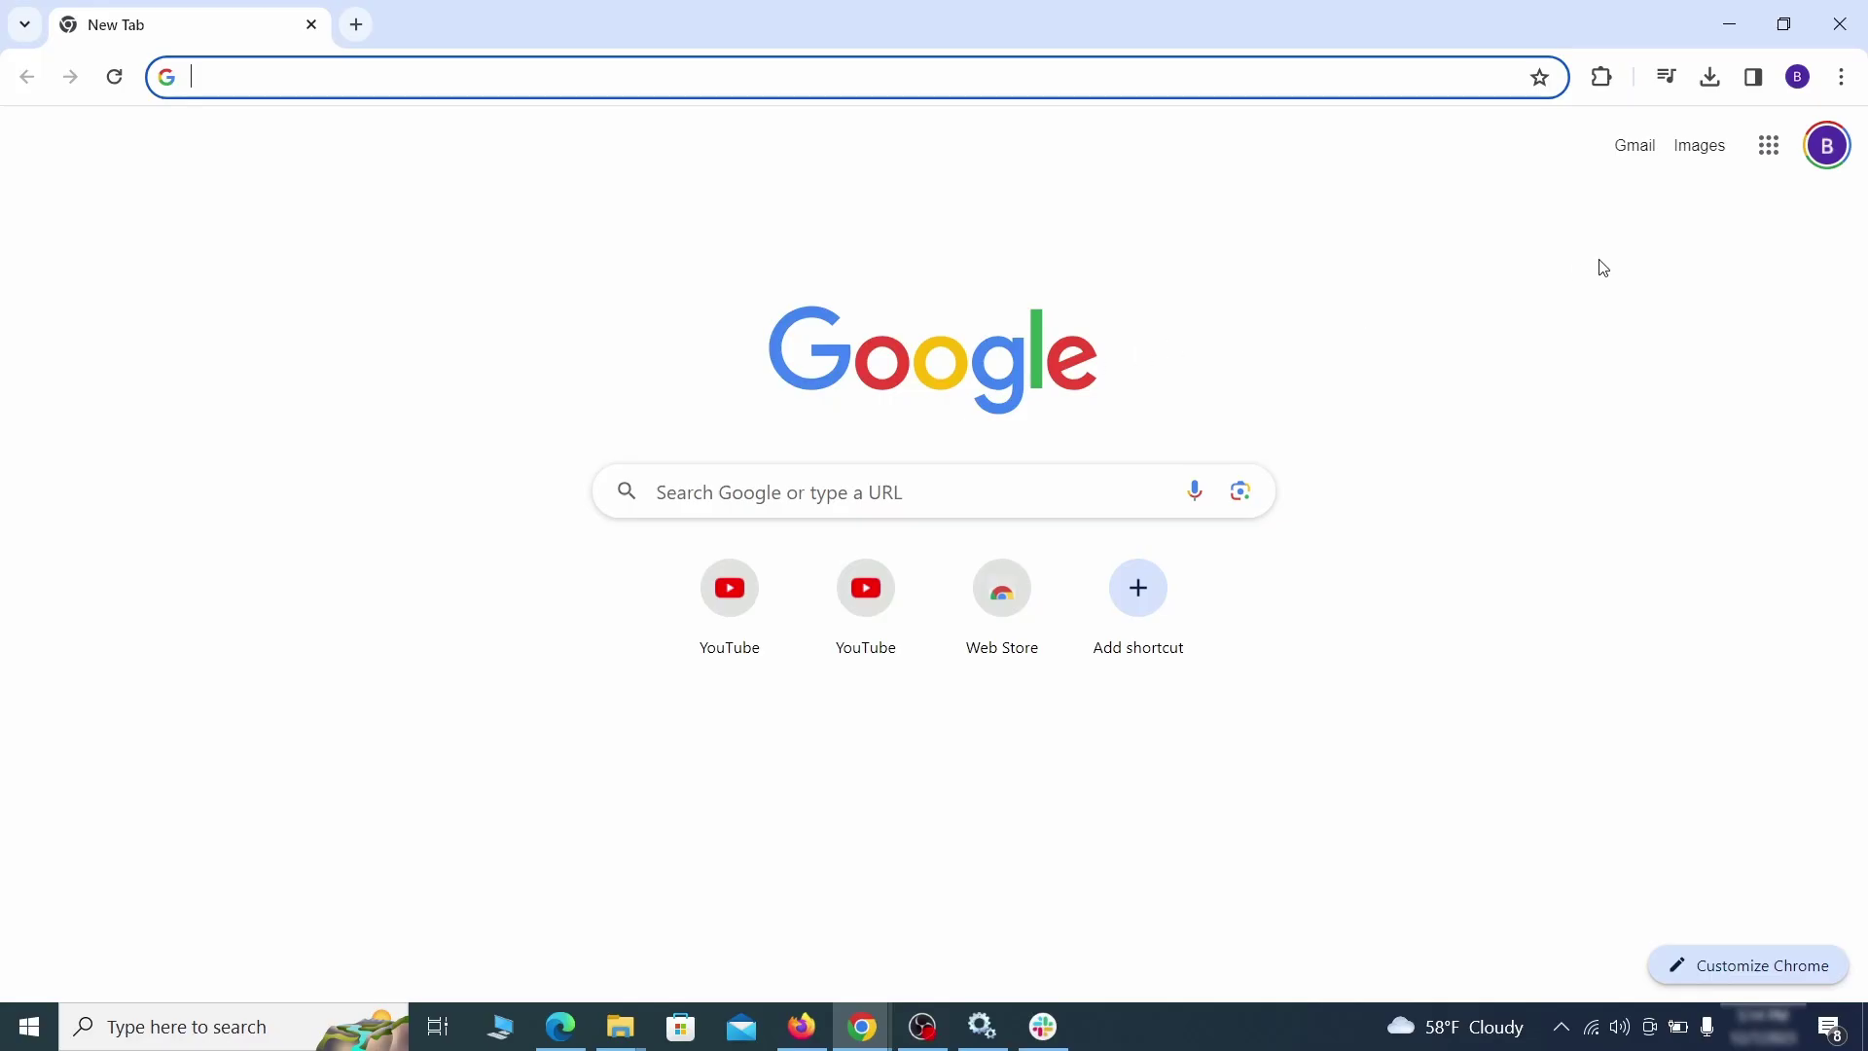
# - On Chrome's Extensions page, switch off and remove Add to Zola Button
pyautogui.click(1842, 77)
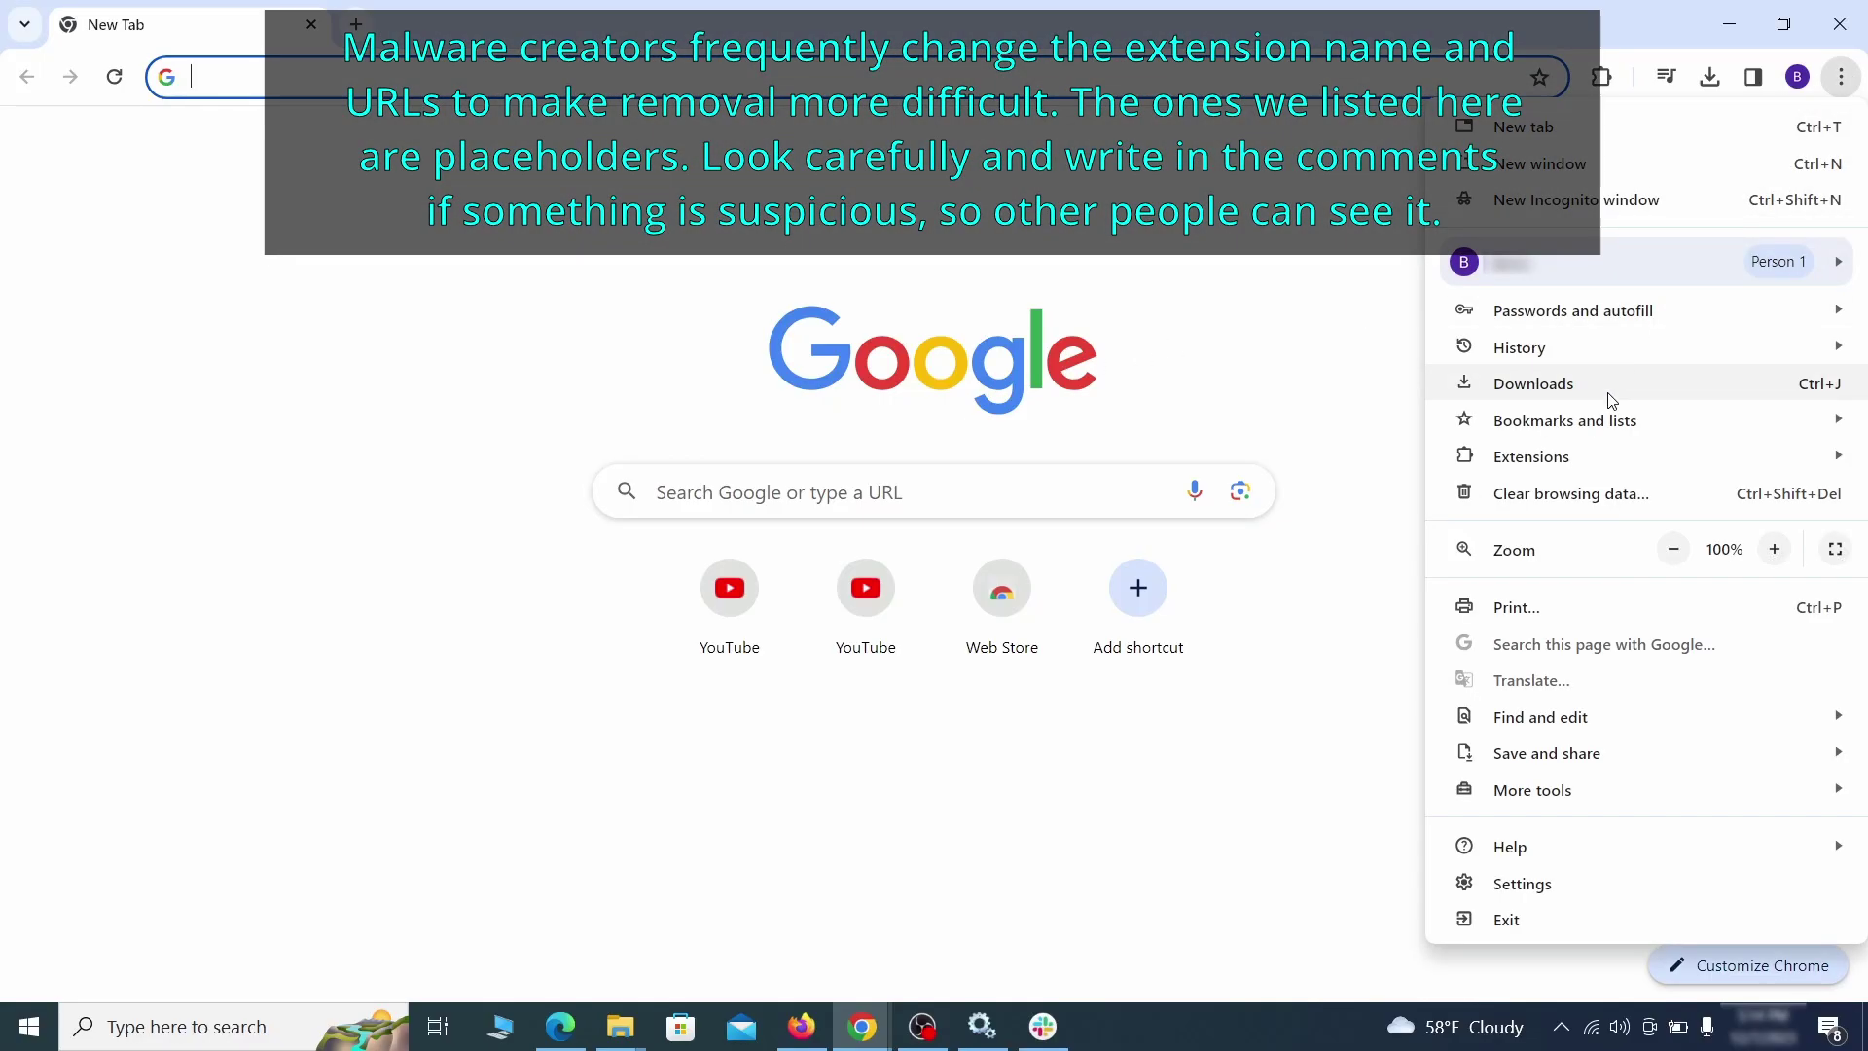
pyautogui.moveTo(1567, 458)
pyautogui.click(1373, 464)
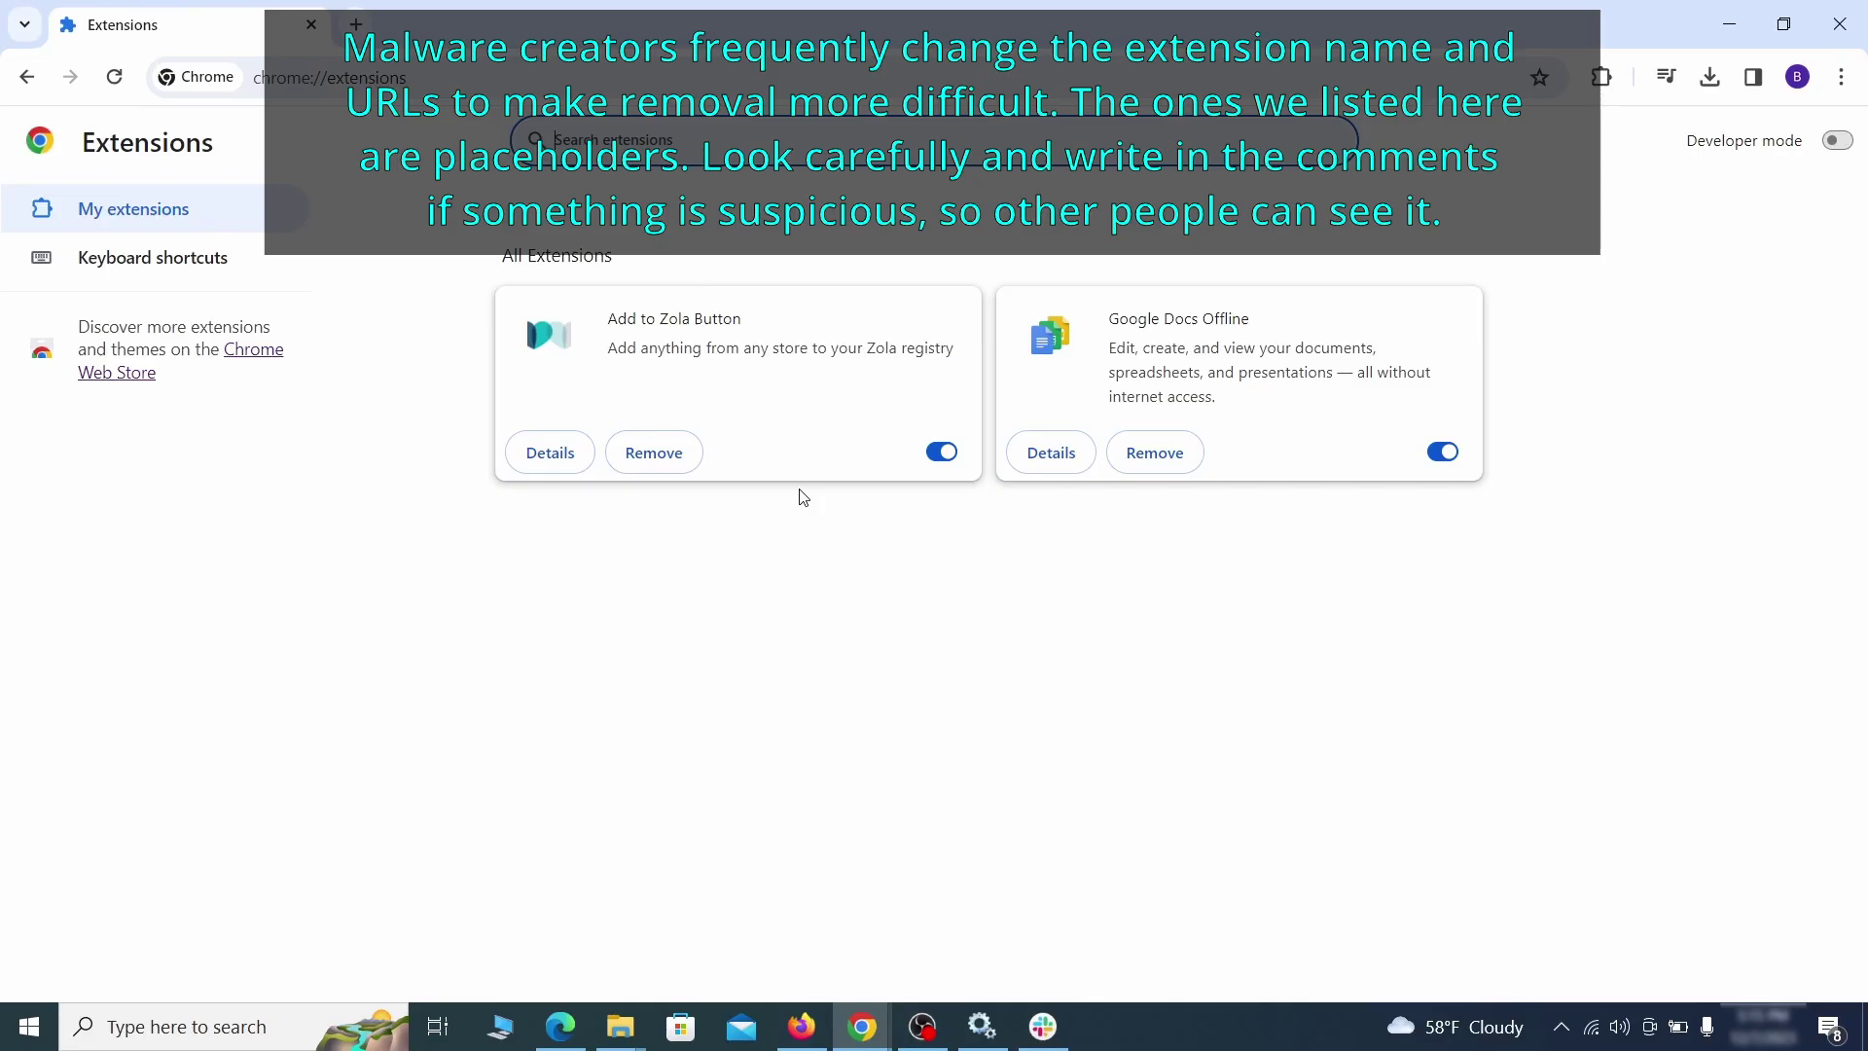
pyautogui.click(927, 457)
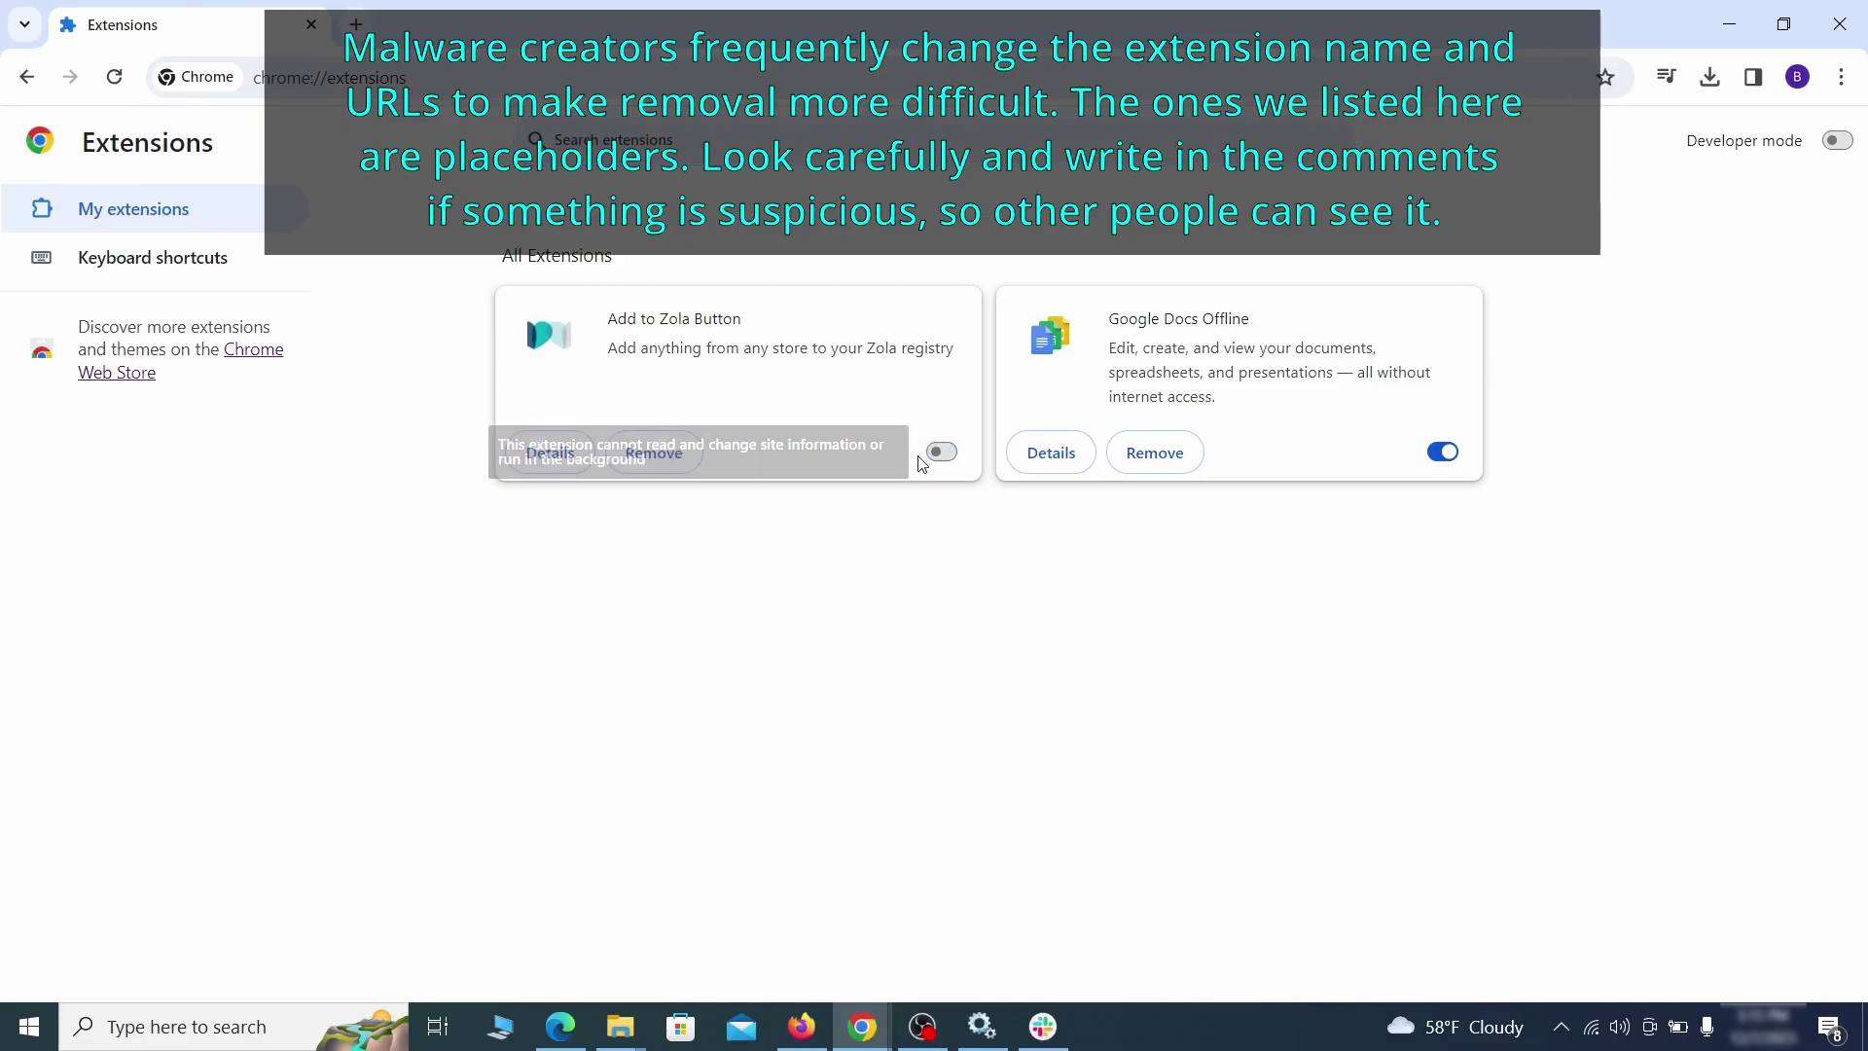
pyautogui.click(680, 465)
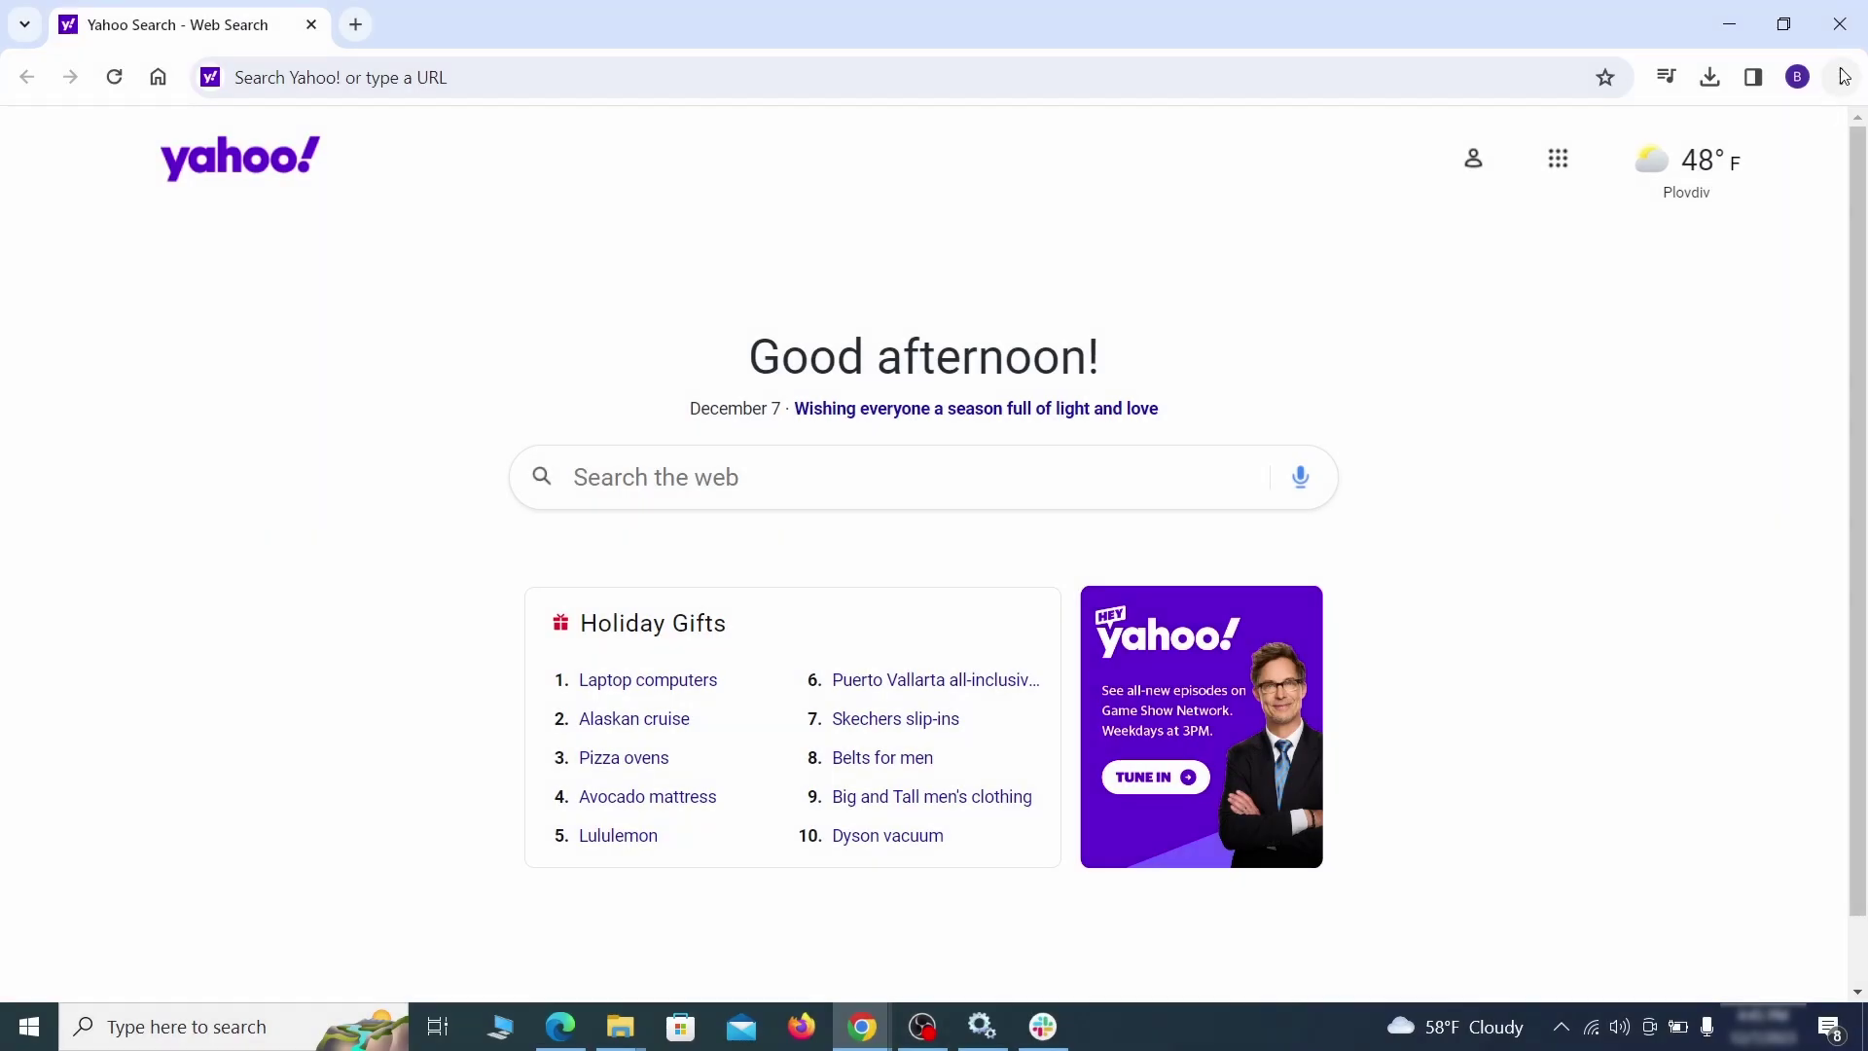
# - Go to Chrome's Privacy and security settings and open Clear browsing data
pyautogui.click(1842, 77)
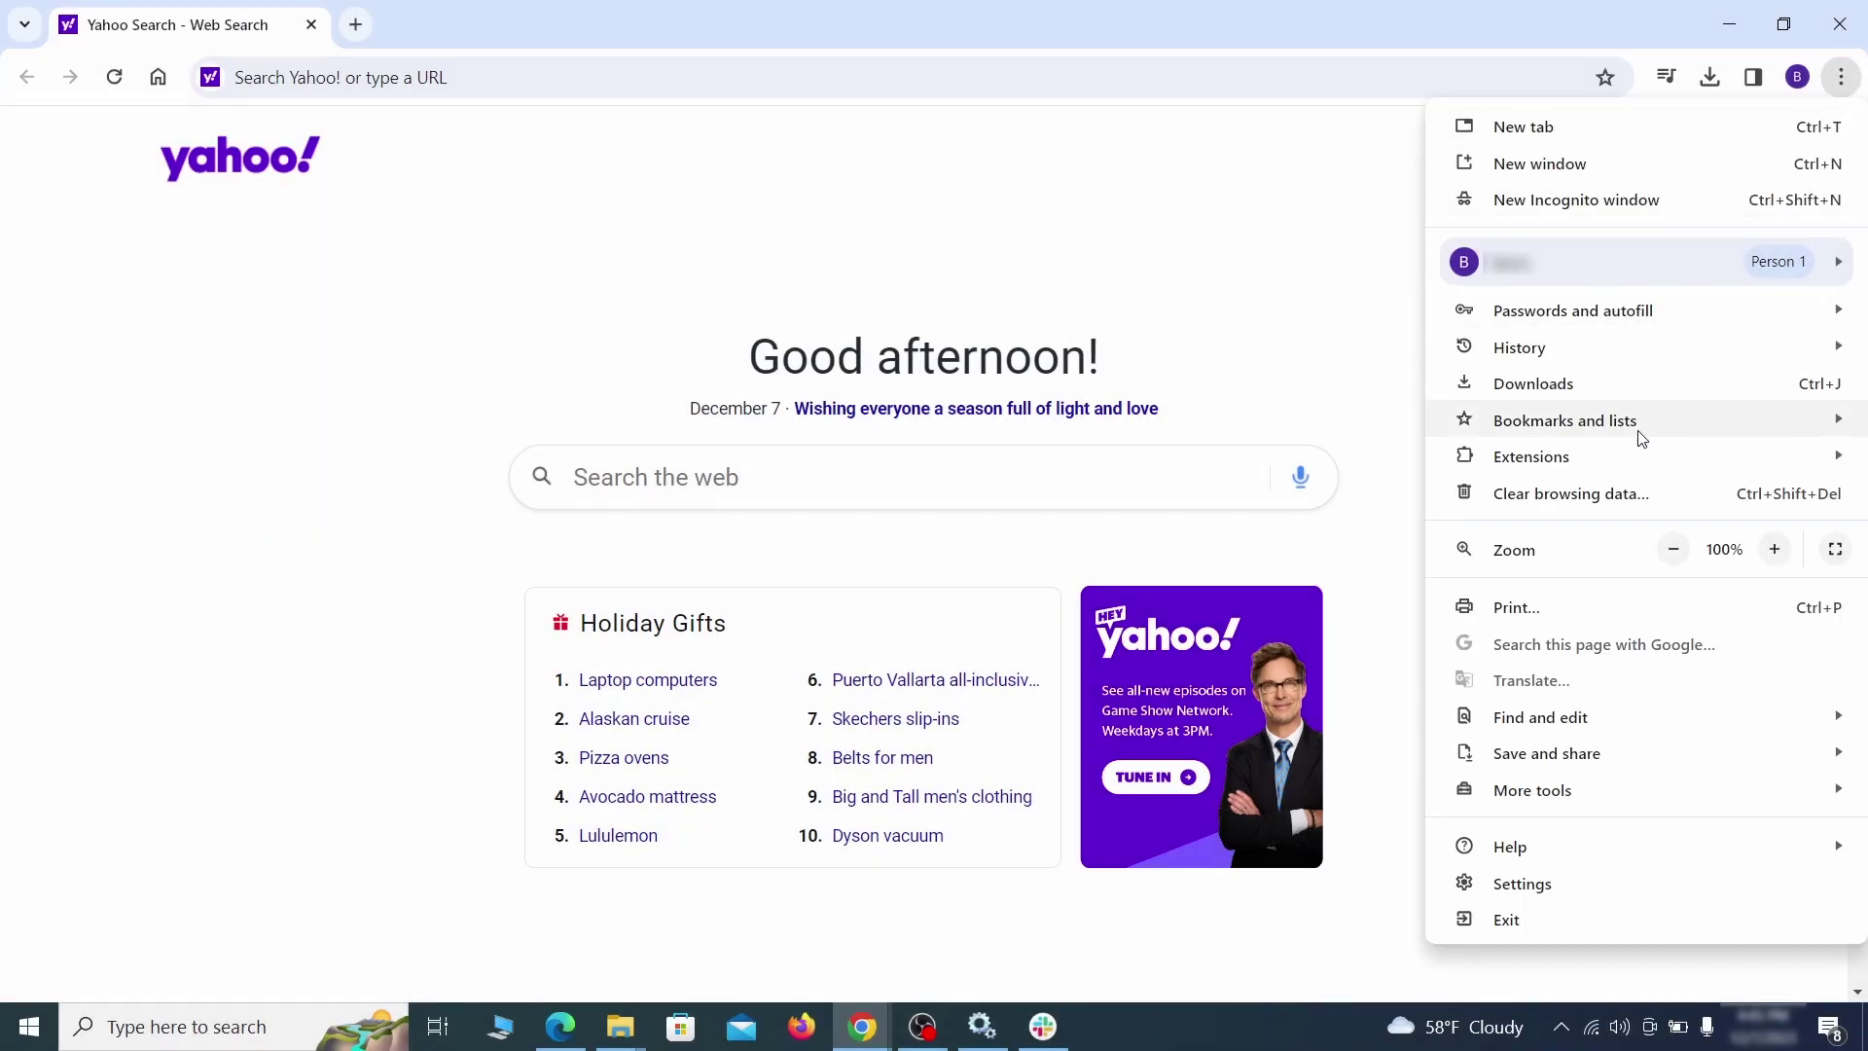
pyautogui.click(1535, 882)
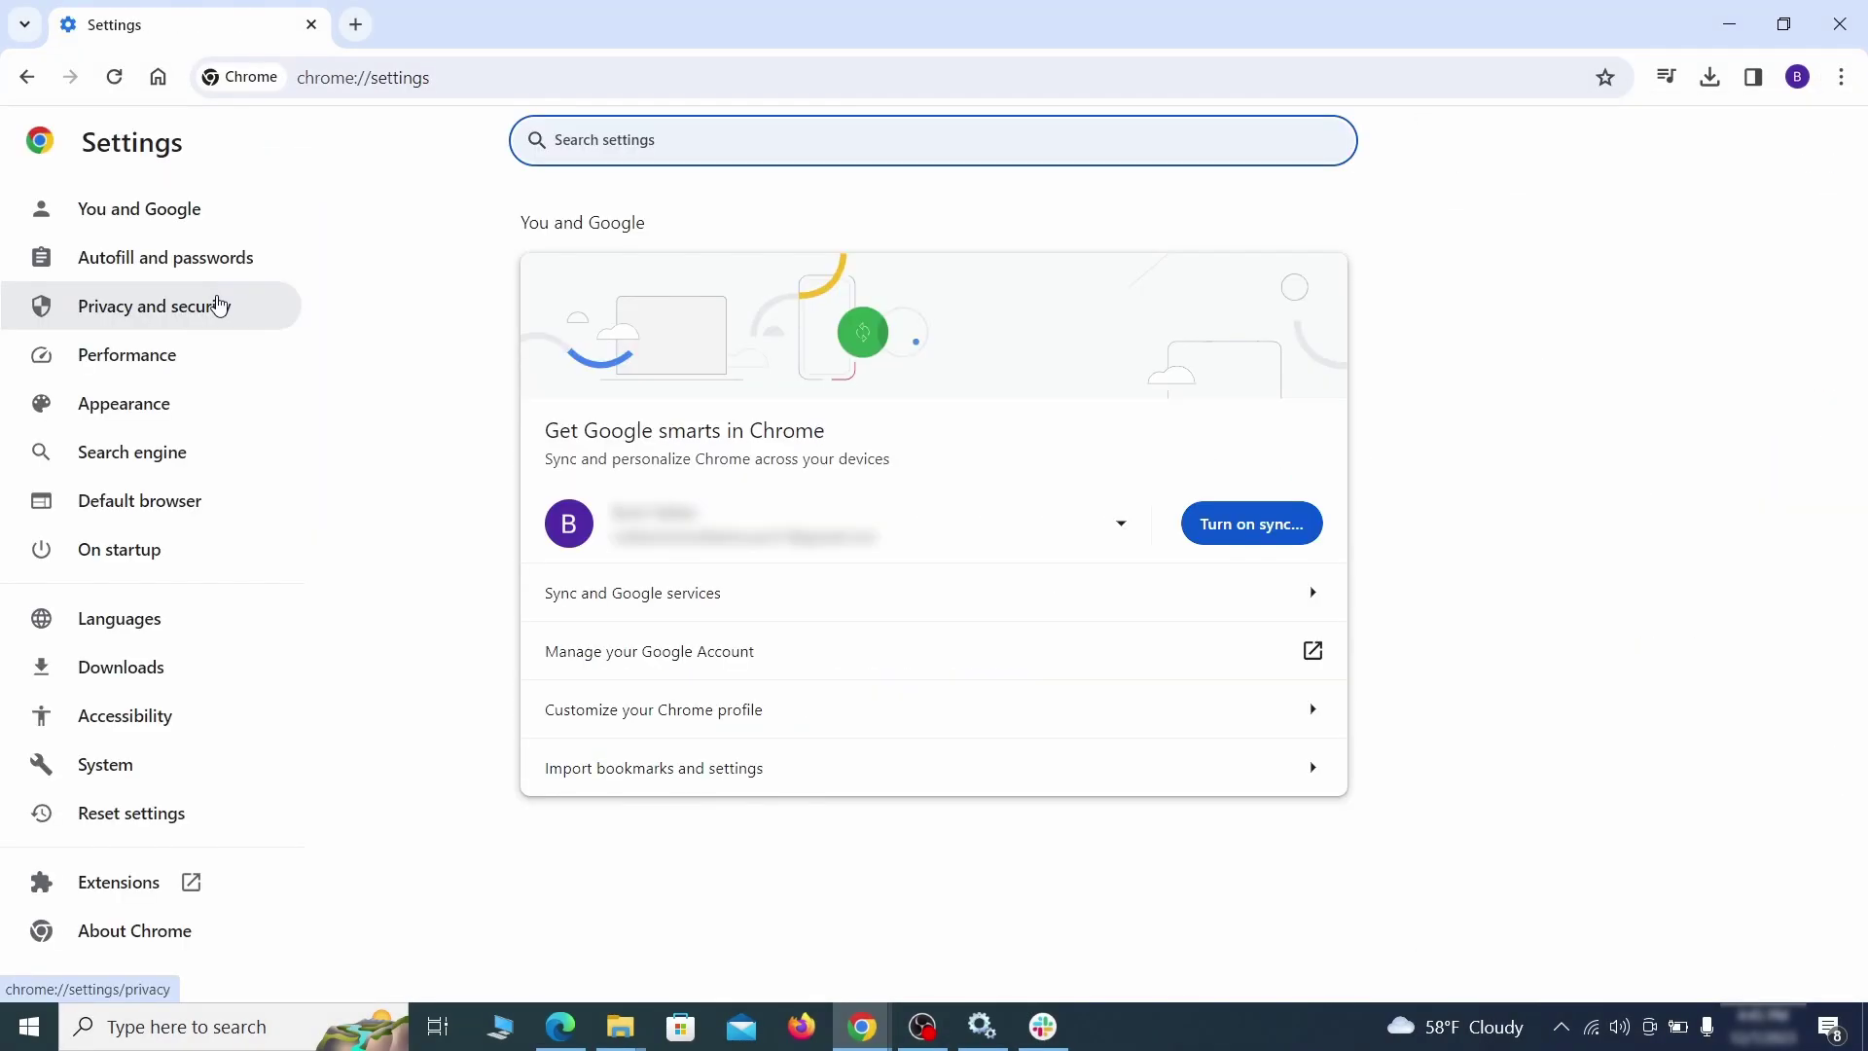
pyautogui.click(221, 304)
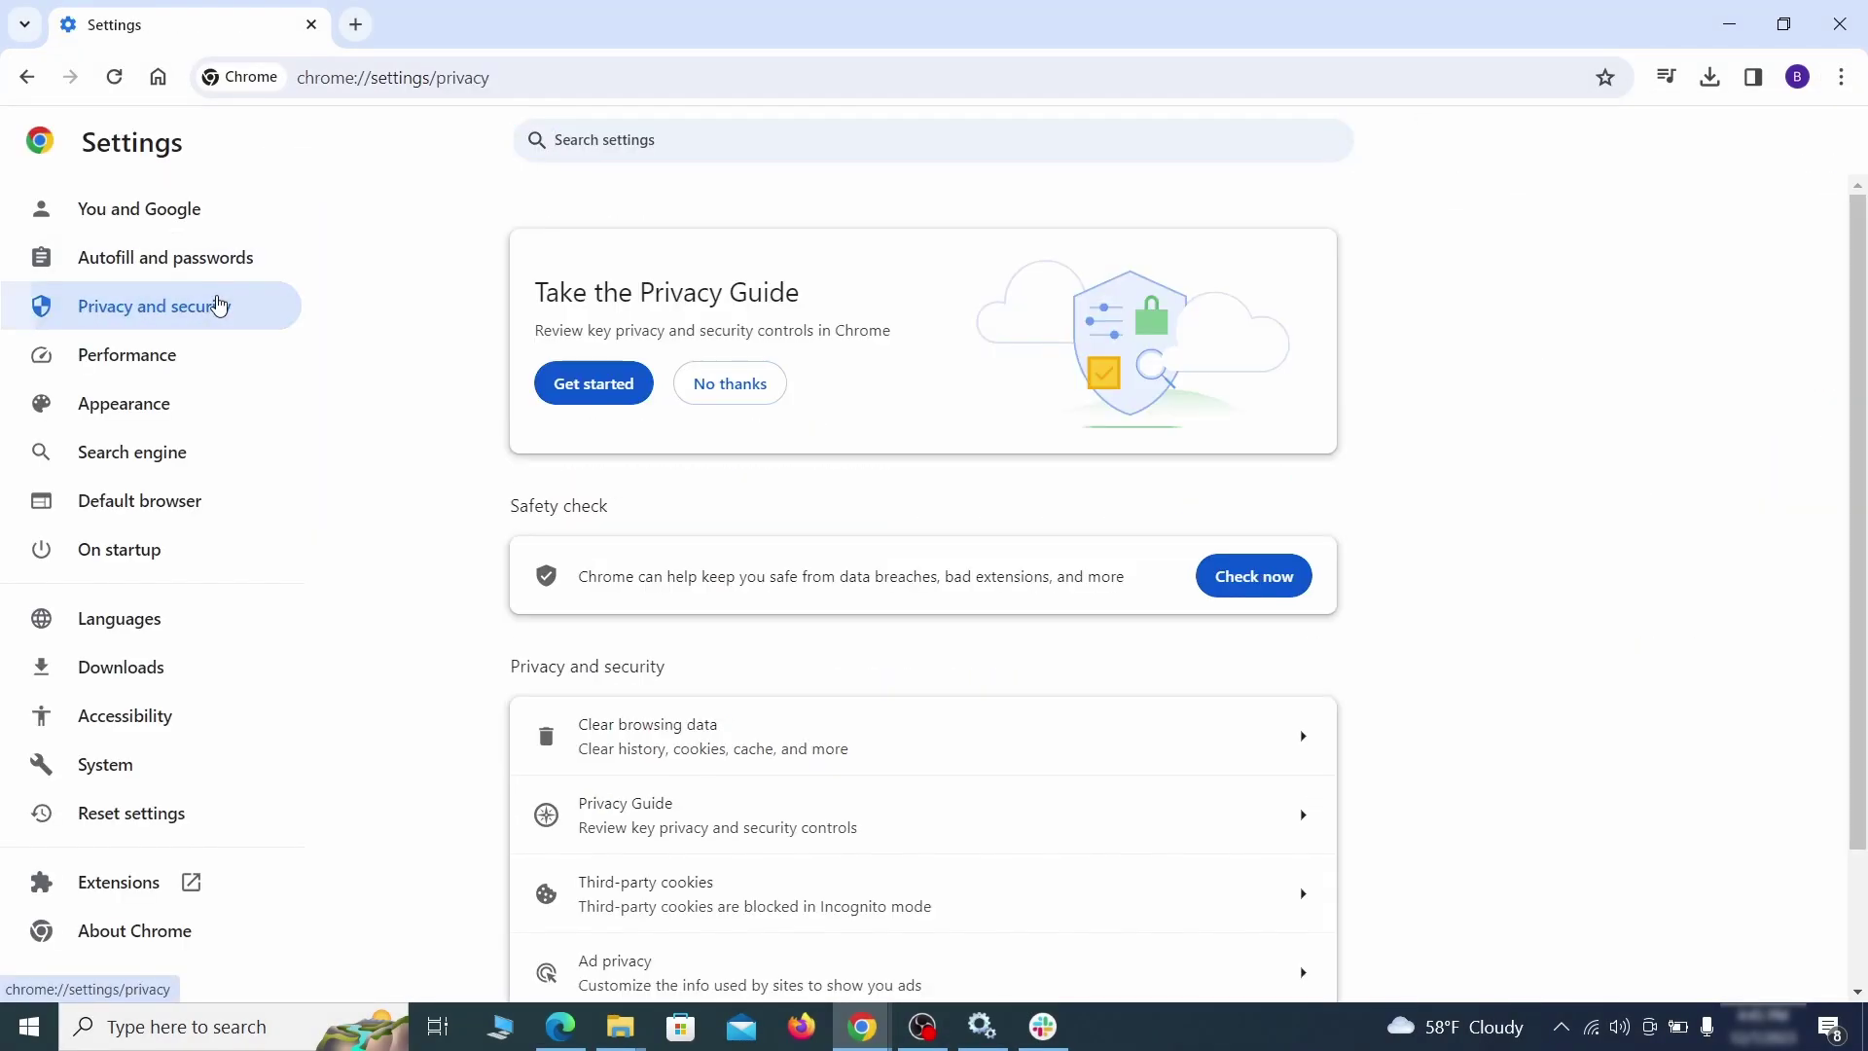
pyautogui.scroll(-1, 1487, 642)
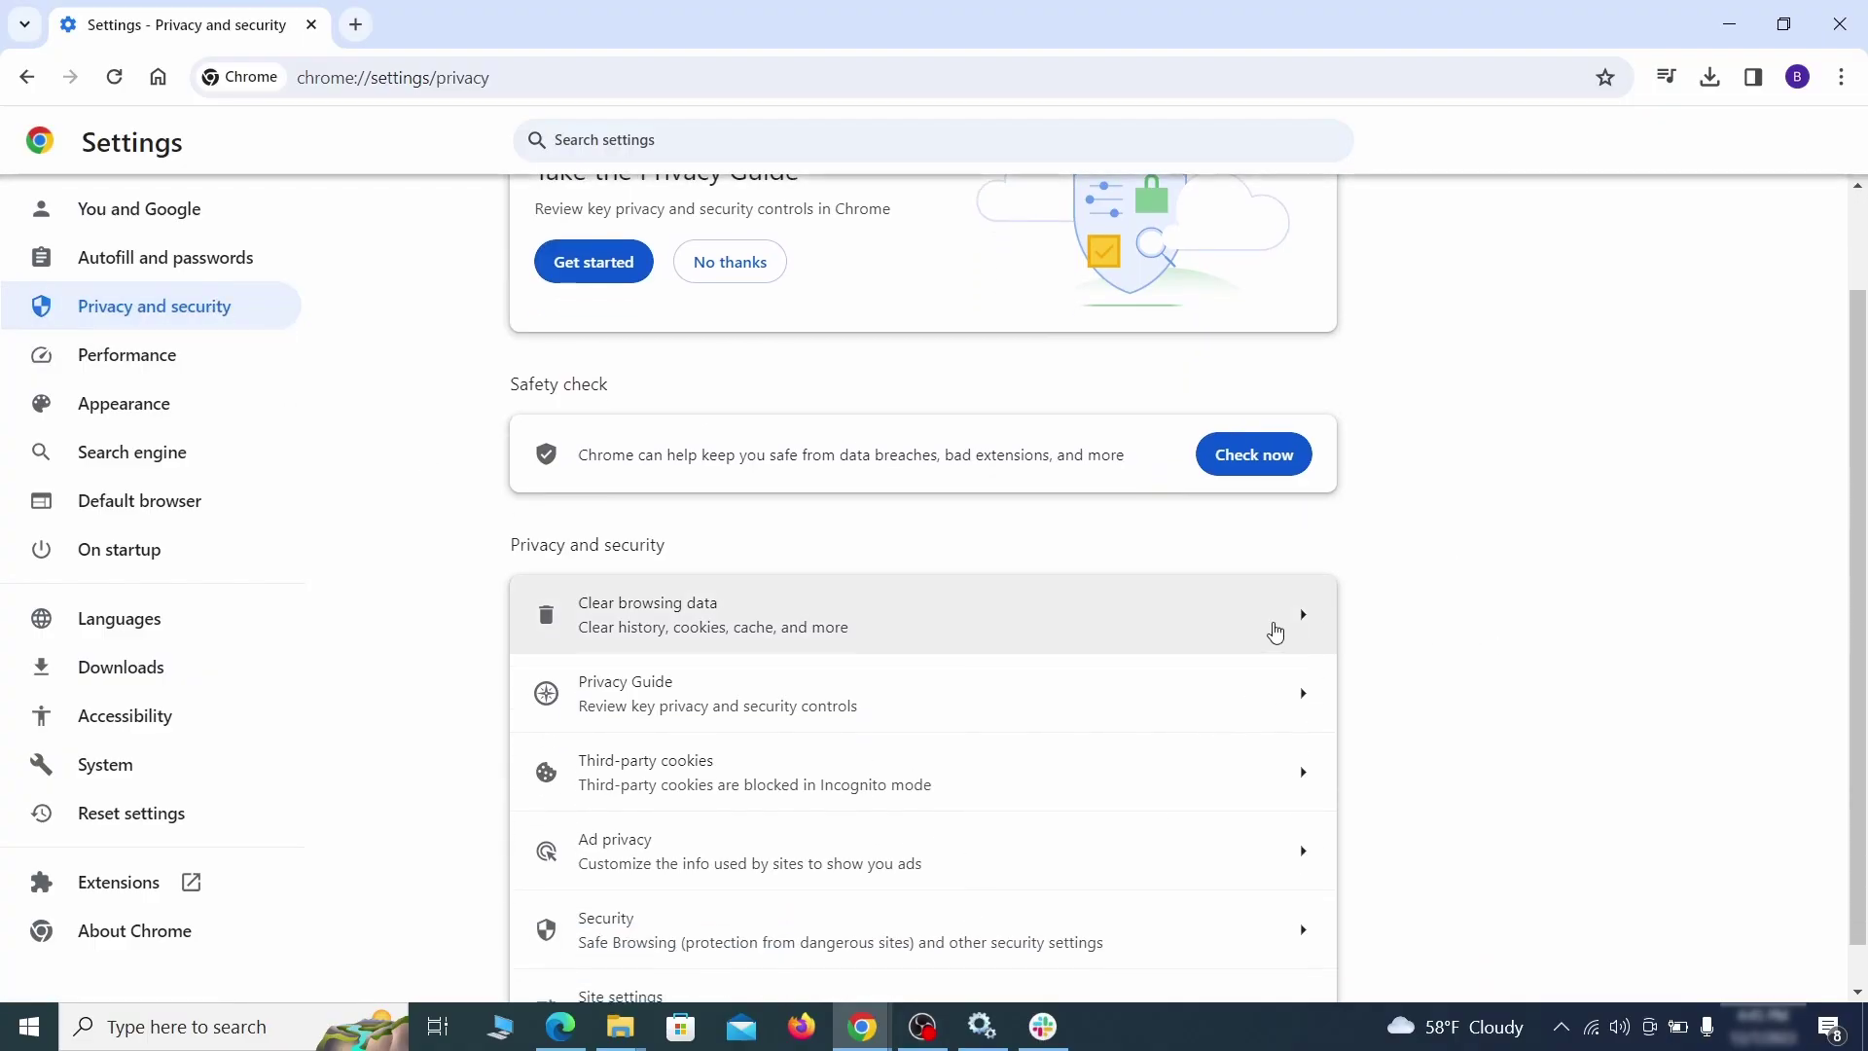
pyautogui.click(1218, 629)
# - On the Advanced tab, add Autofill form data, Site settings and Hosted app data, then clear
pyautogui.click(855, 348)
pyautogui.click(1042, 350)
pyautogui.scroll(-2, 942, 555)
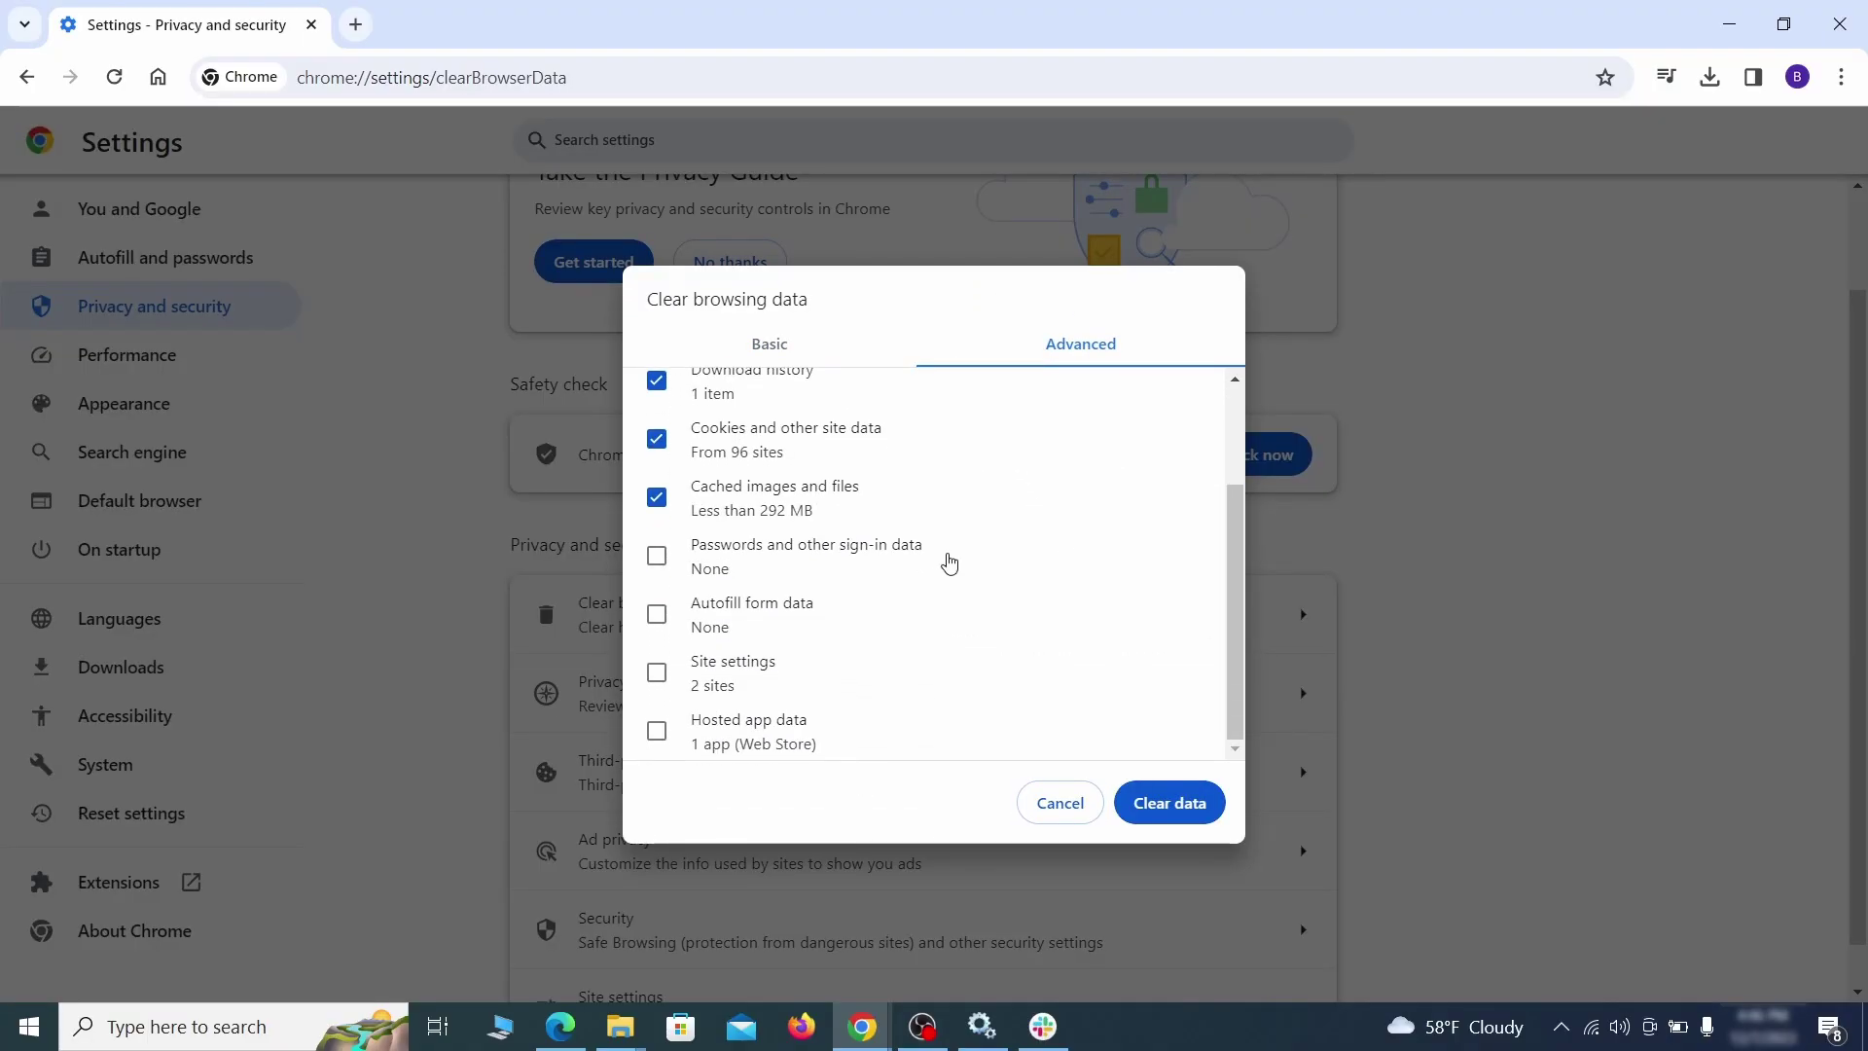
pyautogui.click(656, 615)
pyautogui.click(657, 672)
pyautogui.click(657, 731)
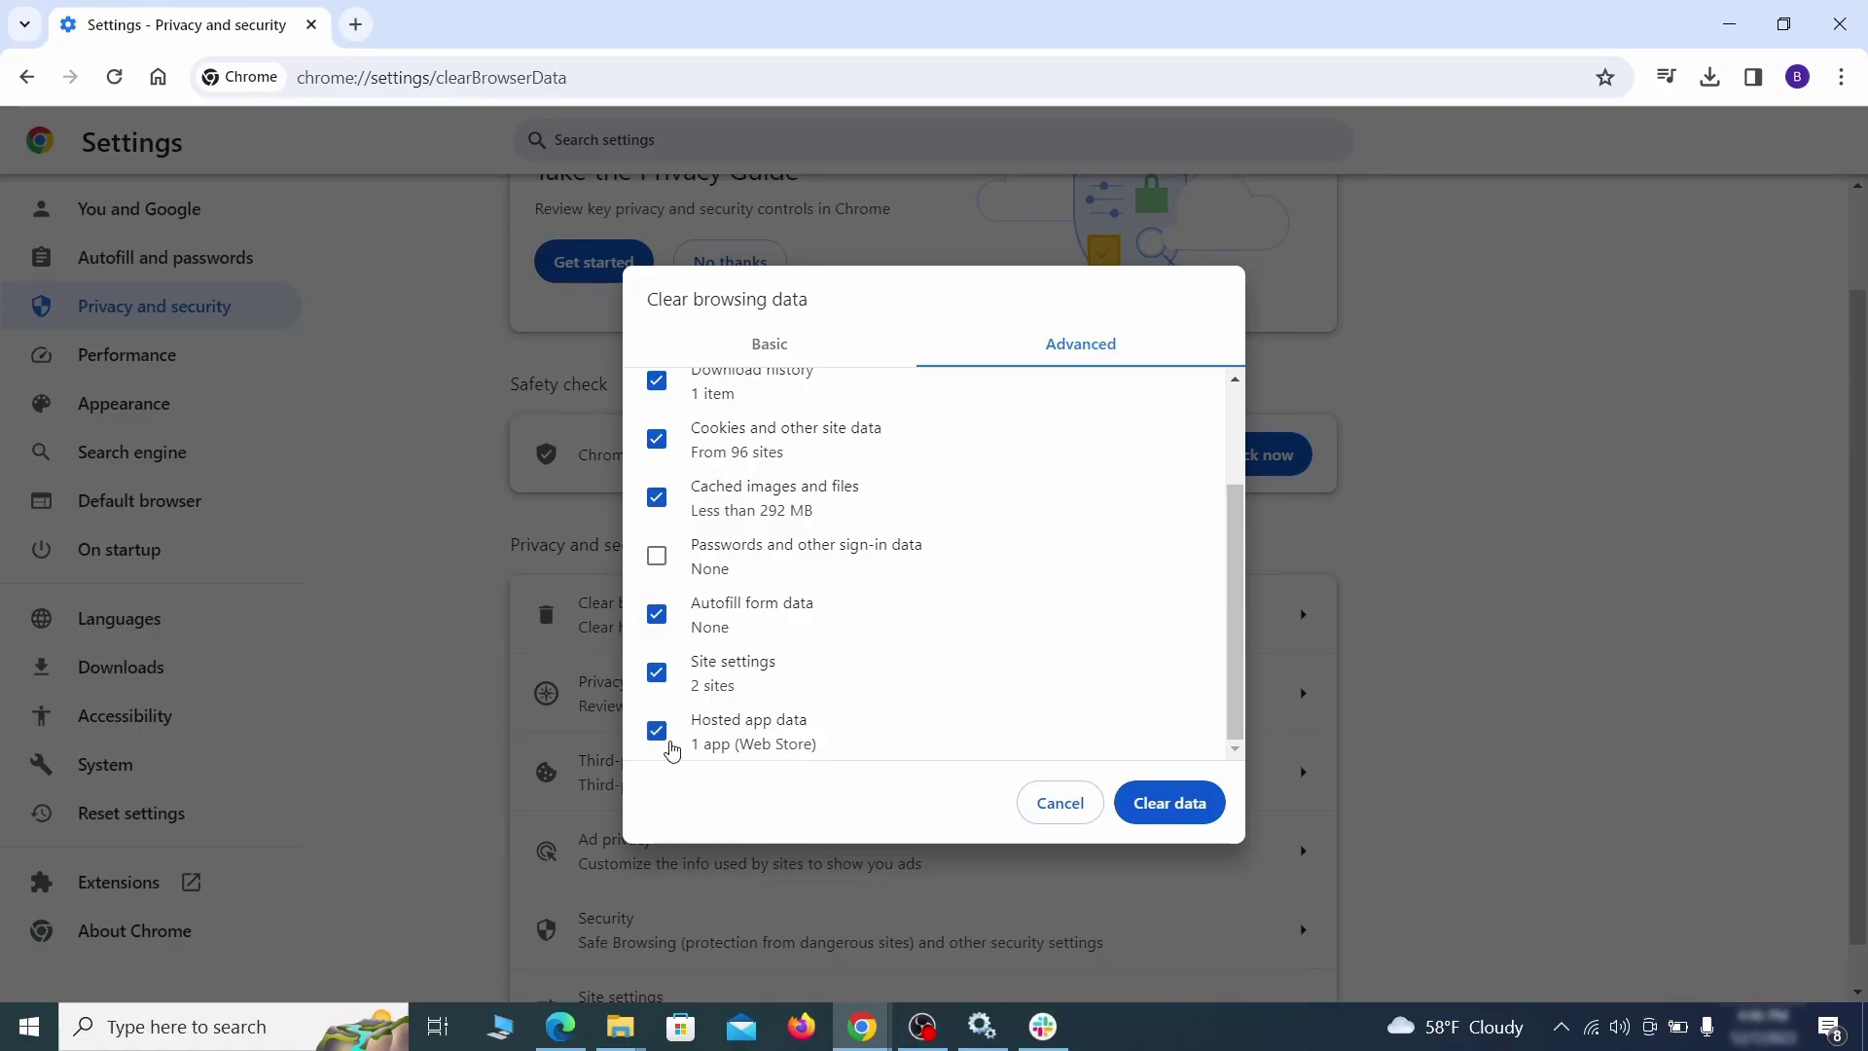
pyautogui.click(1171, 804)
# - Open Site settings and review the Location and Camera permissions
pyautogui.scroll(-1, 1403, 639)
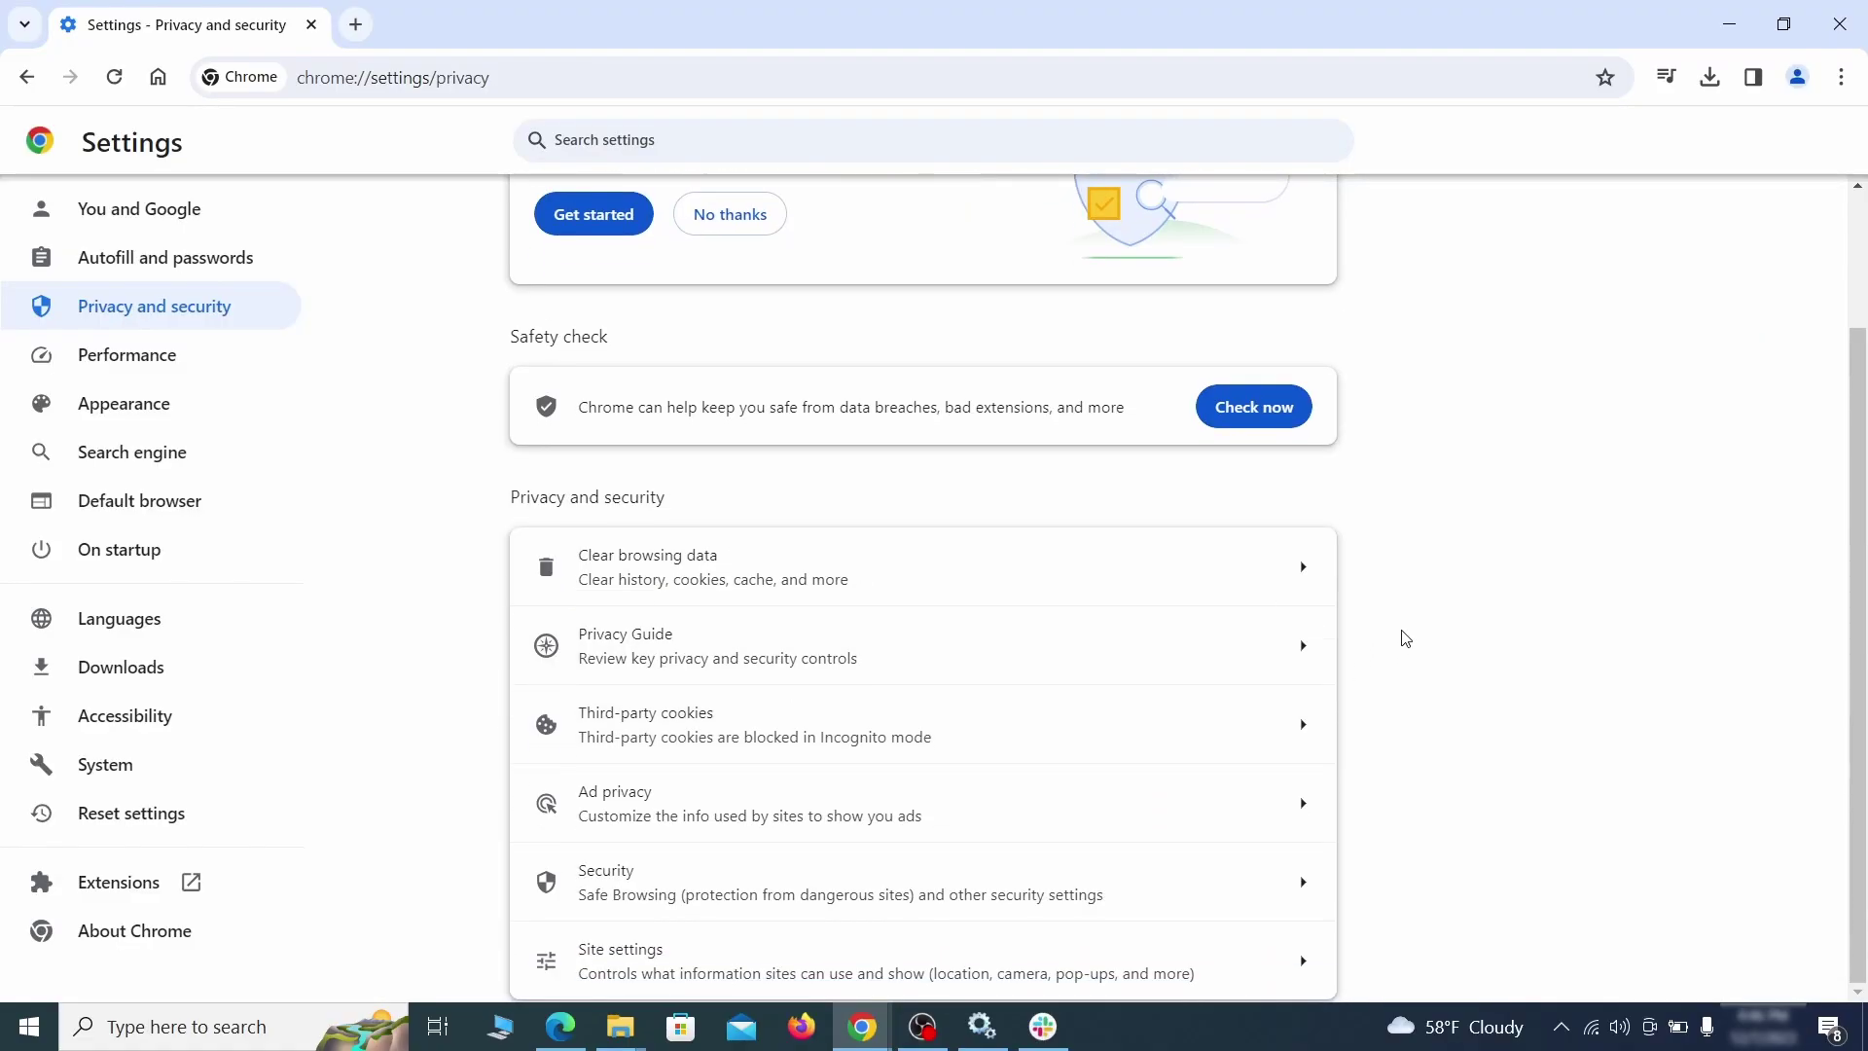
pyautogui.click(909, 958)
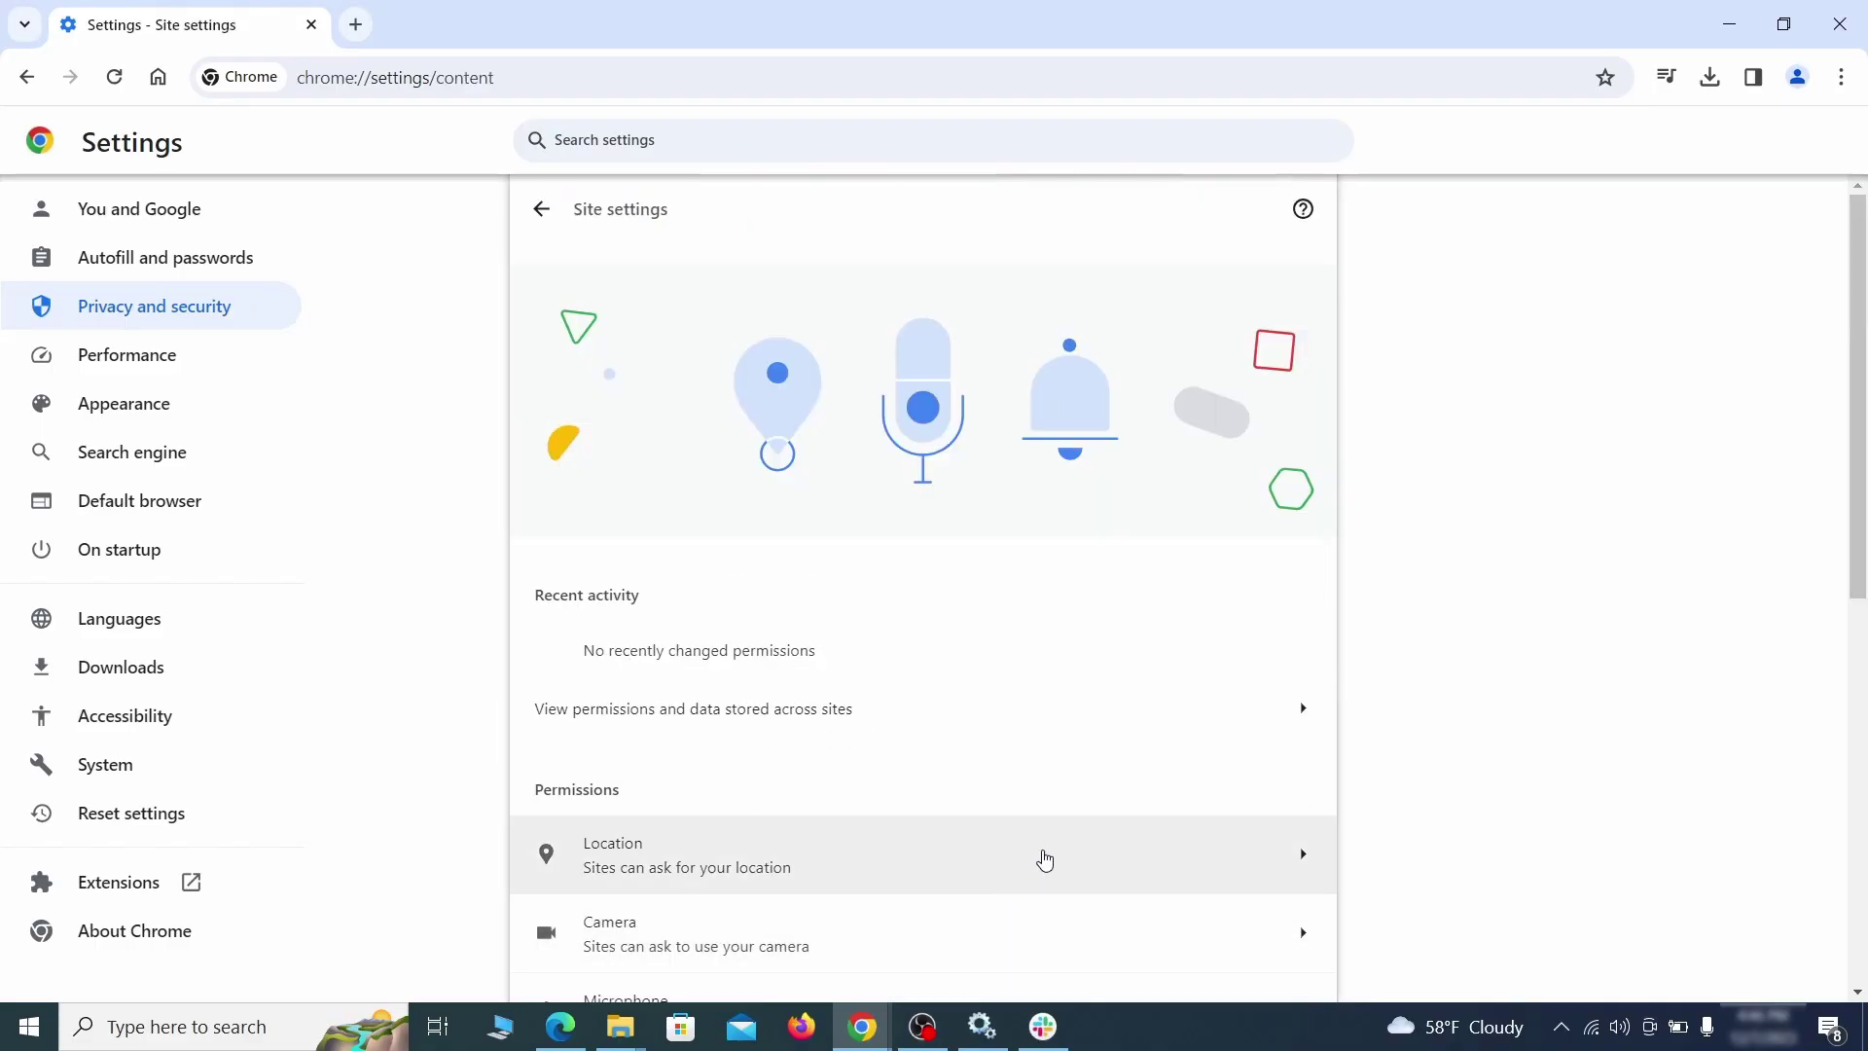
pyautogui.scroll(-1, 1340, 593)
pyautogui.scroll(-4, 1334, 591)
pyautogui.scroll(-1, 1297, 451)
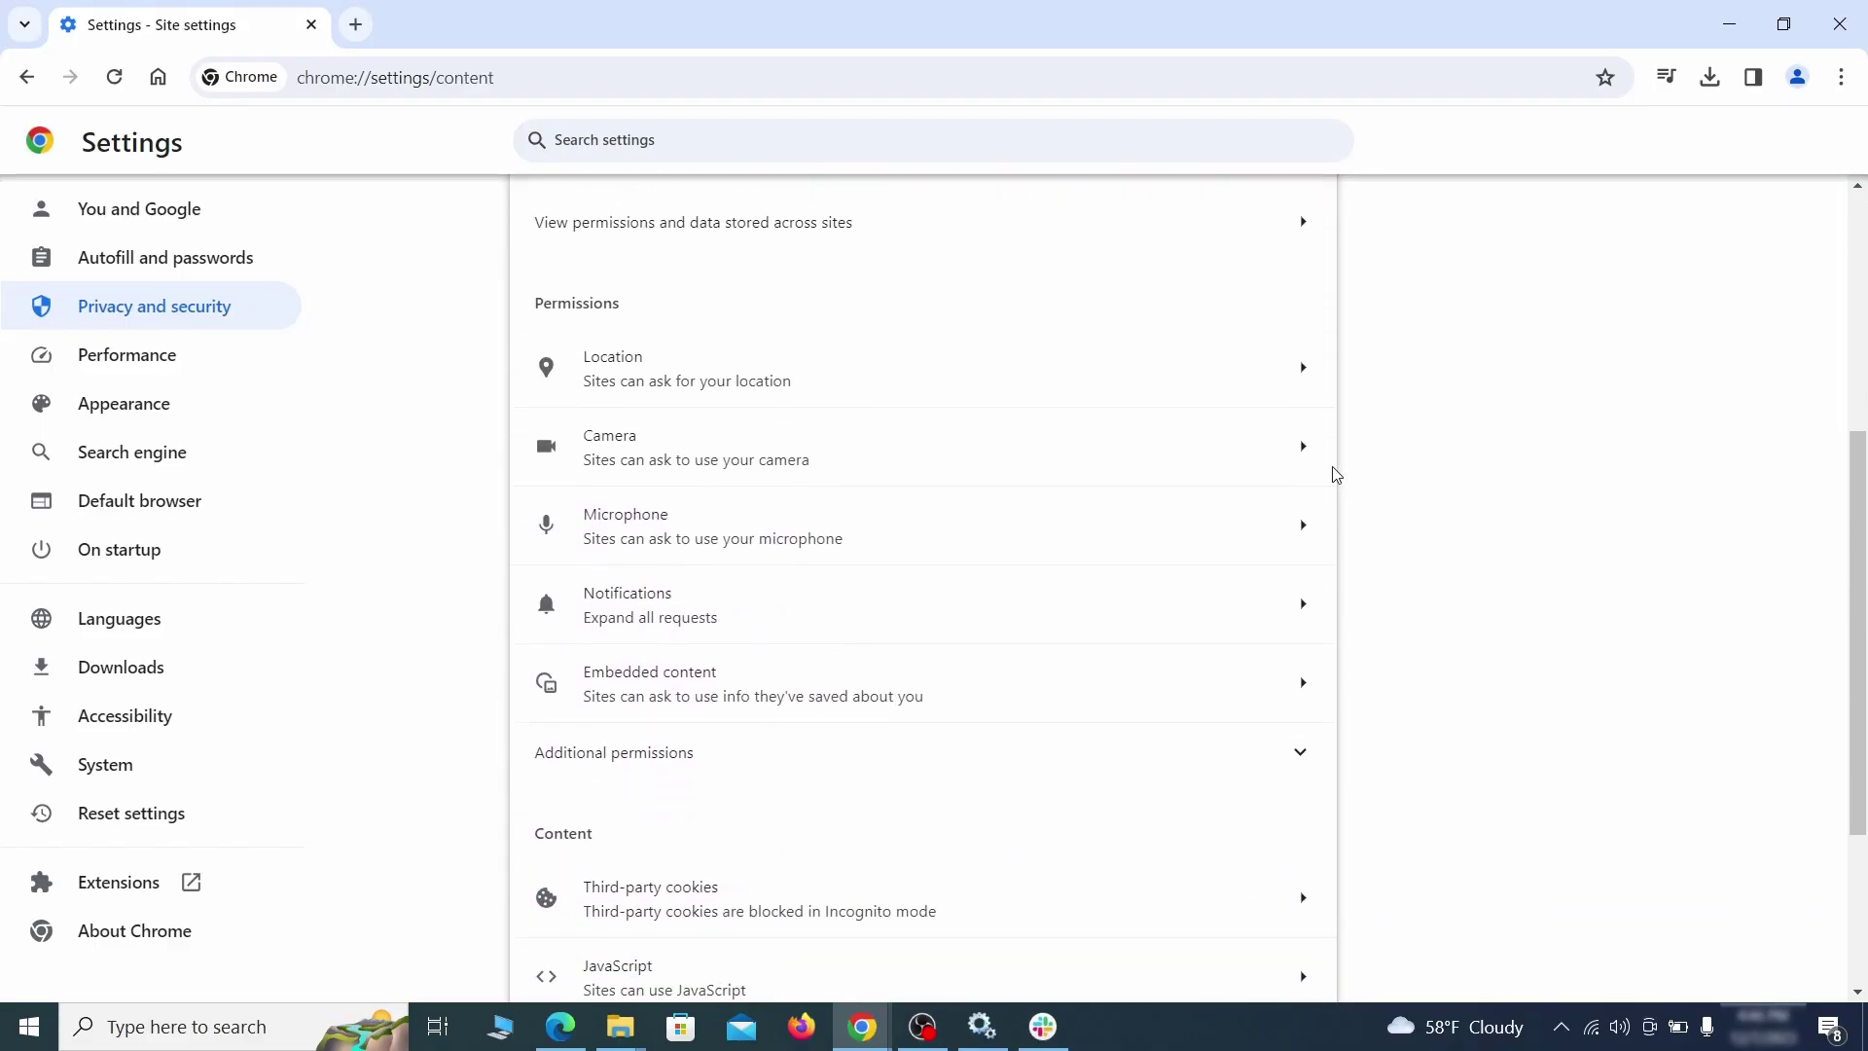
pyautogui.click(942, 380)
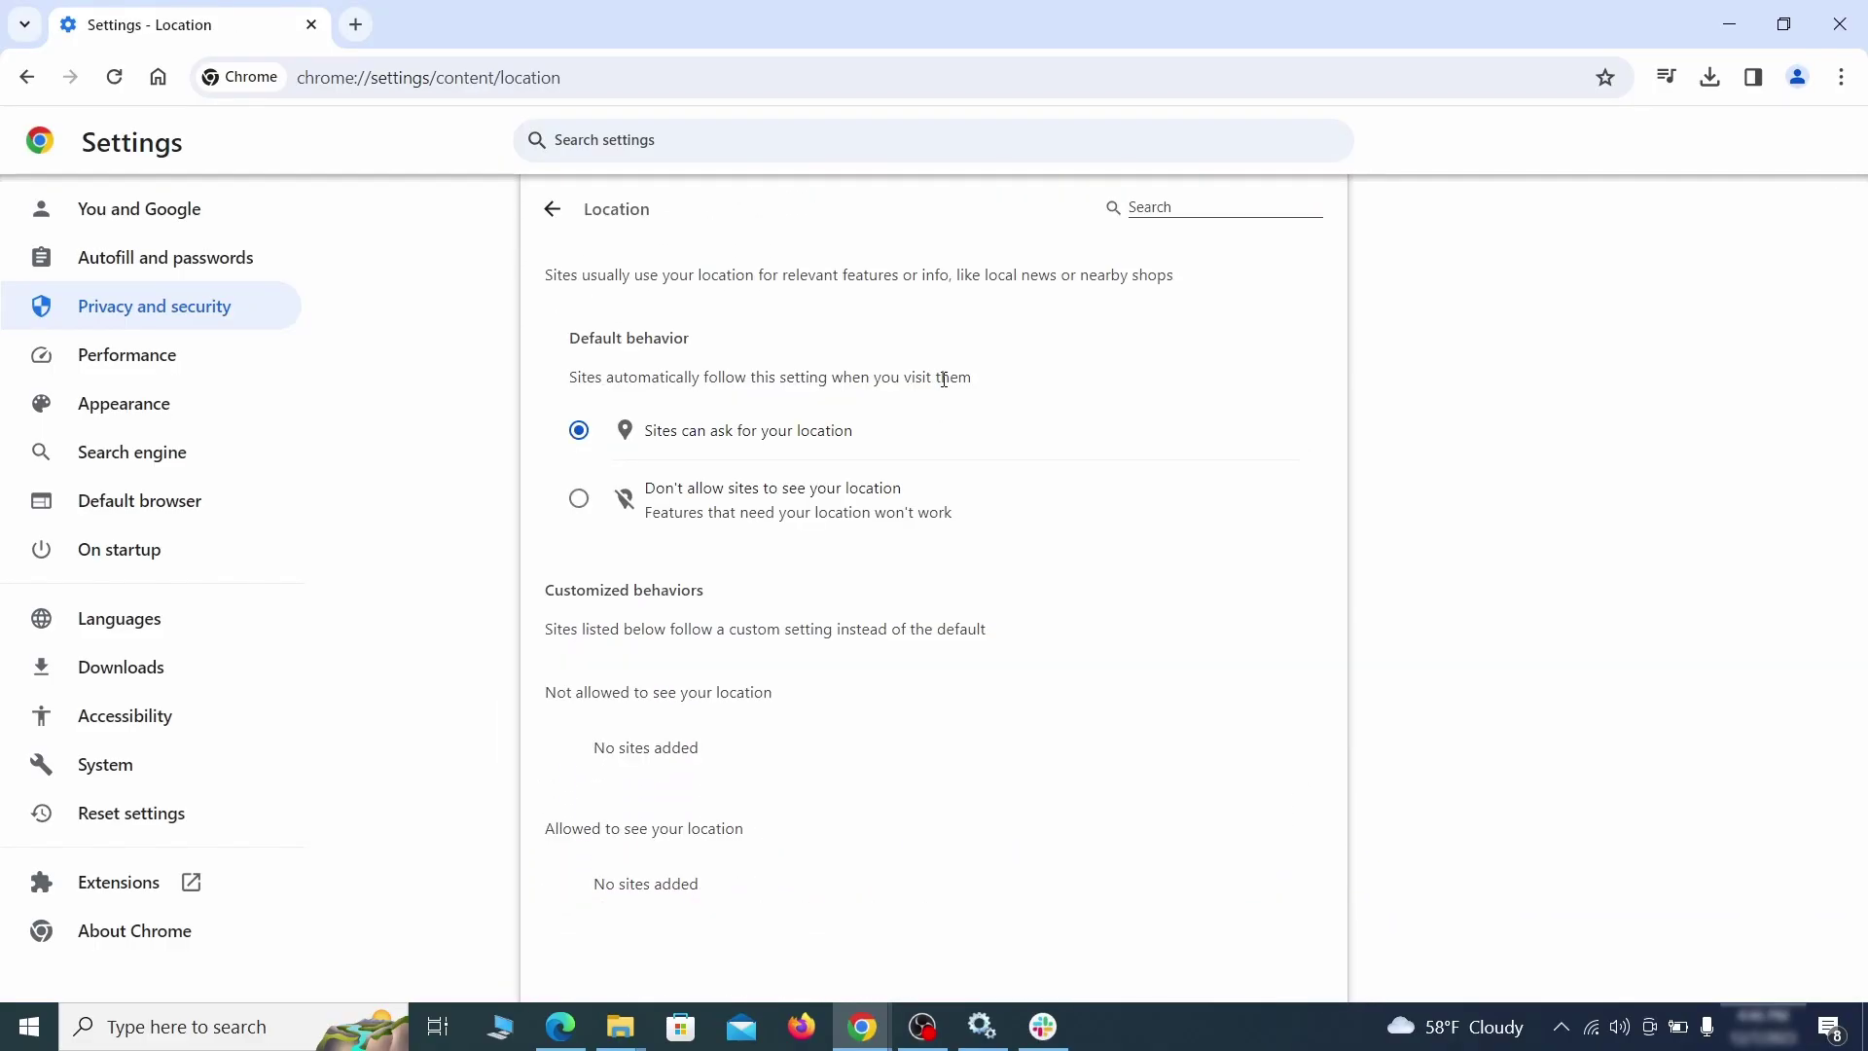
pyautogui.click(26, 78)
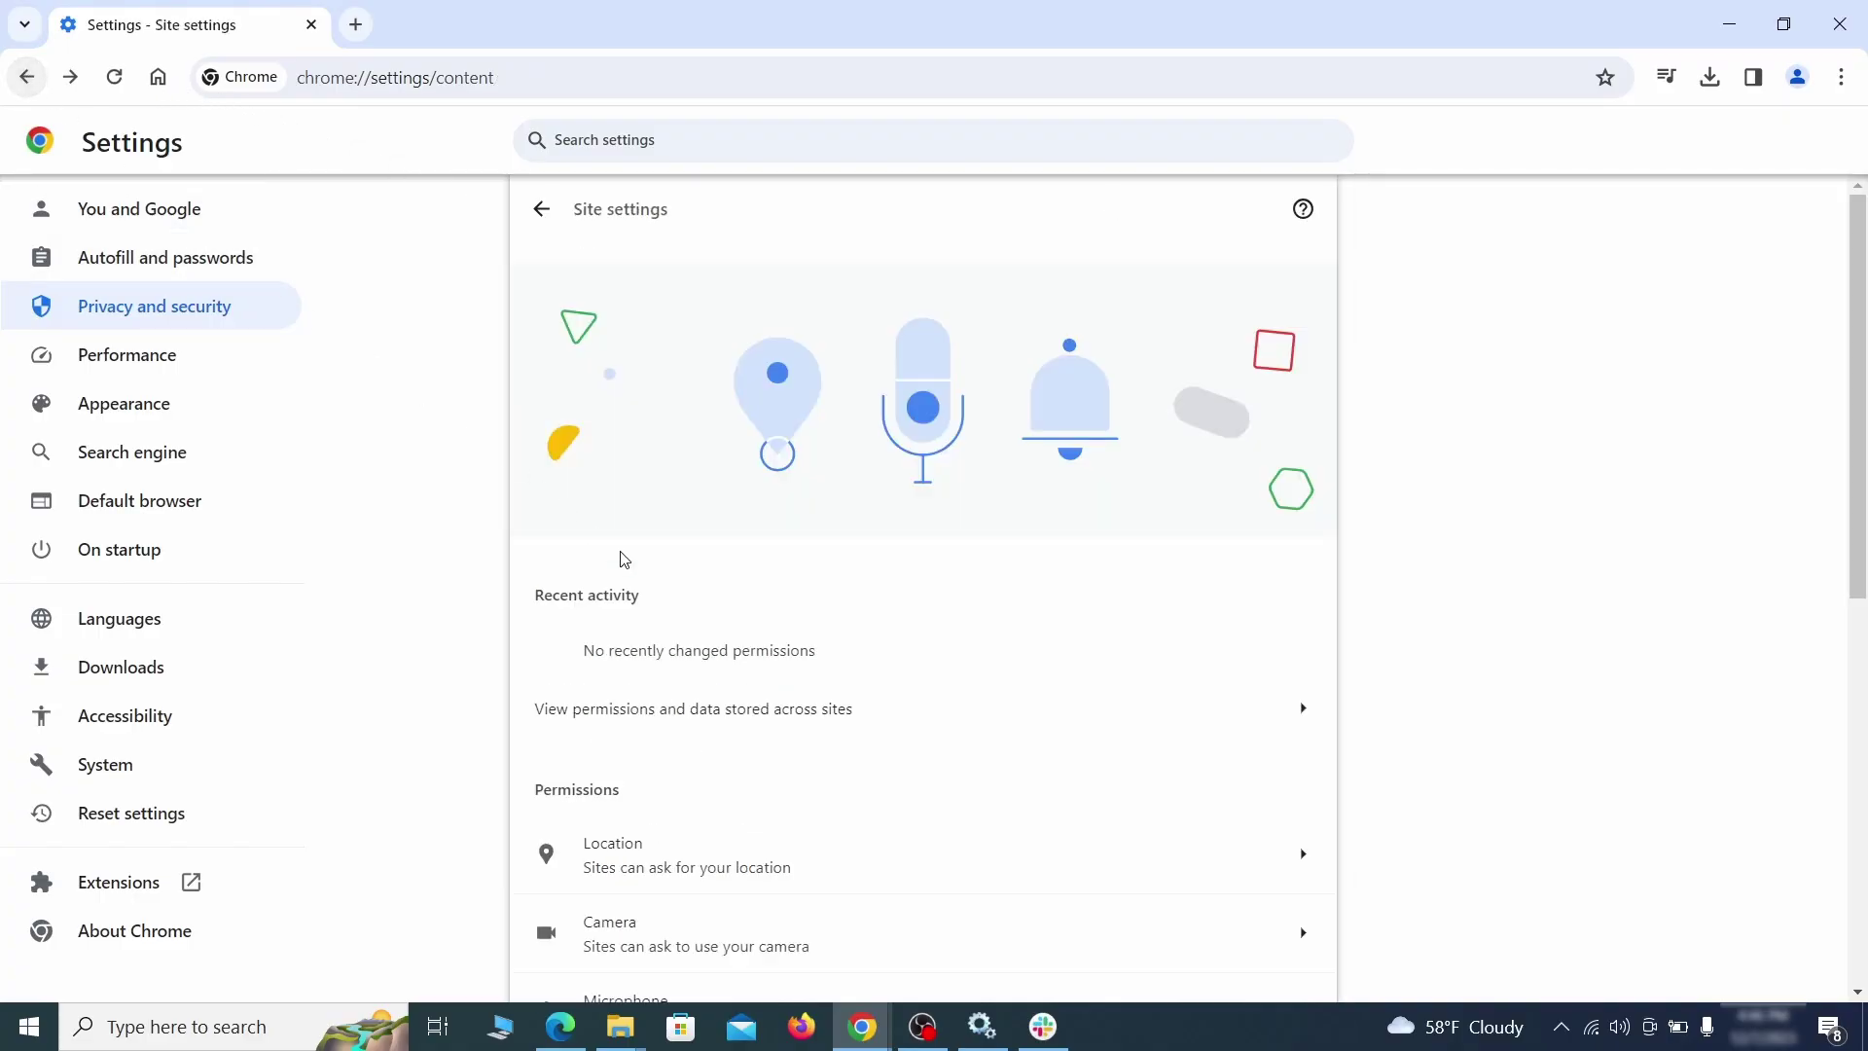
pyautogui.scroll(-5, 672, 560)
pyautogui.click(738, 458)
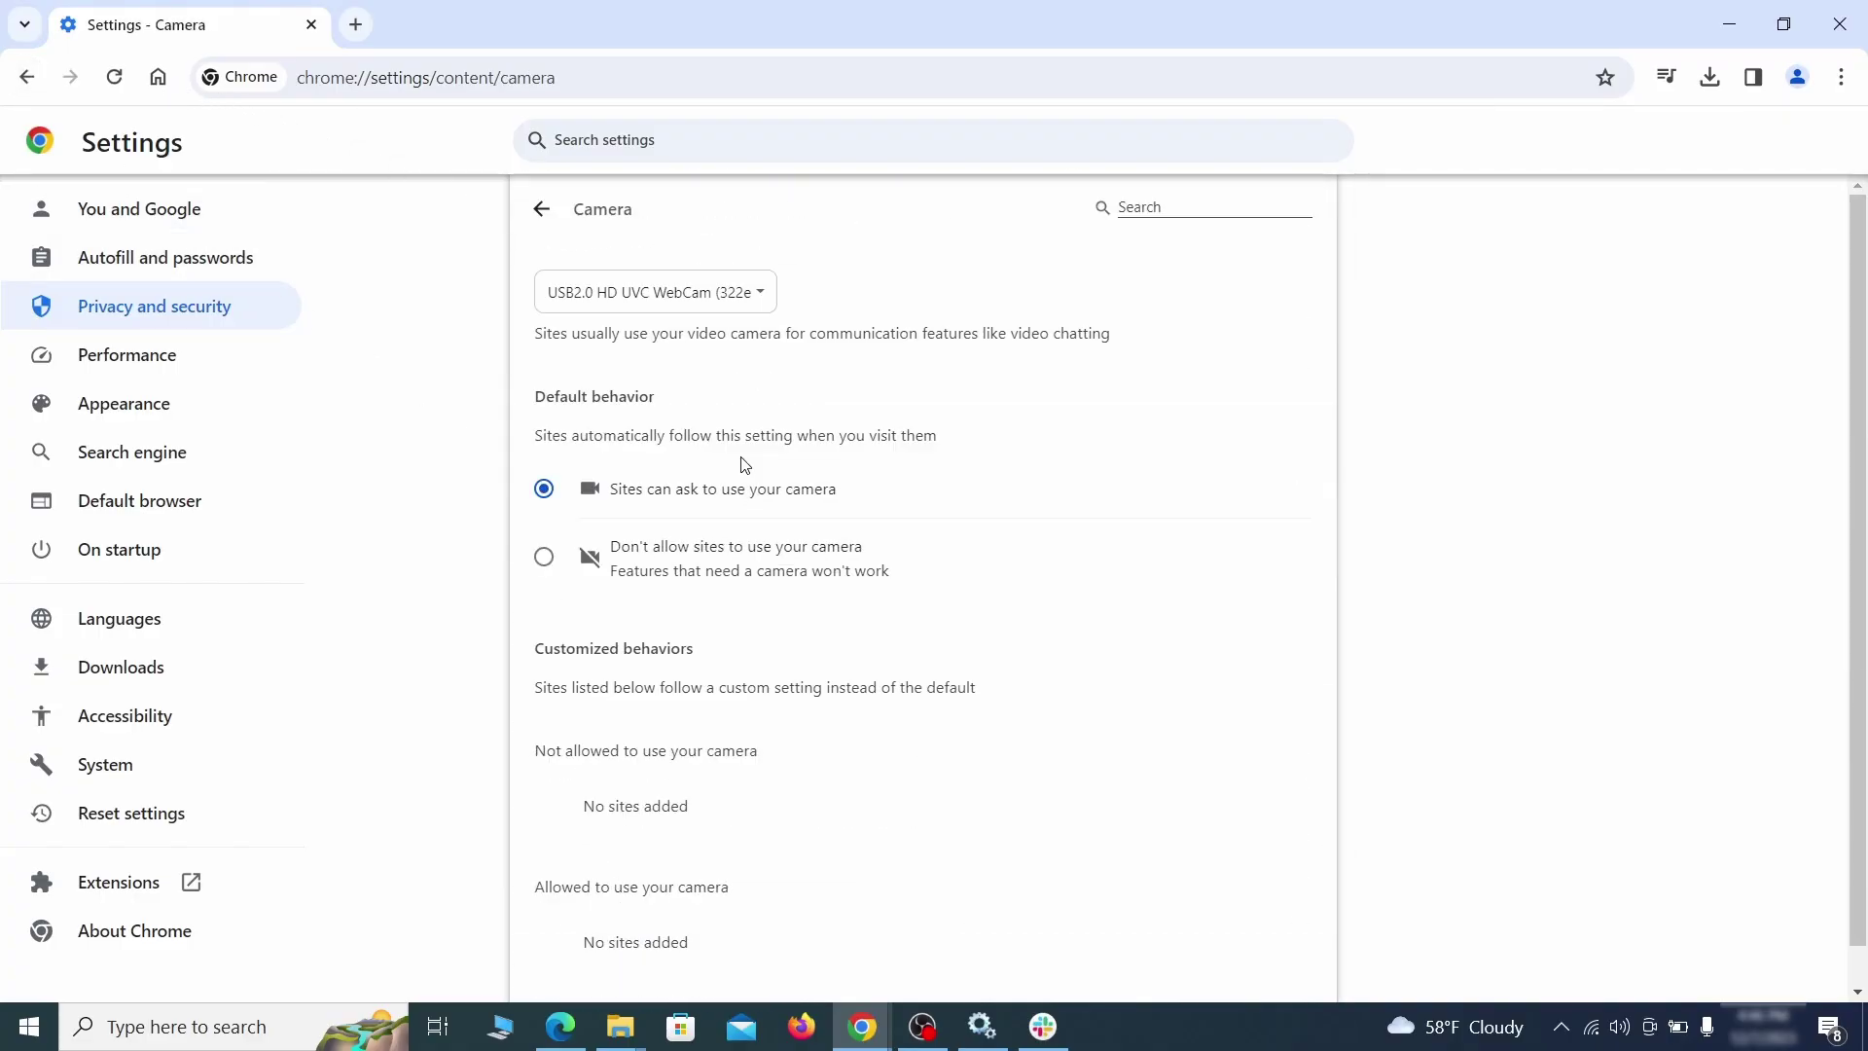
# - Remove ExampleRougeURL.com's notification permission
pyautogui.scroll(-1, 476, 633)
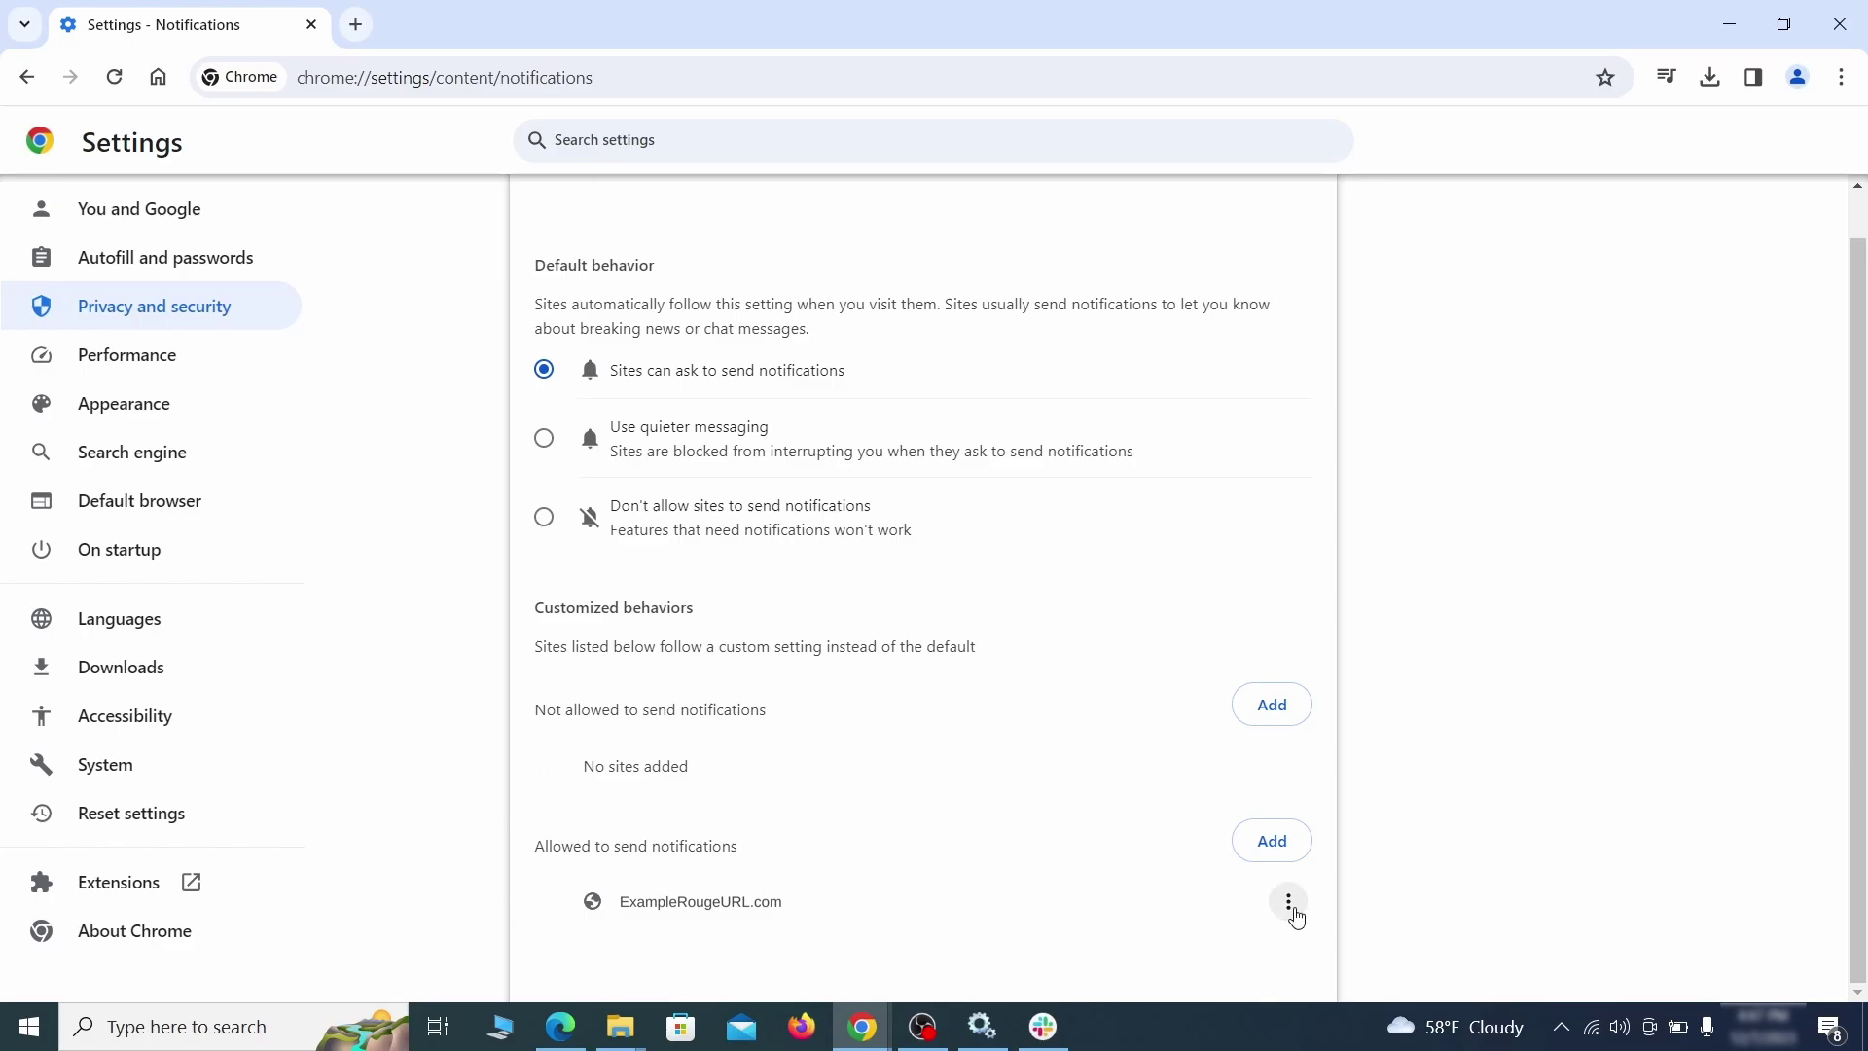
pyautogui.click(1289, 904)
pyautogui.click(1231, 900)
pyautogui.hotkey('alt', 'Left')
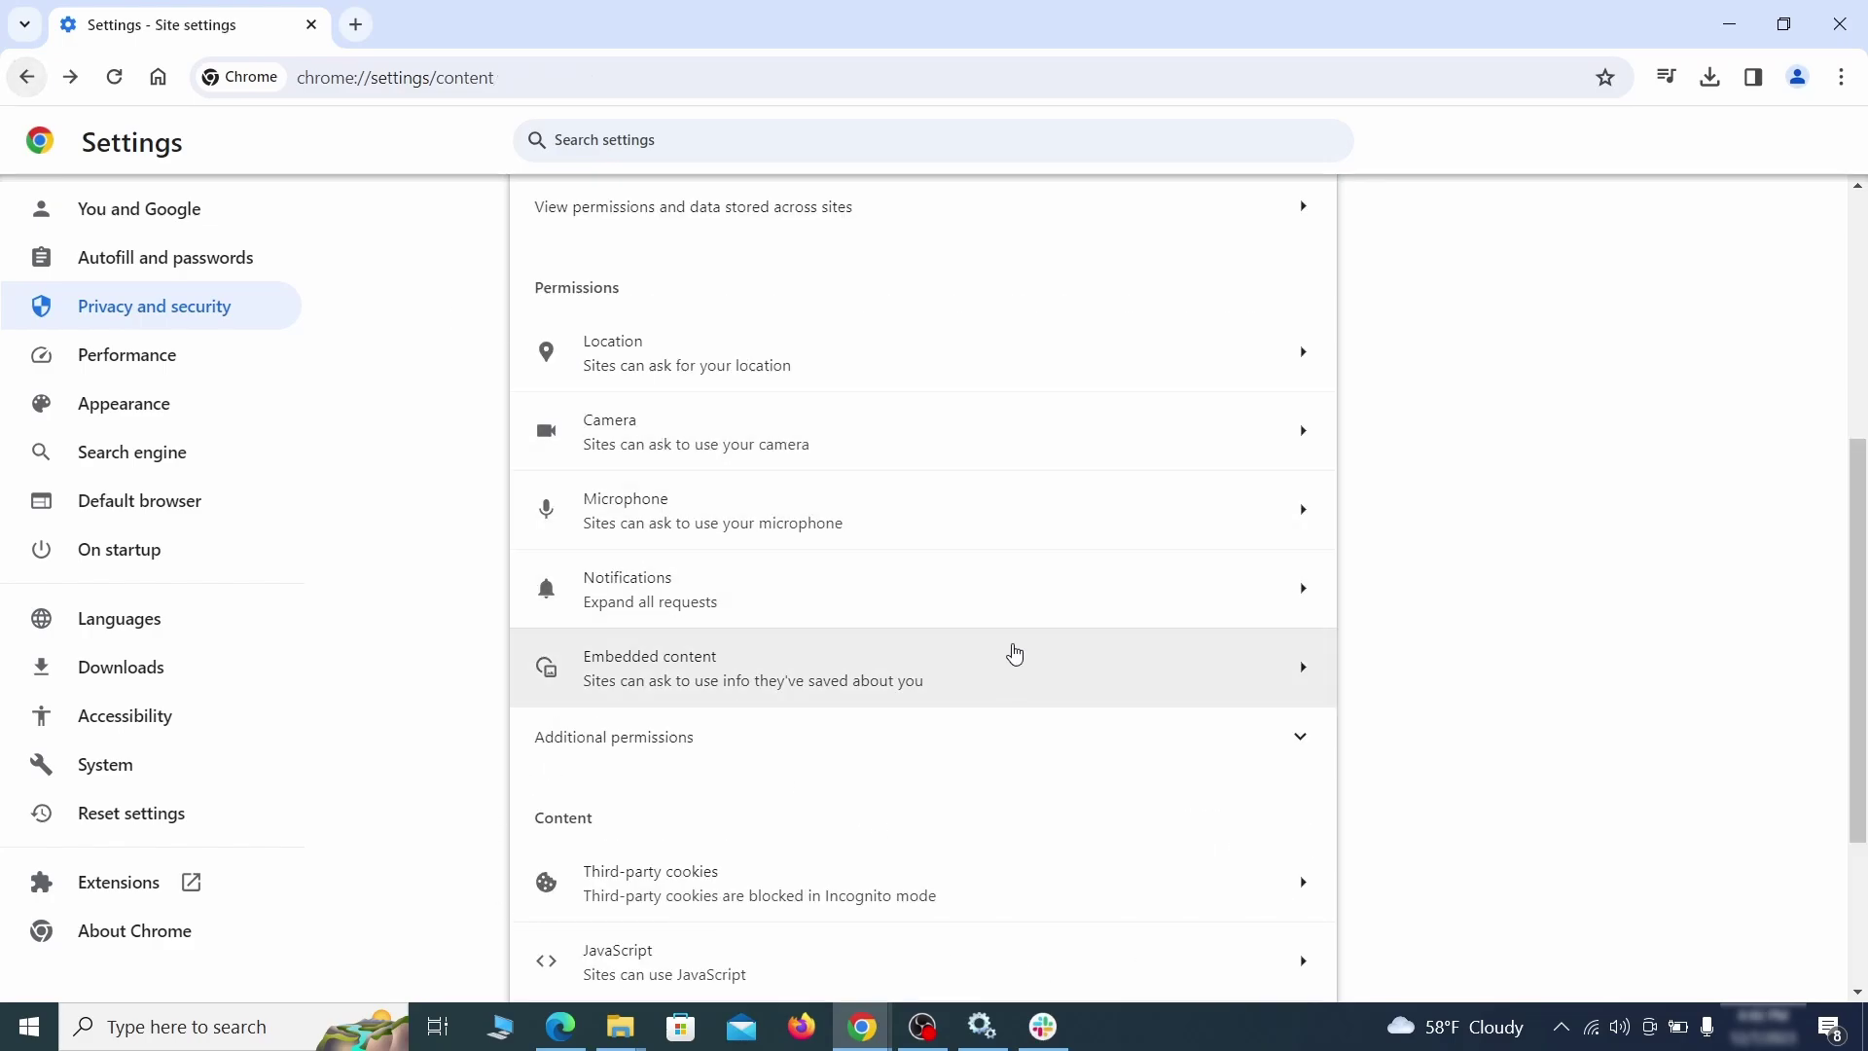
# - In Third-party cookies, delete ExampleRougeURL.com from the allowed sites list
pyautogui.scroll(-2, 1013, 655)
pyautogui.click(1007, 652)
pyautogui.scroll(-5, 1030, 721)
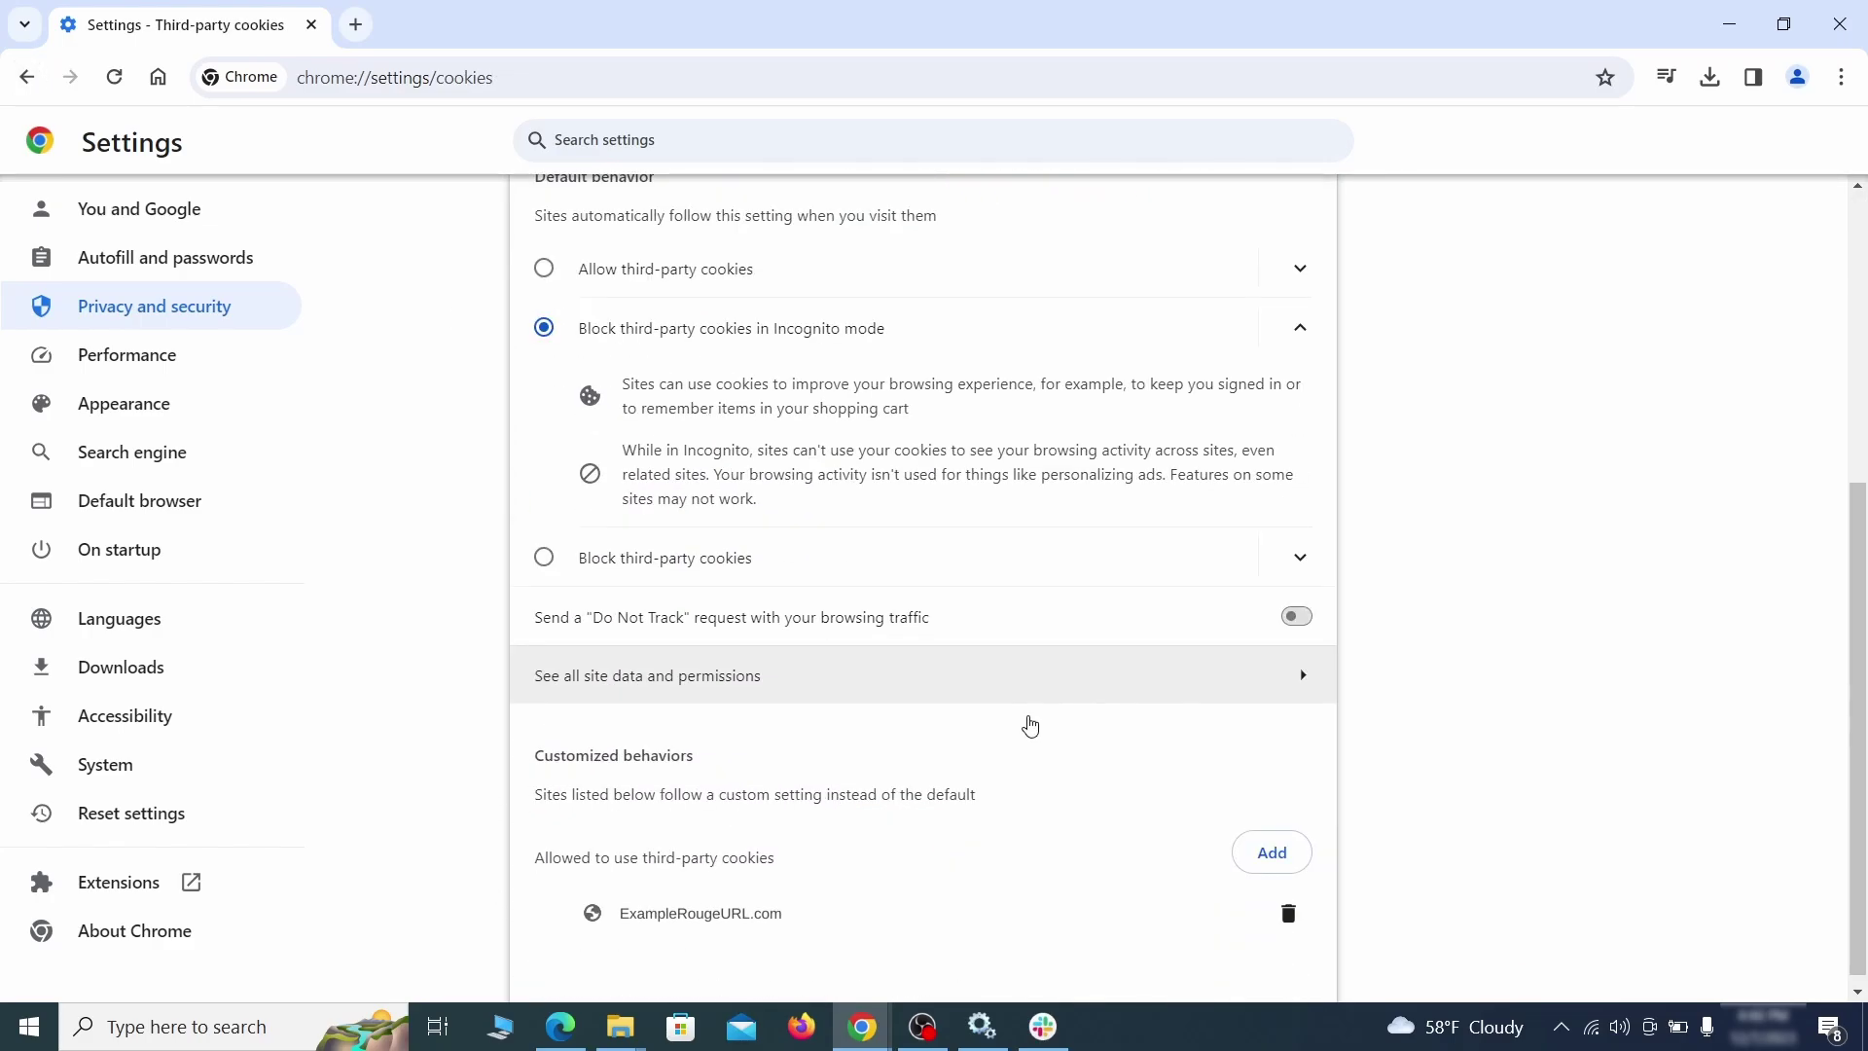
pyautogui.click(1295, 919)
pyautogui.hotkey('alt', 'Left')
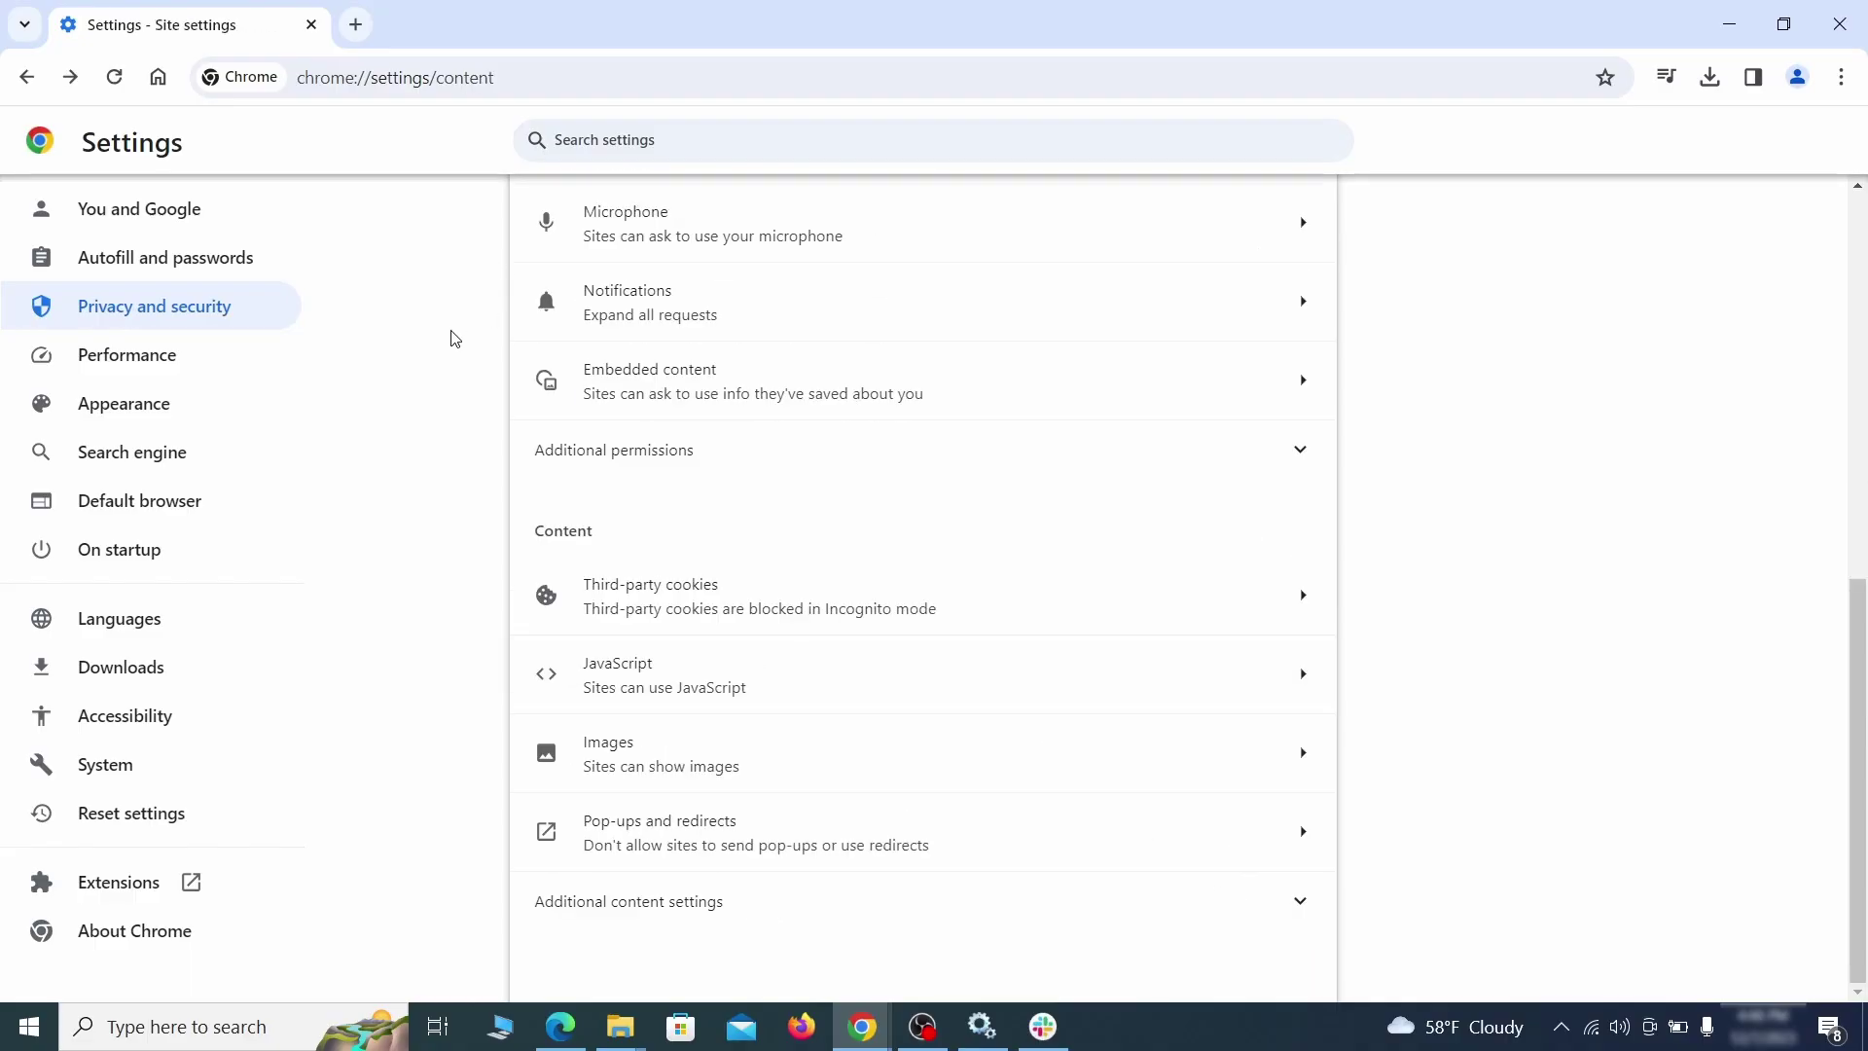
# - Clear the ExampleRougeURL.com home page address and turn off Show home button
pyautogui.click(254, 408)
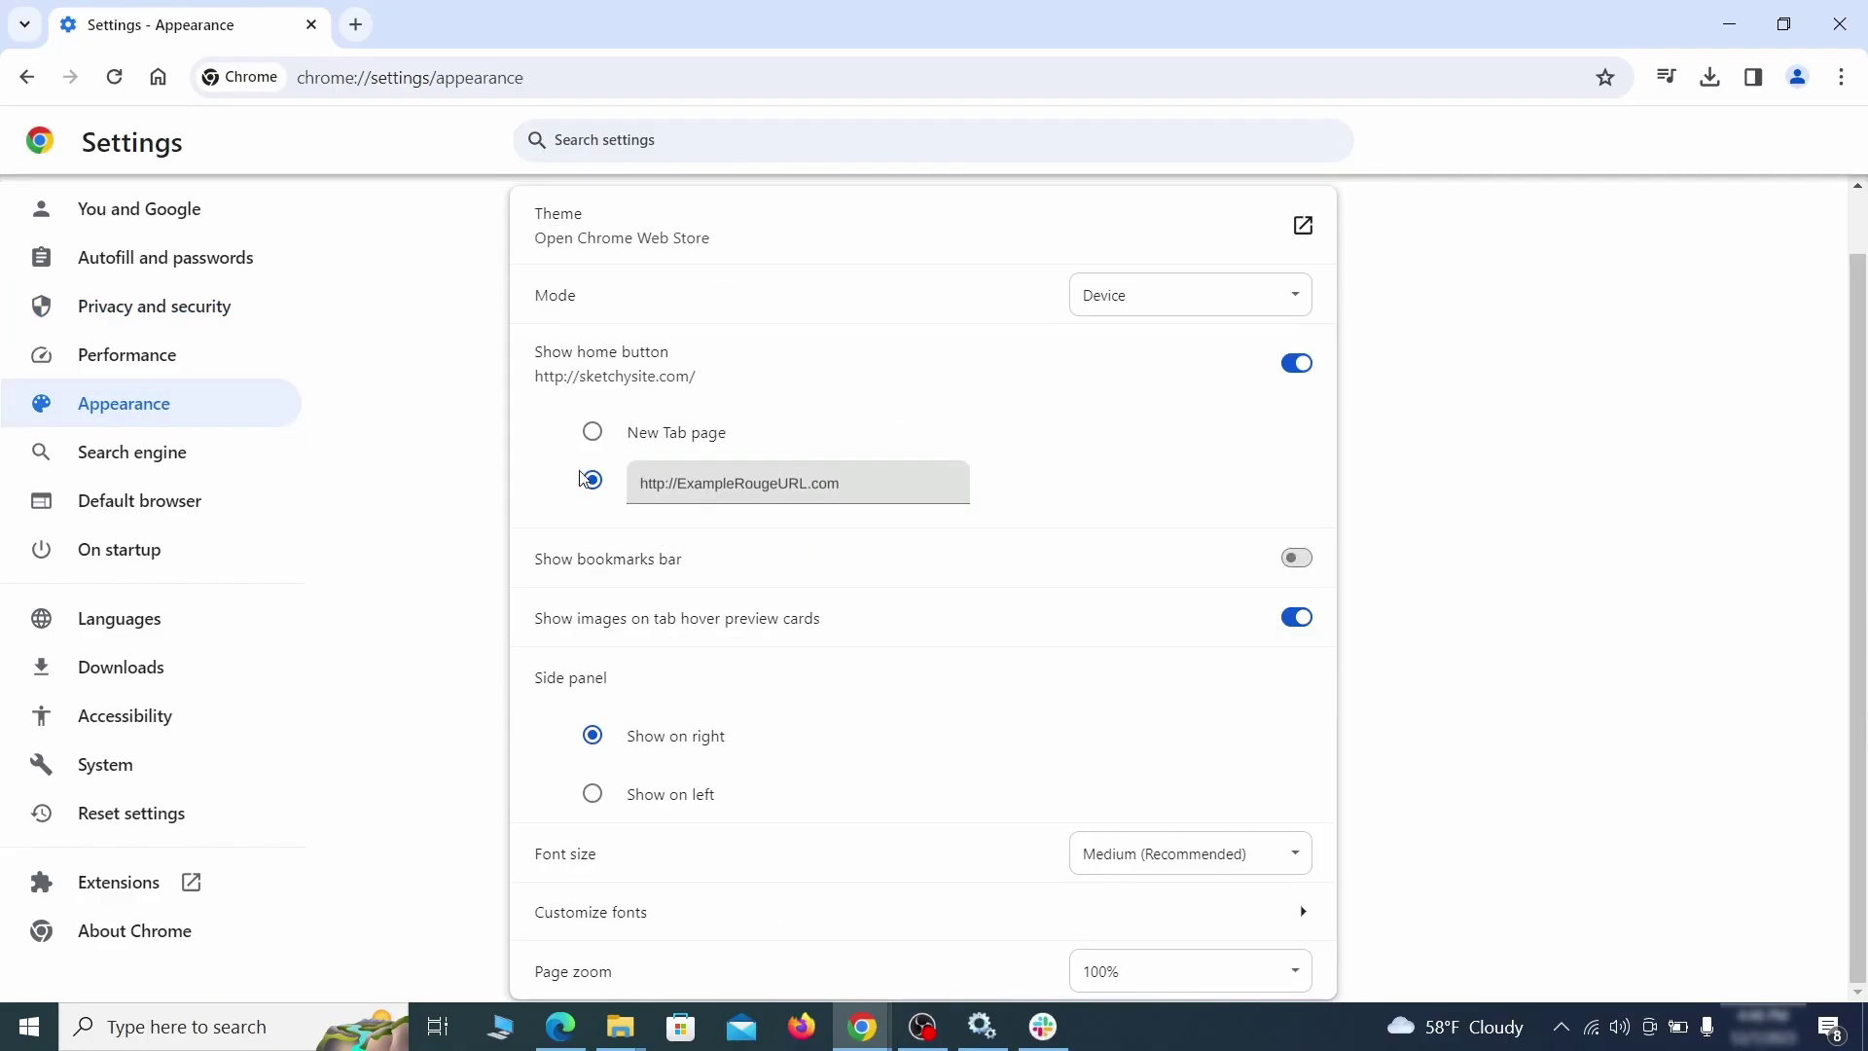
pyautogui.moveTo(840, 501); pyautogui.dragTo(619, 485)
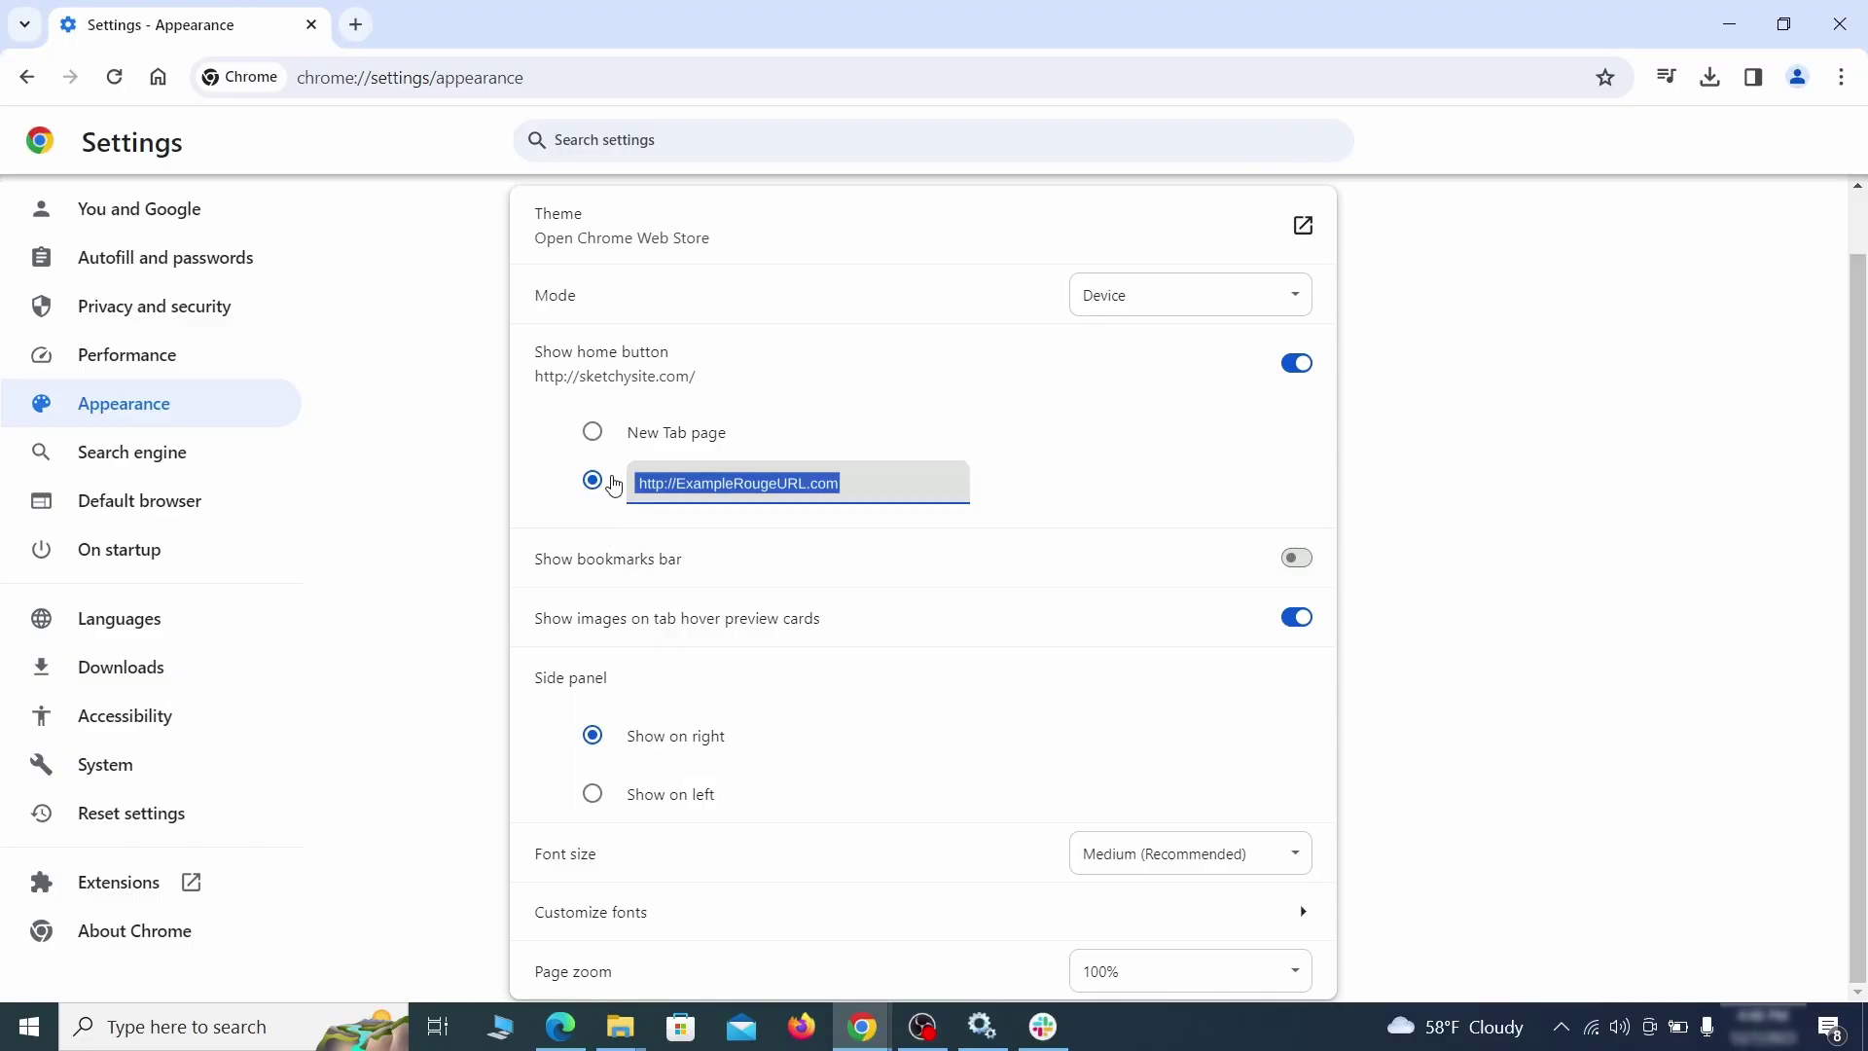
pyautogui.press('BackSpace')
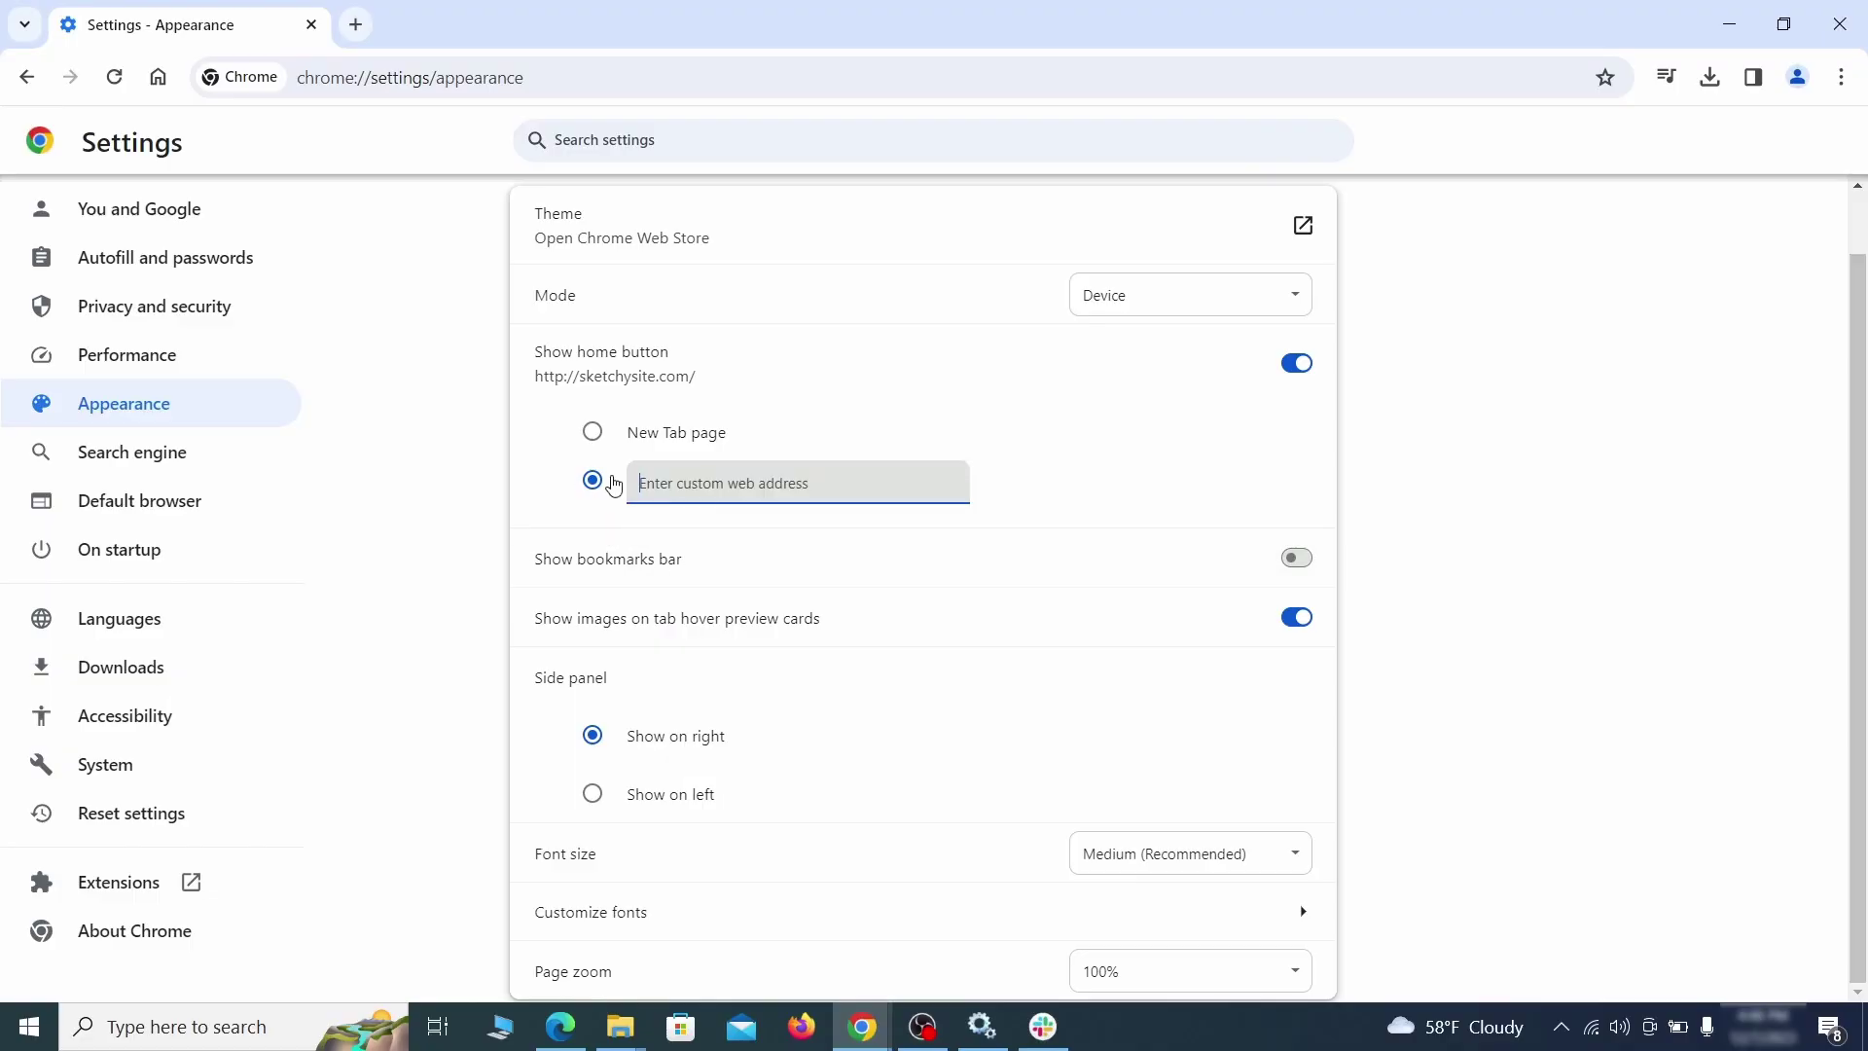
pyautogui.click(778, 365)
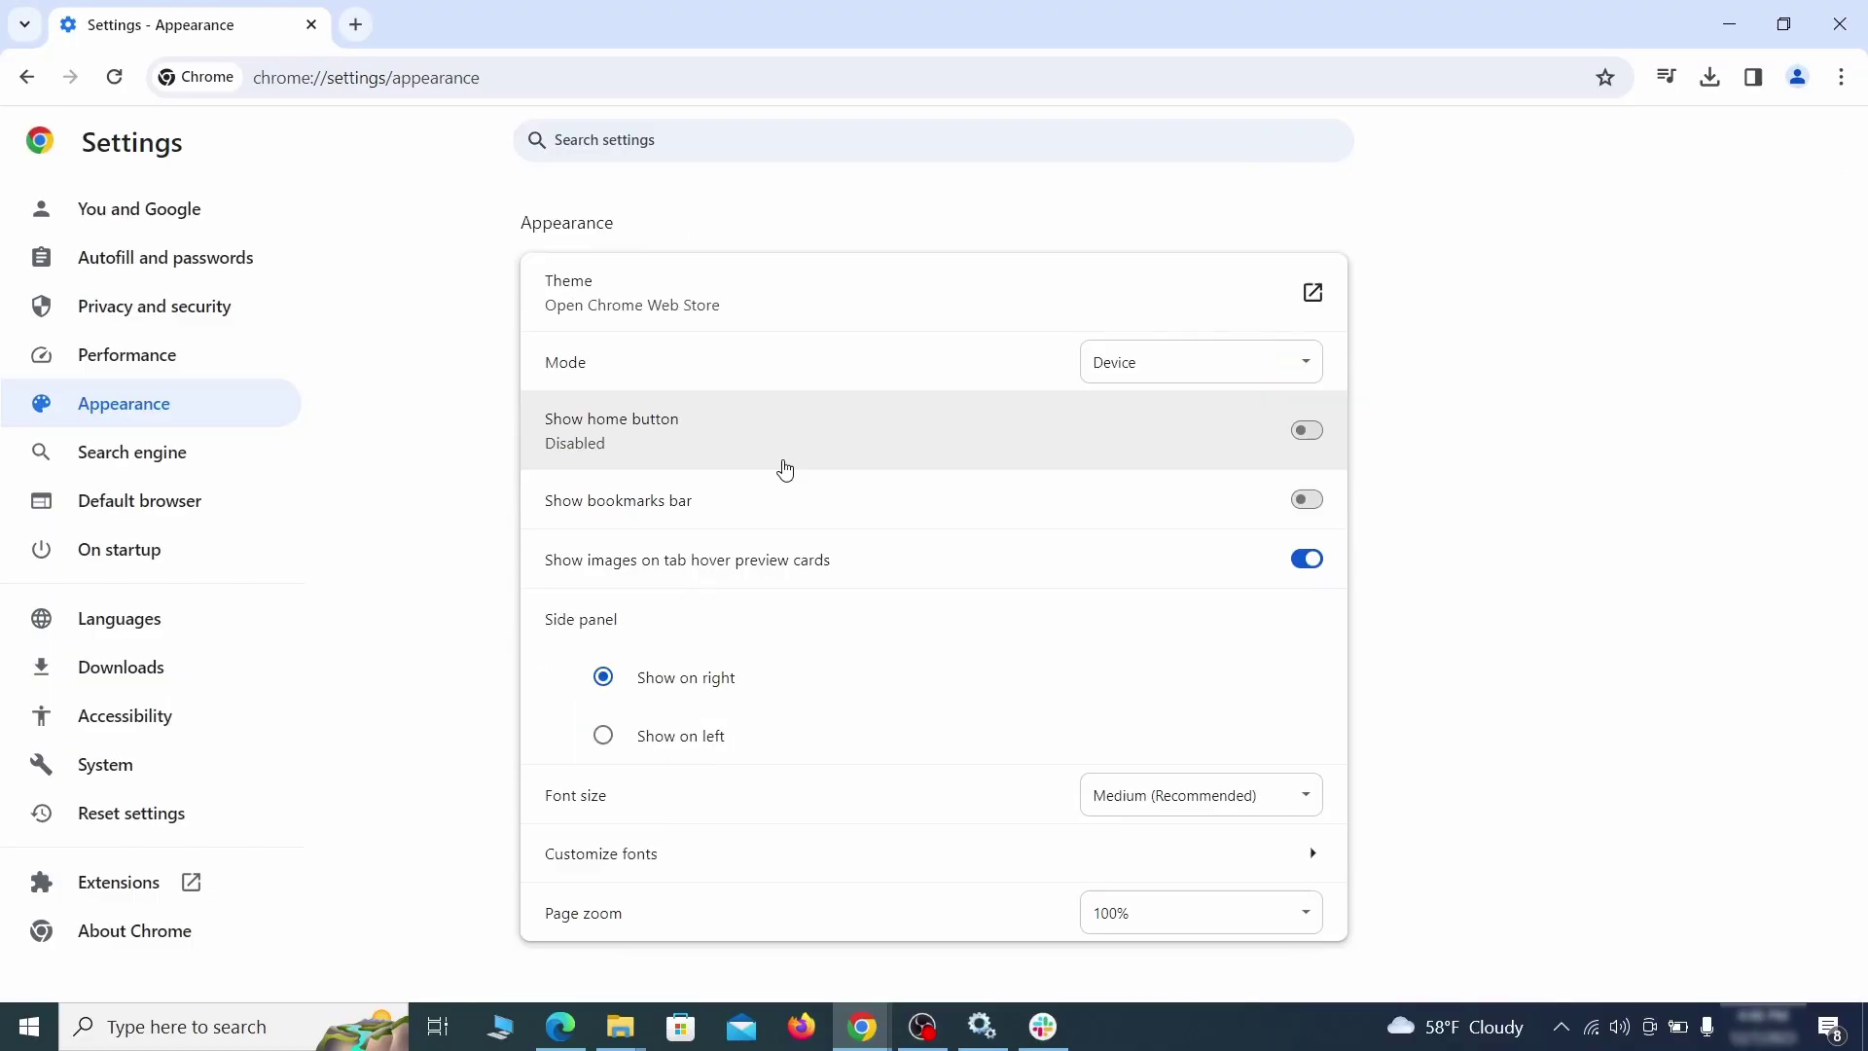
# - Set Google as default search engine and delete the ExampleRougeURL.com site search shortcut
pyautogui.click(195, 454)
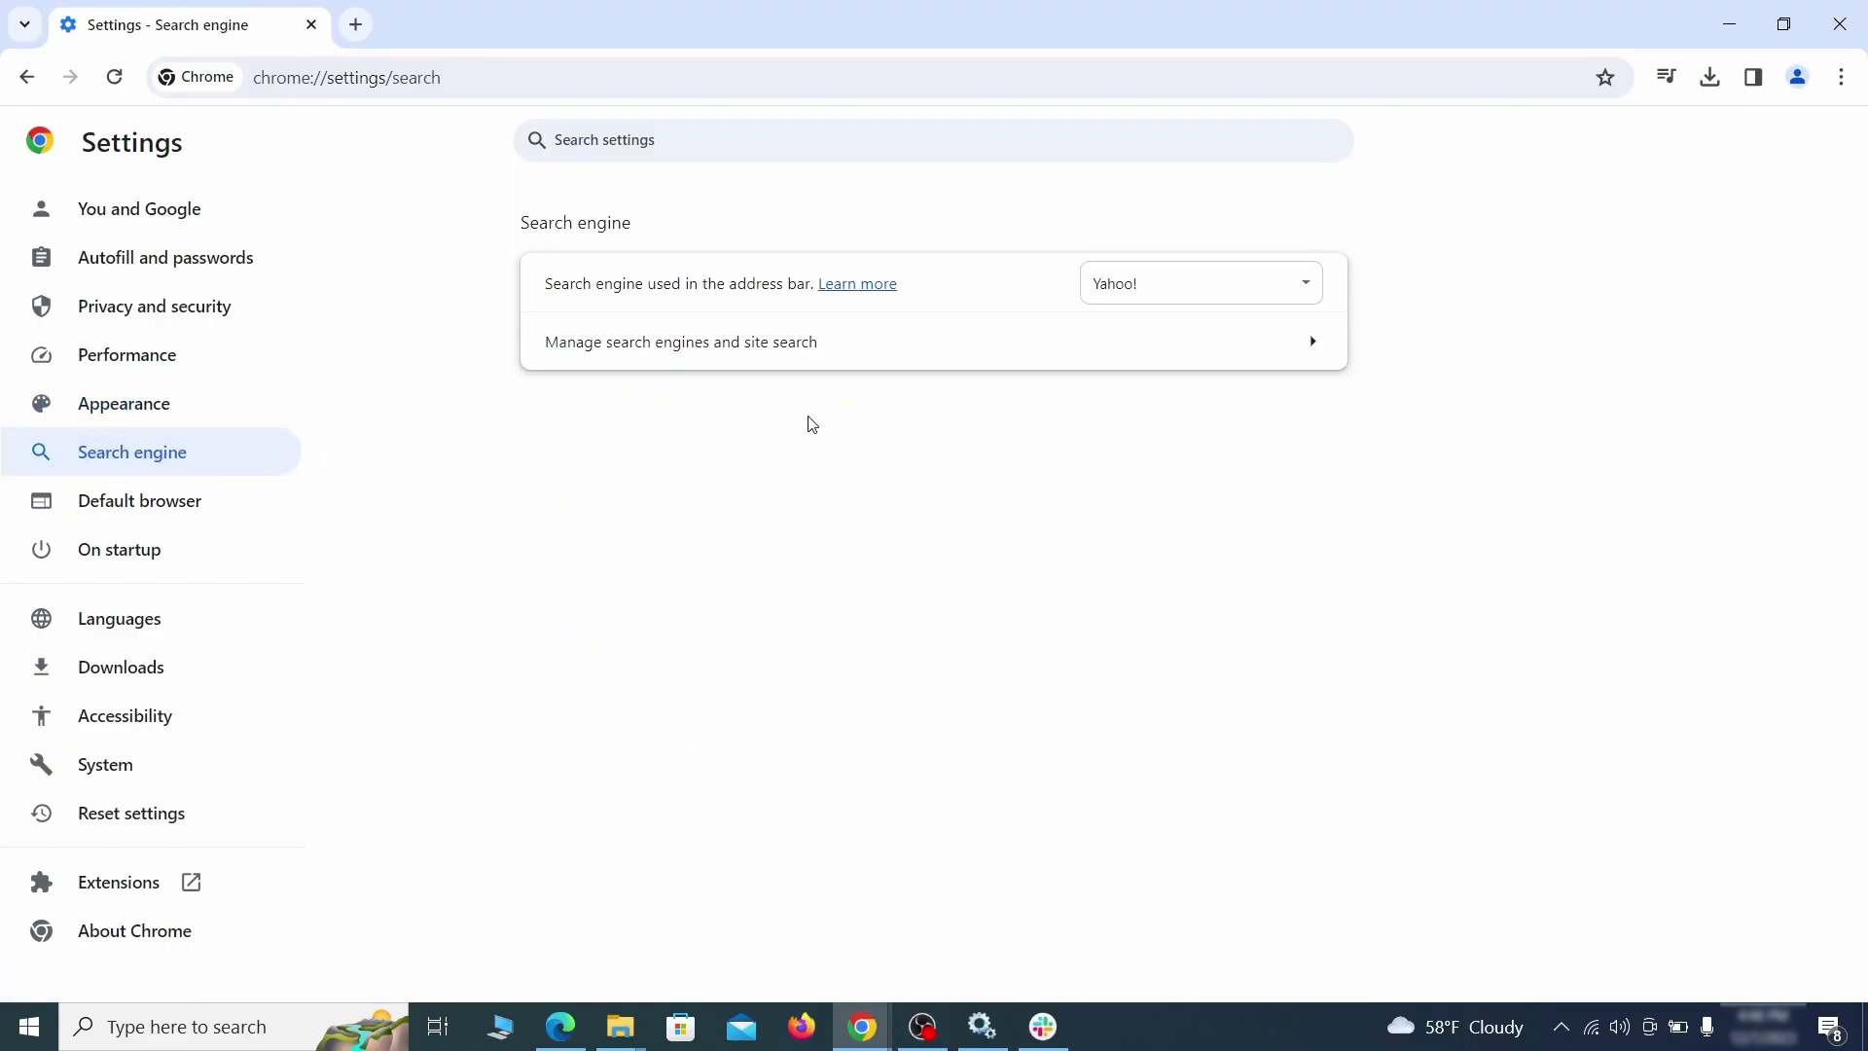
pyautogui.click(1278, 291)
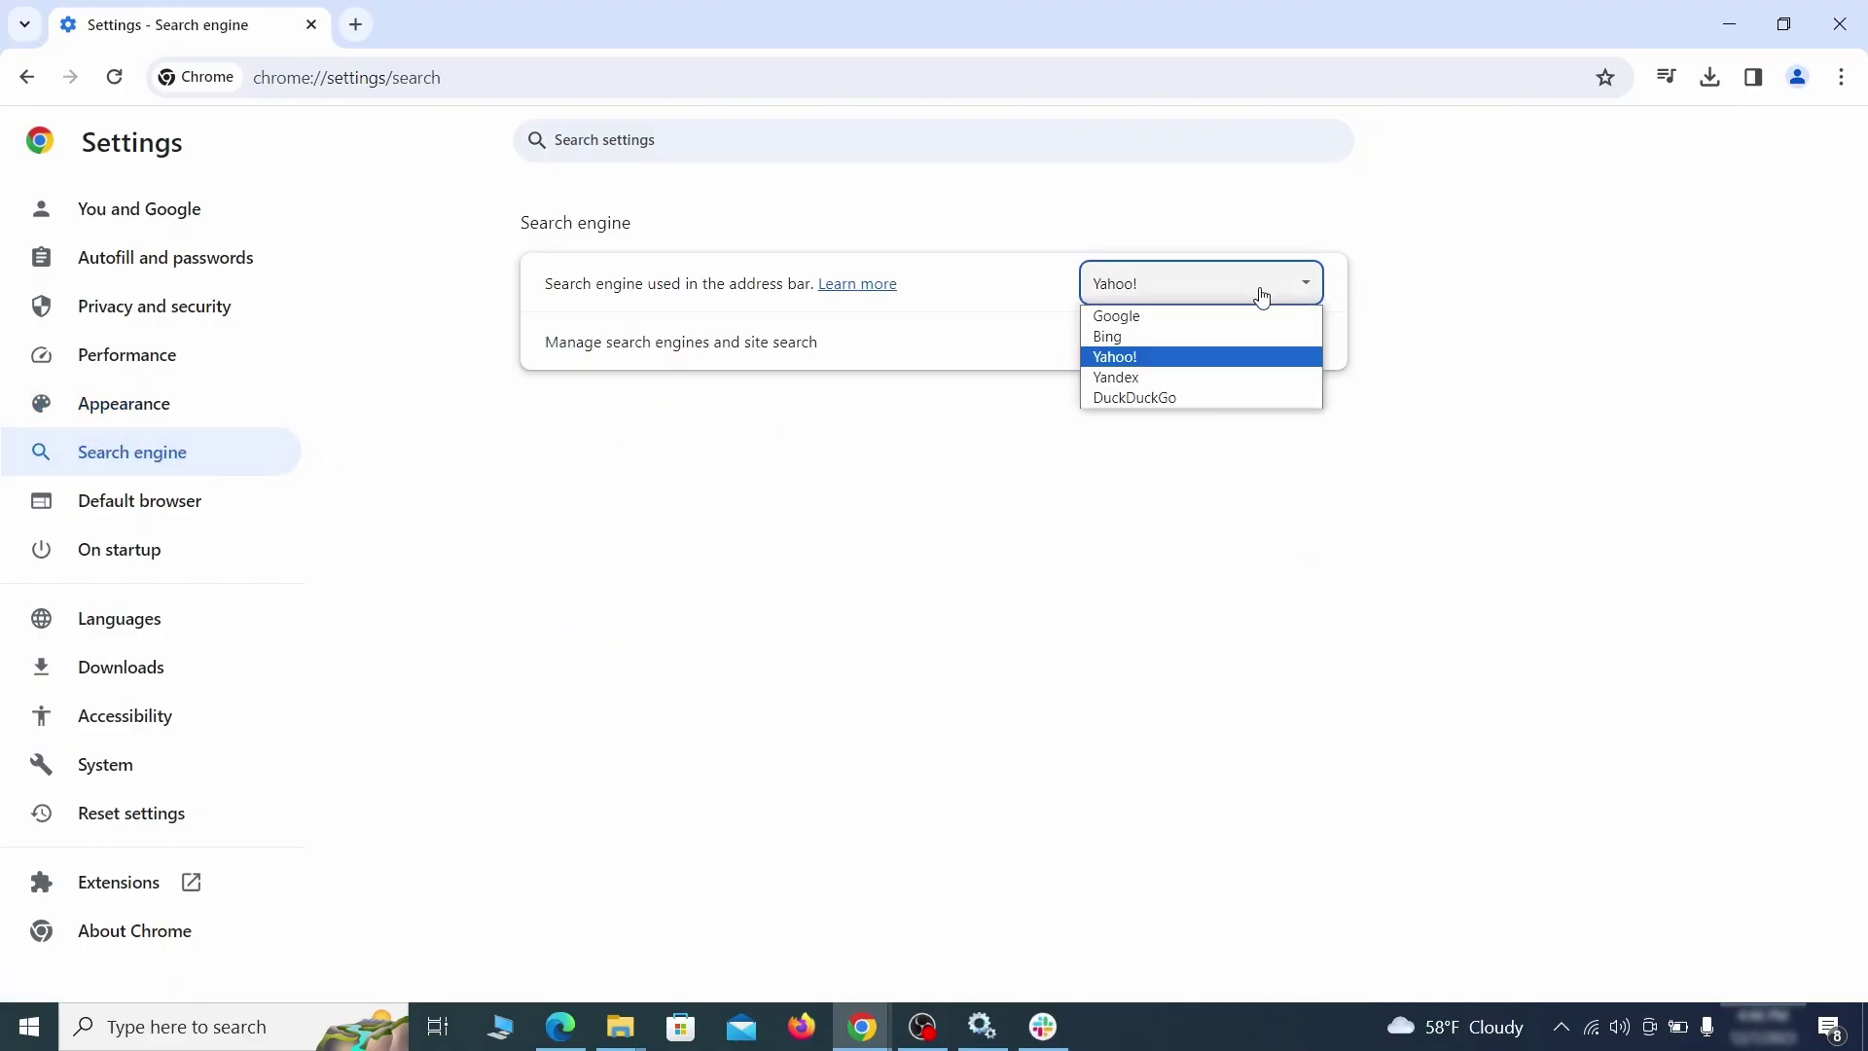
pyautogui.click(1228, 317)
pyautogui.click(1203, 360)
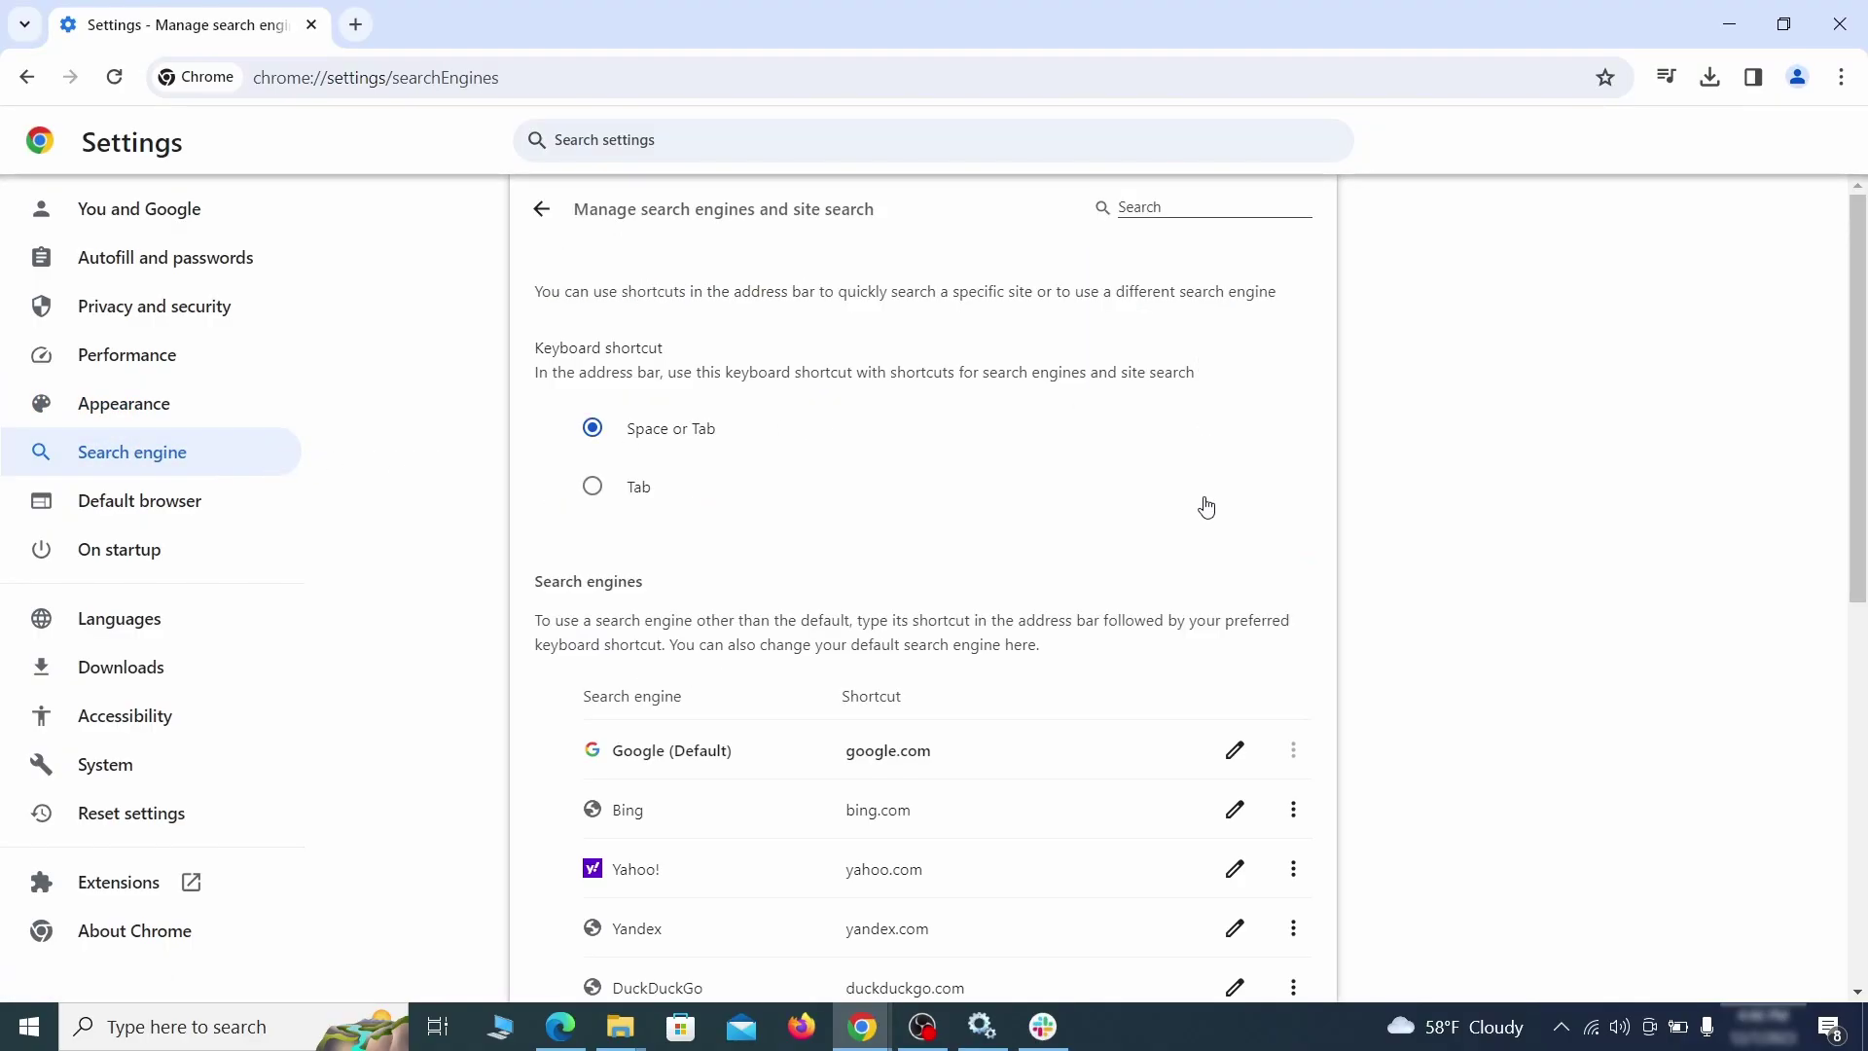
pyautogui.scroll(-8, 1207, 507)
pyautogui.click(1293, 597)
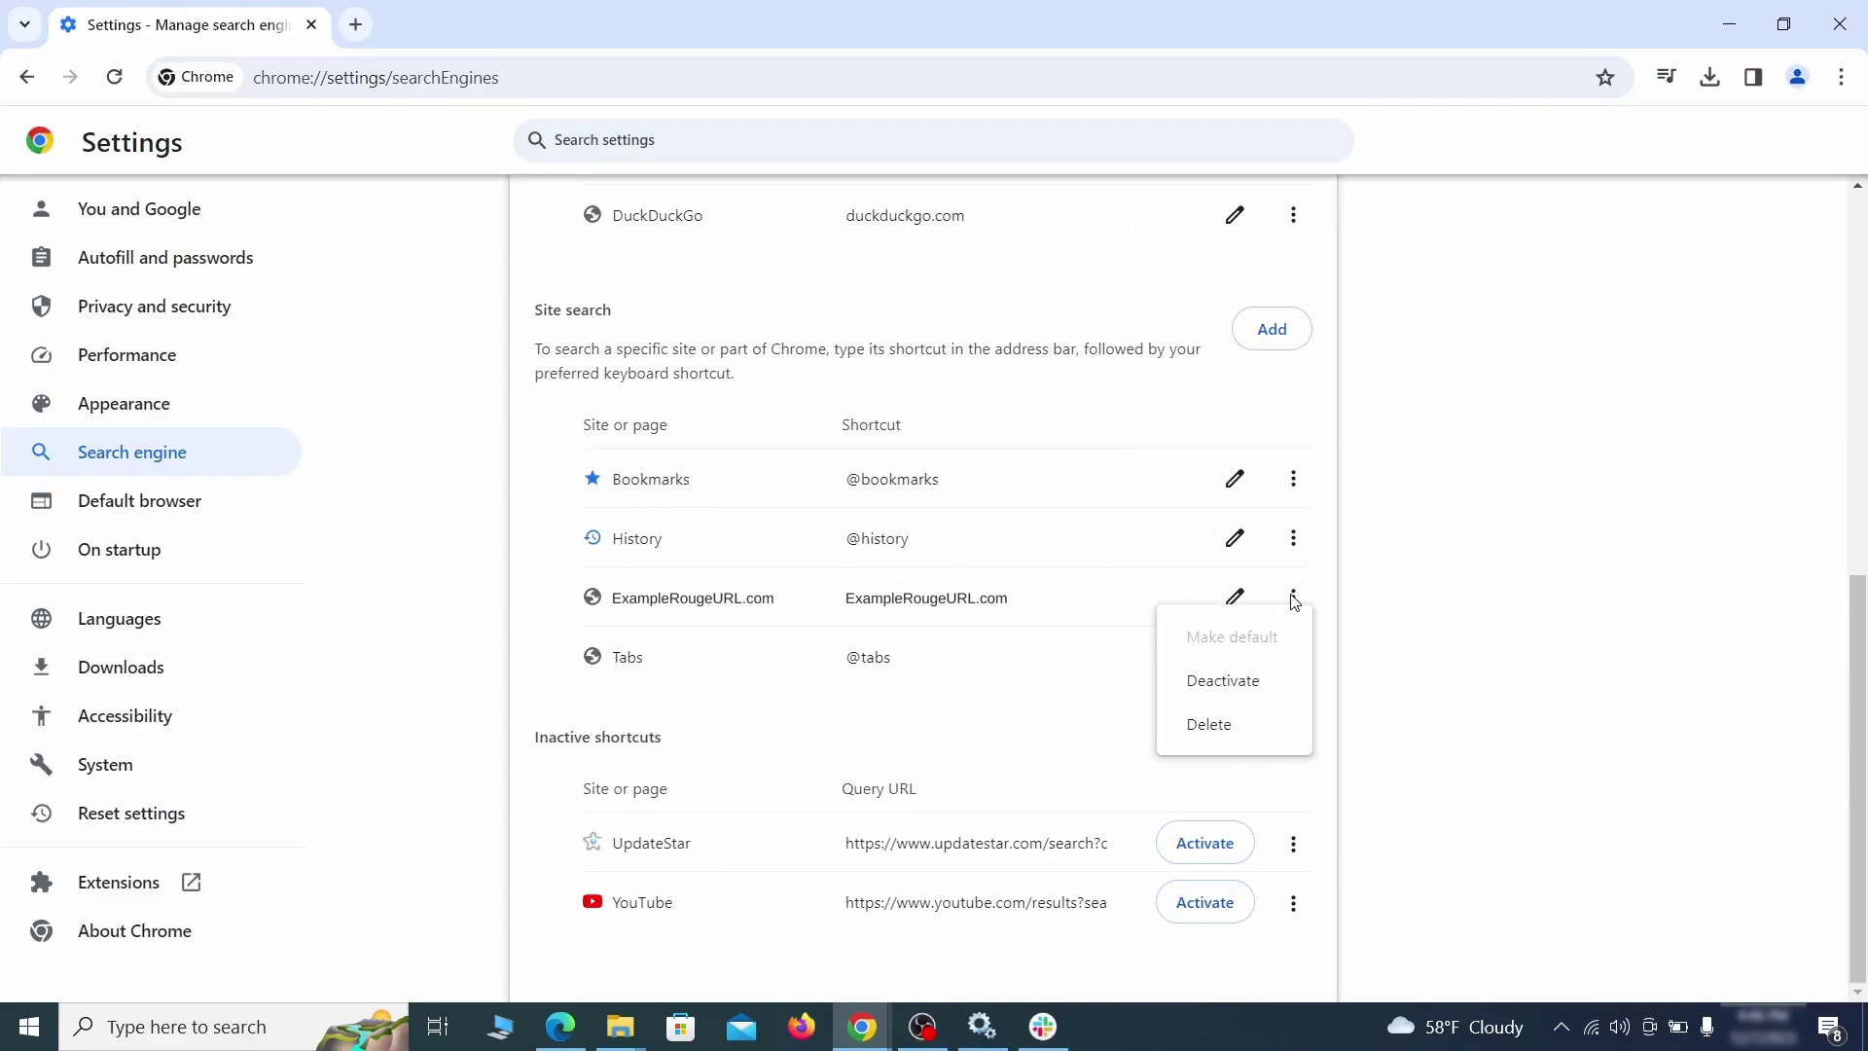
pyautogui.click(1211, 729)
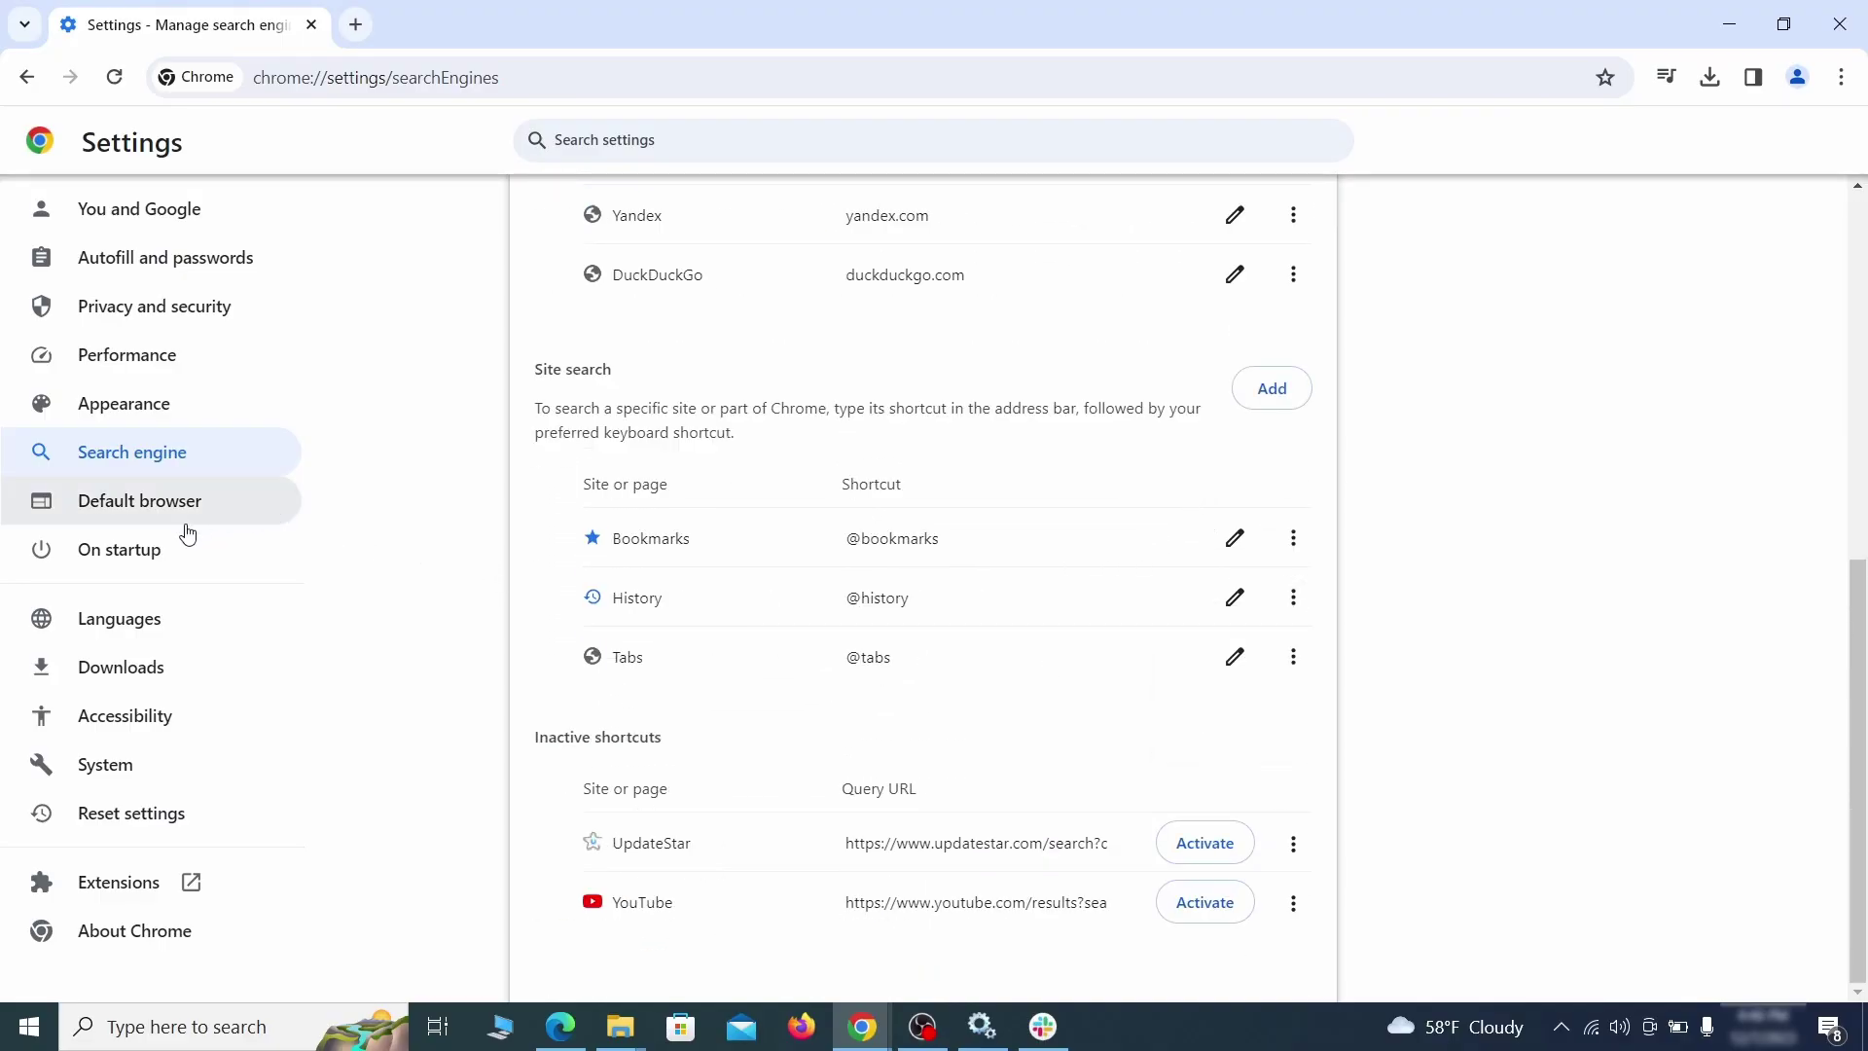
# - Remove ExampleRougeURL.com from the On startup pages
pyautogui.click(143, 550)
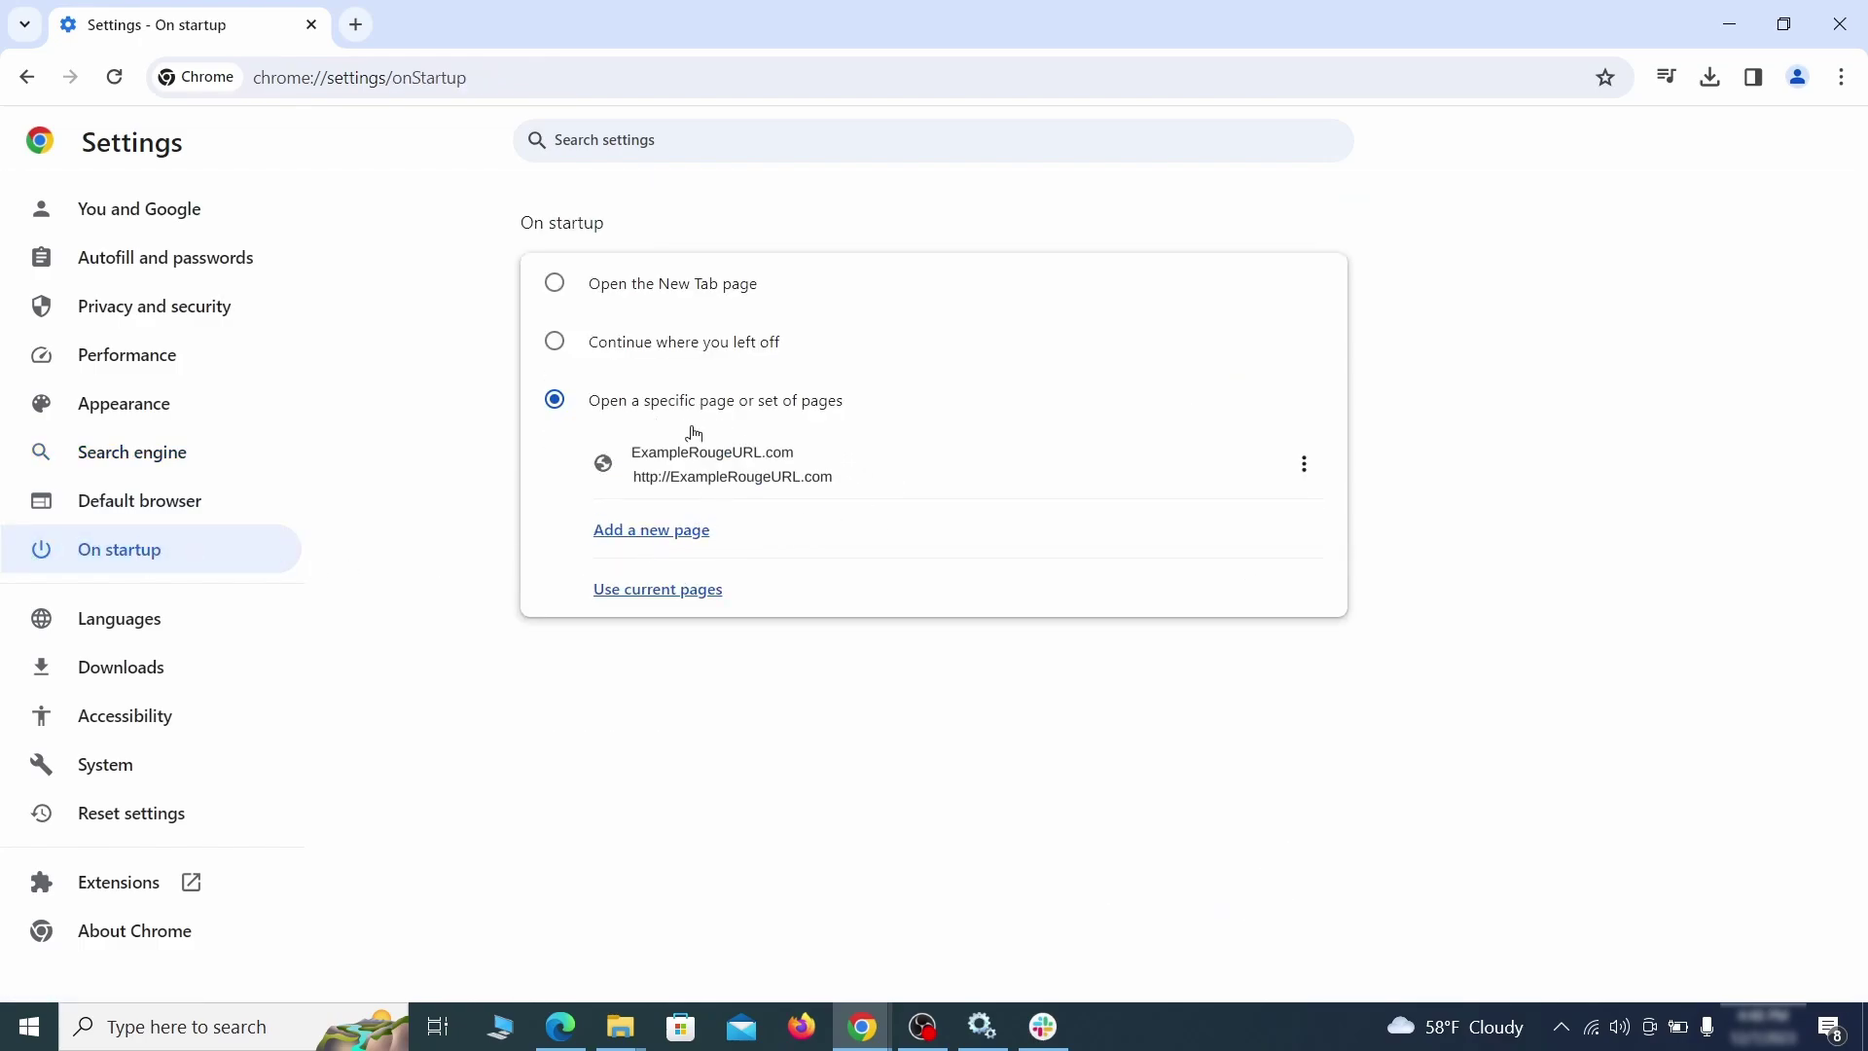
pyautogui.click(1303, 465)
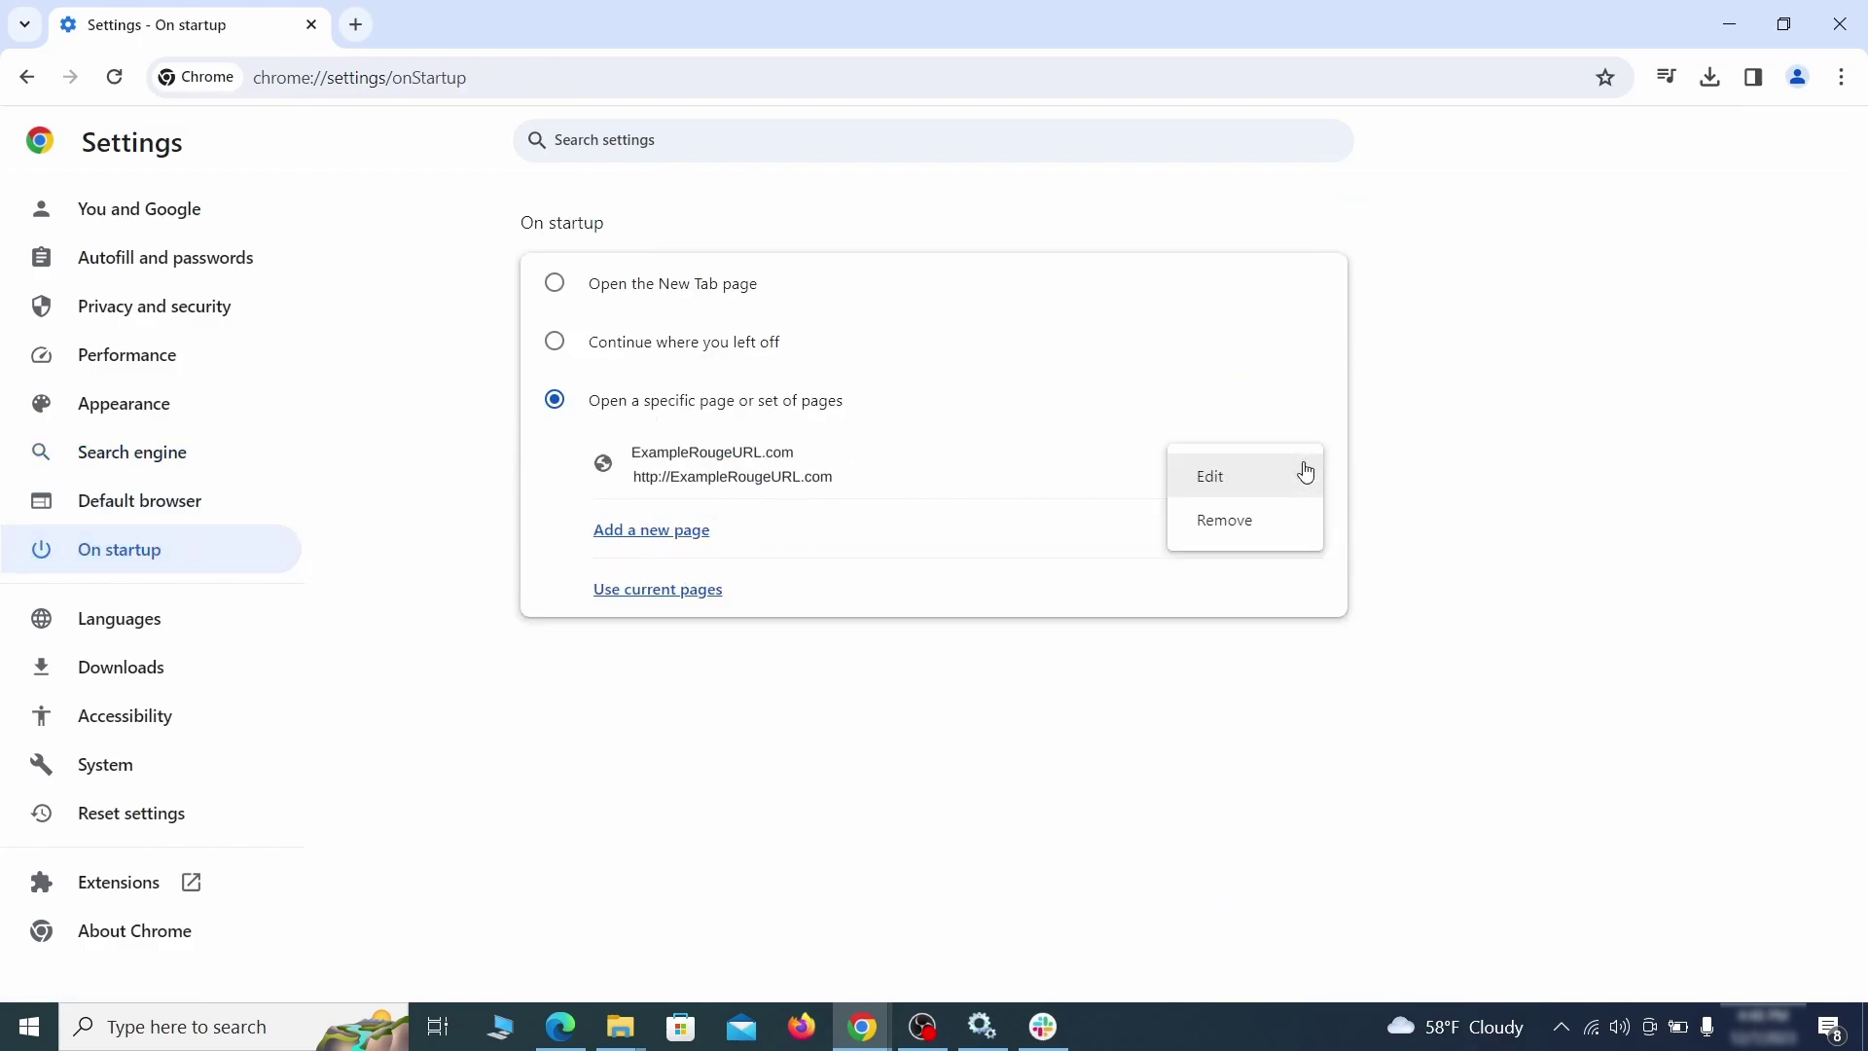
pyautogui.click(1246, 523)
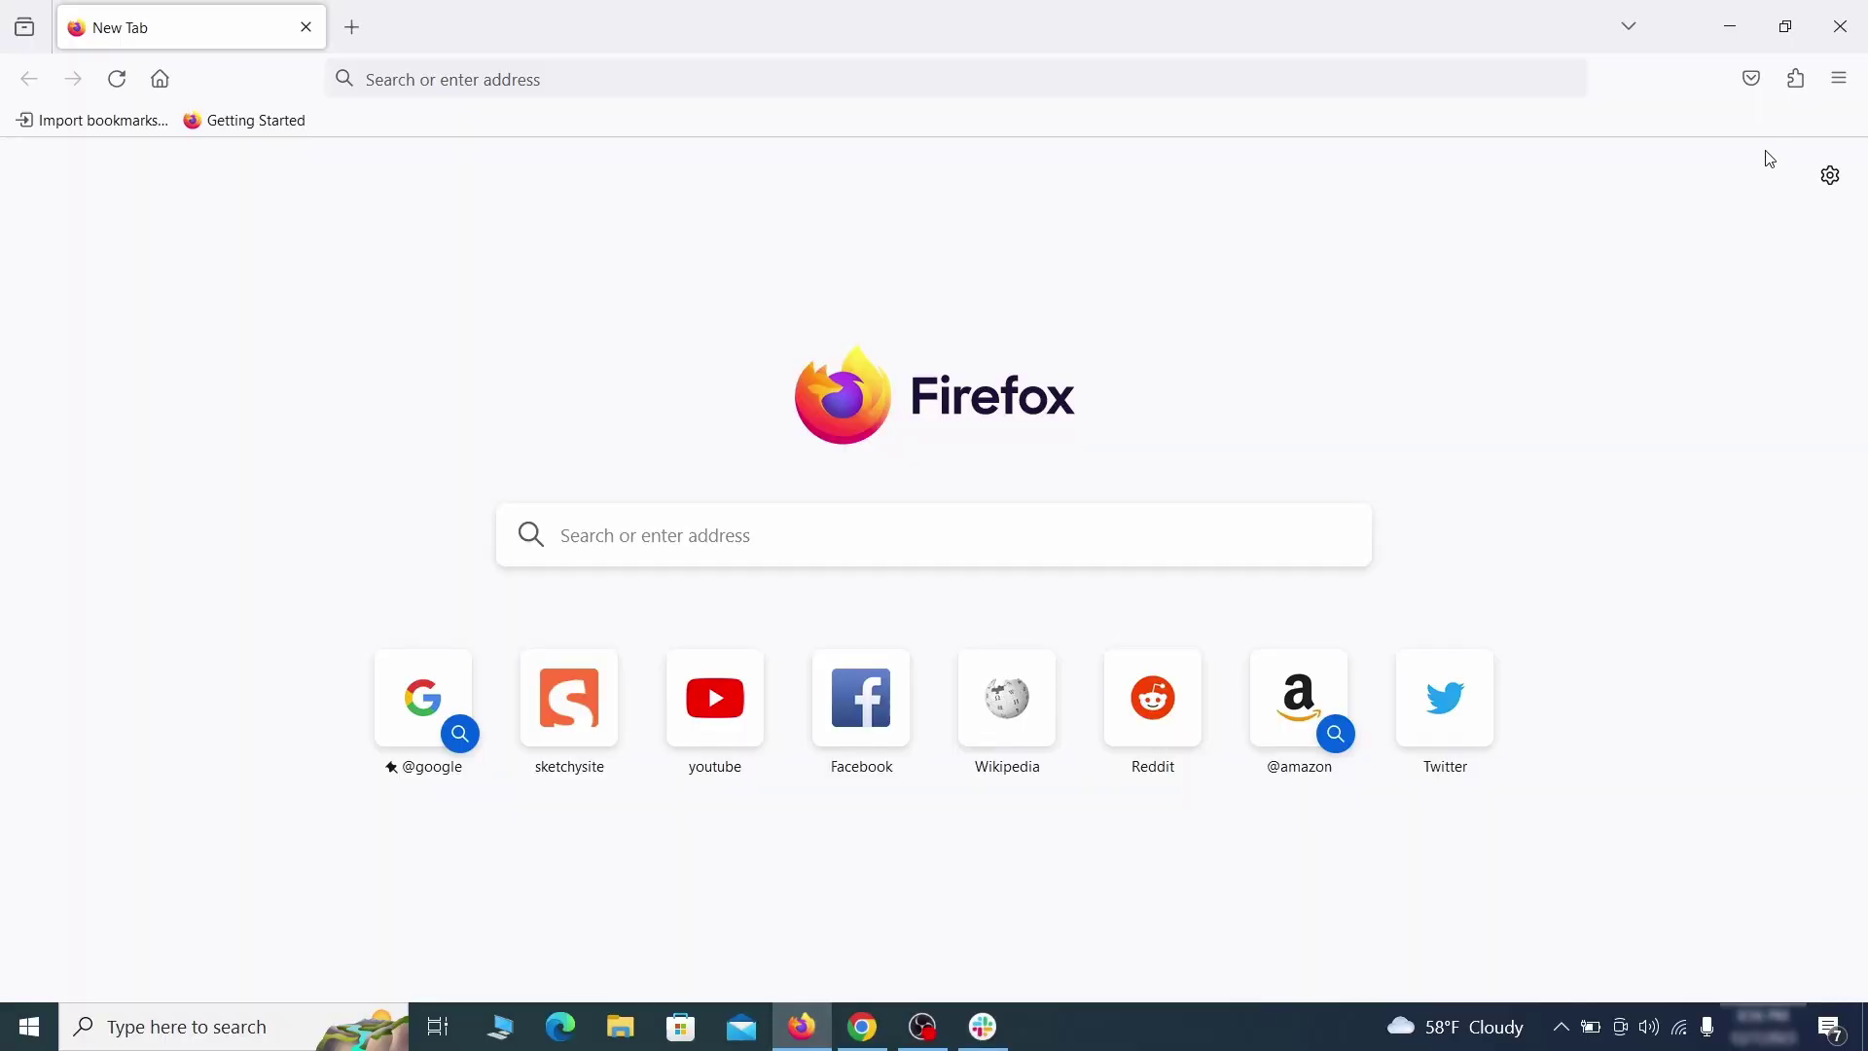
# - Disable and remove the Contenu+ extension in Firefox's Add-ons Manager, leaving only Safeplex Search
pyautogui.click(1798, 79)
pyautogui.click(1573, 319)
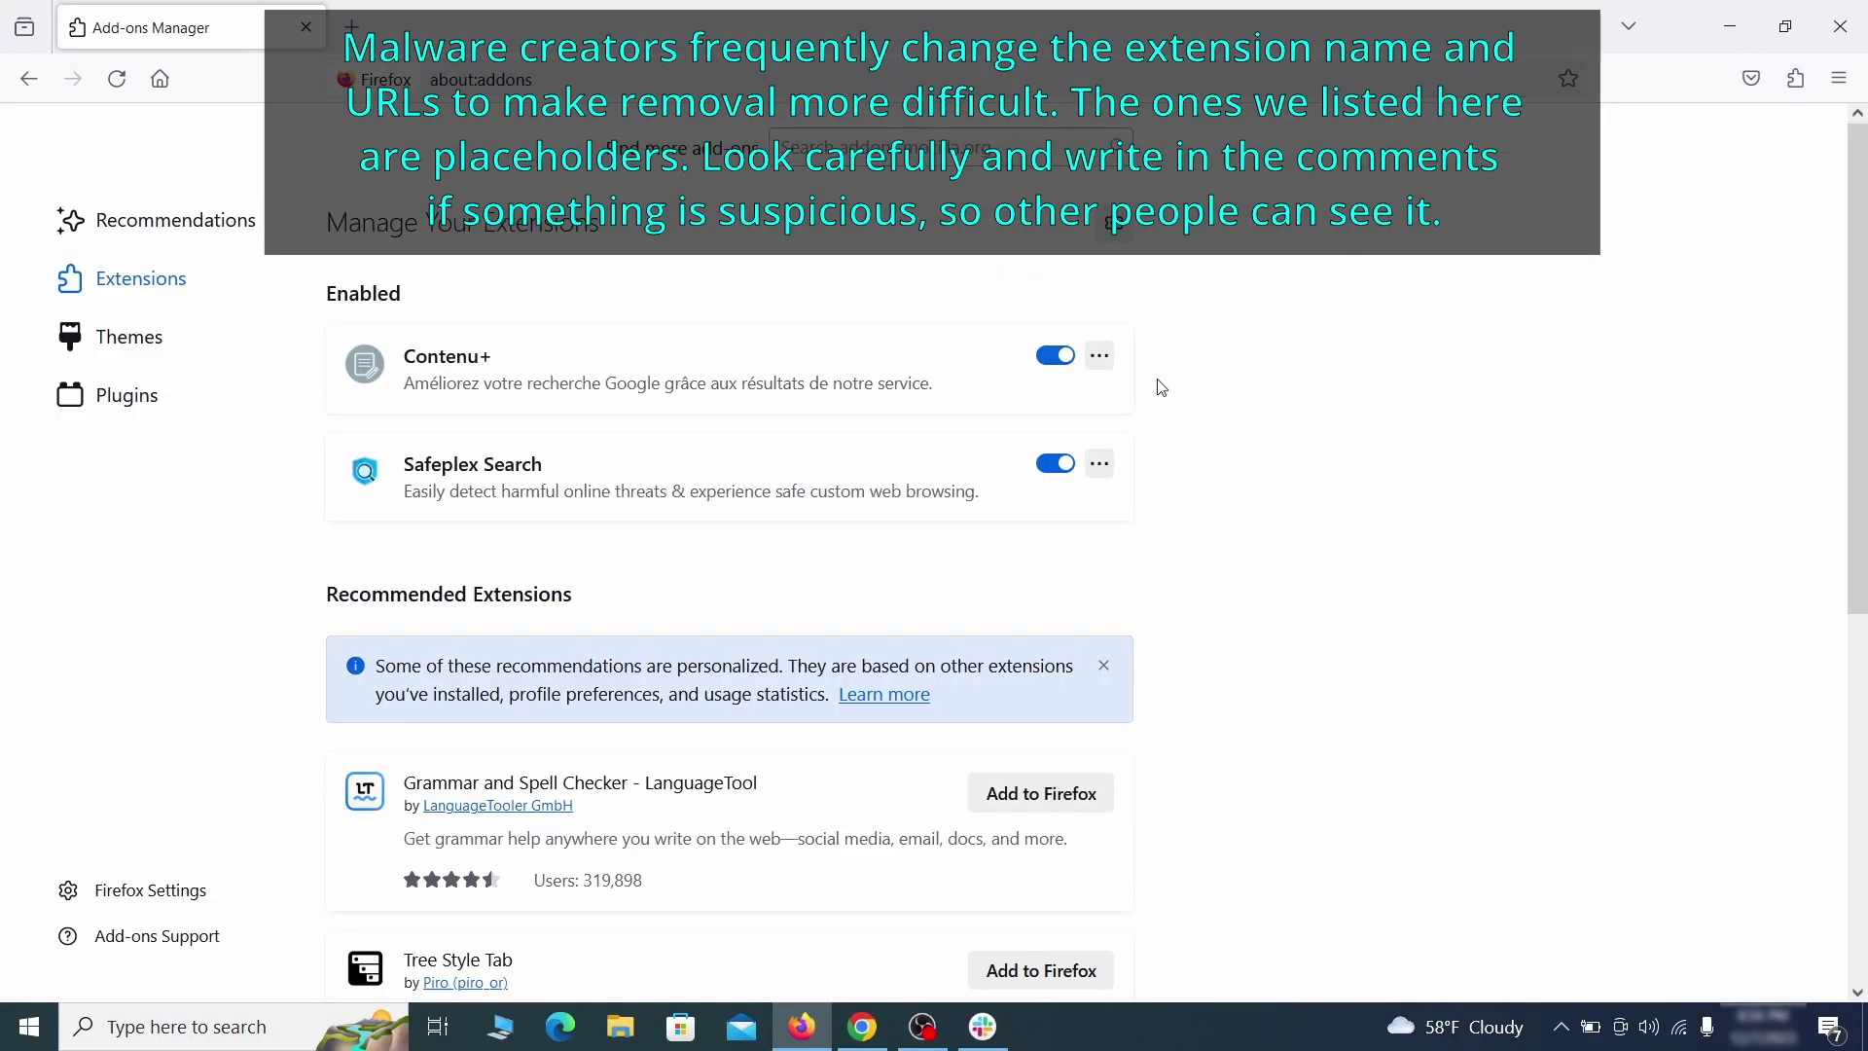
pyautogui.click(1055, 355)
pyautogui.click(1100, 355)
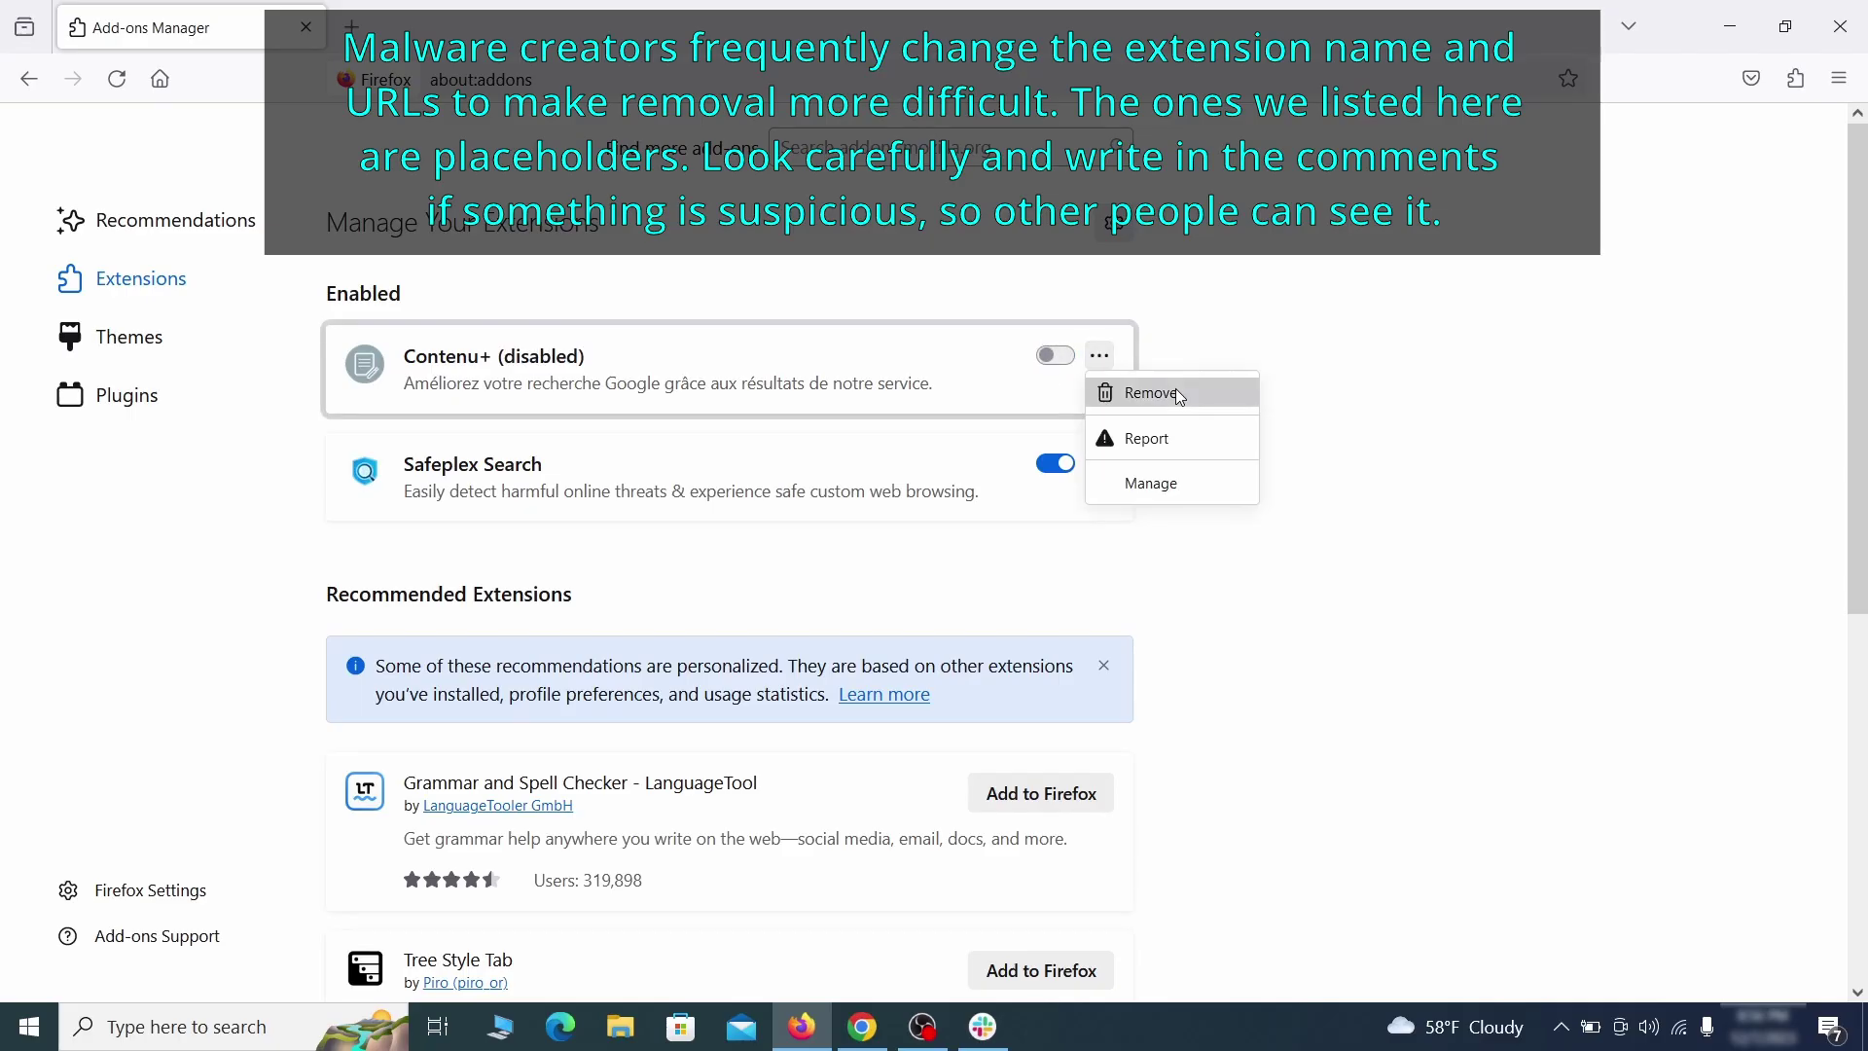
pyautogui.click(1175, 391)
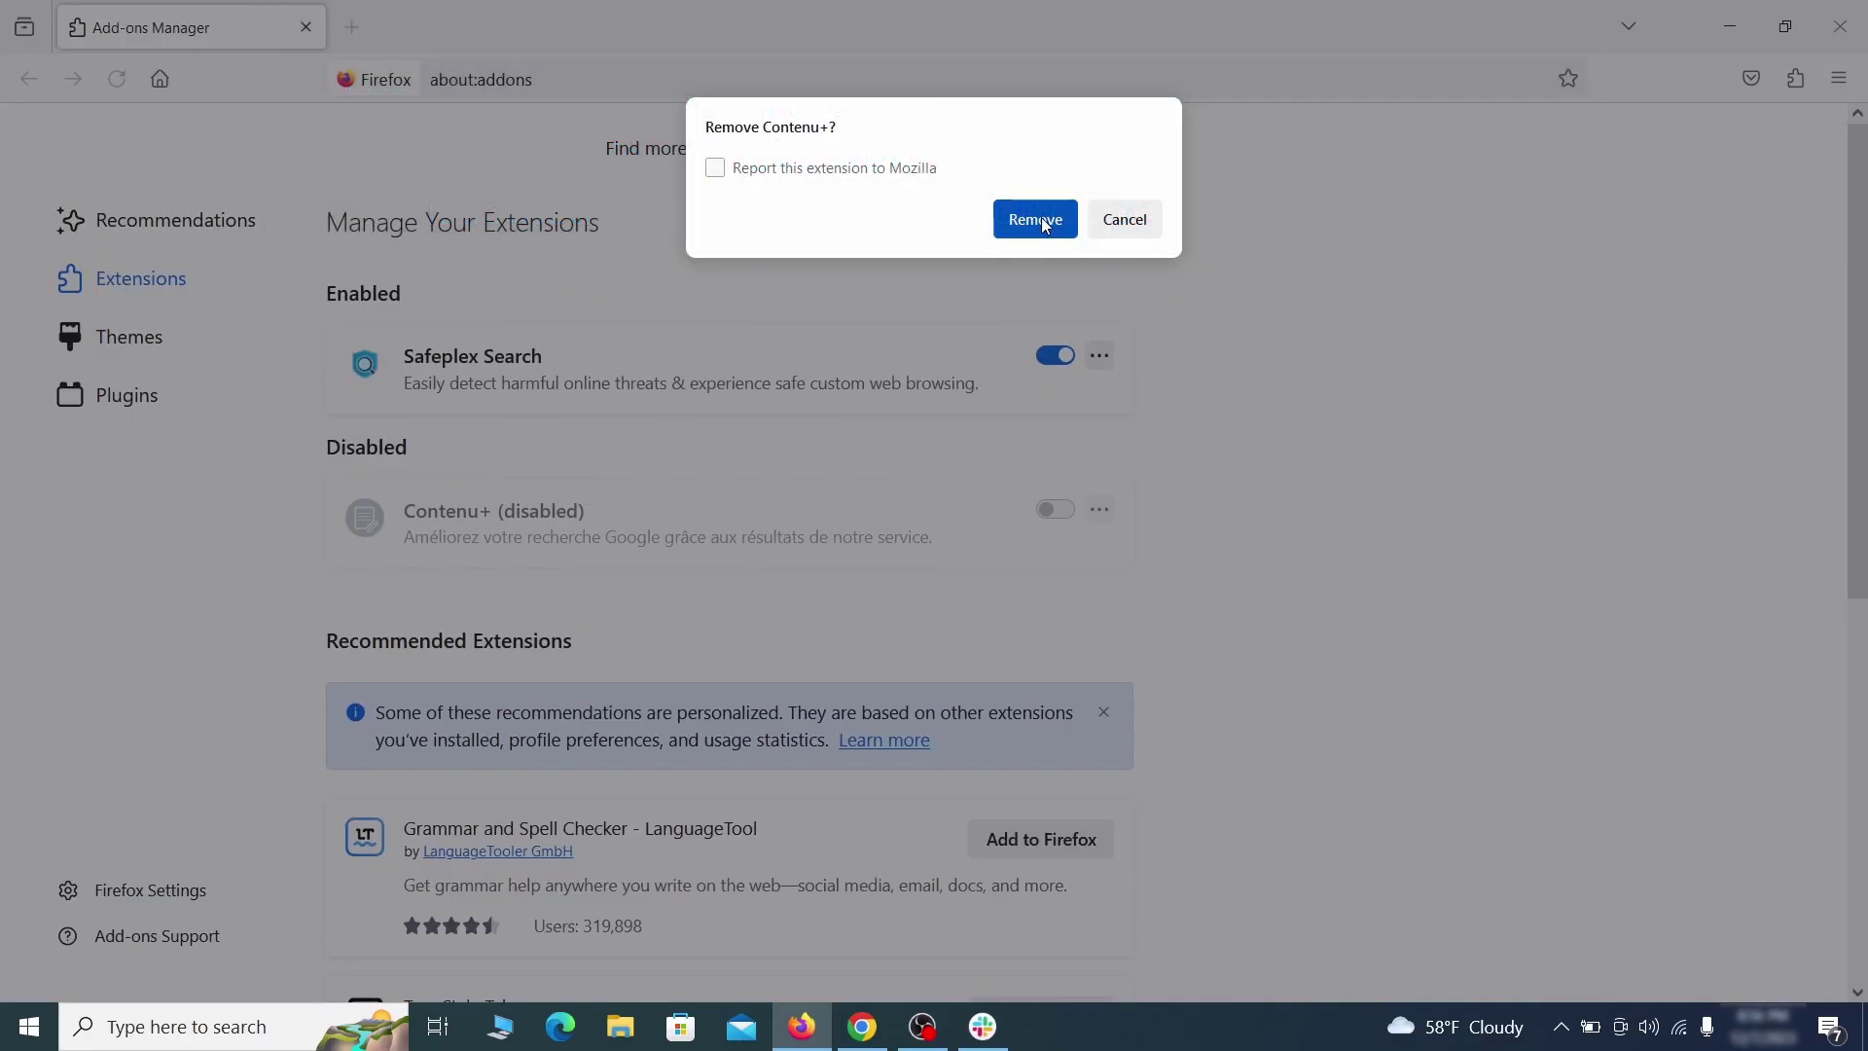
pyautogui.click(1035, 220)
pyautogui.click(1840, 79)
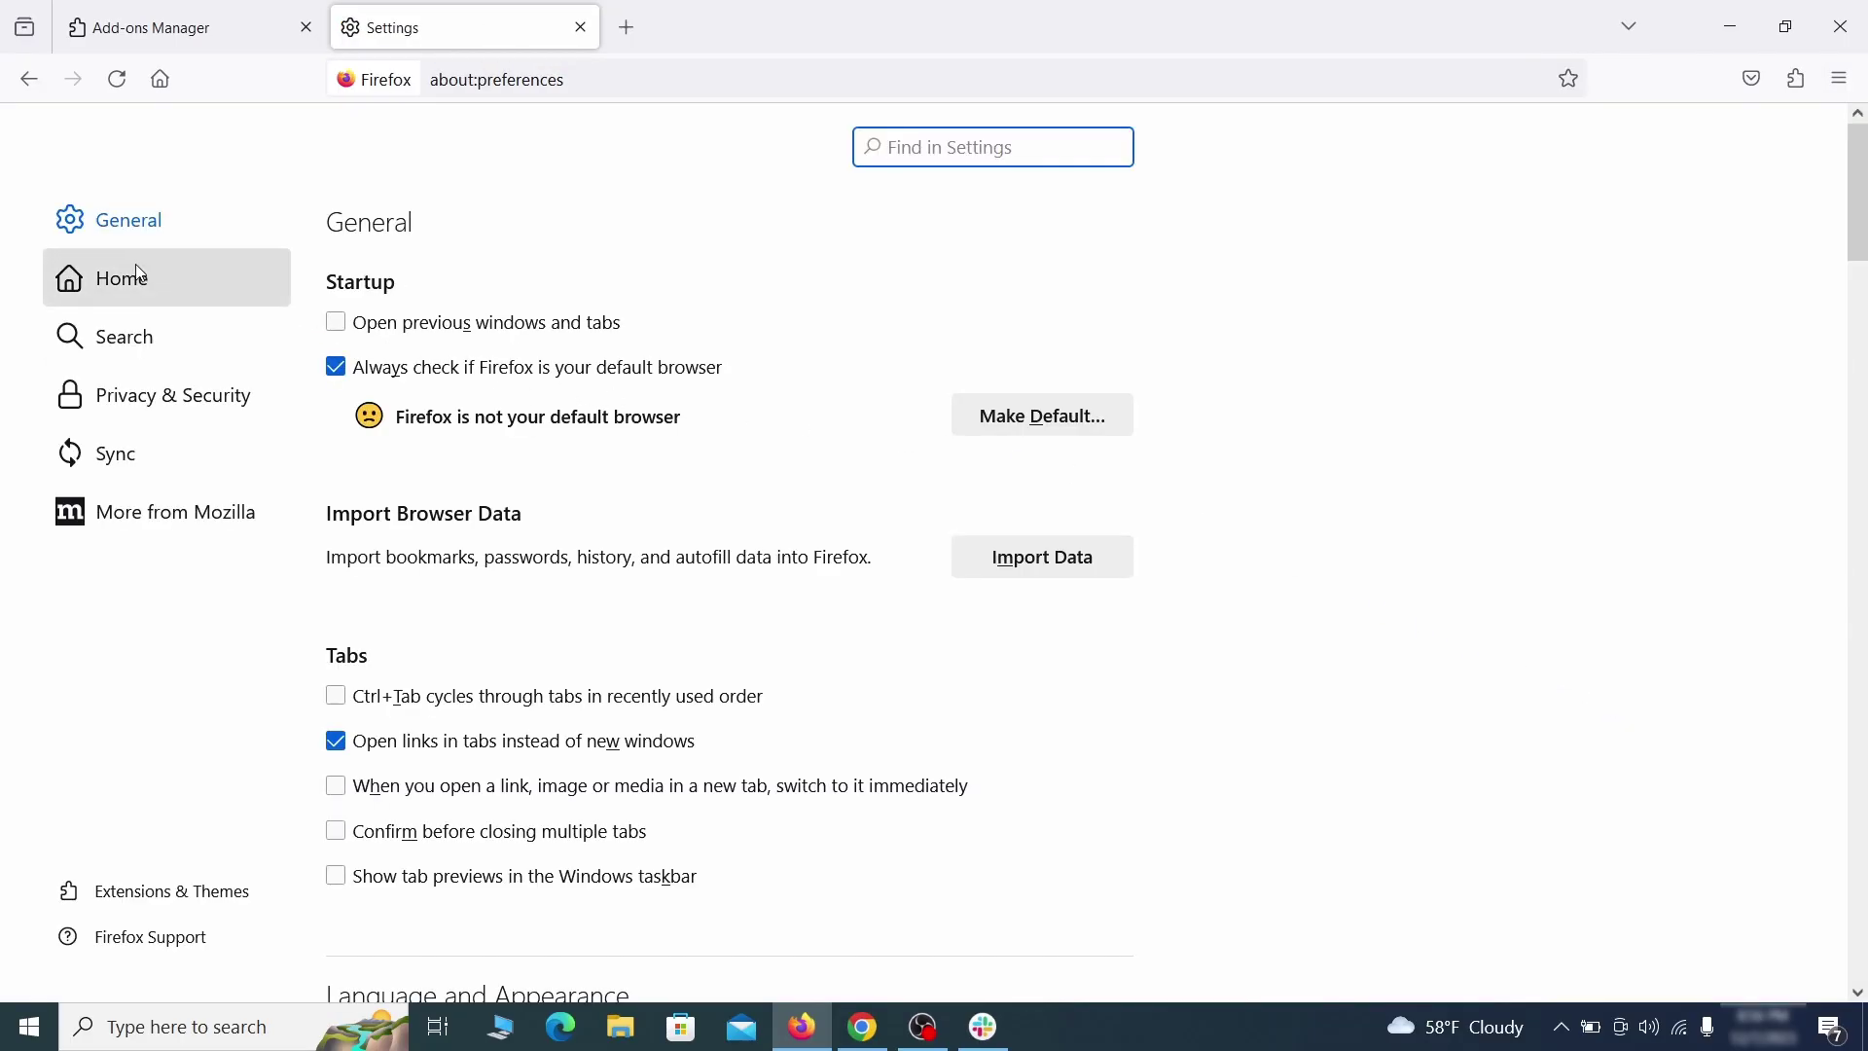
# - Clear the ExampleRougeURL.com address from Firefox's Home settings
pyautogui.click(136, 276)
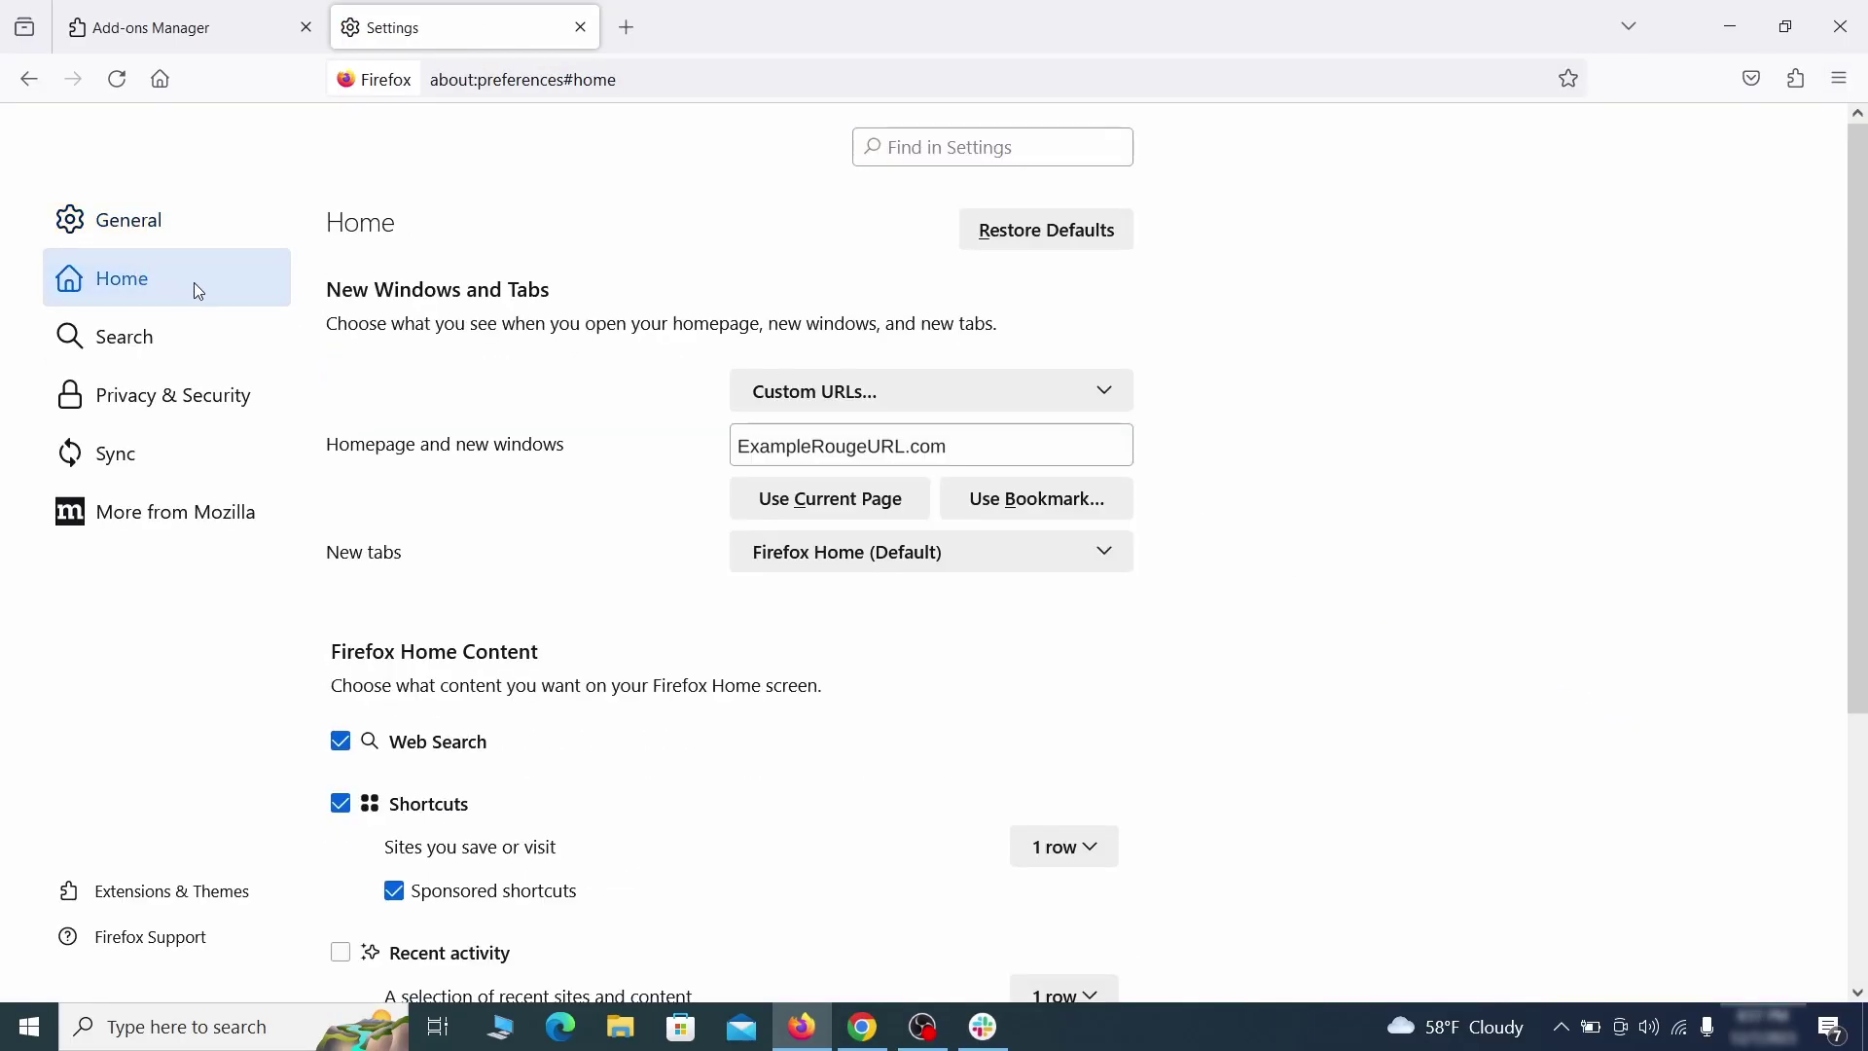
pyautogui.tripleClick(946, 447)
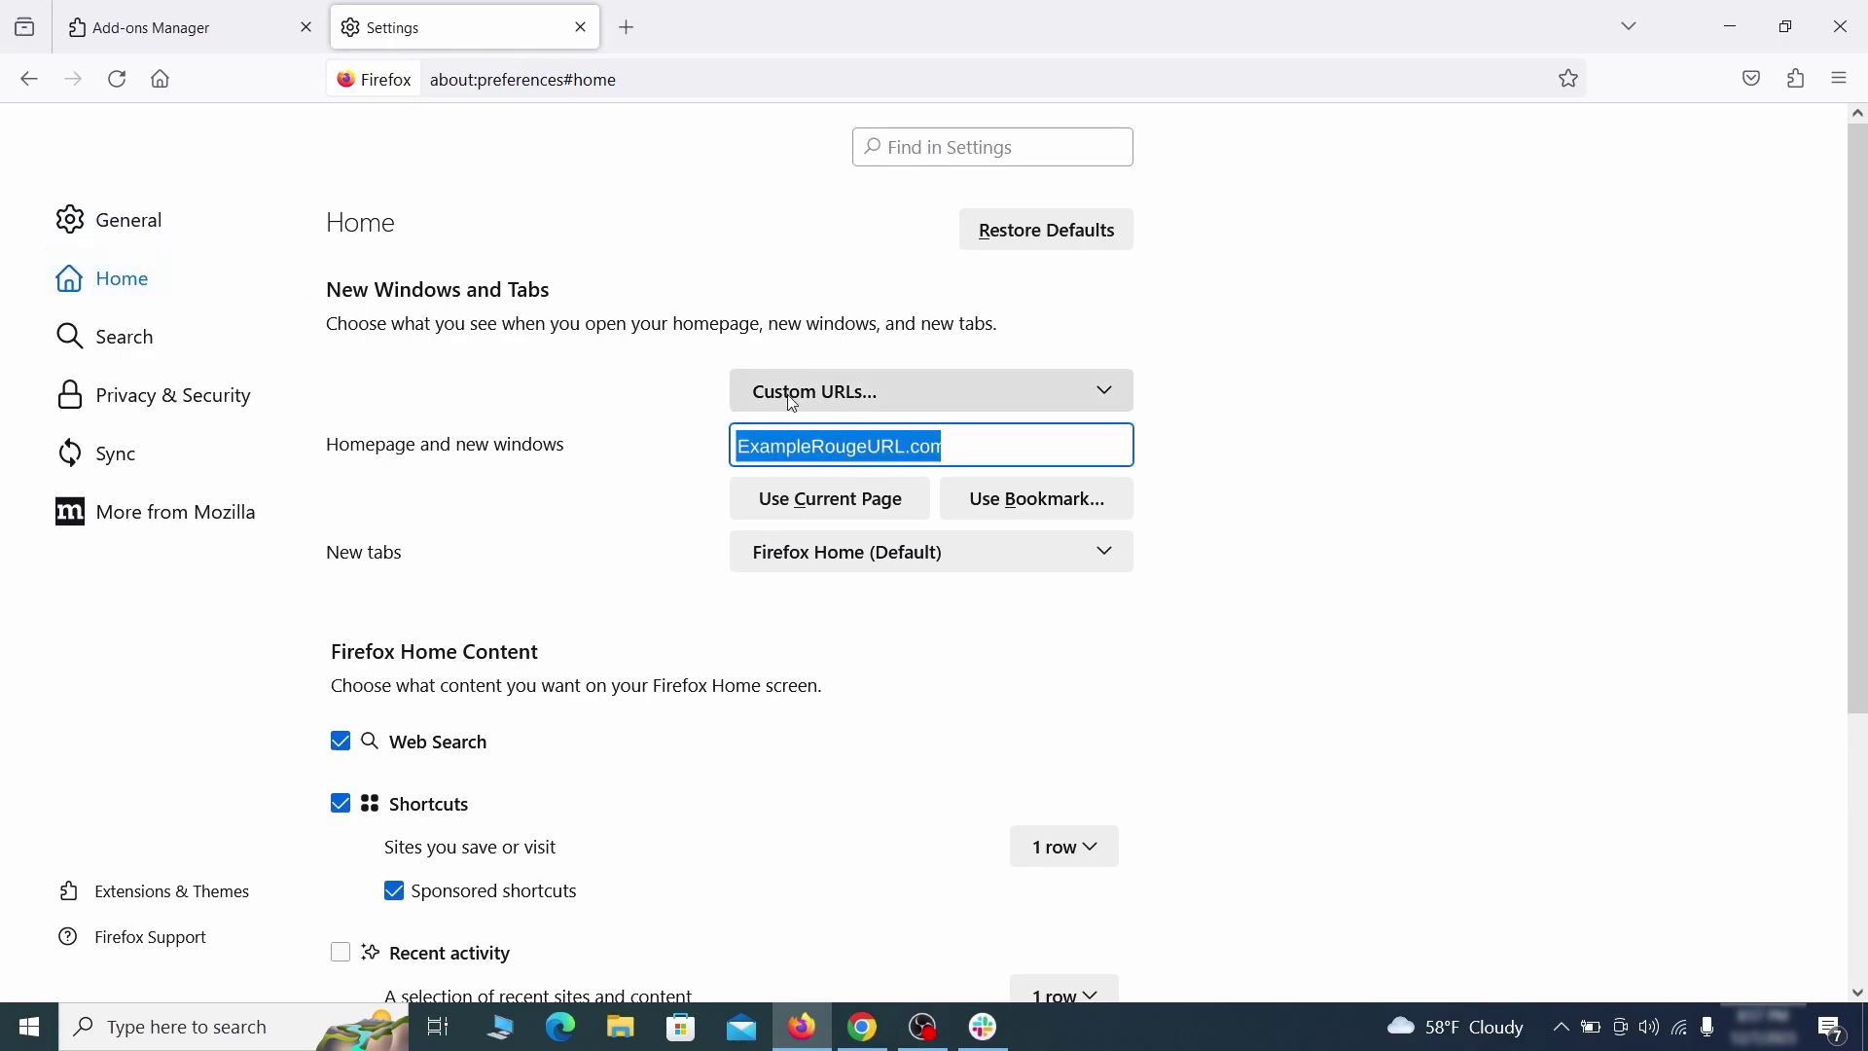
pyautogui.press('BackSpace')
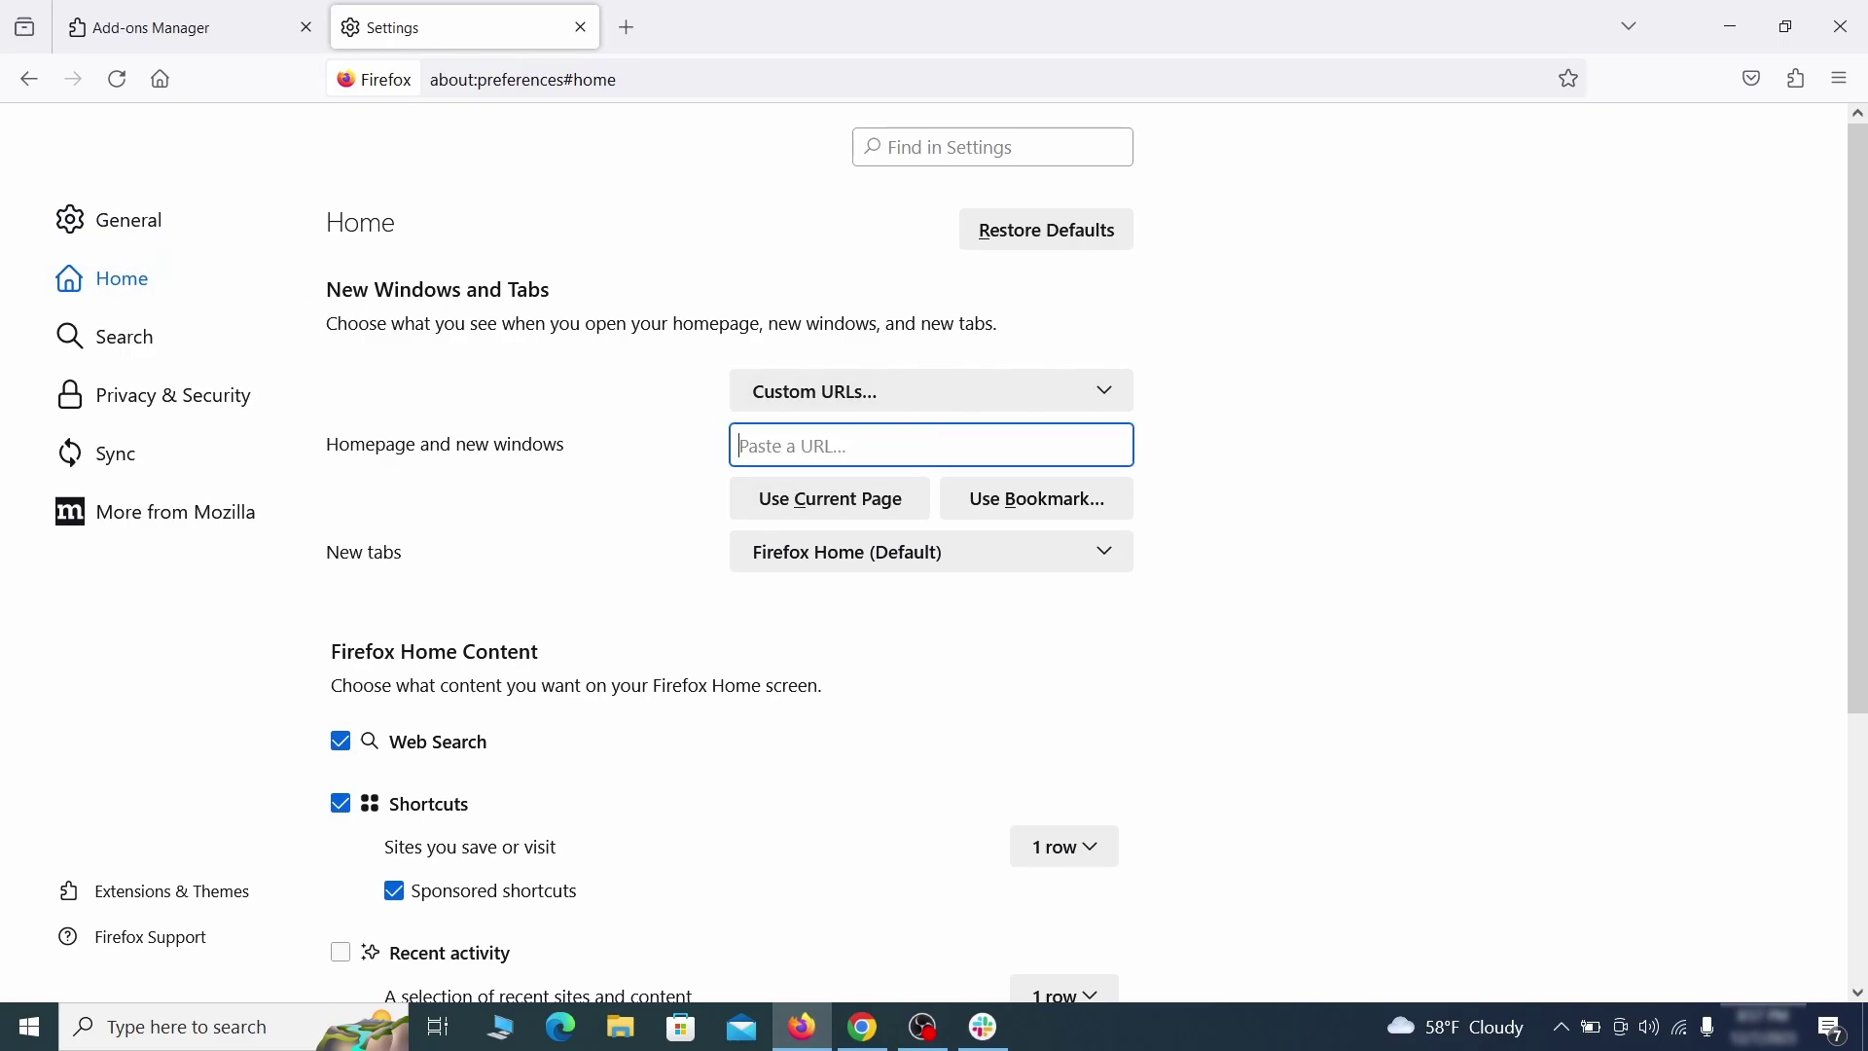
# - Make Google Firefox's default search engine
pyautogui.click(131, 337)
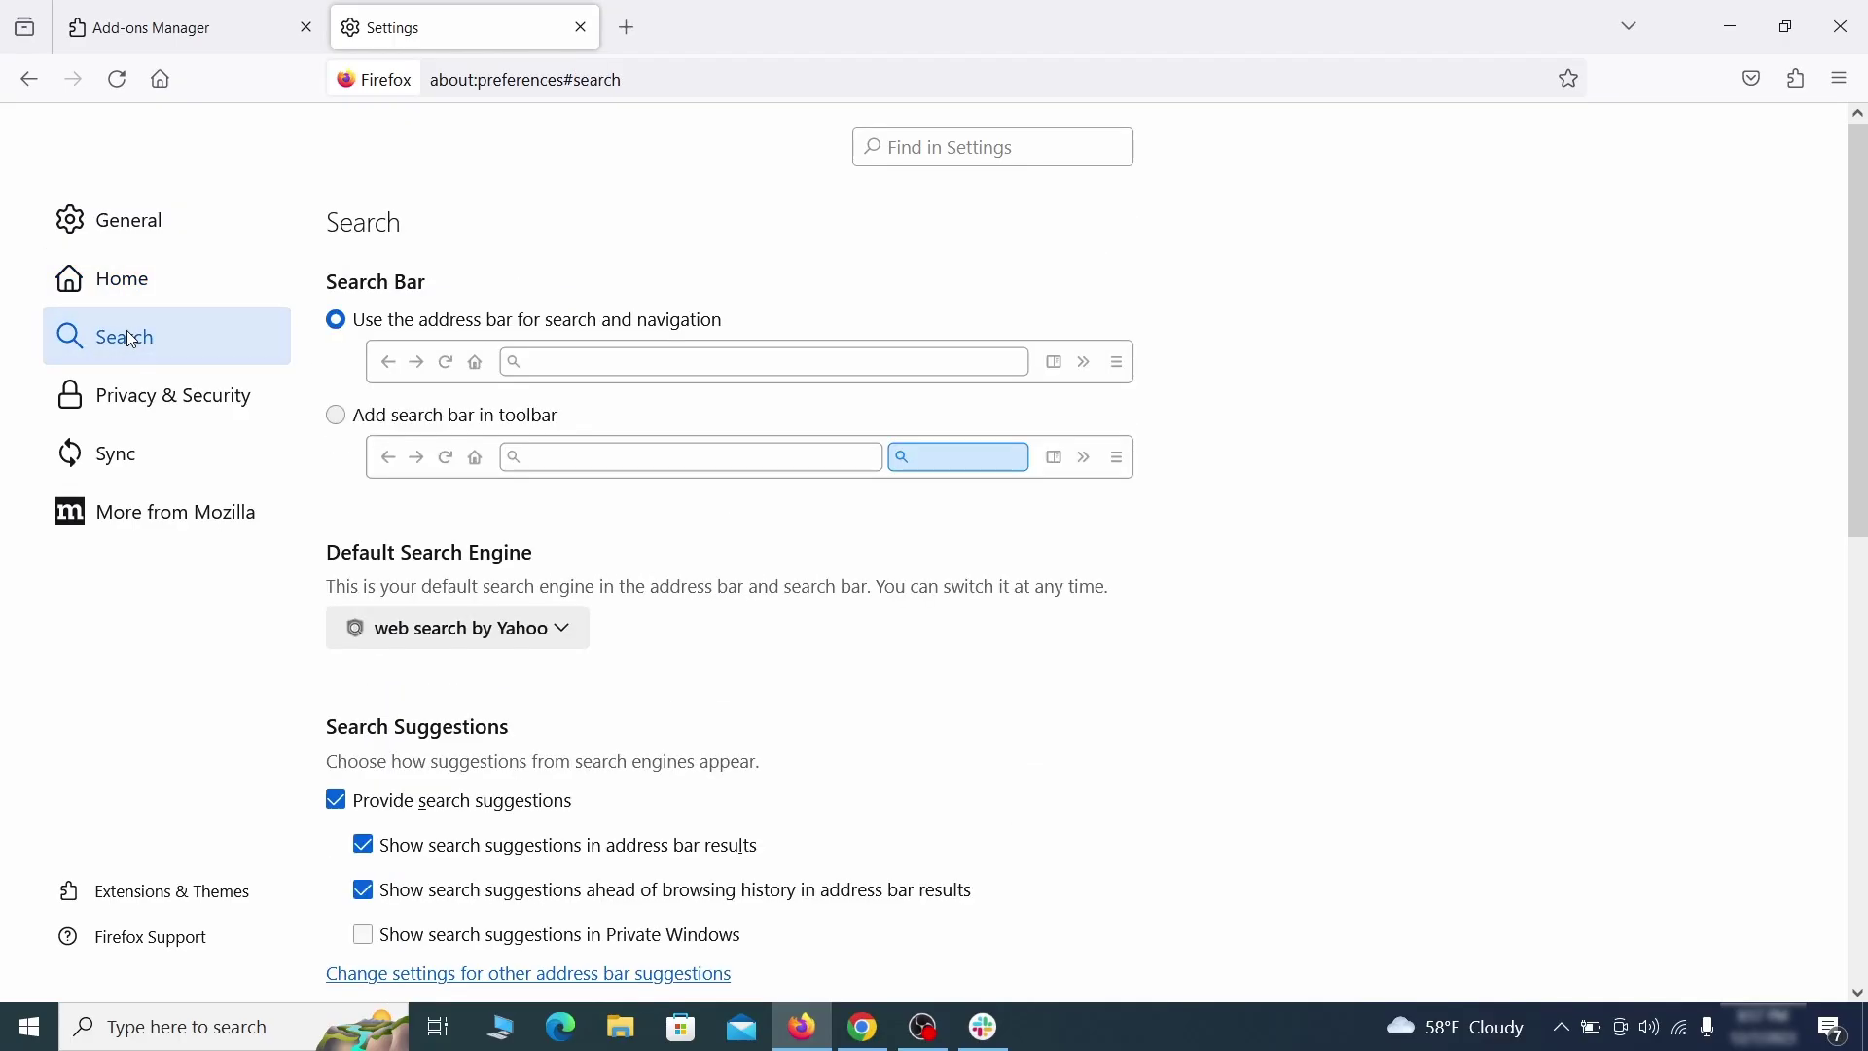
pyautogui.scroll(-2, 668, 517)
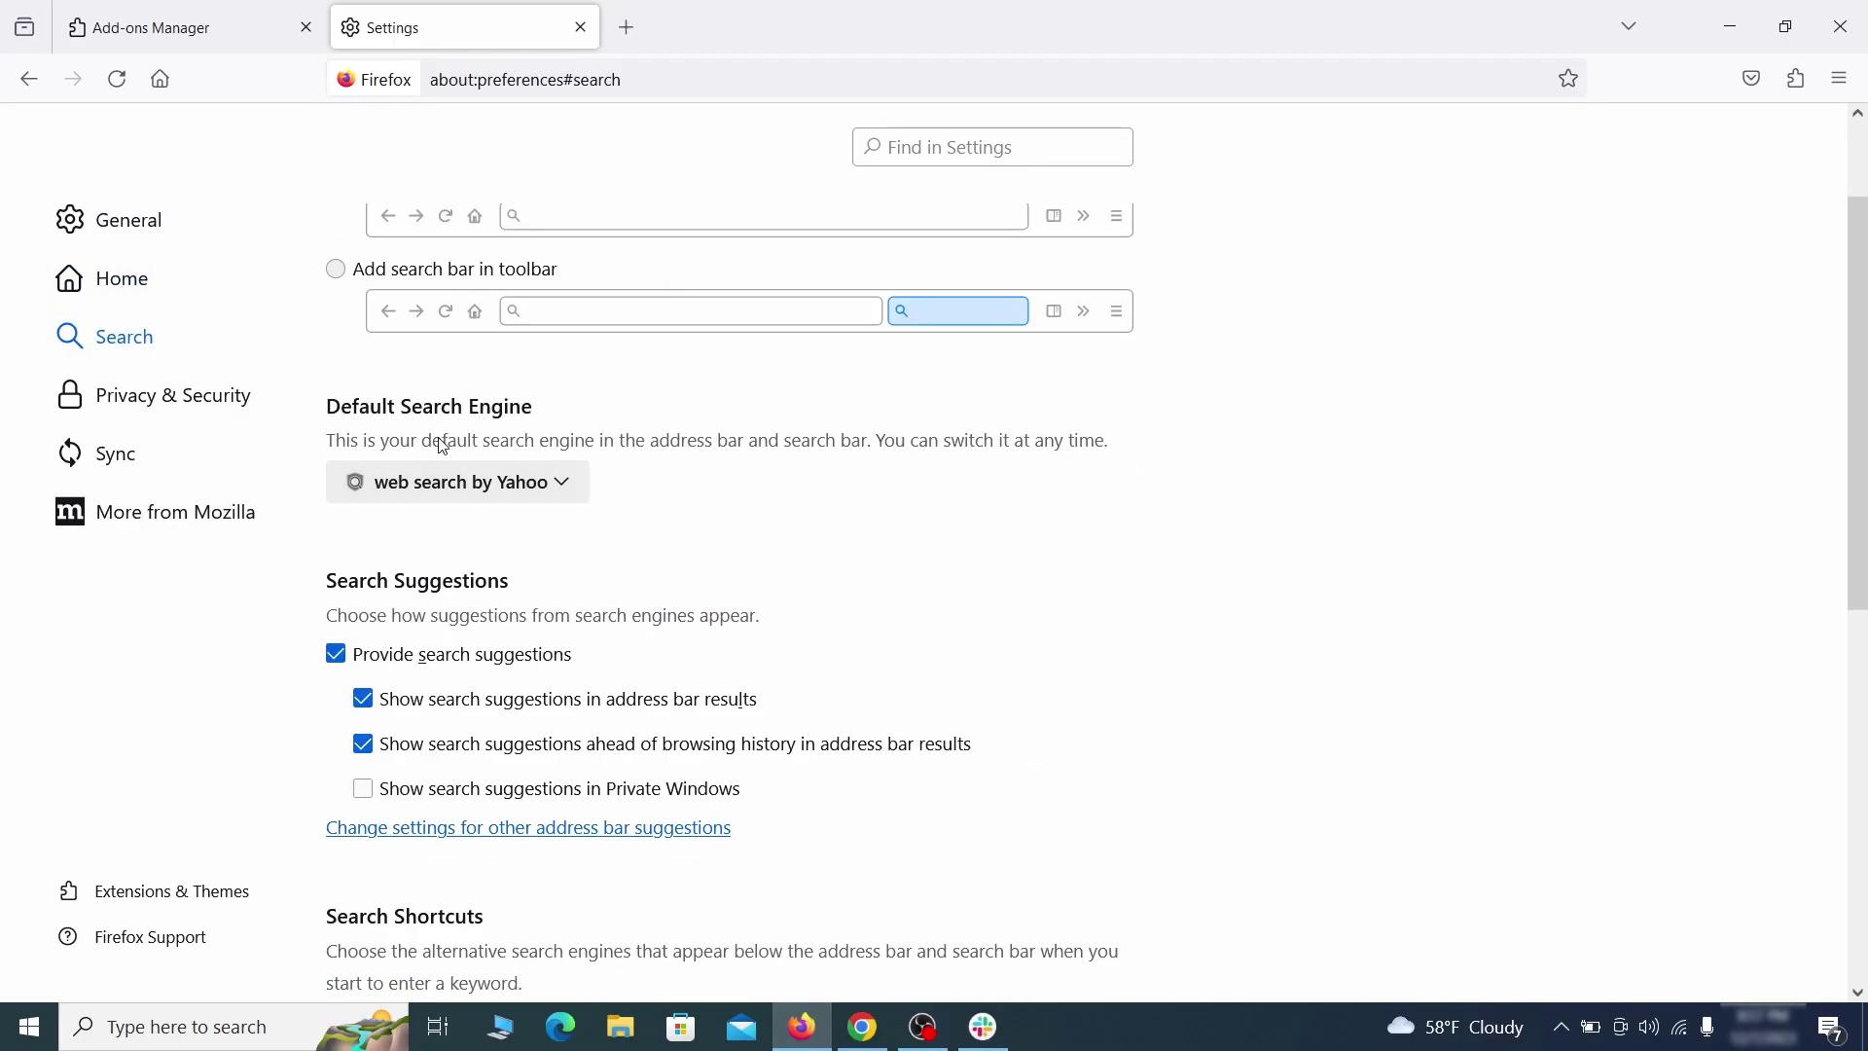
pyautogui.click(557, 492)
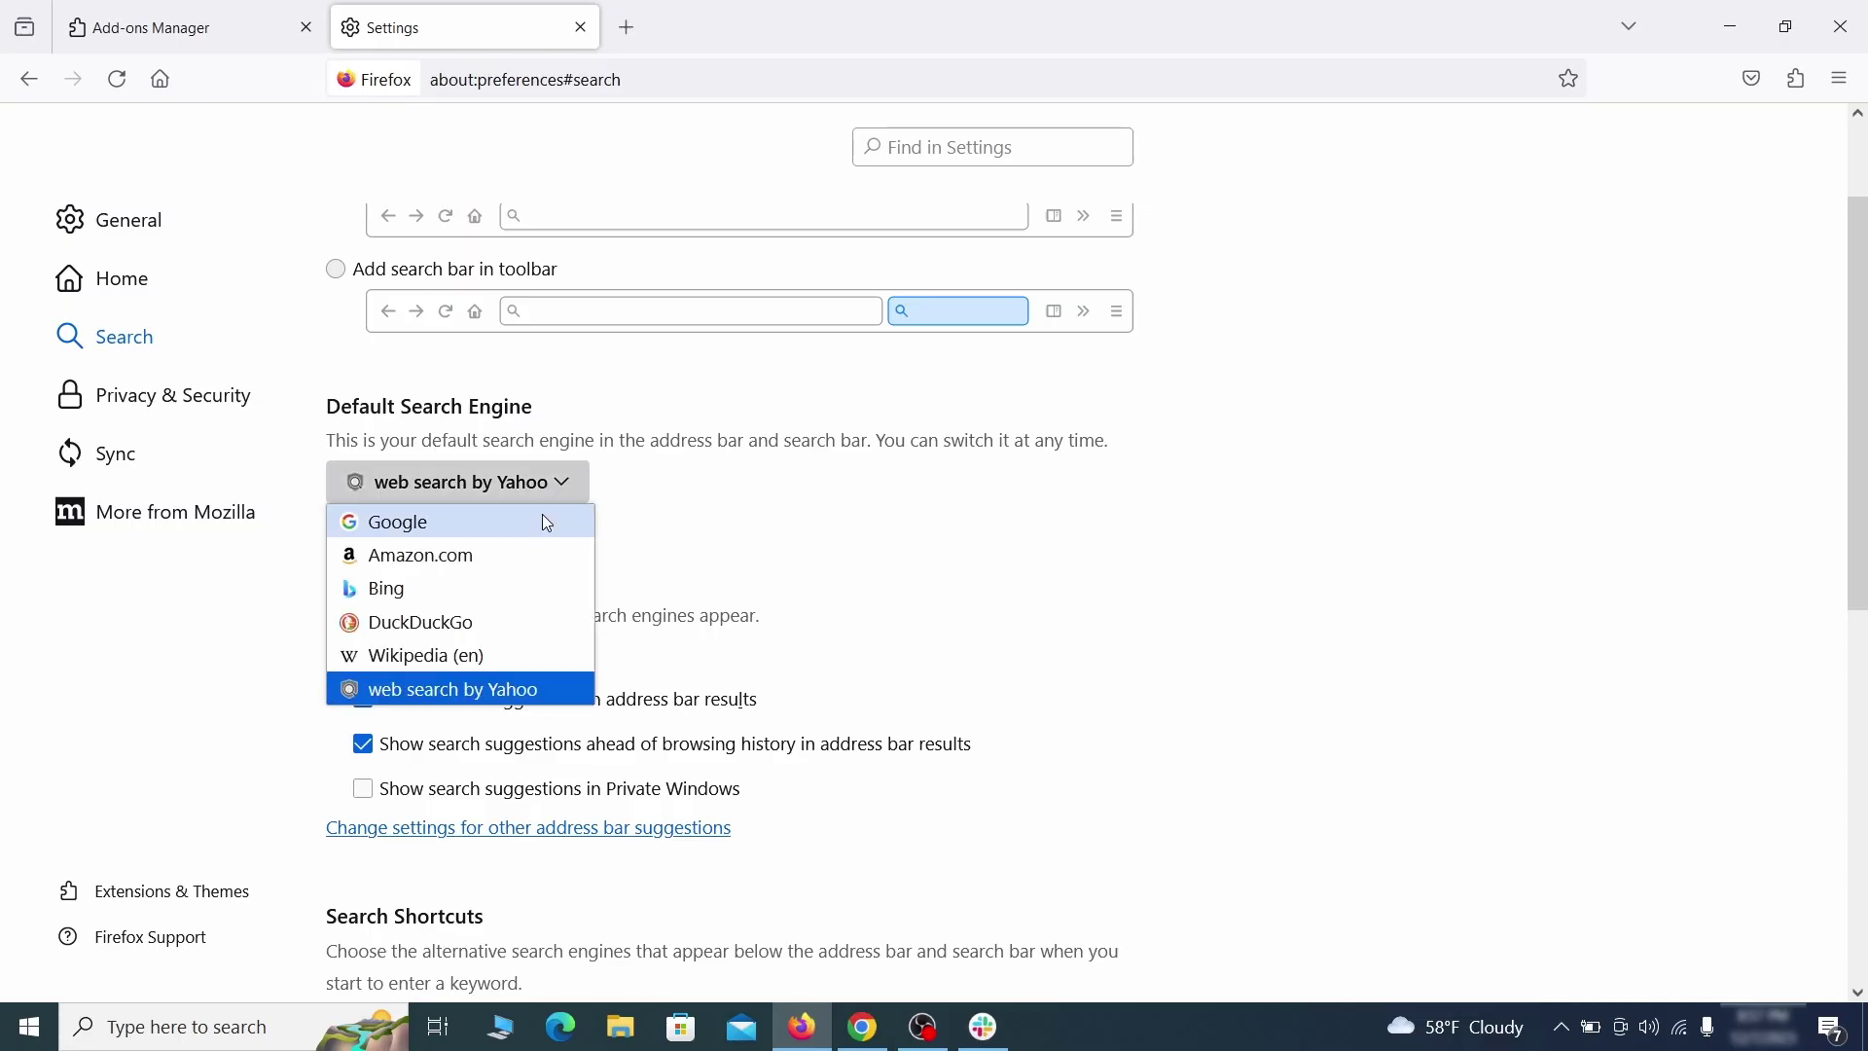
pyautogui.click(541, 518)
# - Remove the Yahoo search shortcut keyed Safeplex Search from Search Shortcuts
pyautogui.scroll(-5, 897, 553)
pyautogui.scroll(-3, 1012, 501)
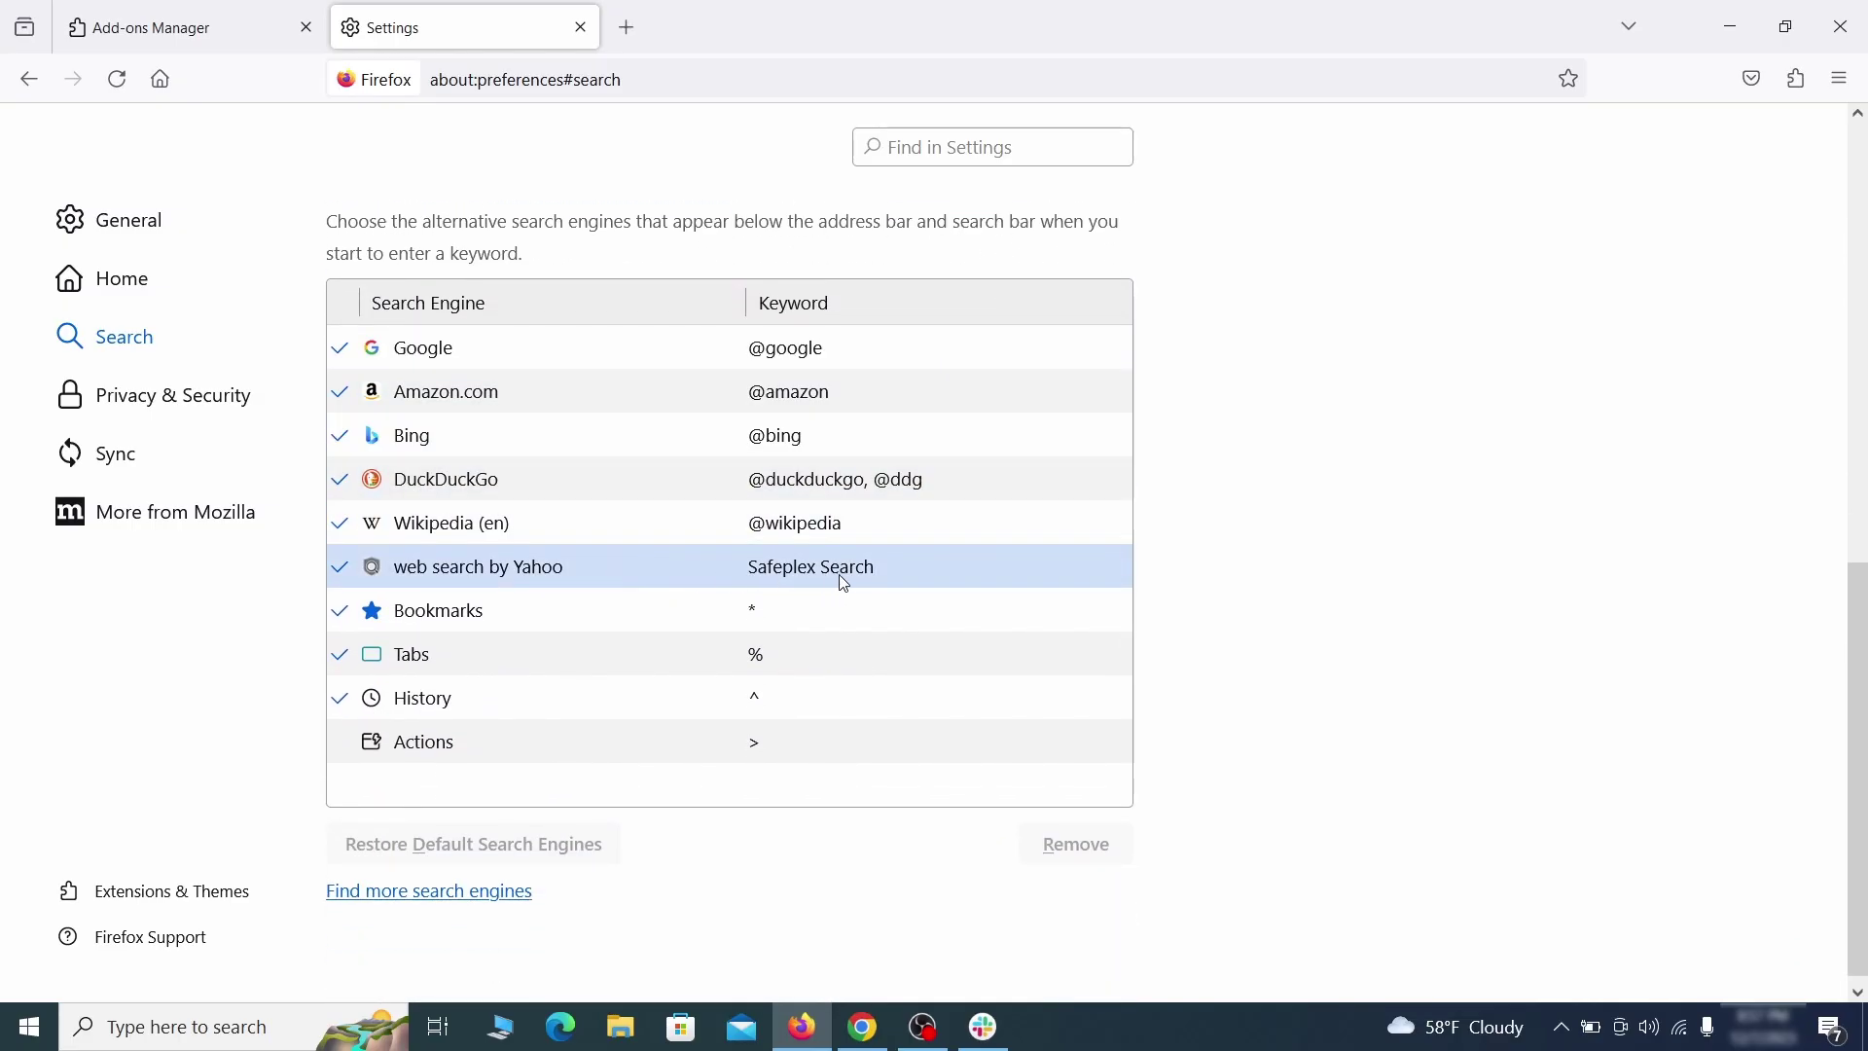
pyautogui.click(924, 571)
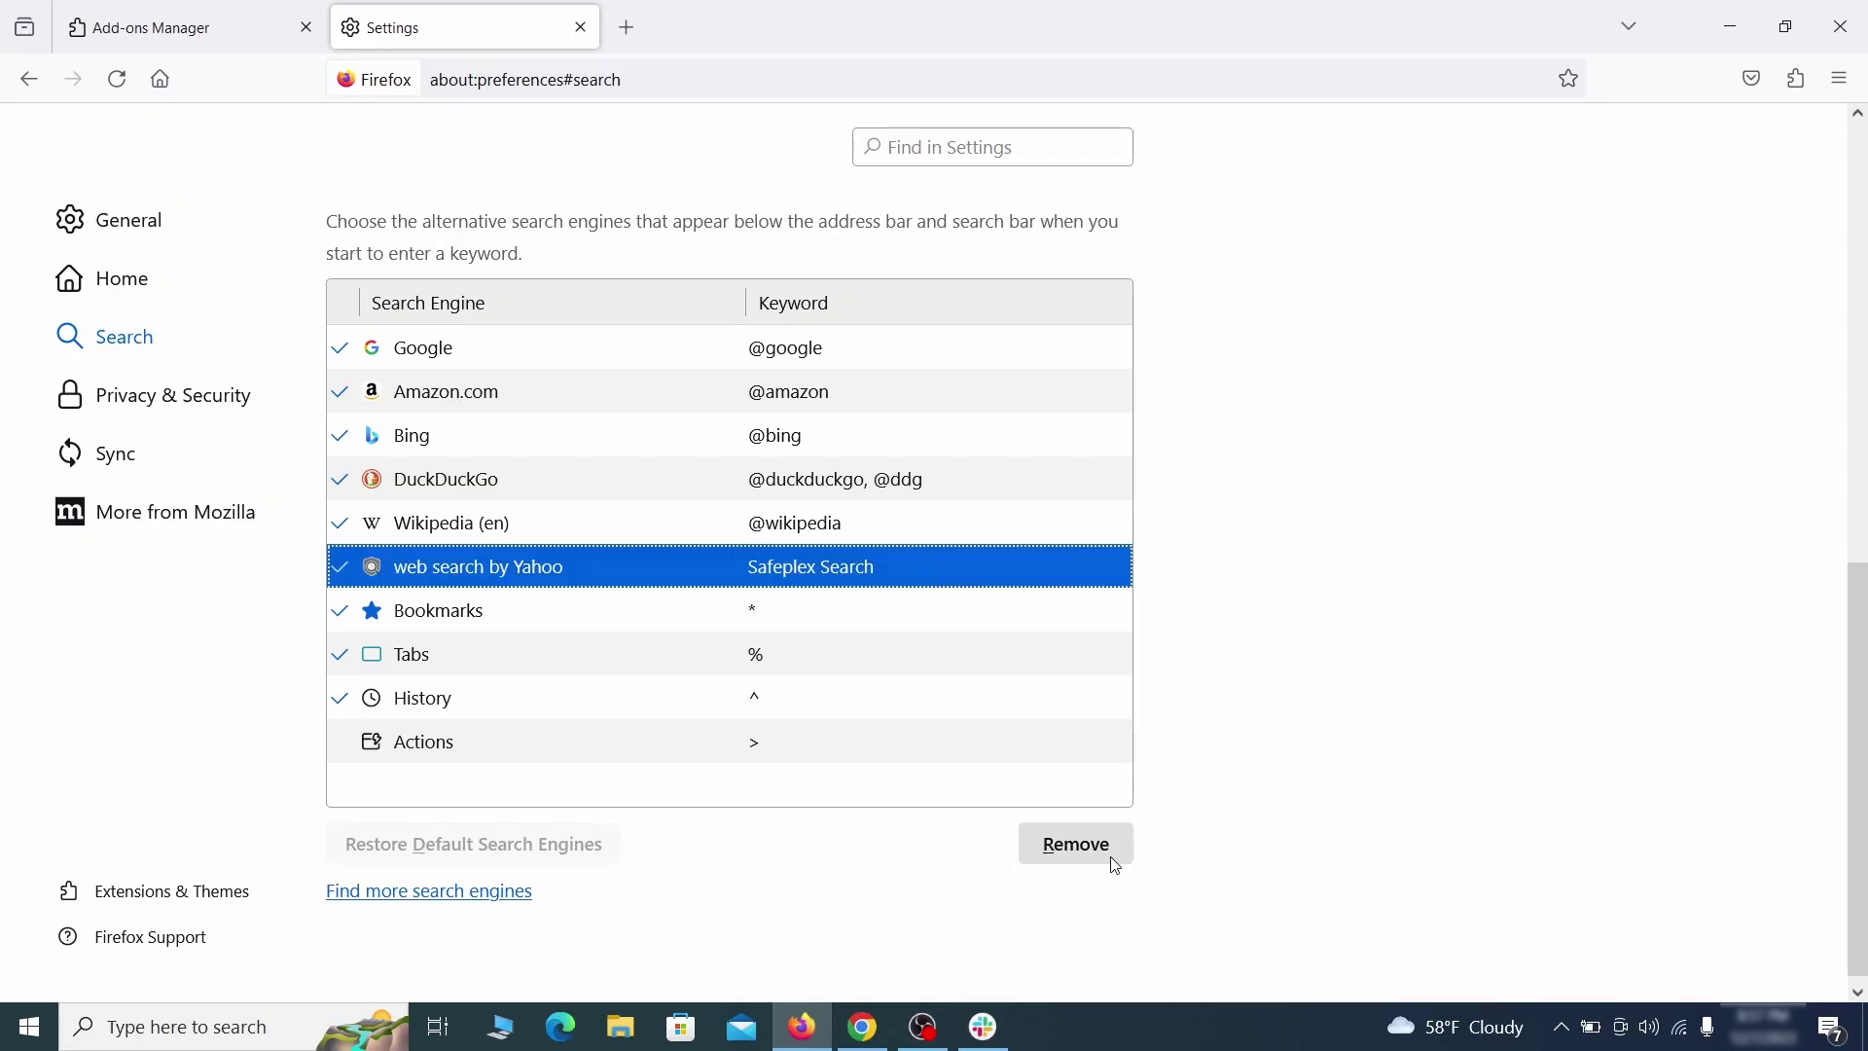
pyautogui.click(1076, 844)
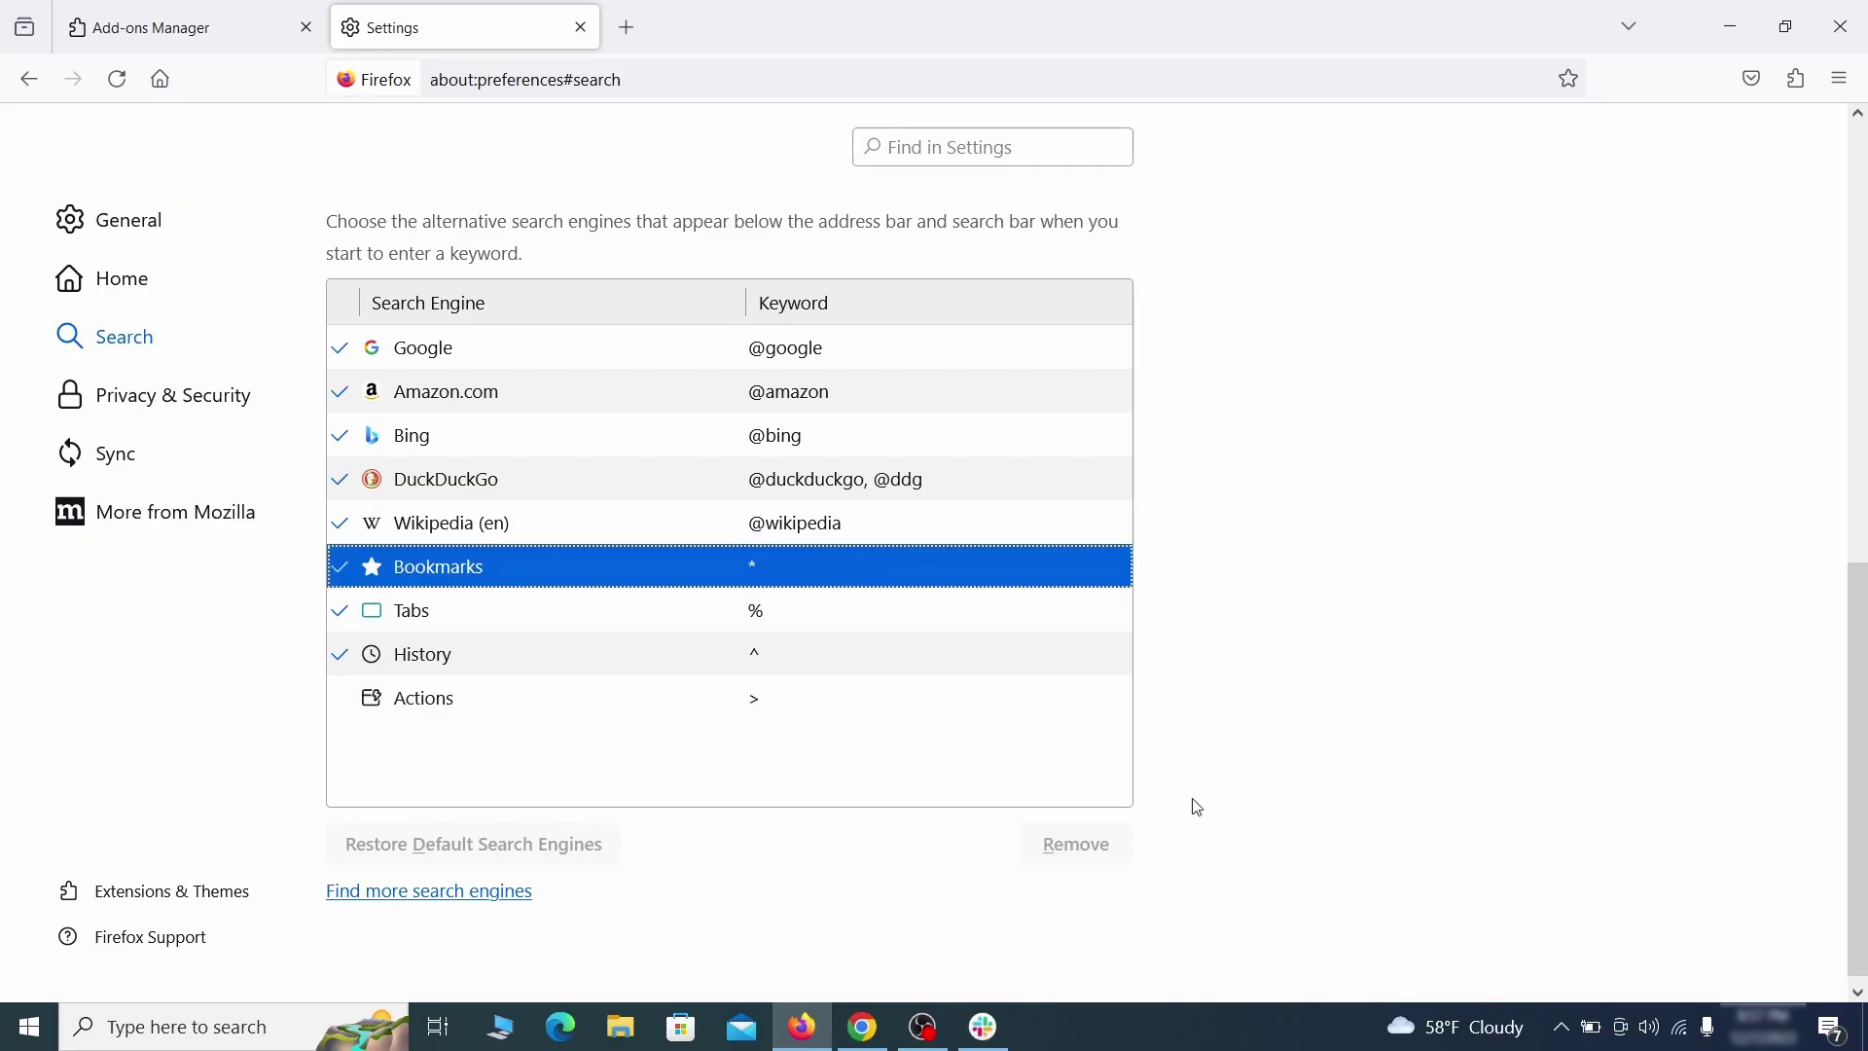
pyautogui.scroll(3, 886, 609)
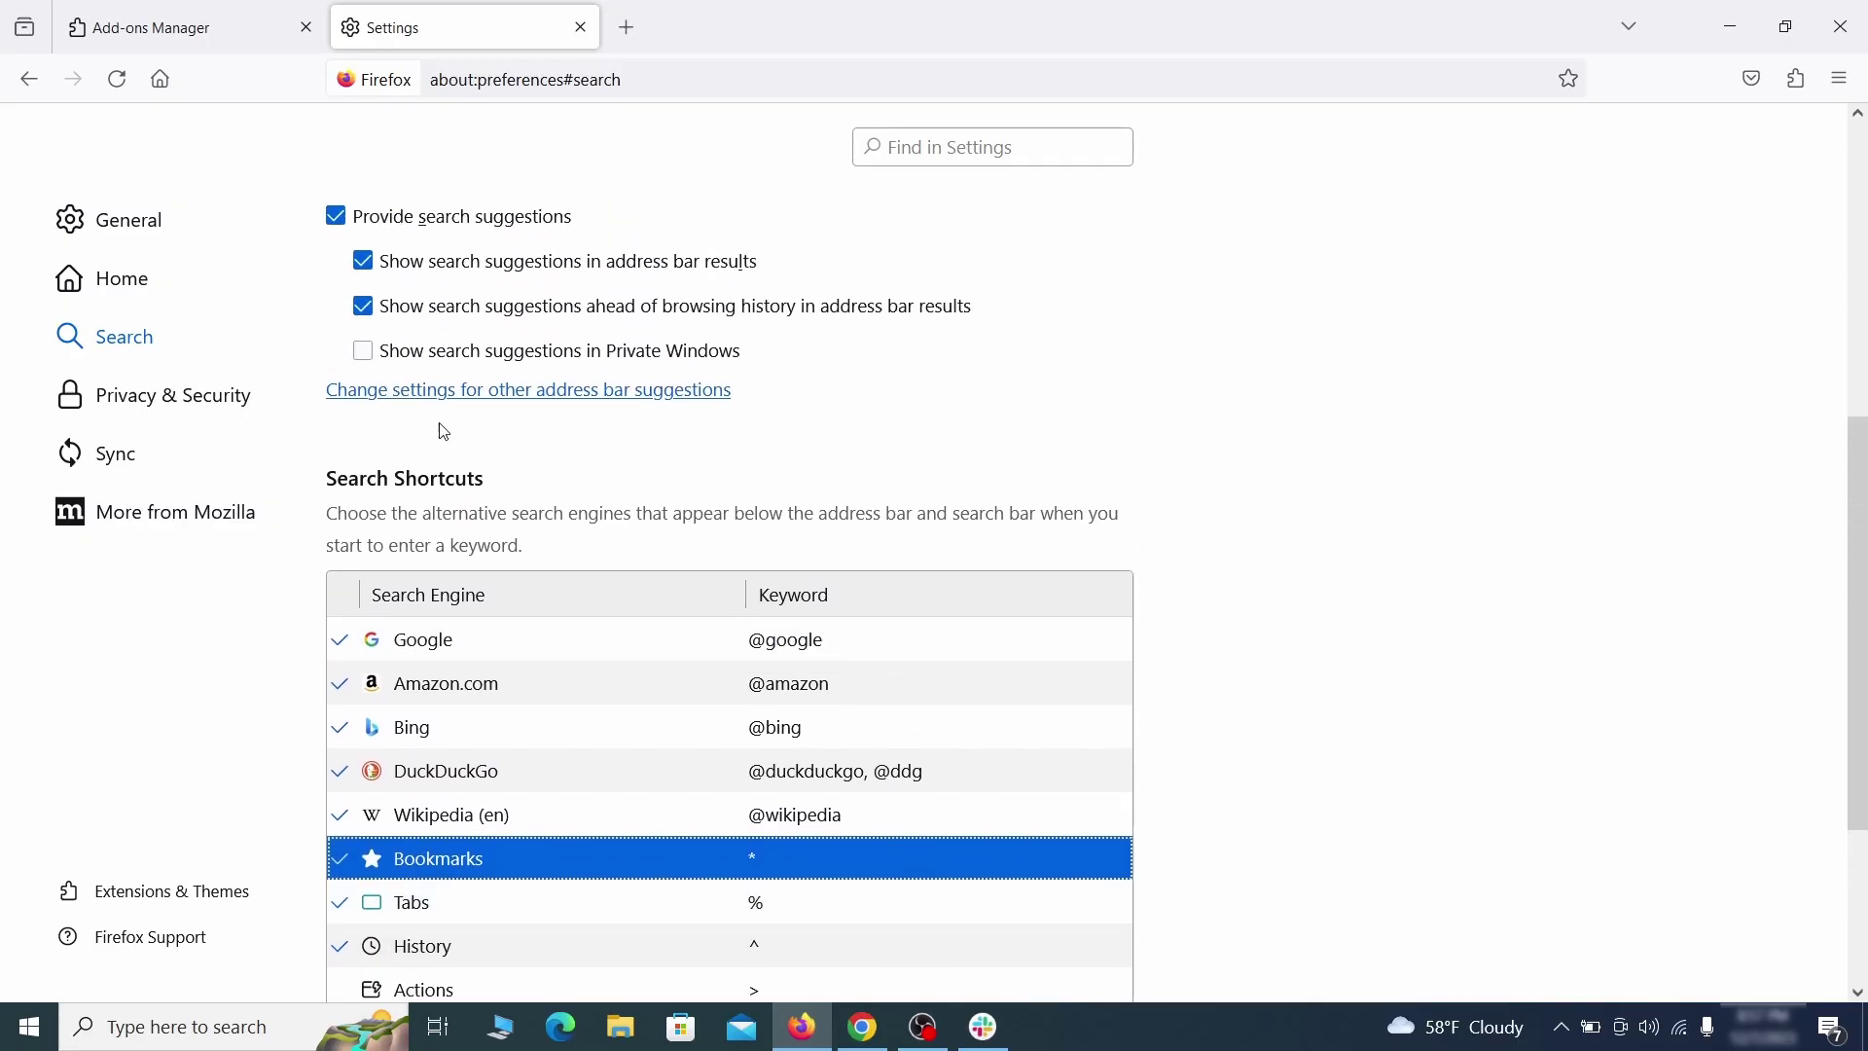
# - Clear all of Firefox's cookies, site data and cached web content
pyautogui.click(180, 390)
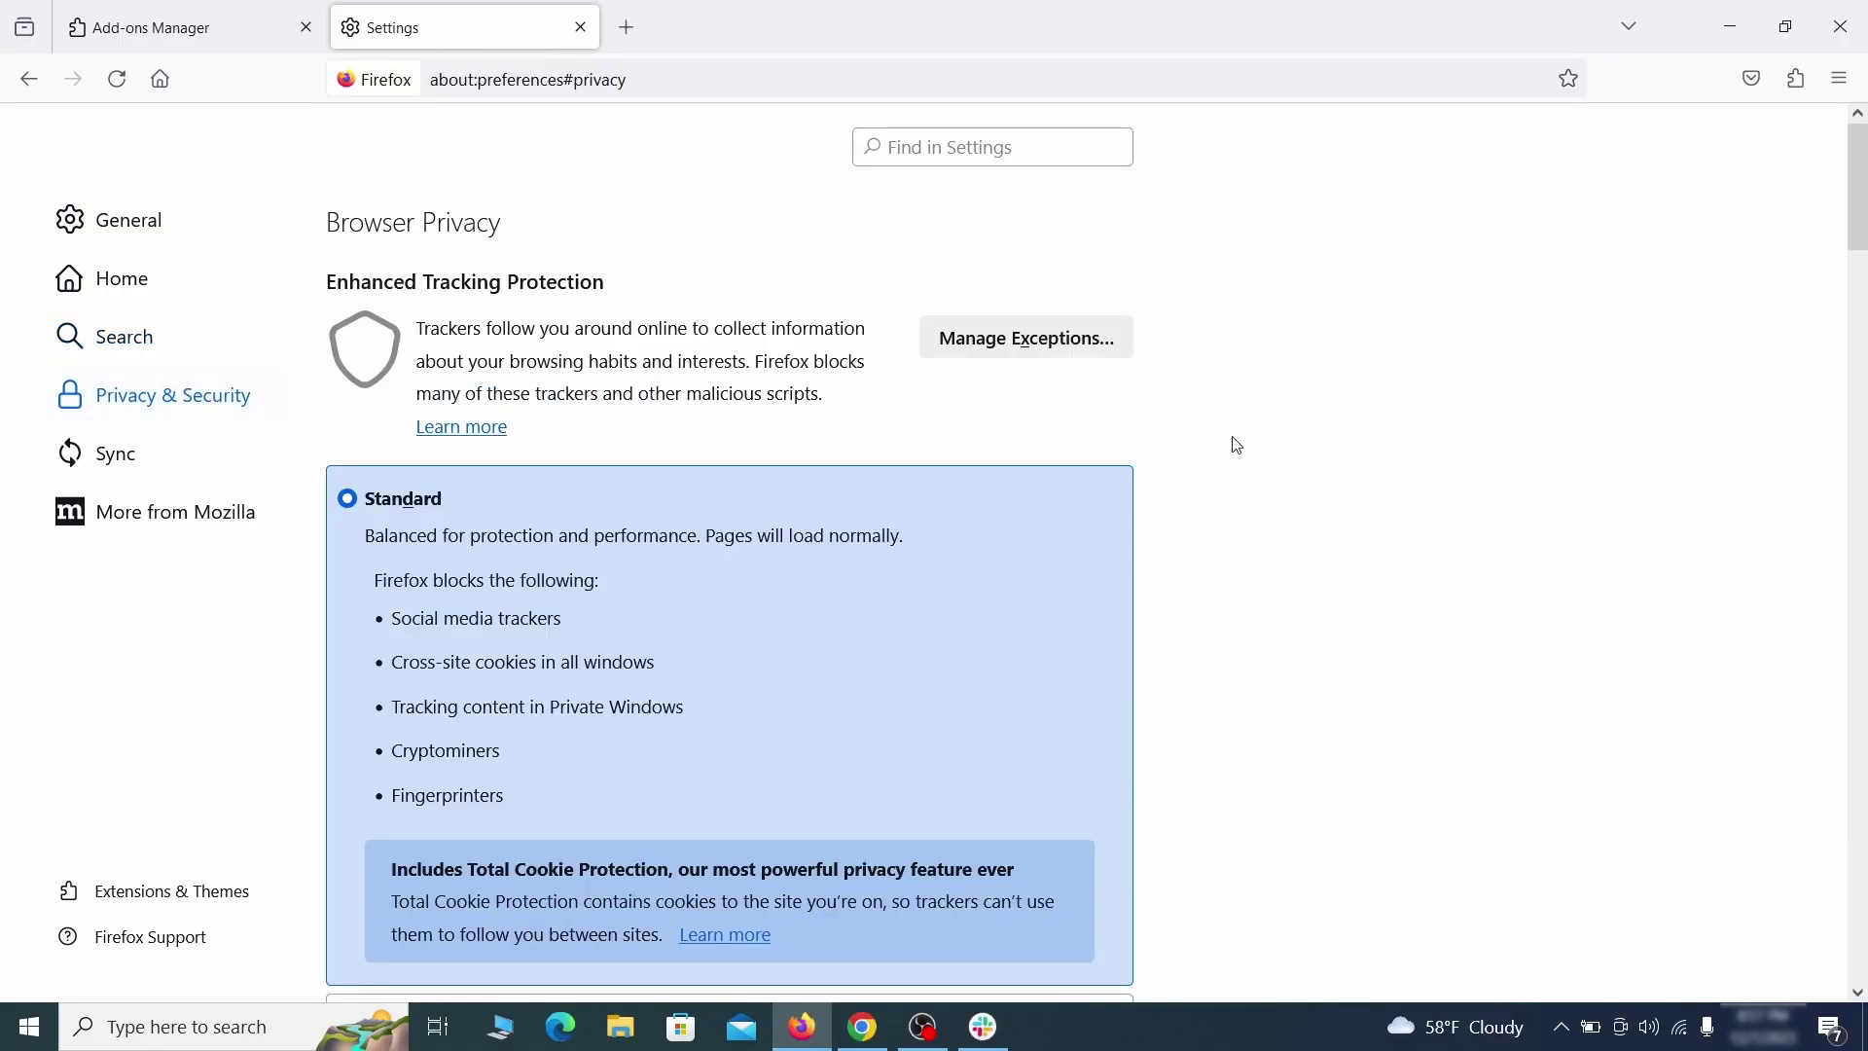
pyautogui.scroll(-8, 1159, 534)
pyautogui.click(1066, 623)
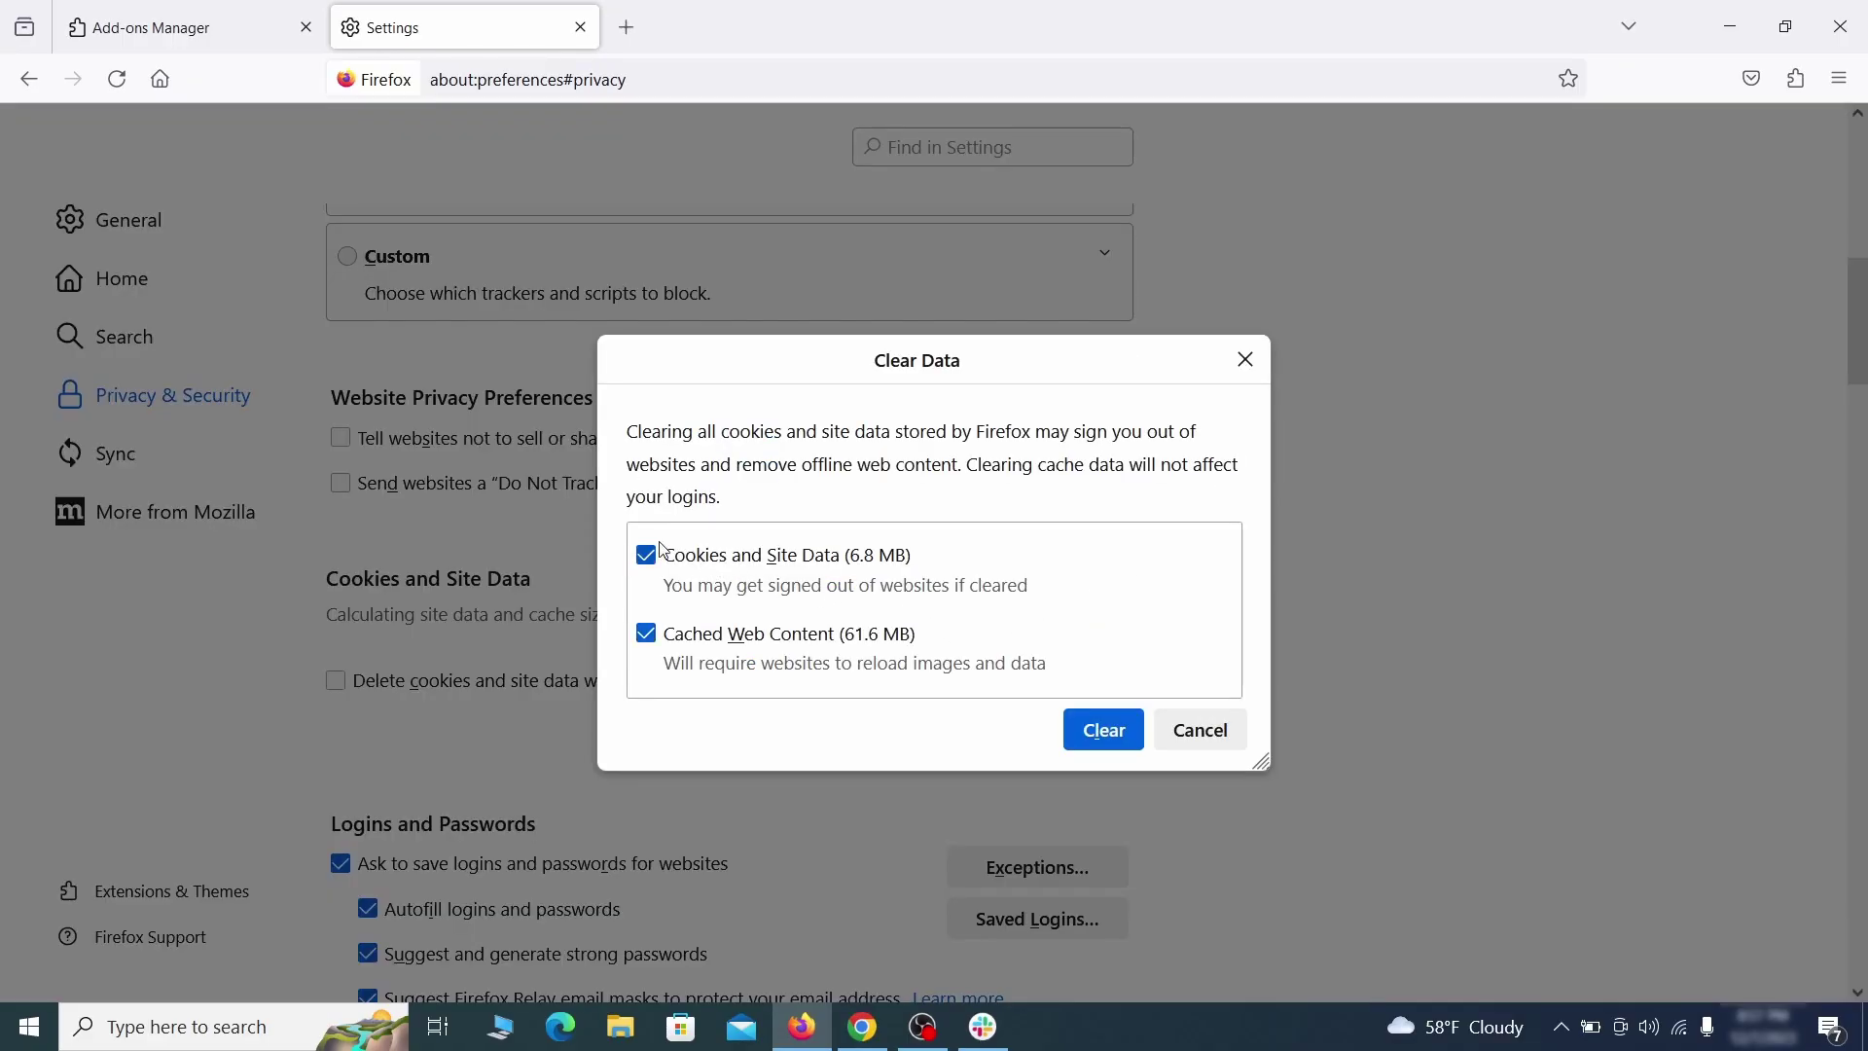
pyautogui.click(1134, 735)
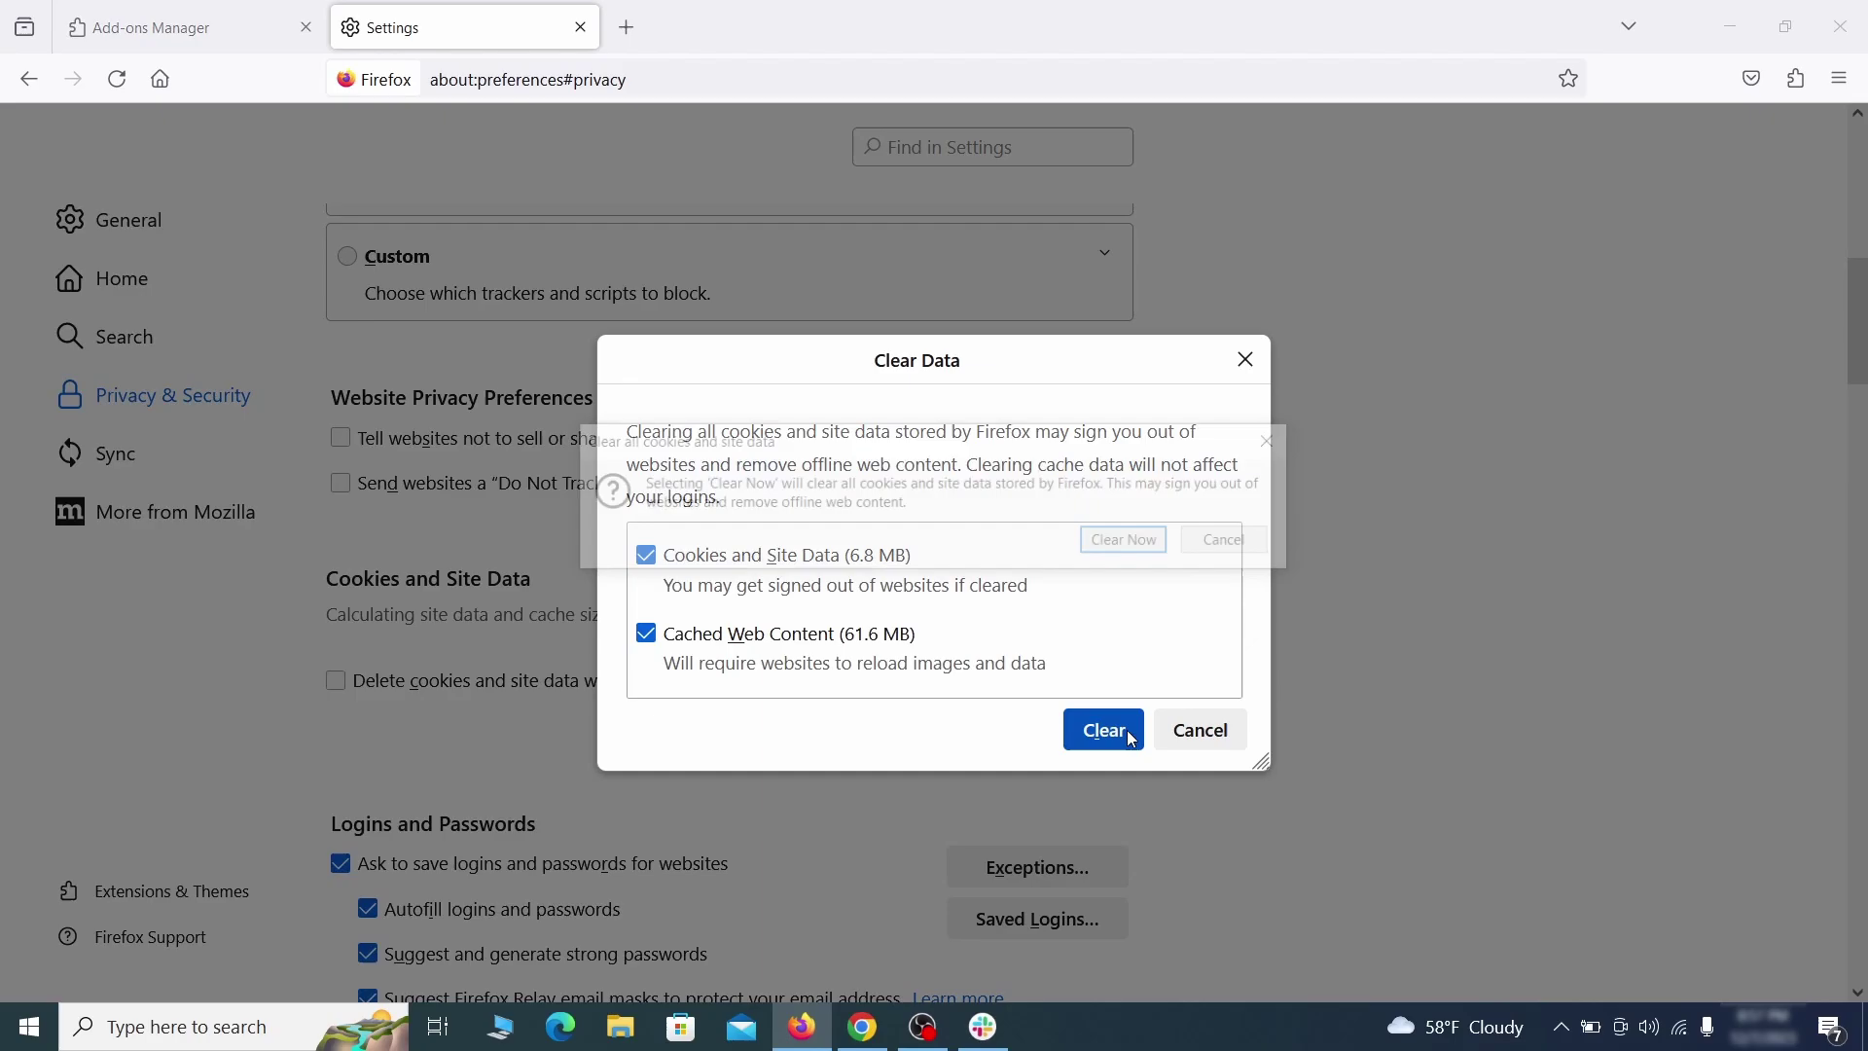
pyautogui.click(1132, 542)
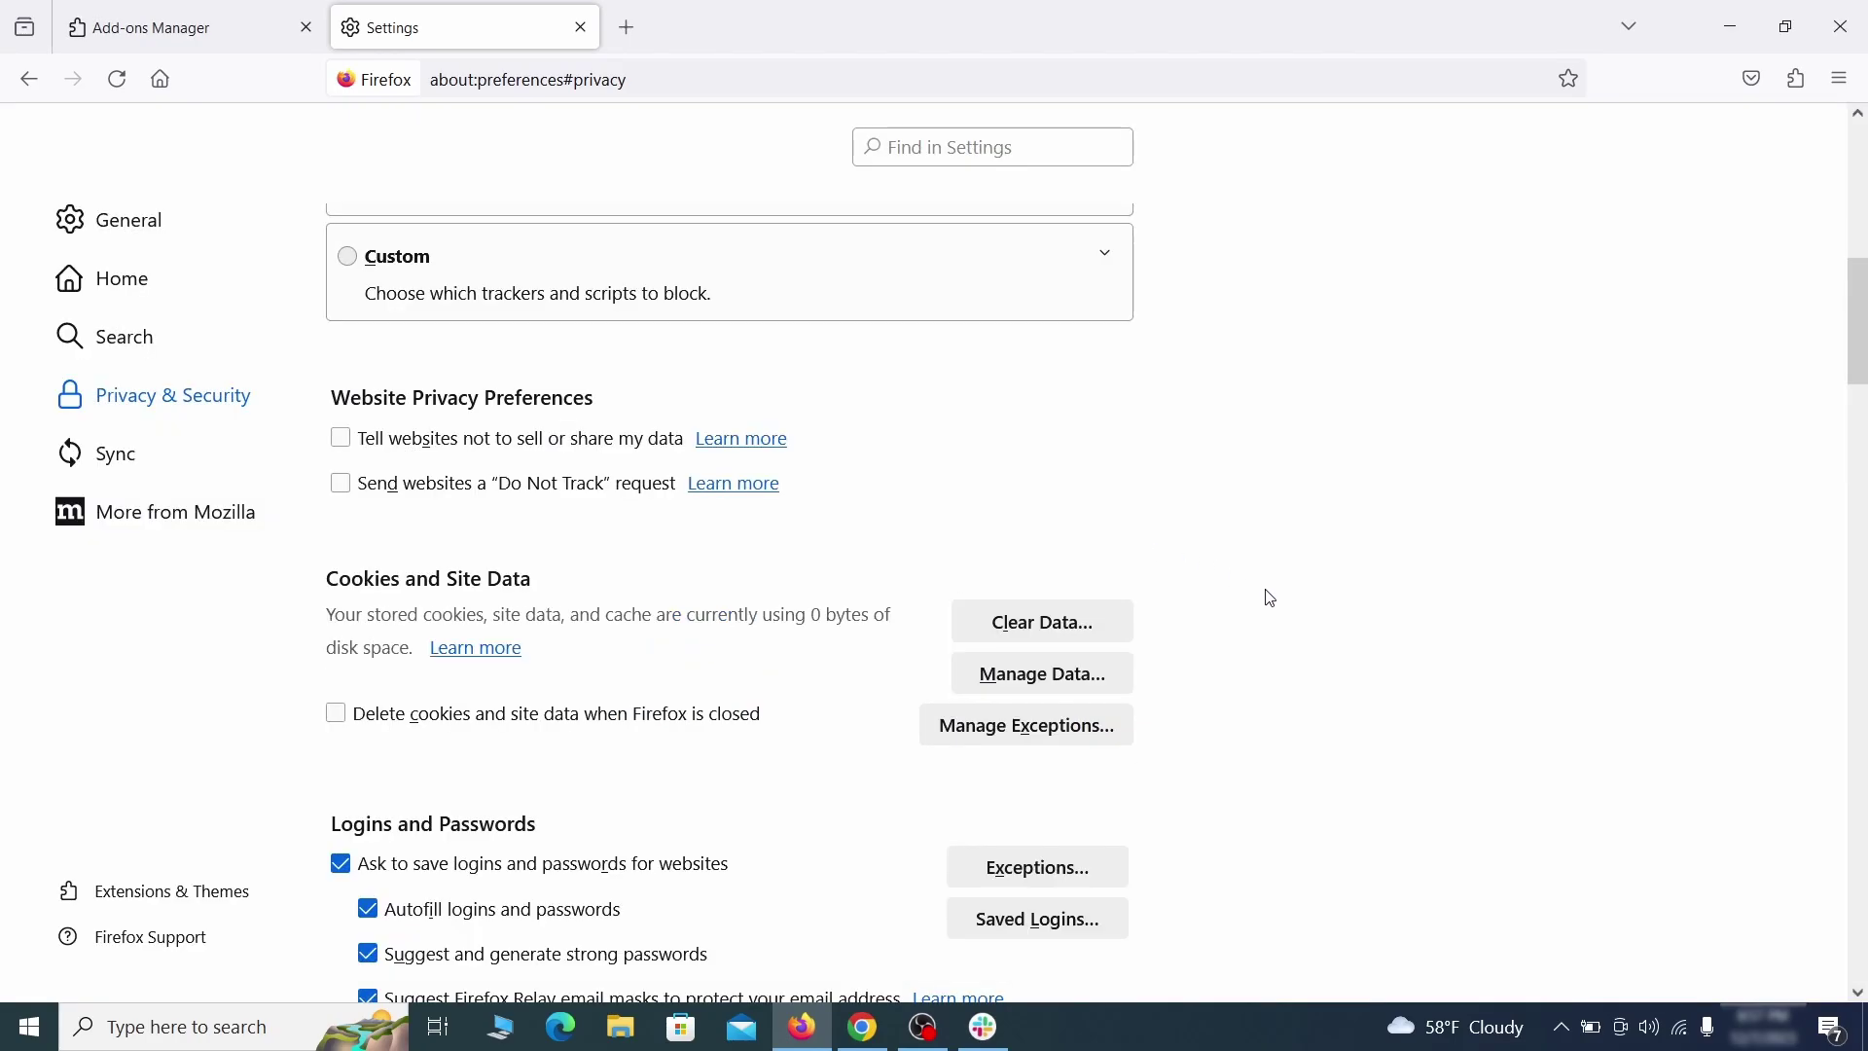
# - Show the sites allowed to send notifications under Permissions
pyautogui.scroll(-15, 1271, 599)
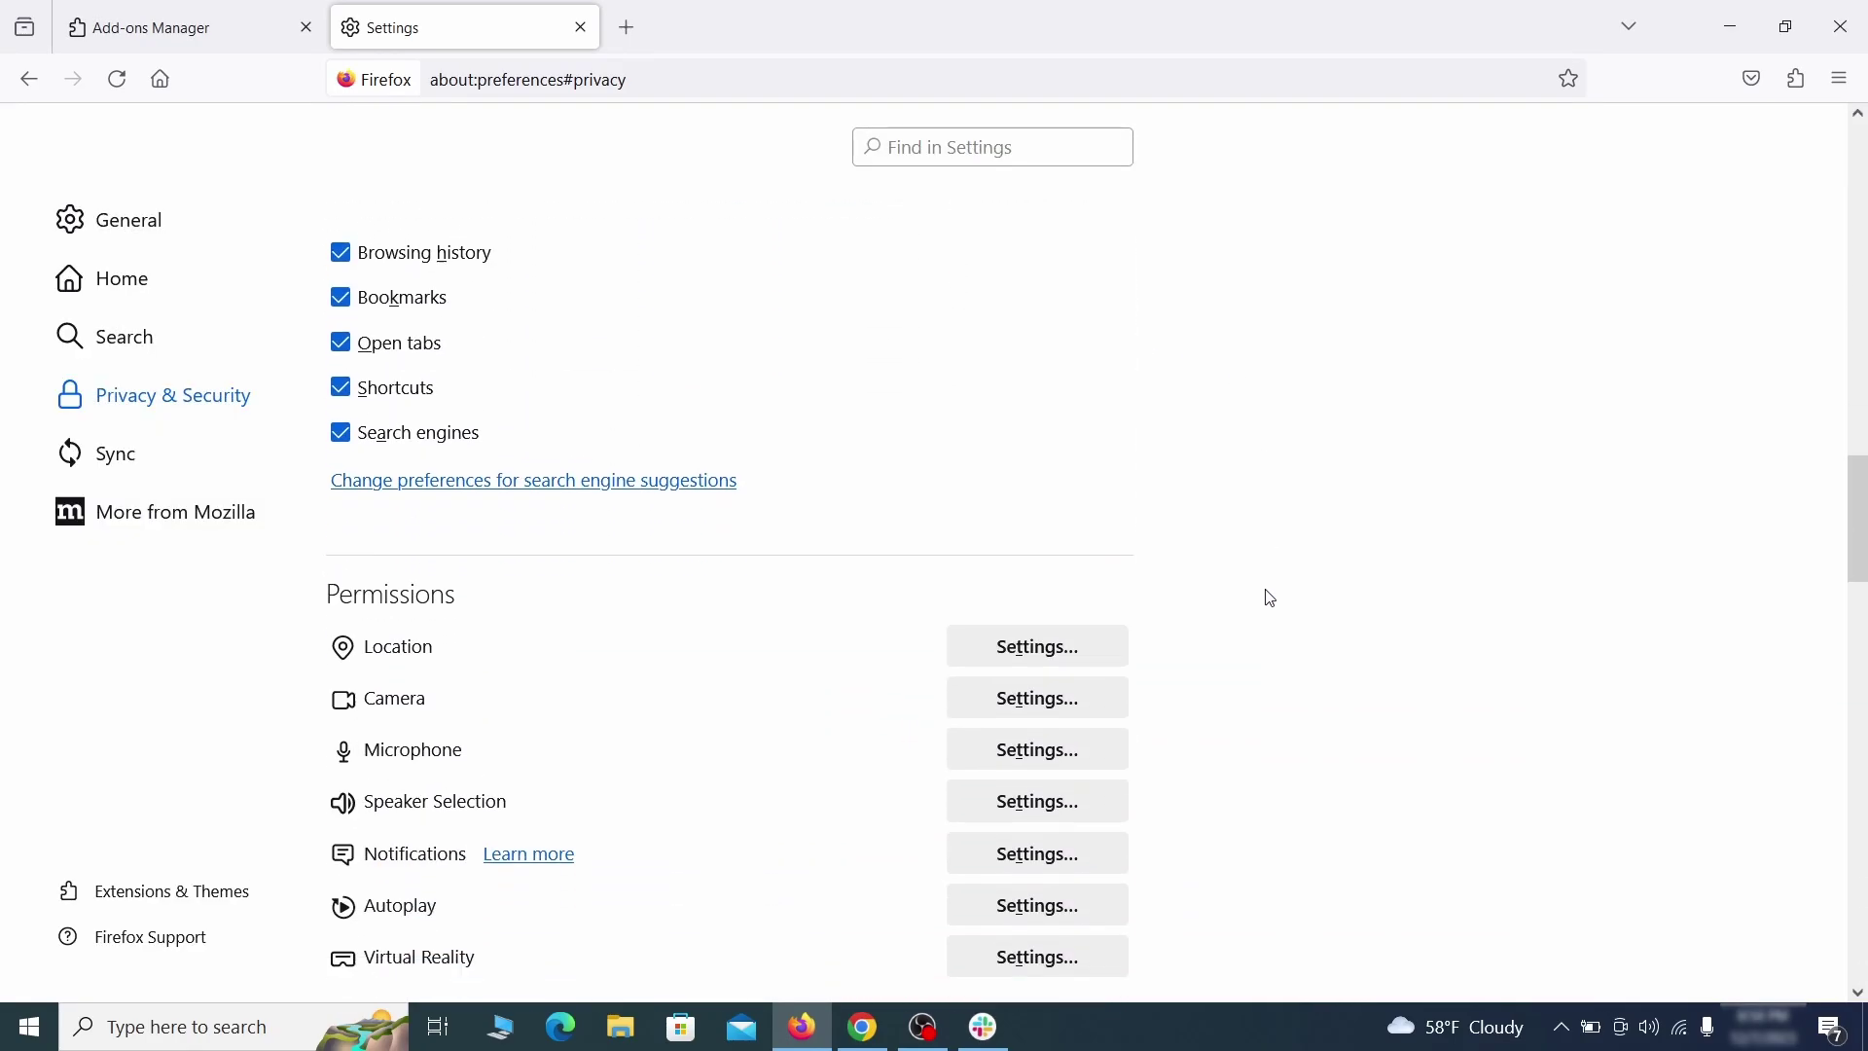
pyautogui.scroll(-3, 1271, 598)
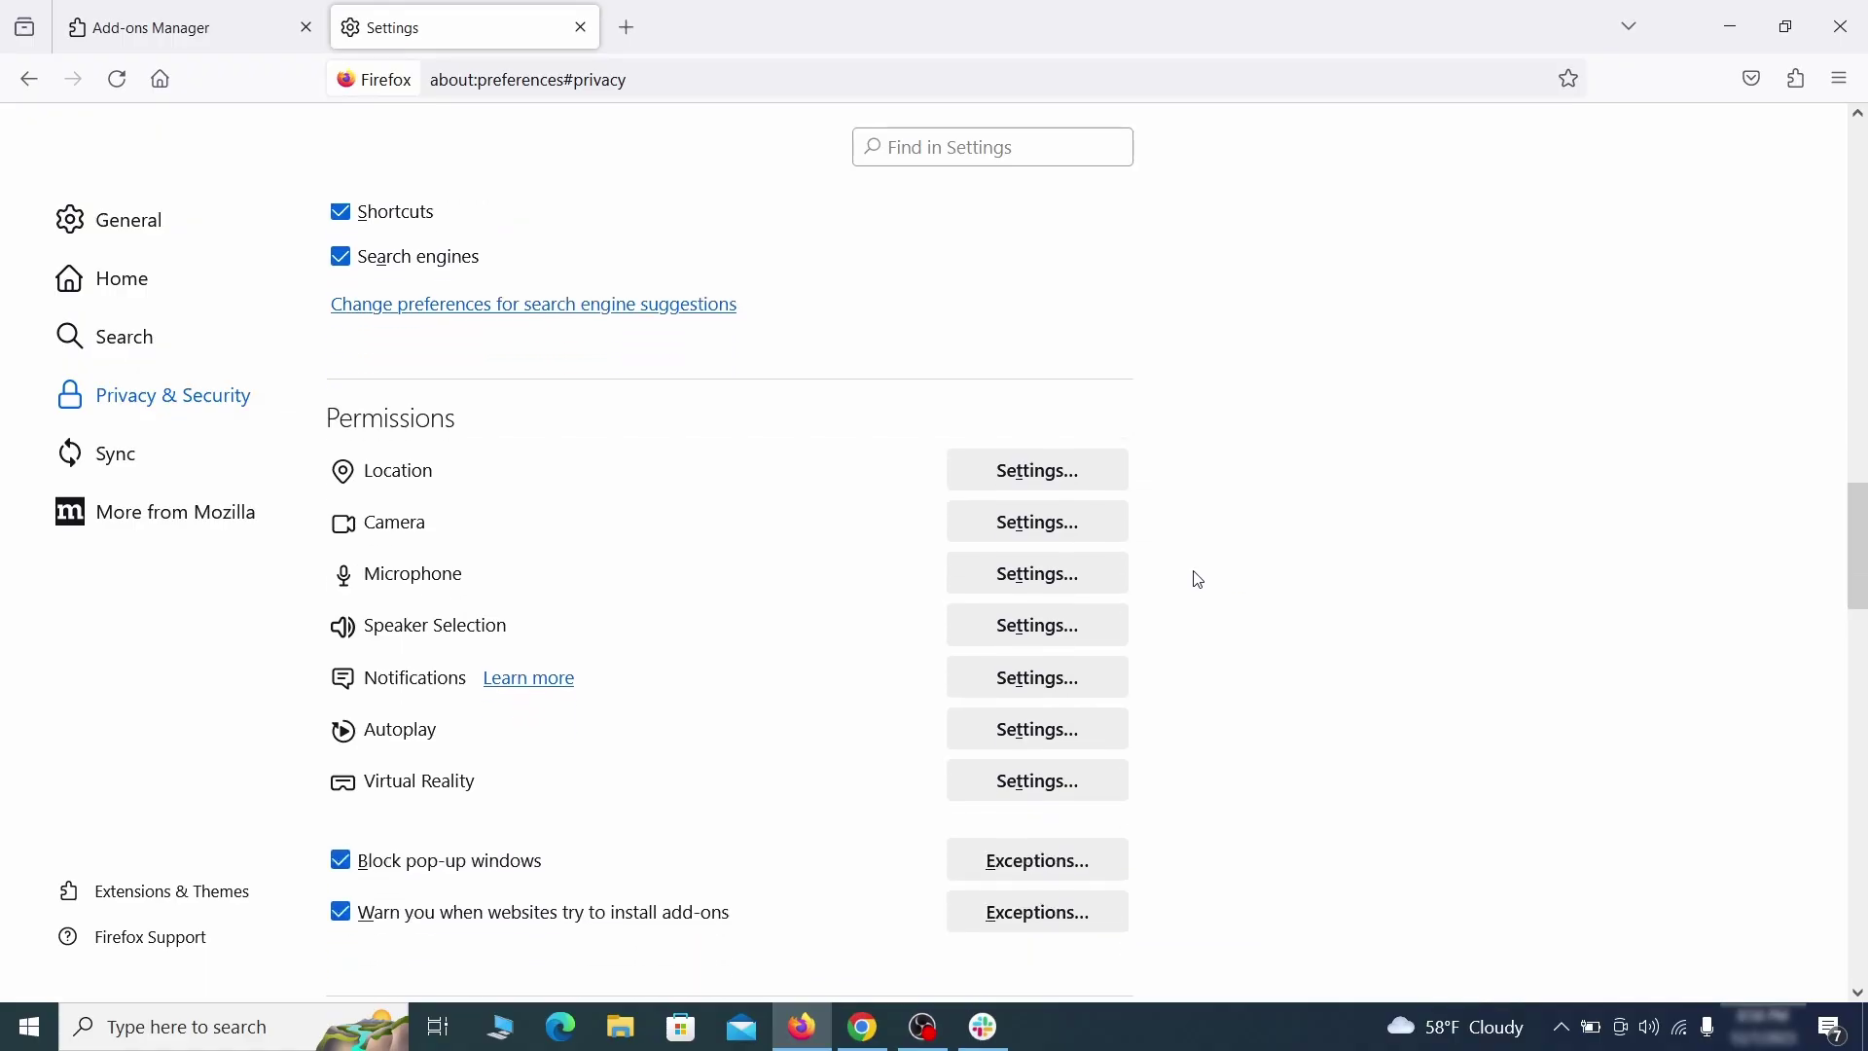
pyautogui.click(1078, 685)
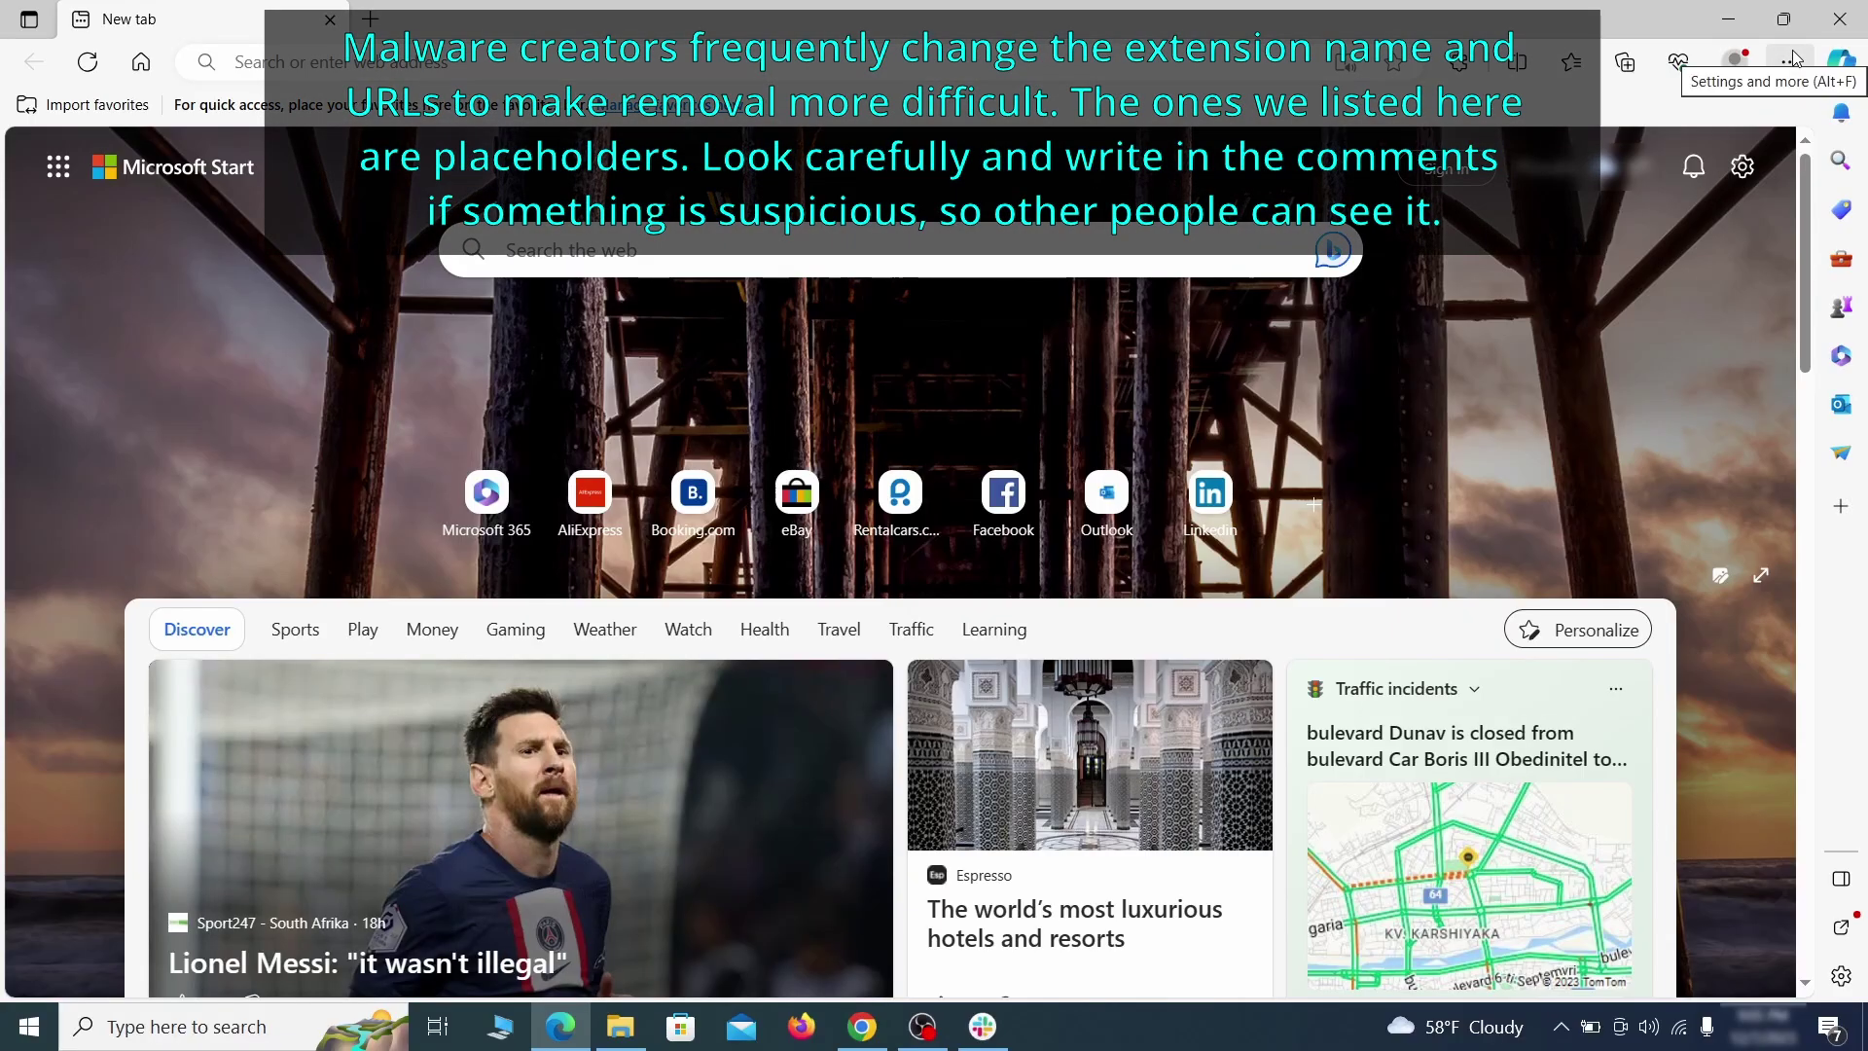
# - Switch off and remove the Quidco Cashback Reminder extension on Edge's Extensions page
pyautogui.click(1790, 62)
pyautogui.click(1606, 429)
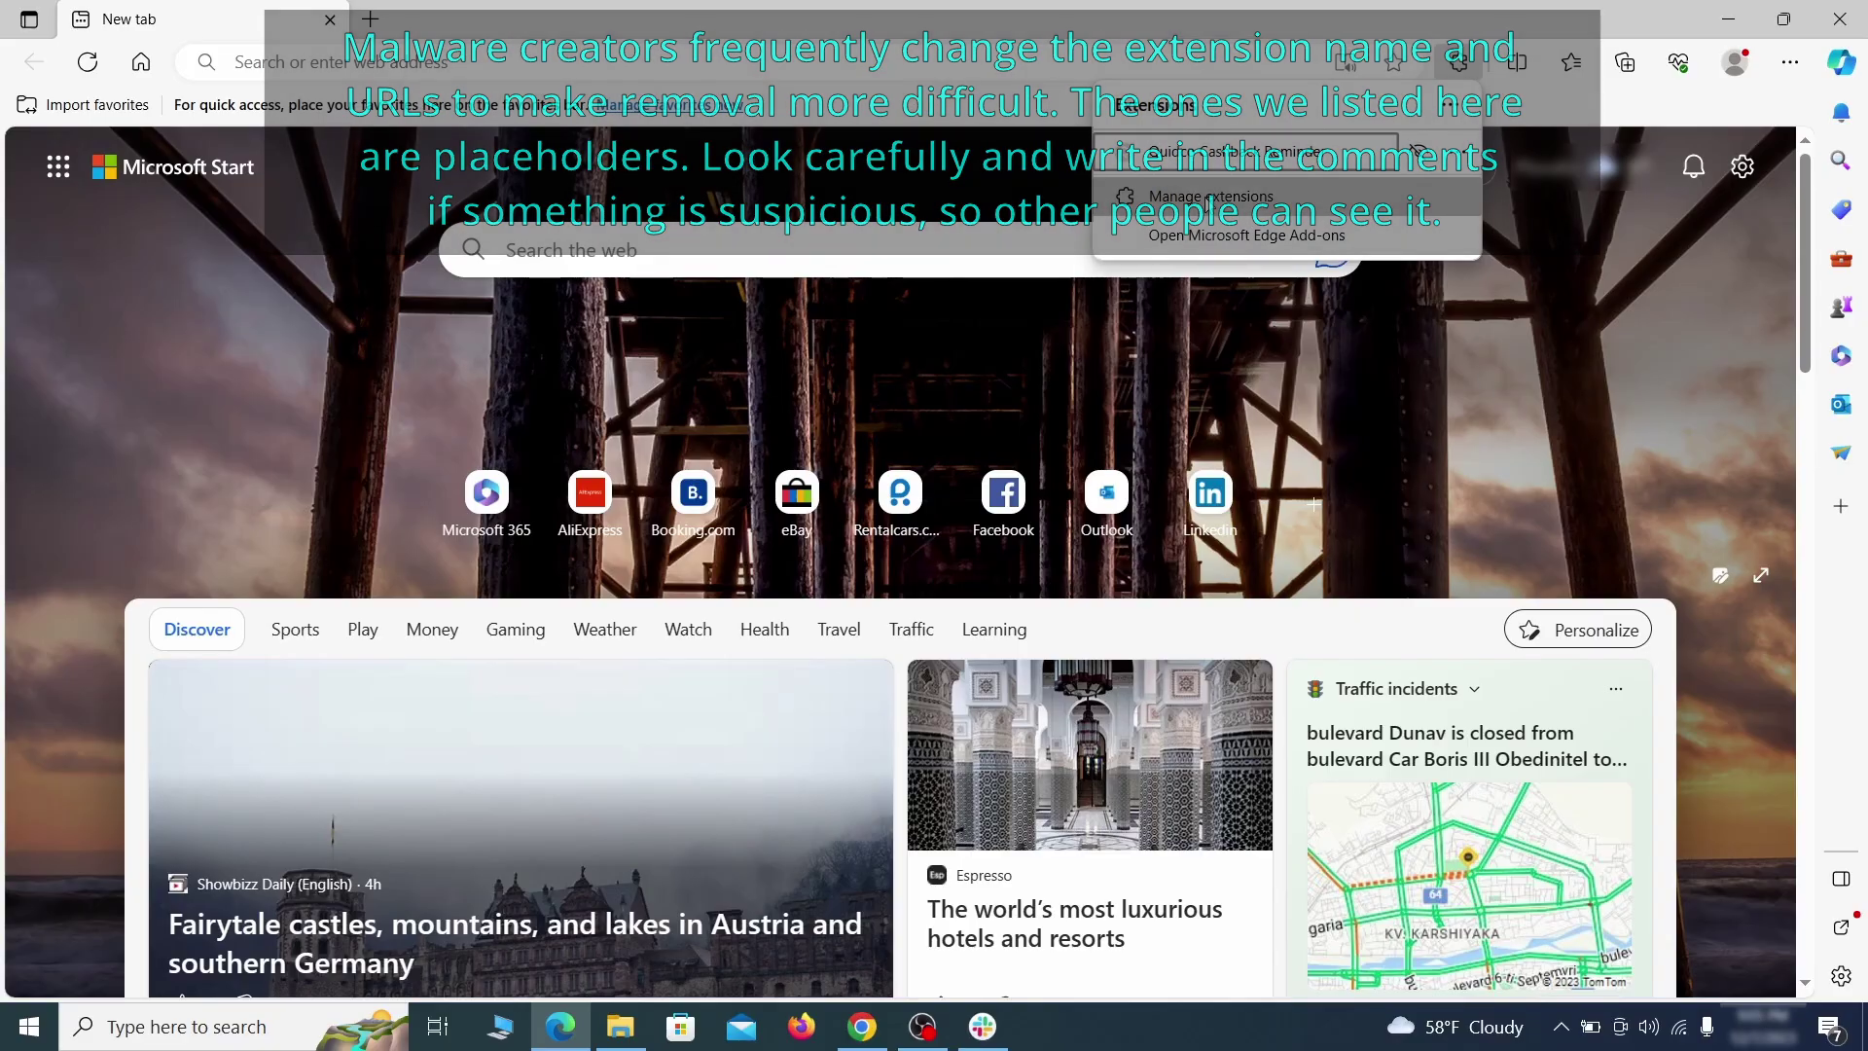
pyautogui.click(1207, 200)
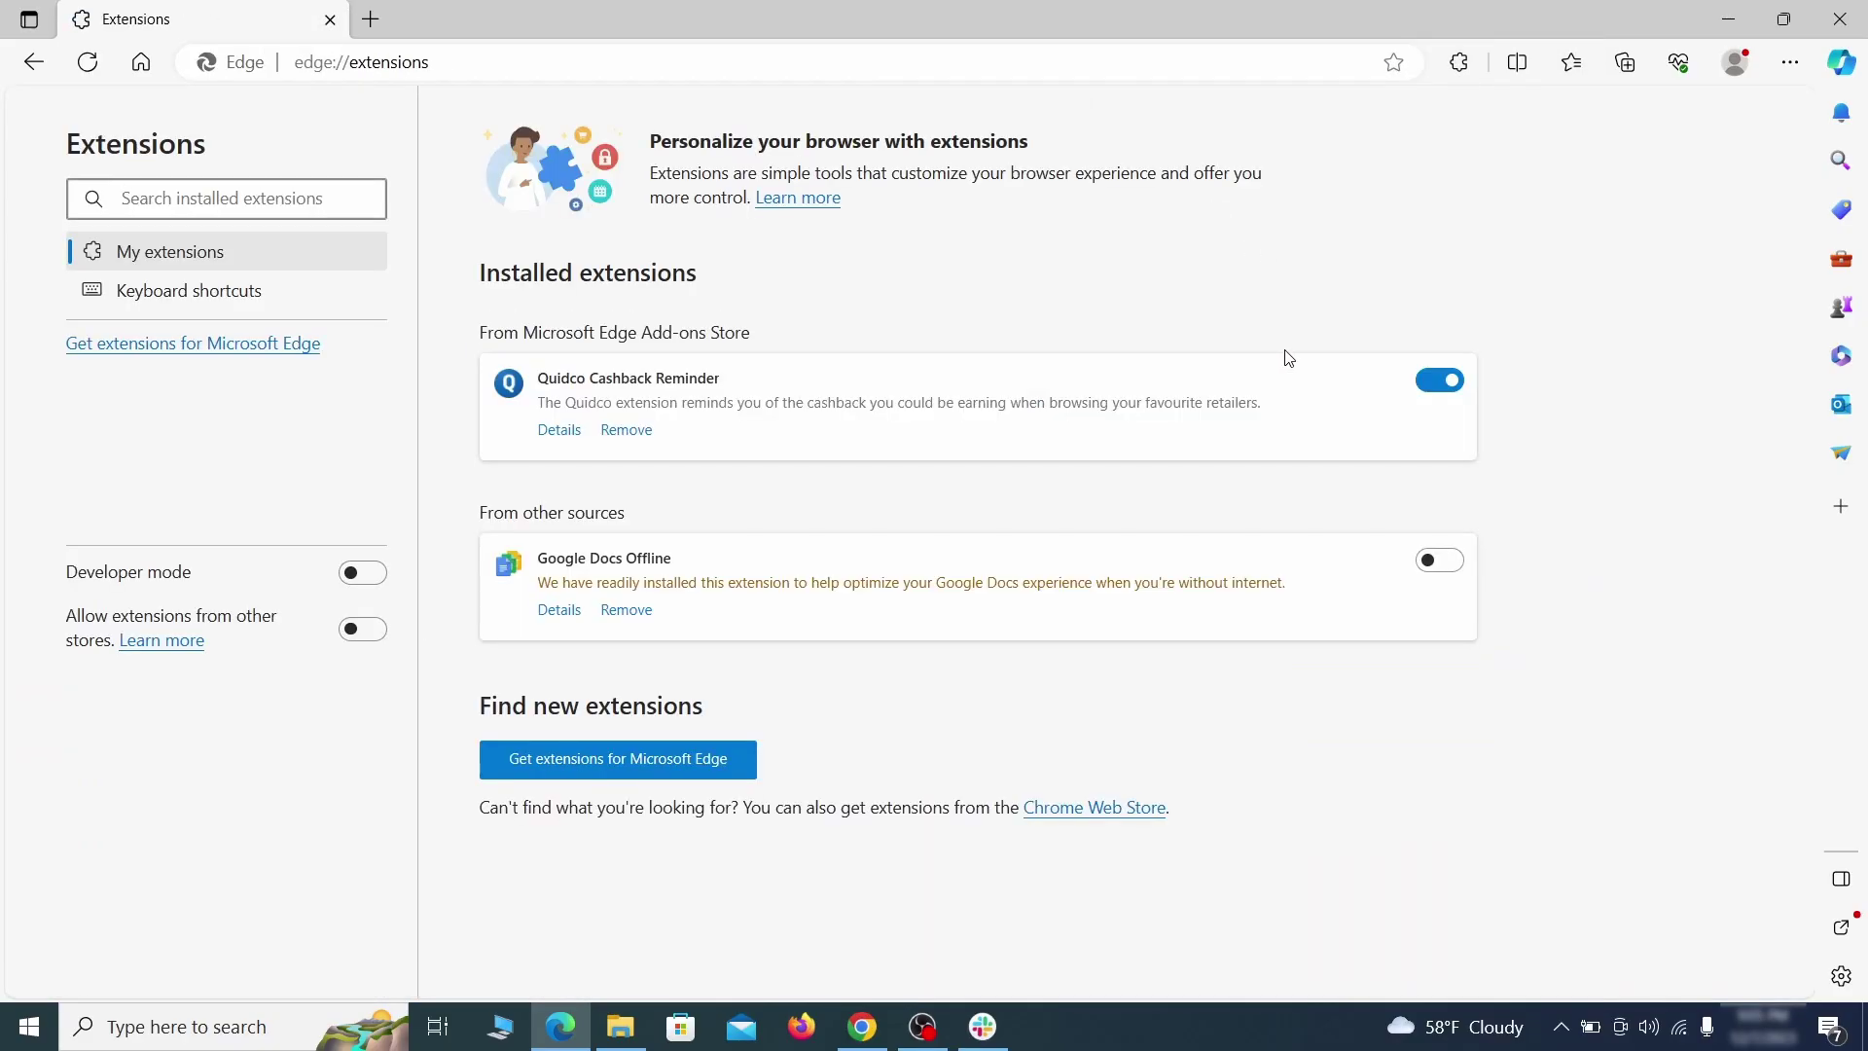
pyautogui.click(1440, 381)
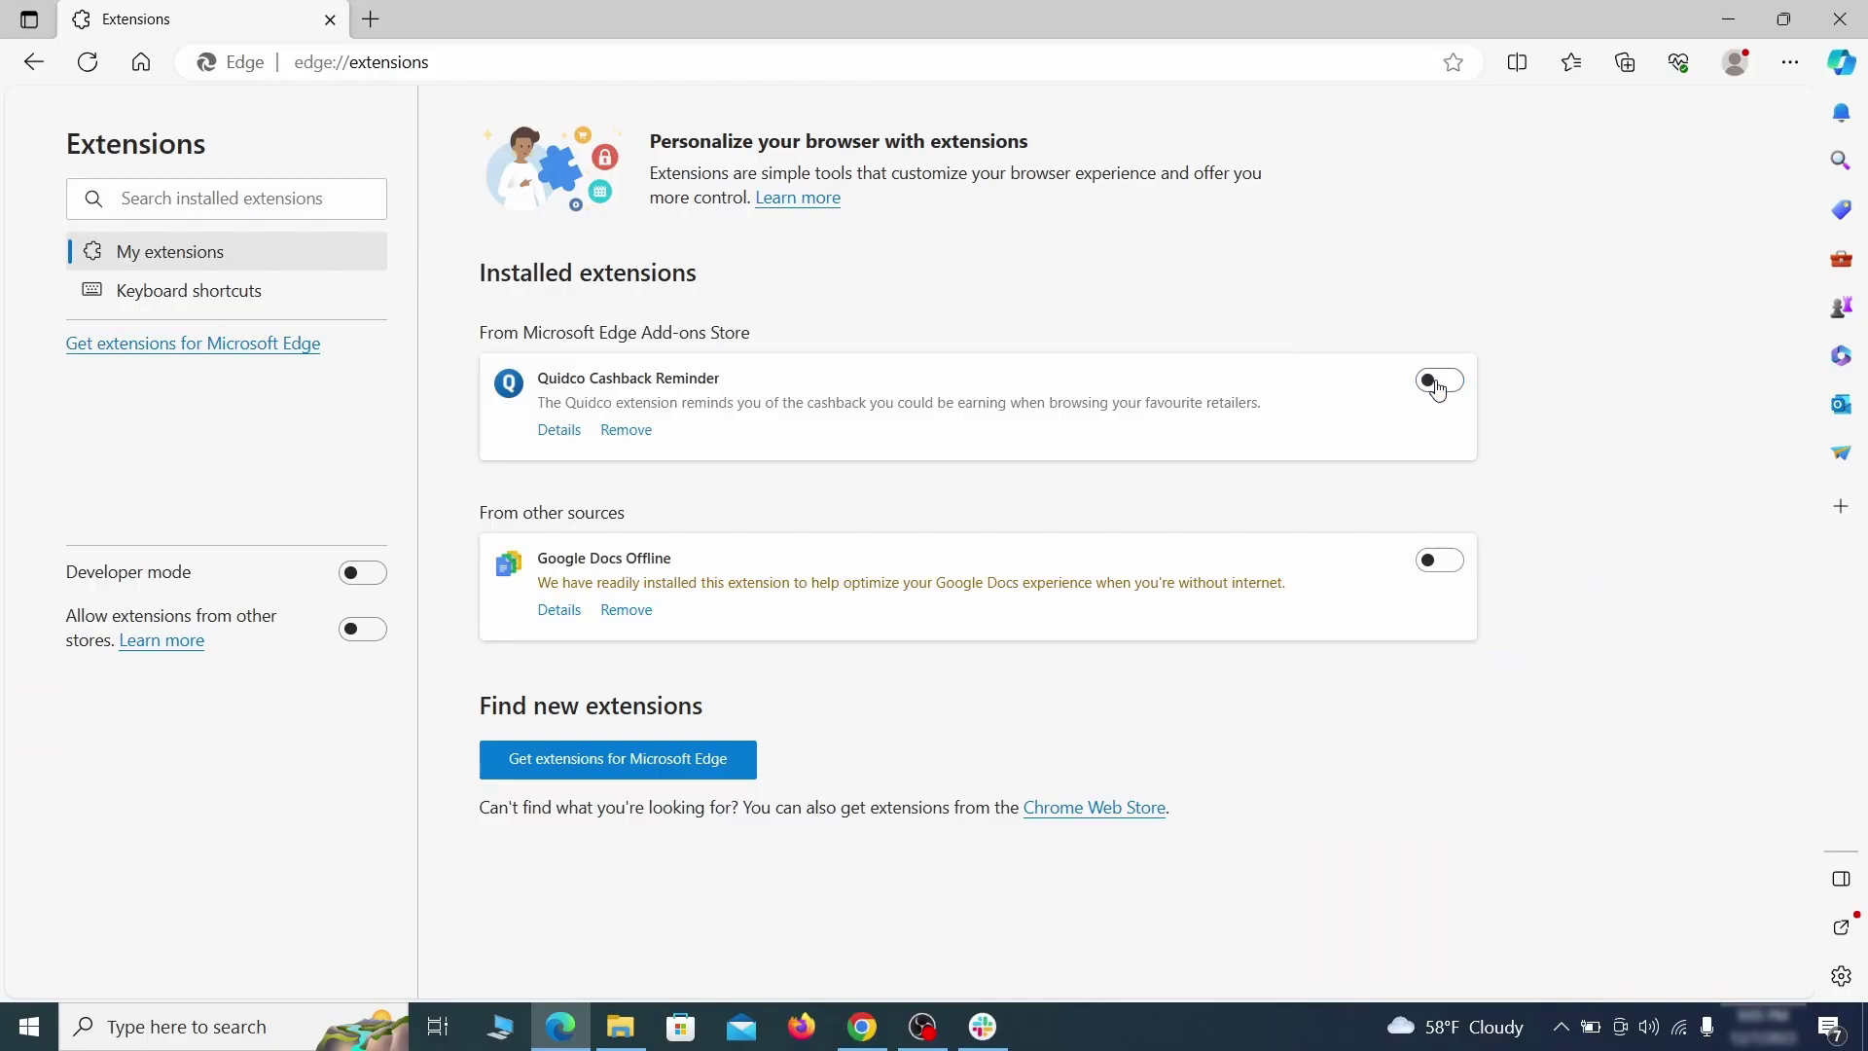
pyautogui.click(626, 430)
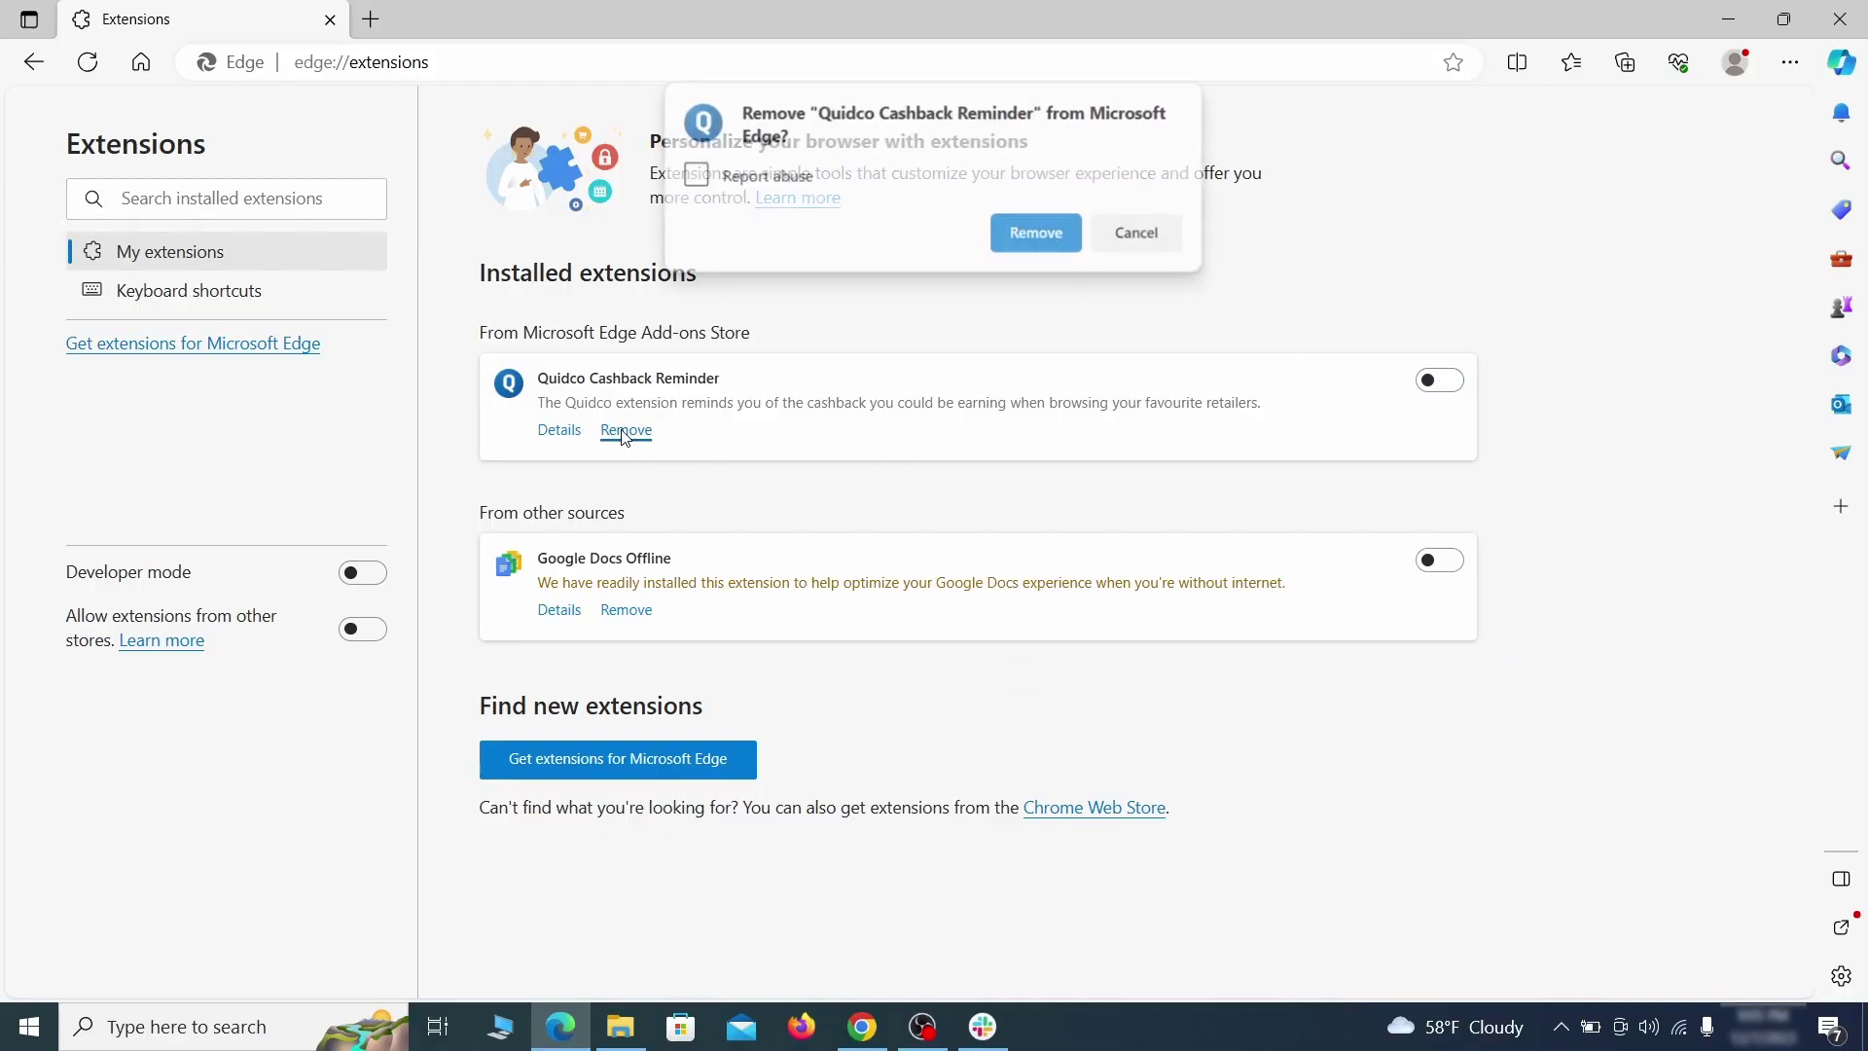
pyautogui.click(1037, 233)
pyautogui.hotkey('ctrl', 't')
# - Open Edge's clear browsing data options under Privacy, search, and services
pyautogui.click(1788, 64)
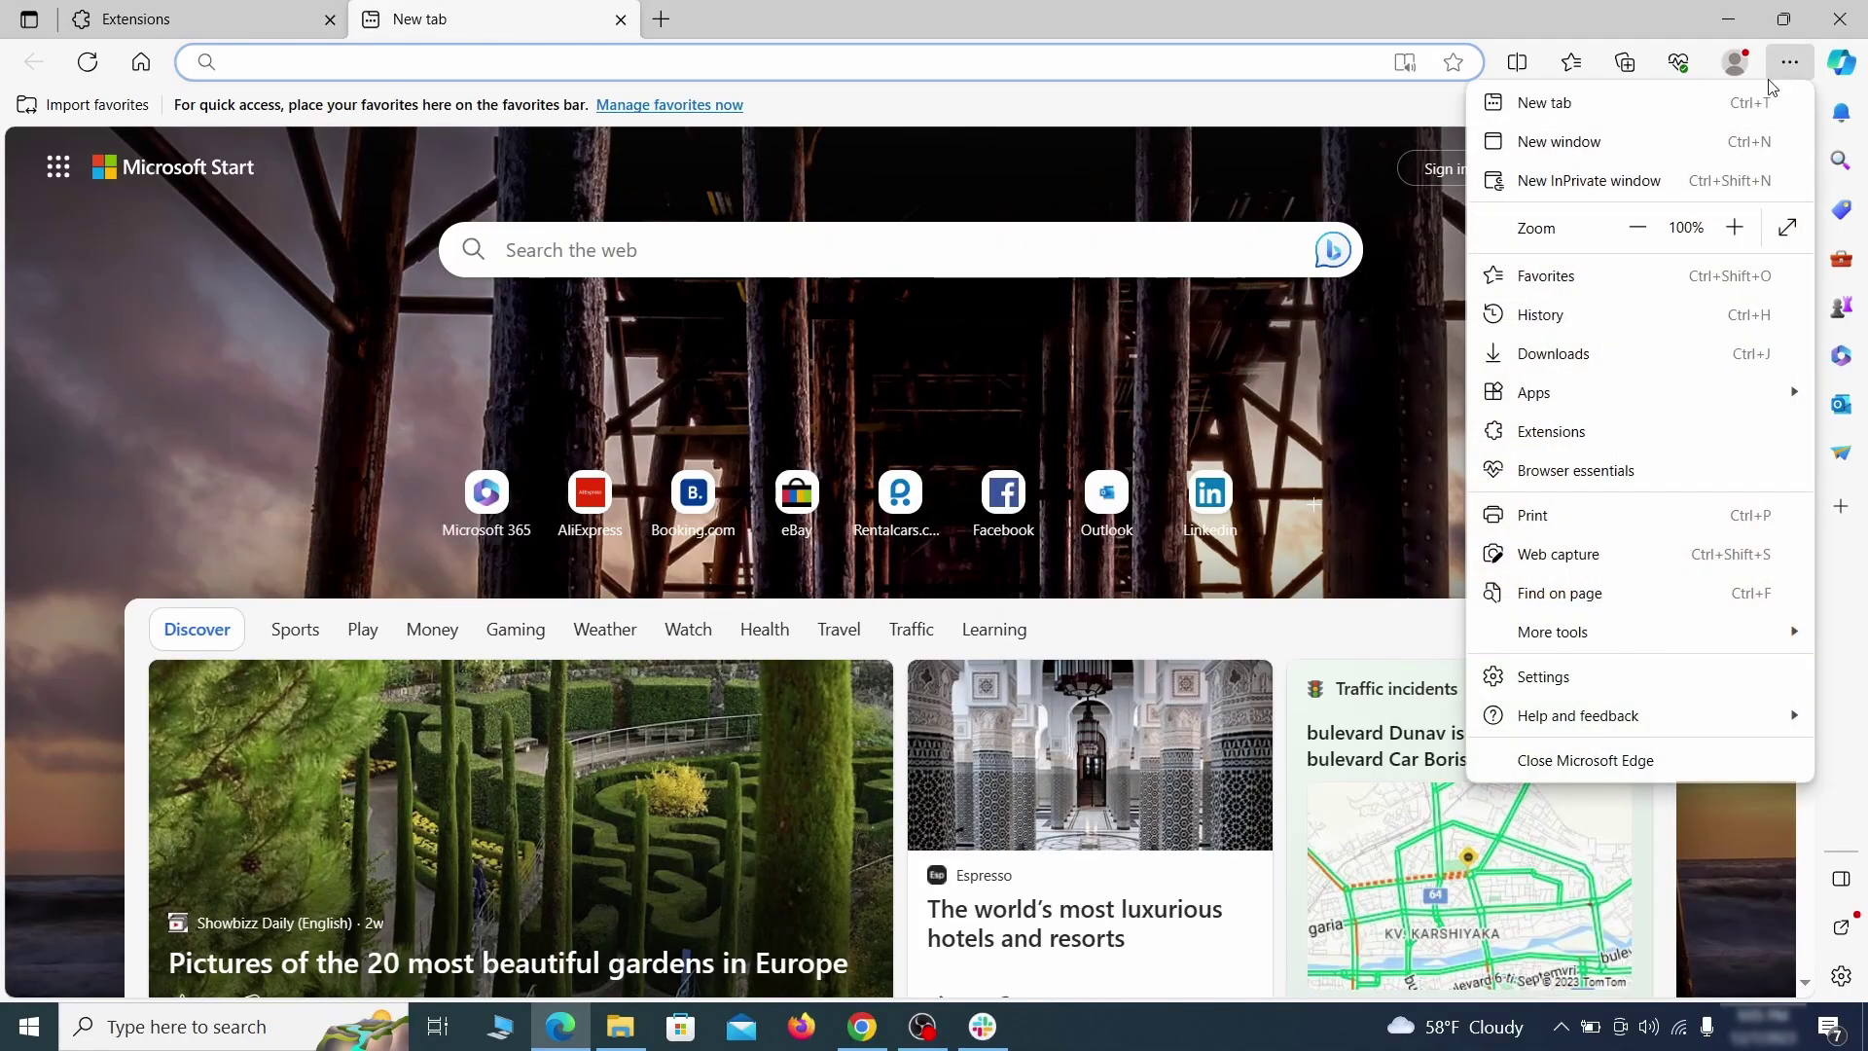
pyautogui.click(1547, 676)
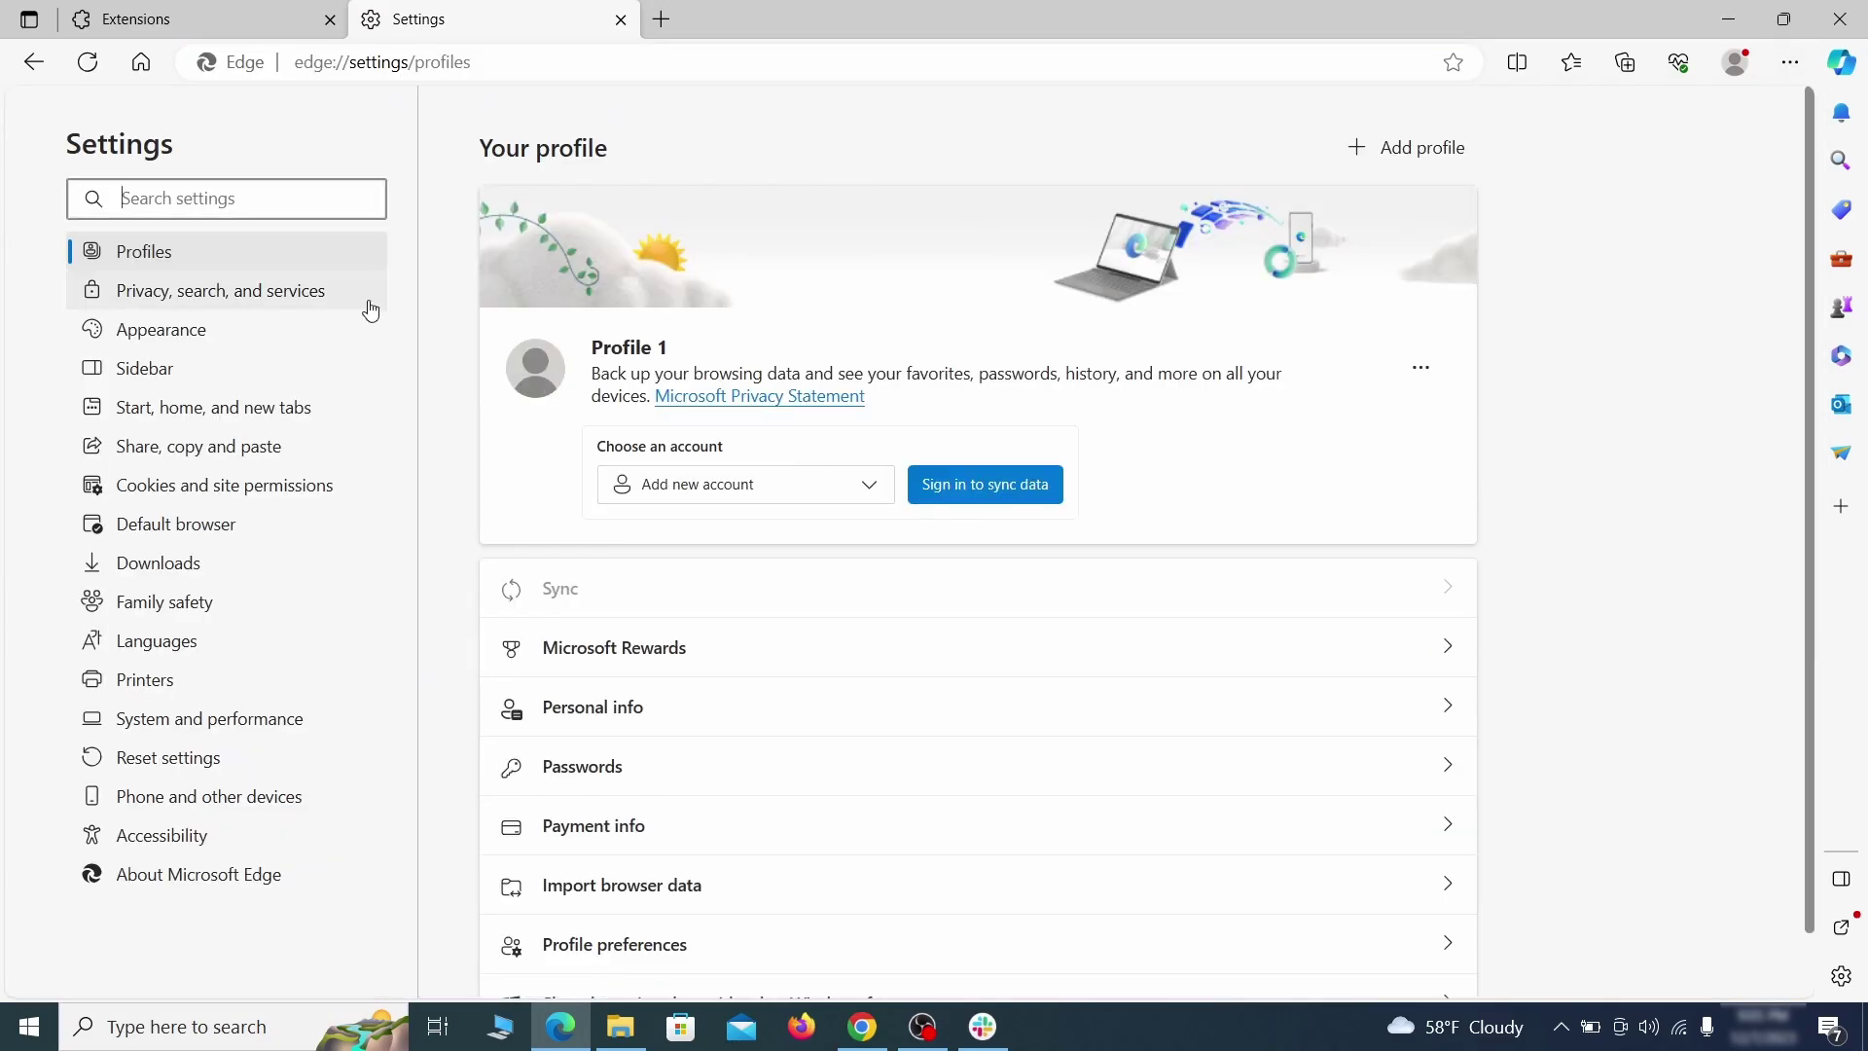
pyautogui.click(313, 295)
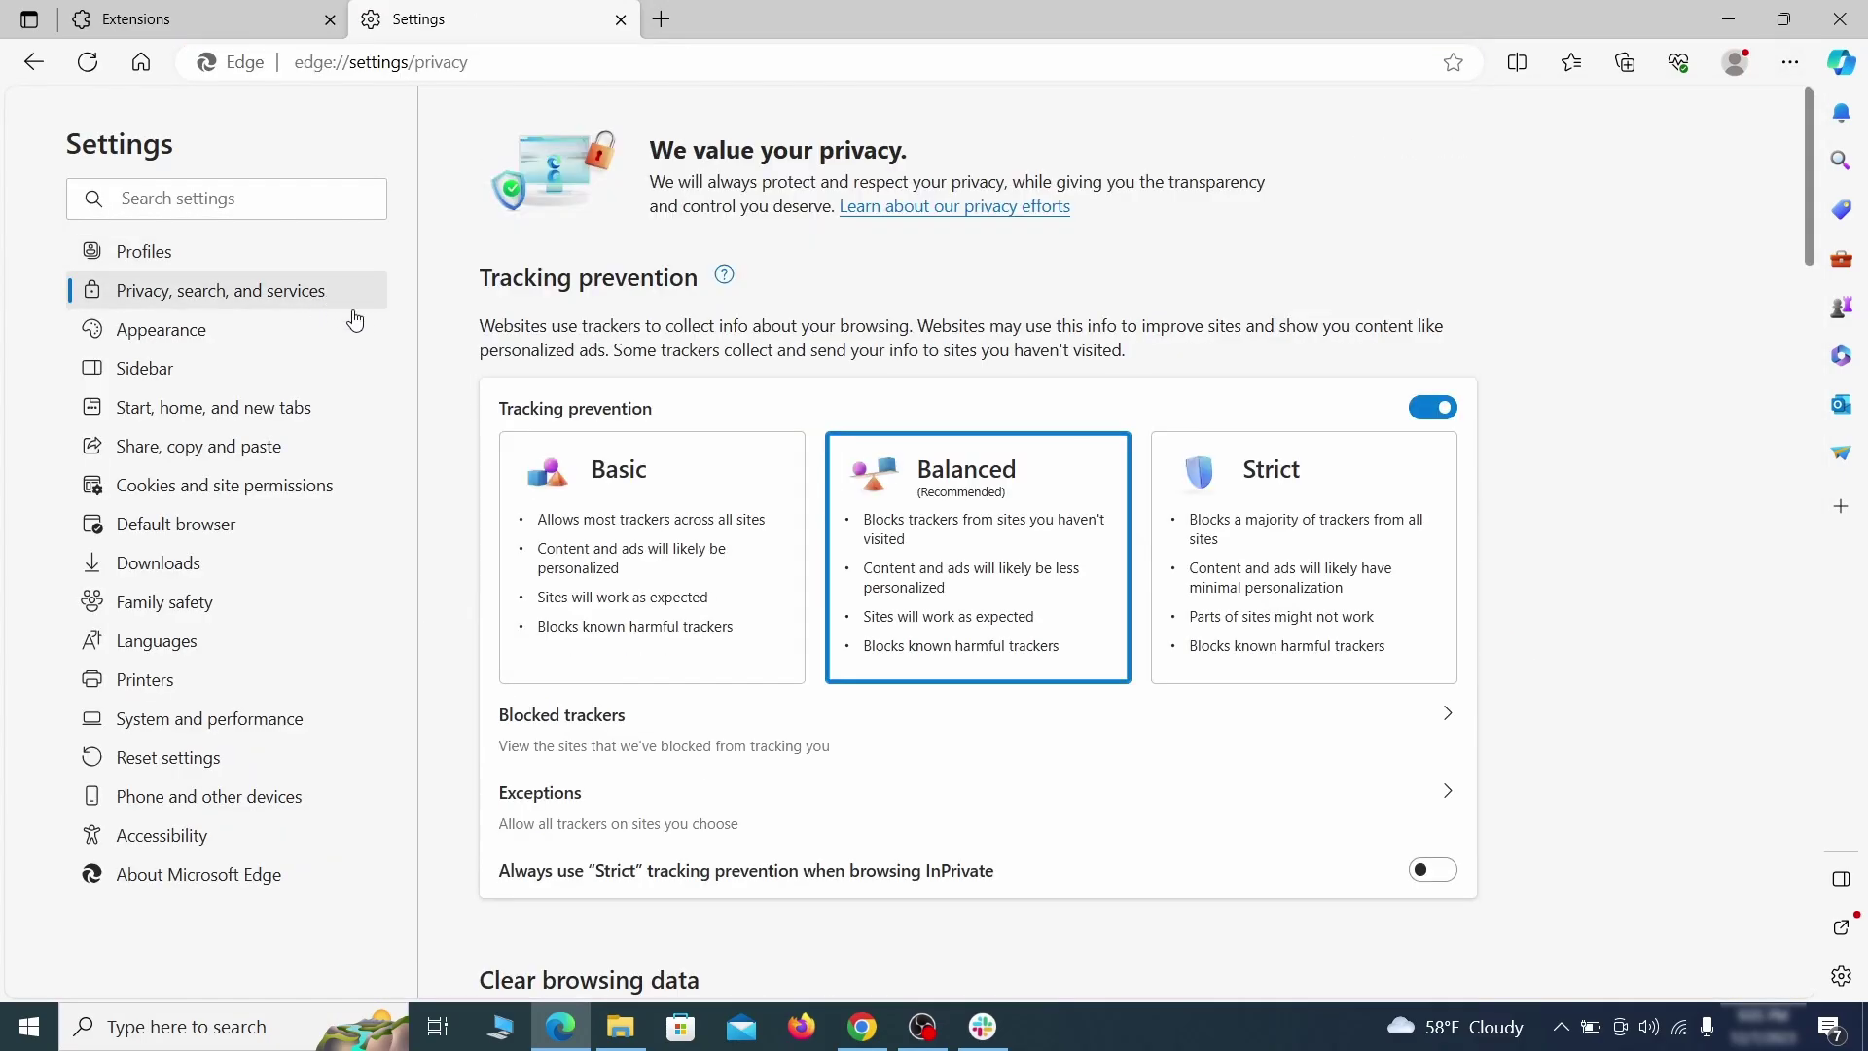
pyautogui.scroll(-4, 1013, 597)
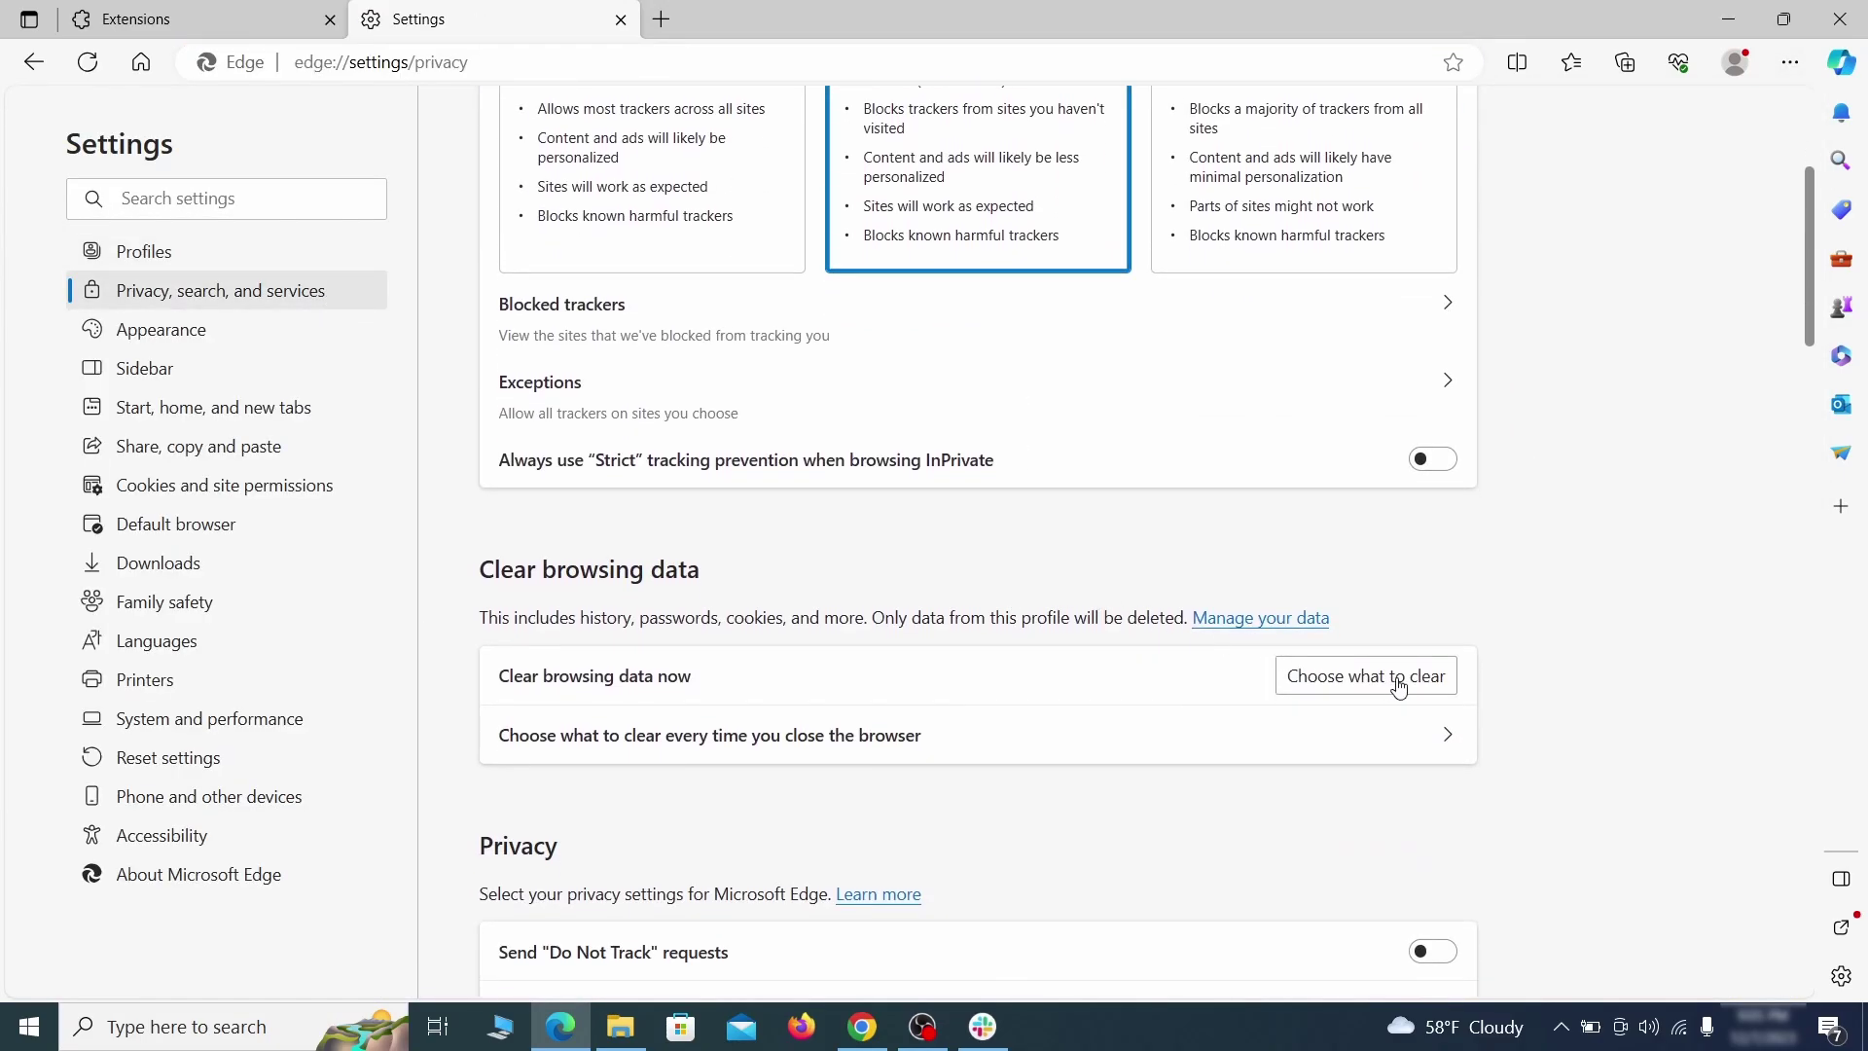
pyautogui.click(1398, 677)
# - Make Google the default address-bar search engine and bring up the ExampleRougeURL.com entry's options
pyautogui.scroll(-4, 772, 557)
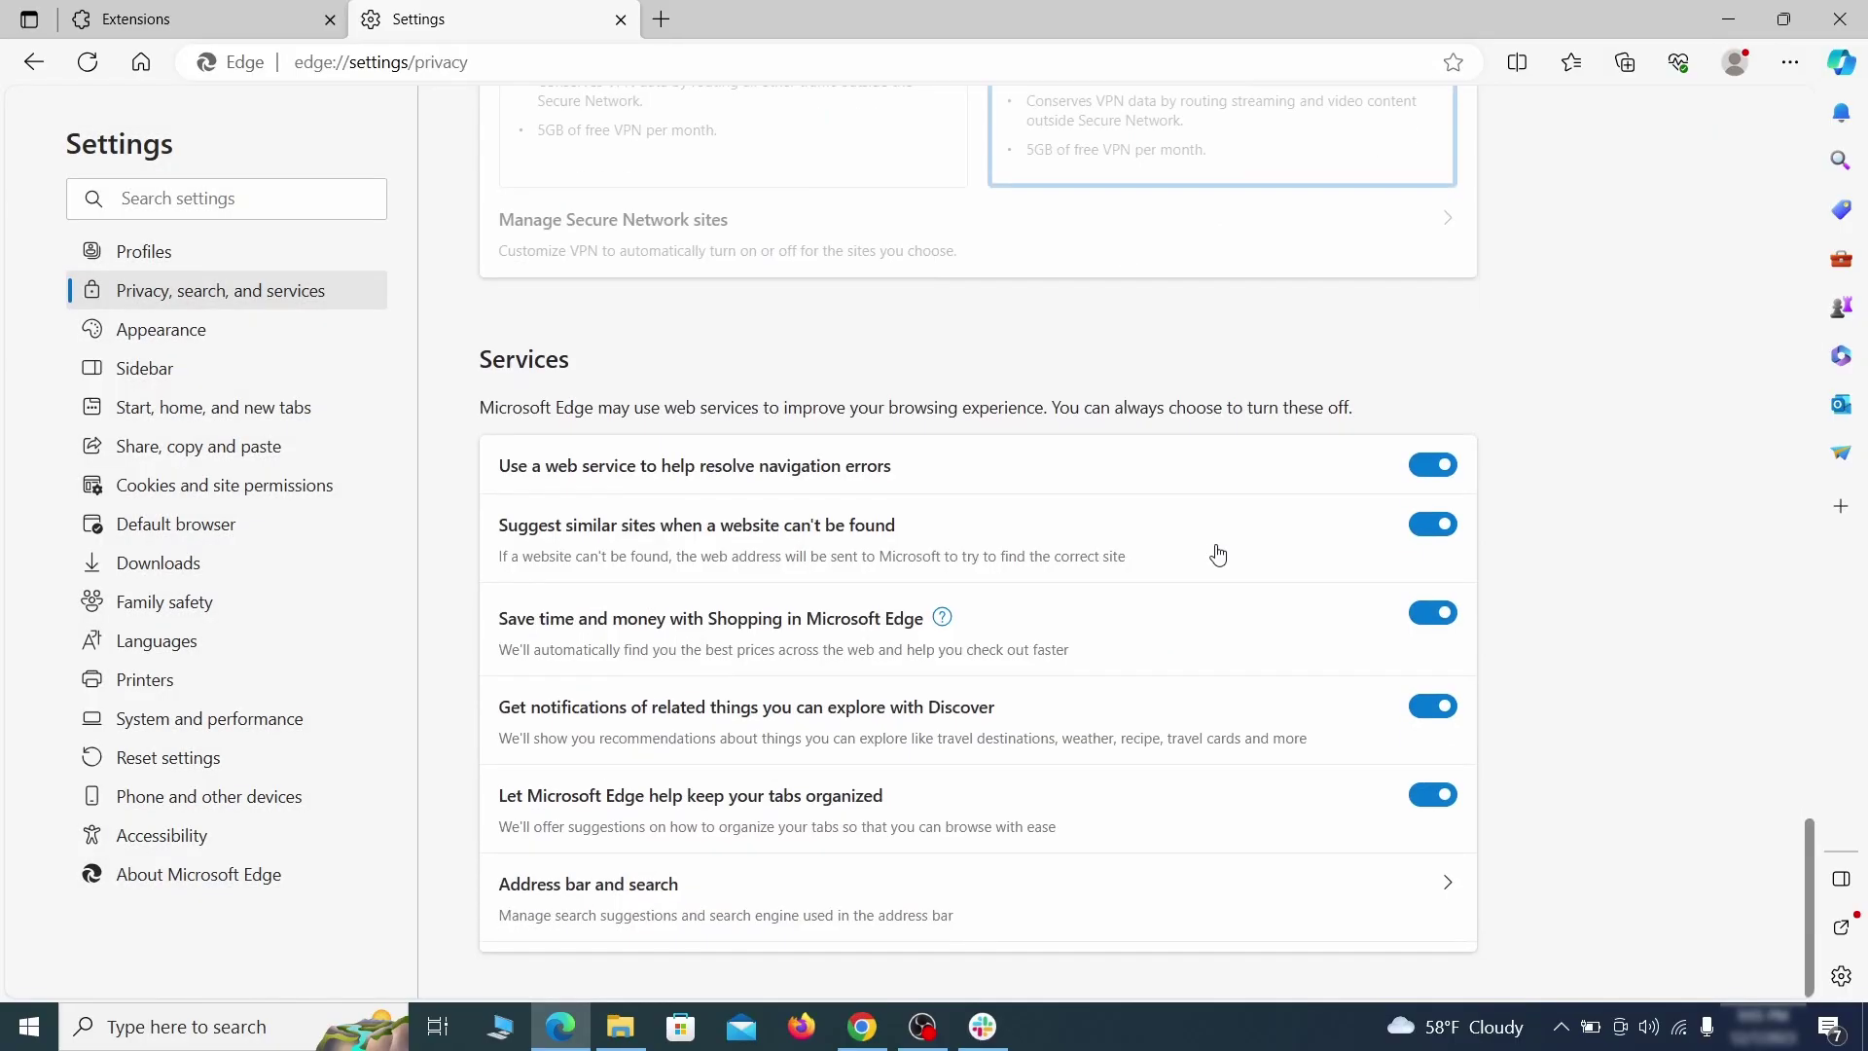
pyautogui.click(1068, 921)
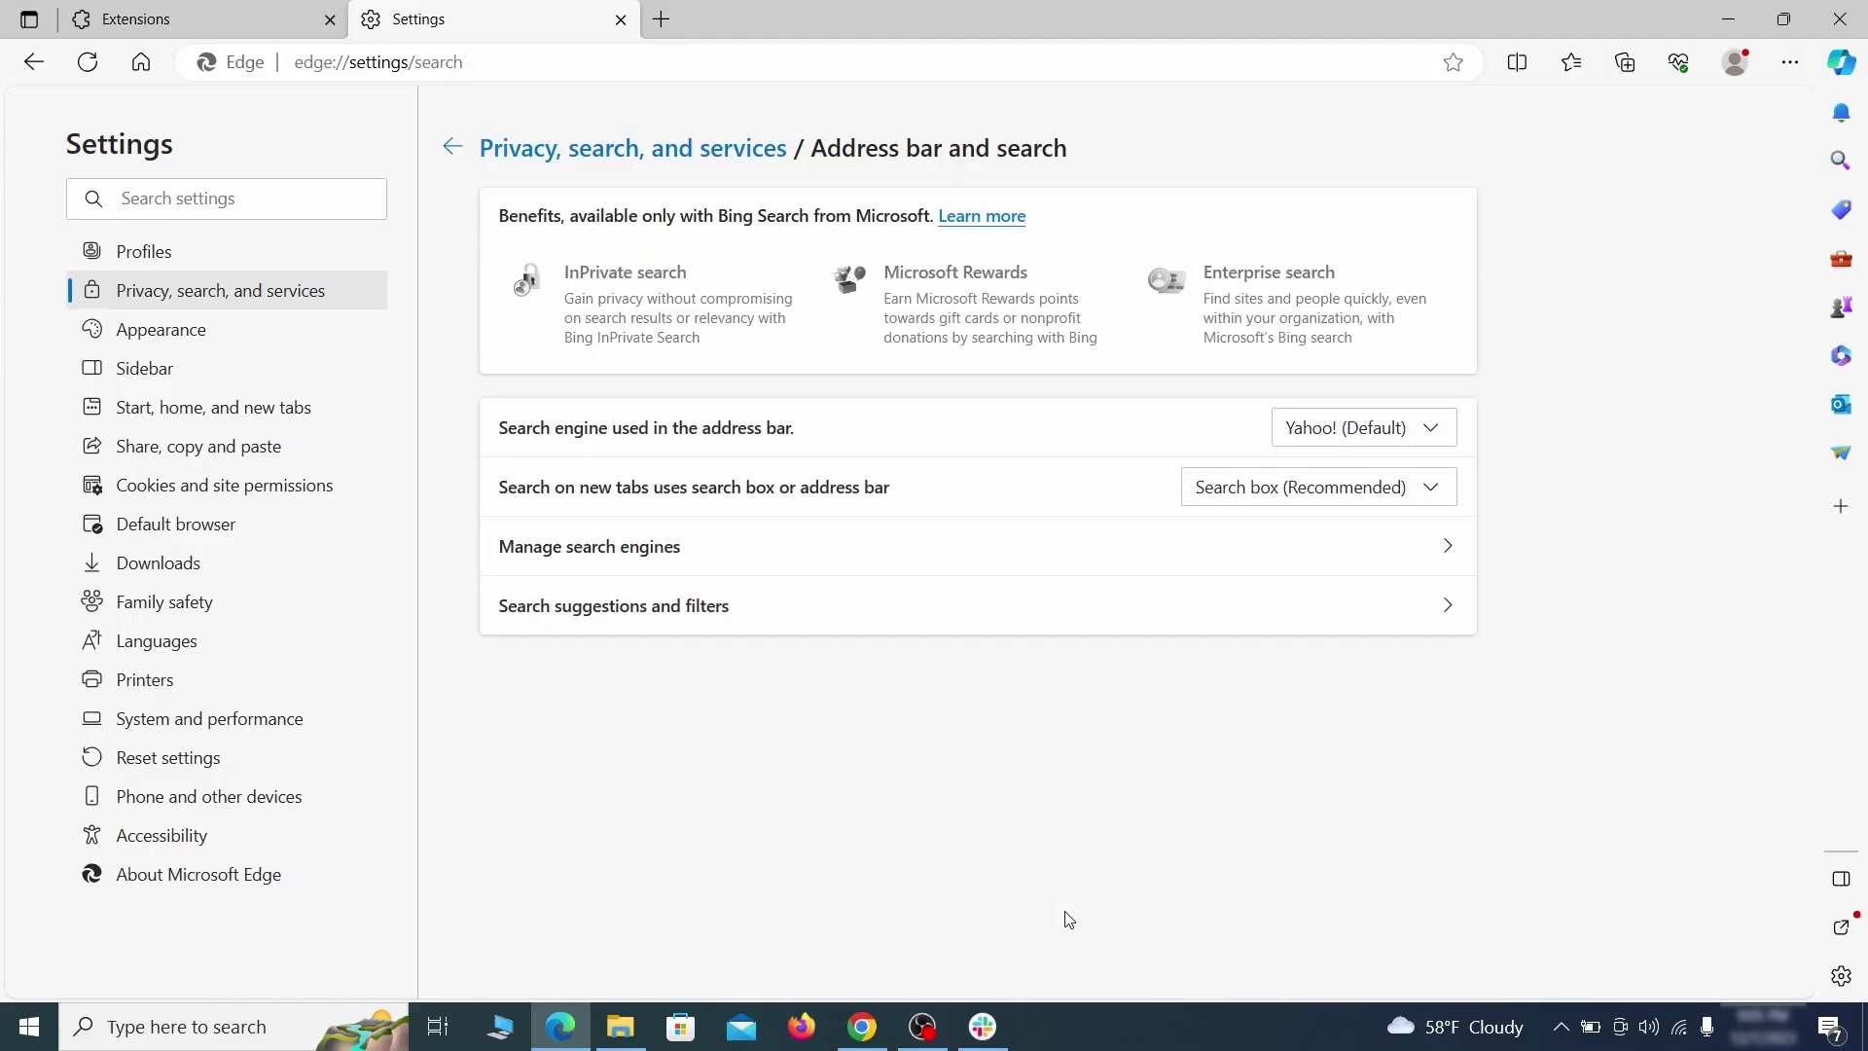
pyautogui.click(1440, 433)
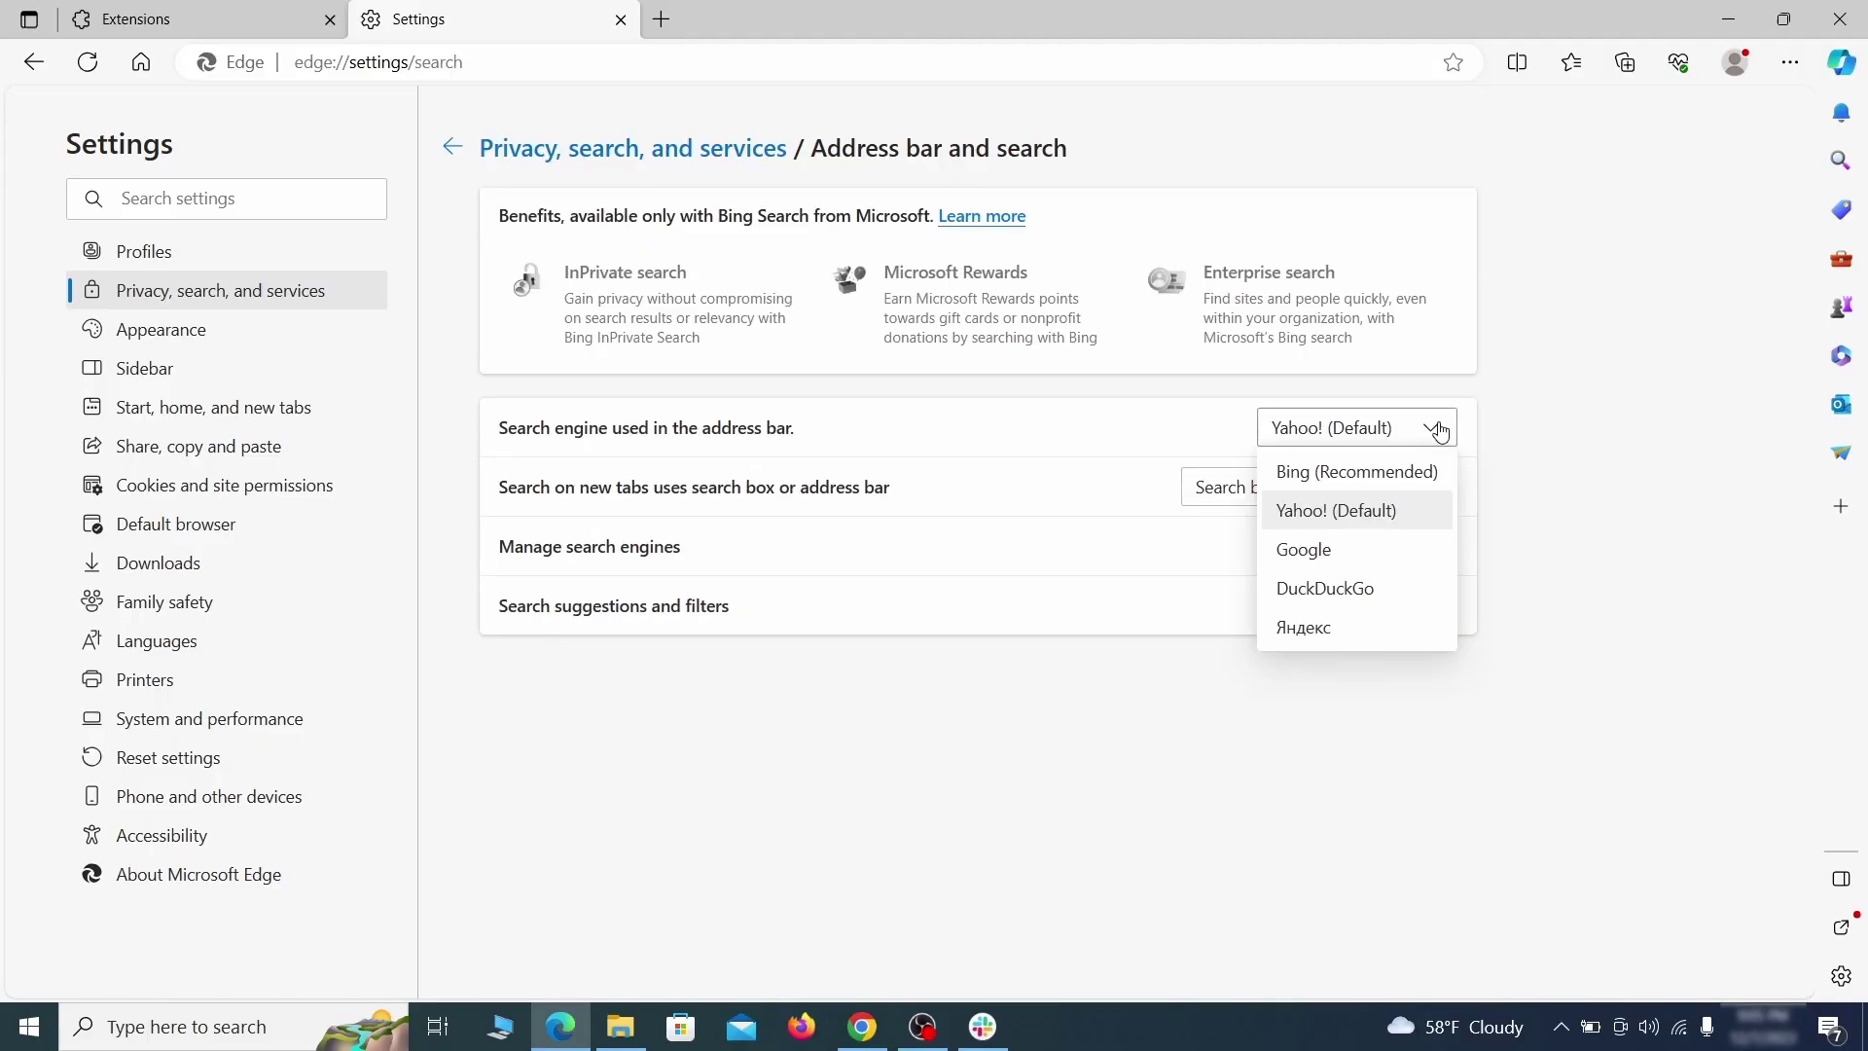
pyautogui.click(1385, 541)
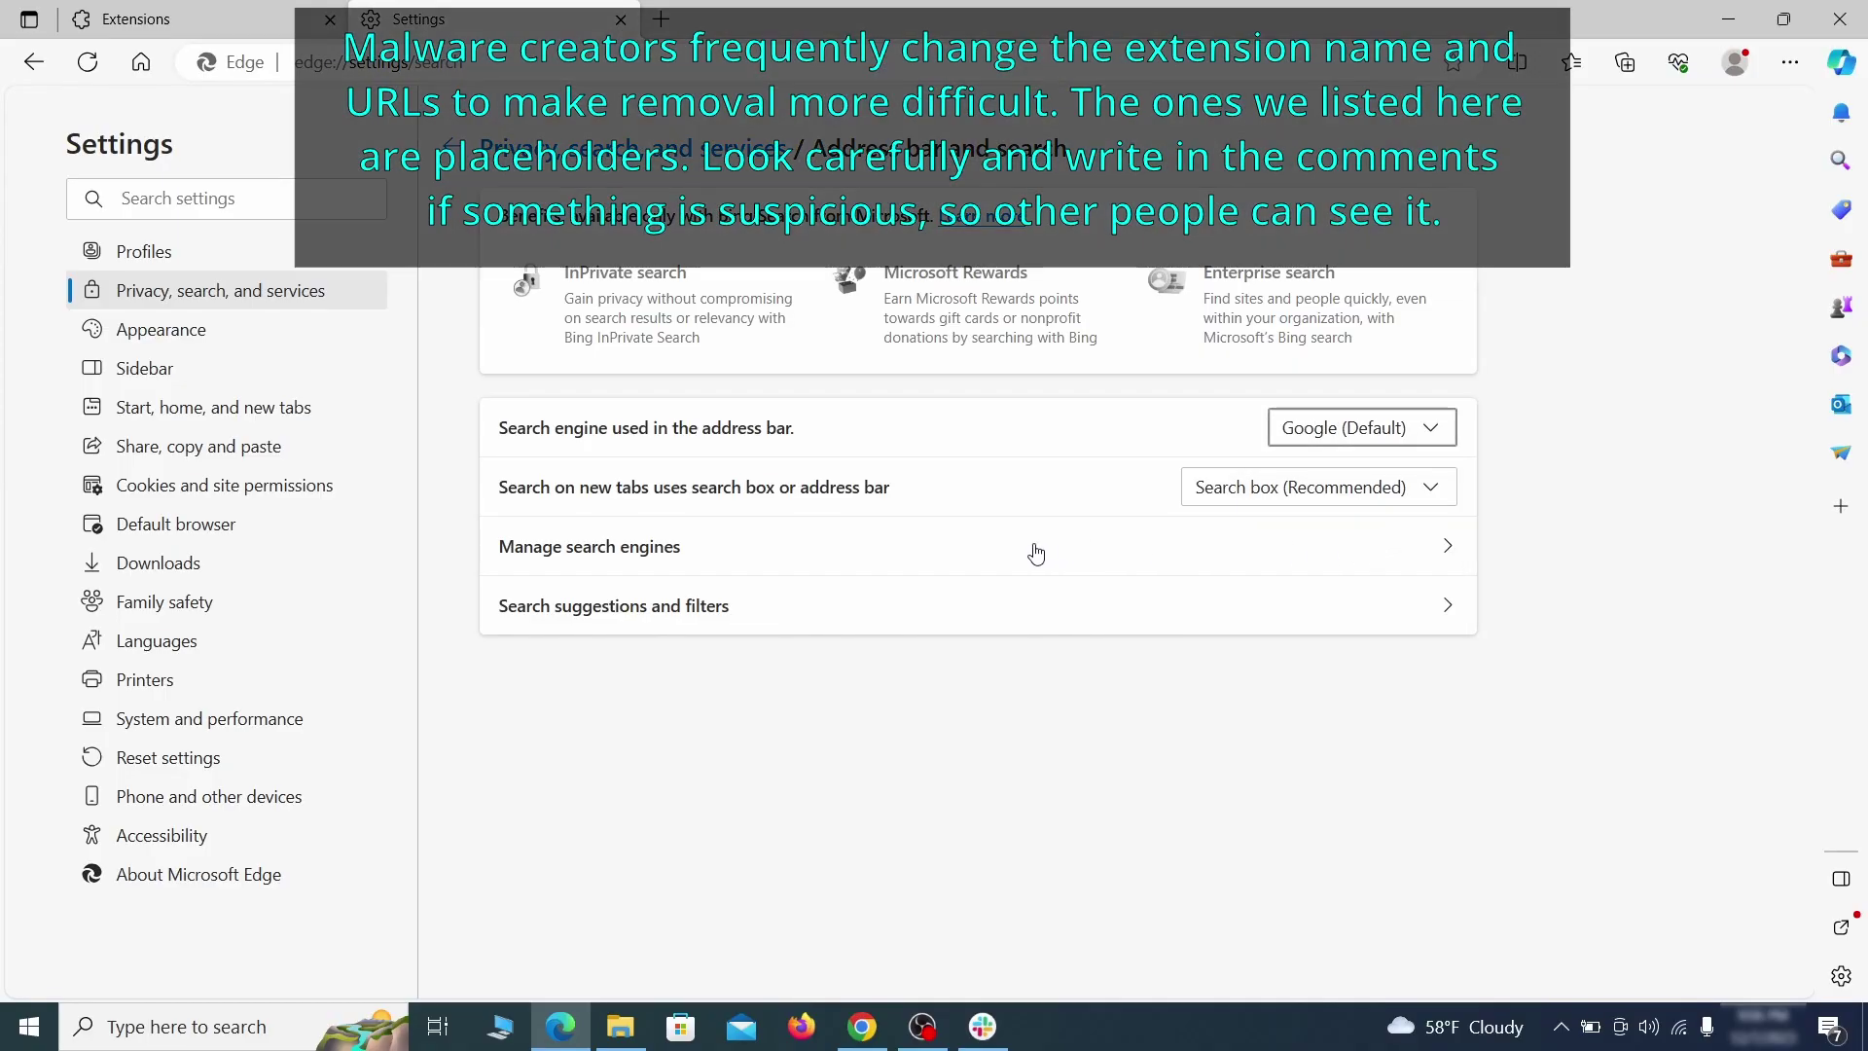
pyautogui.click(718, 558)
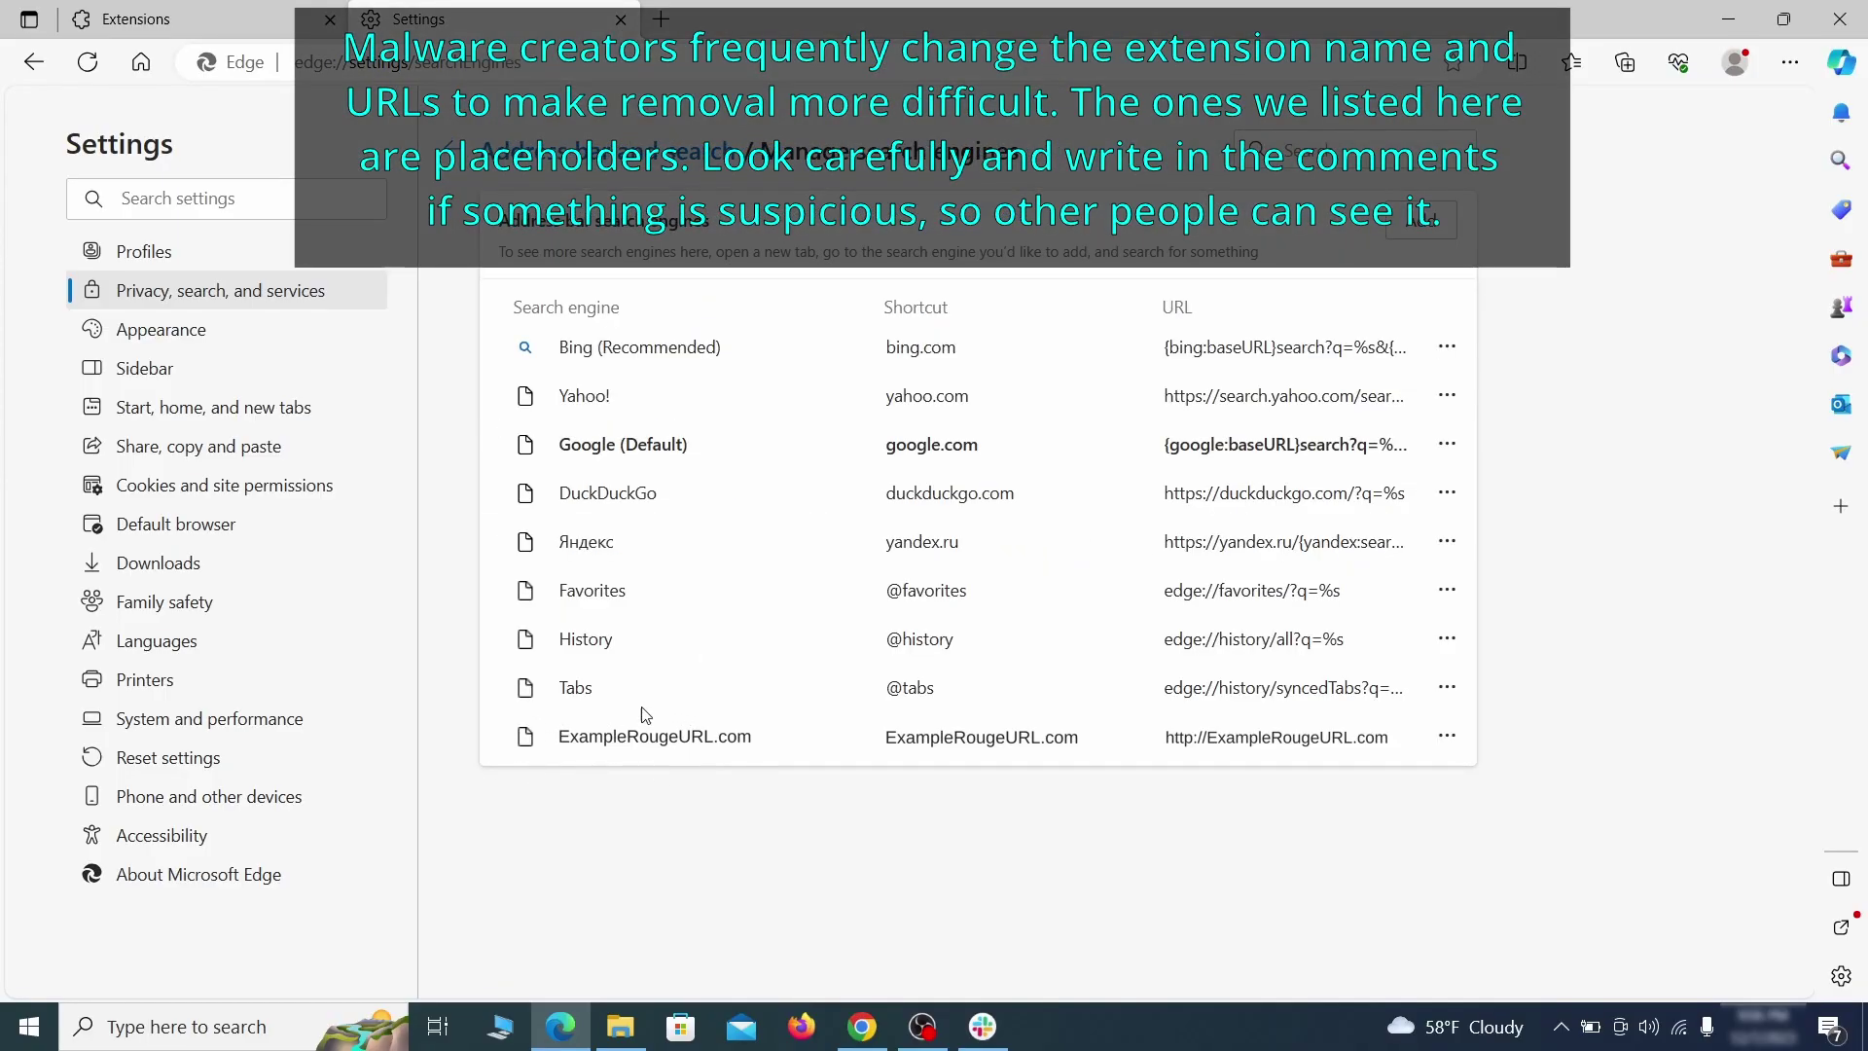
pyautogui.click(1447, 737)
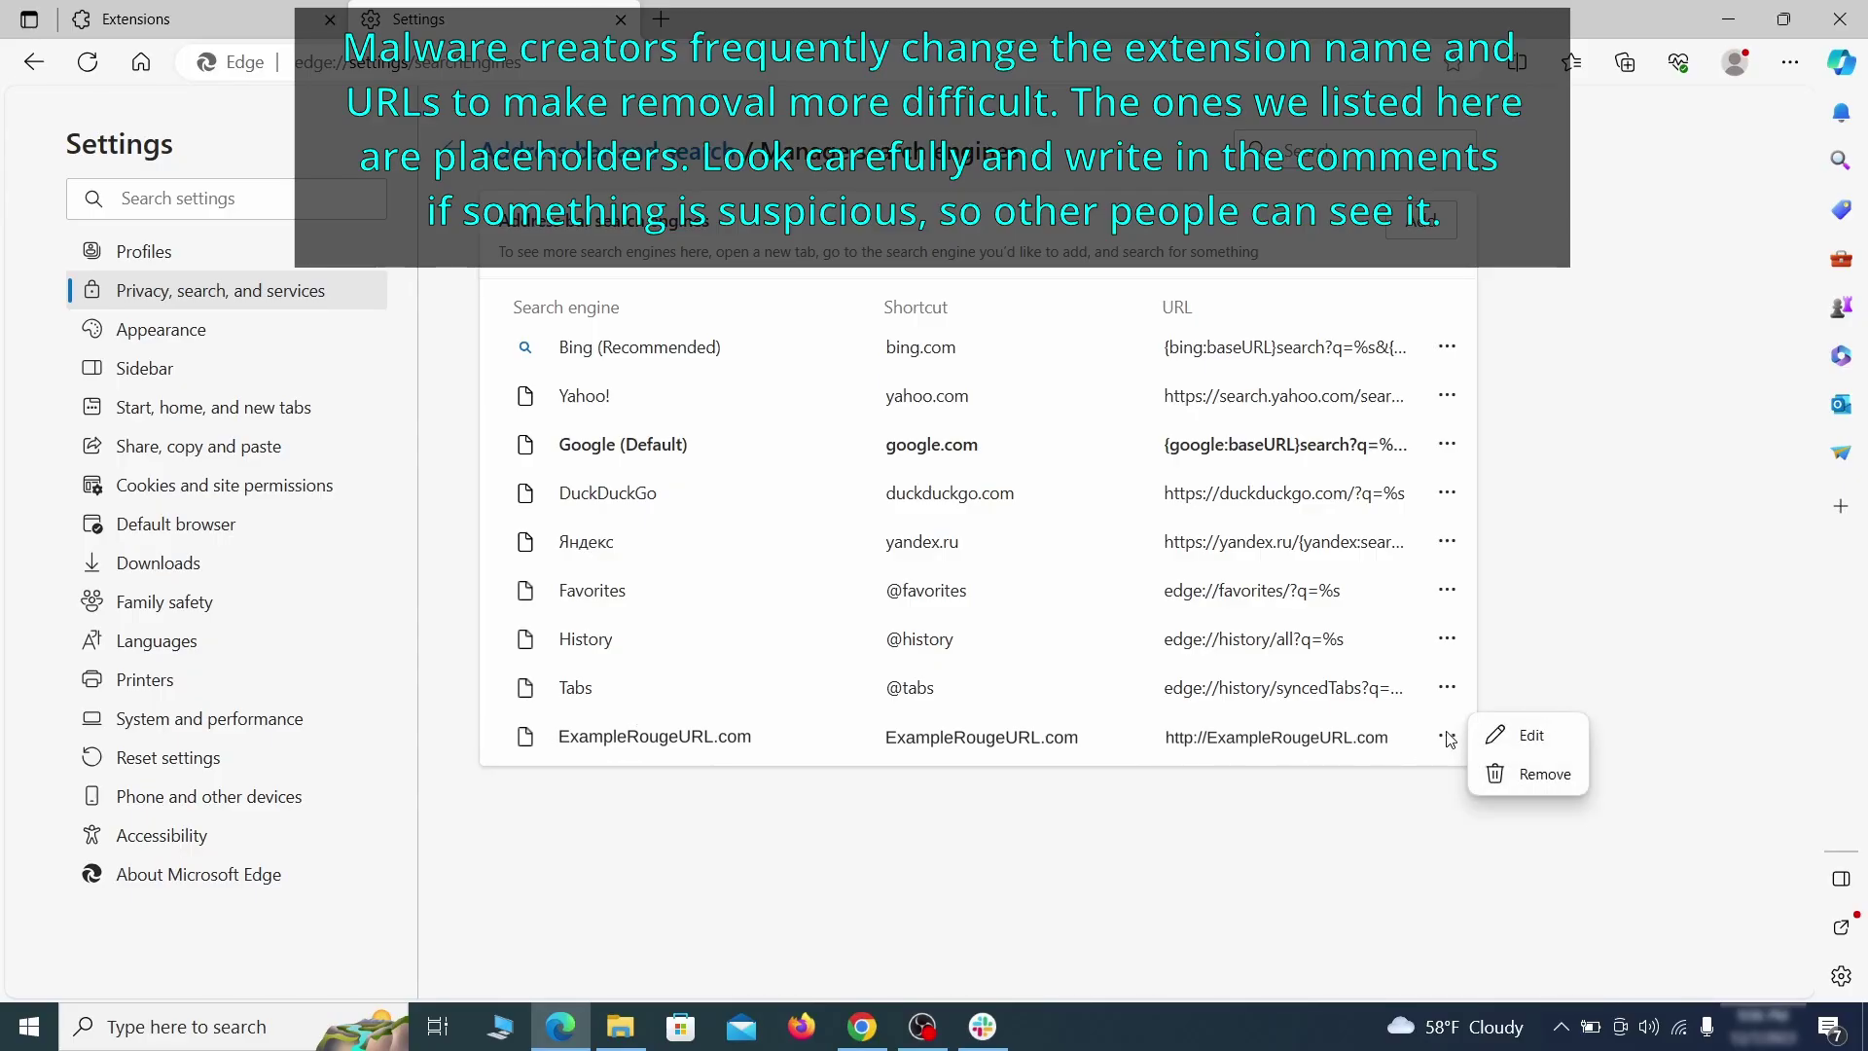
# - Remove ExampleRougeURL.com from Edge's search engines and startup pages
pyautogui.click(1545, 773)
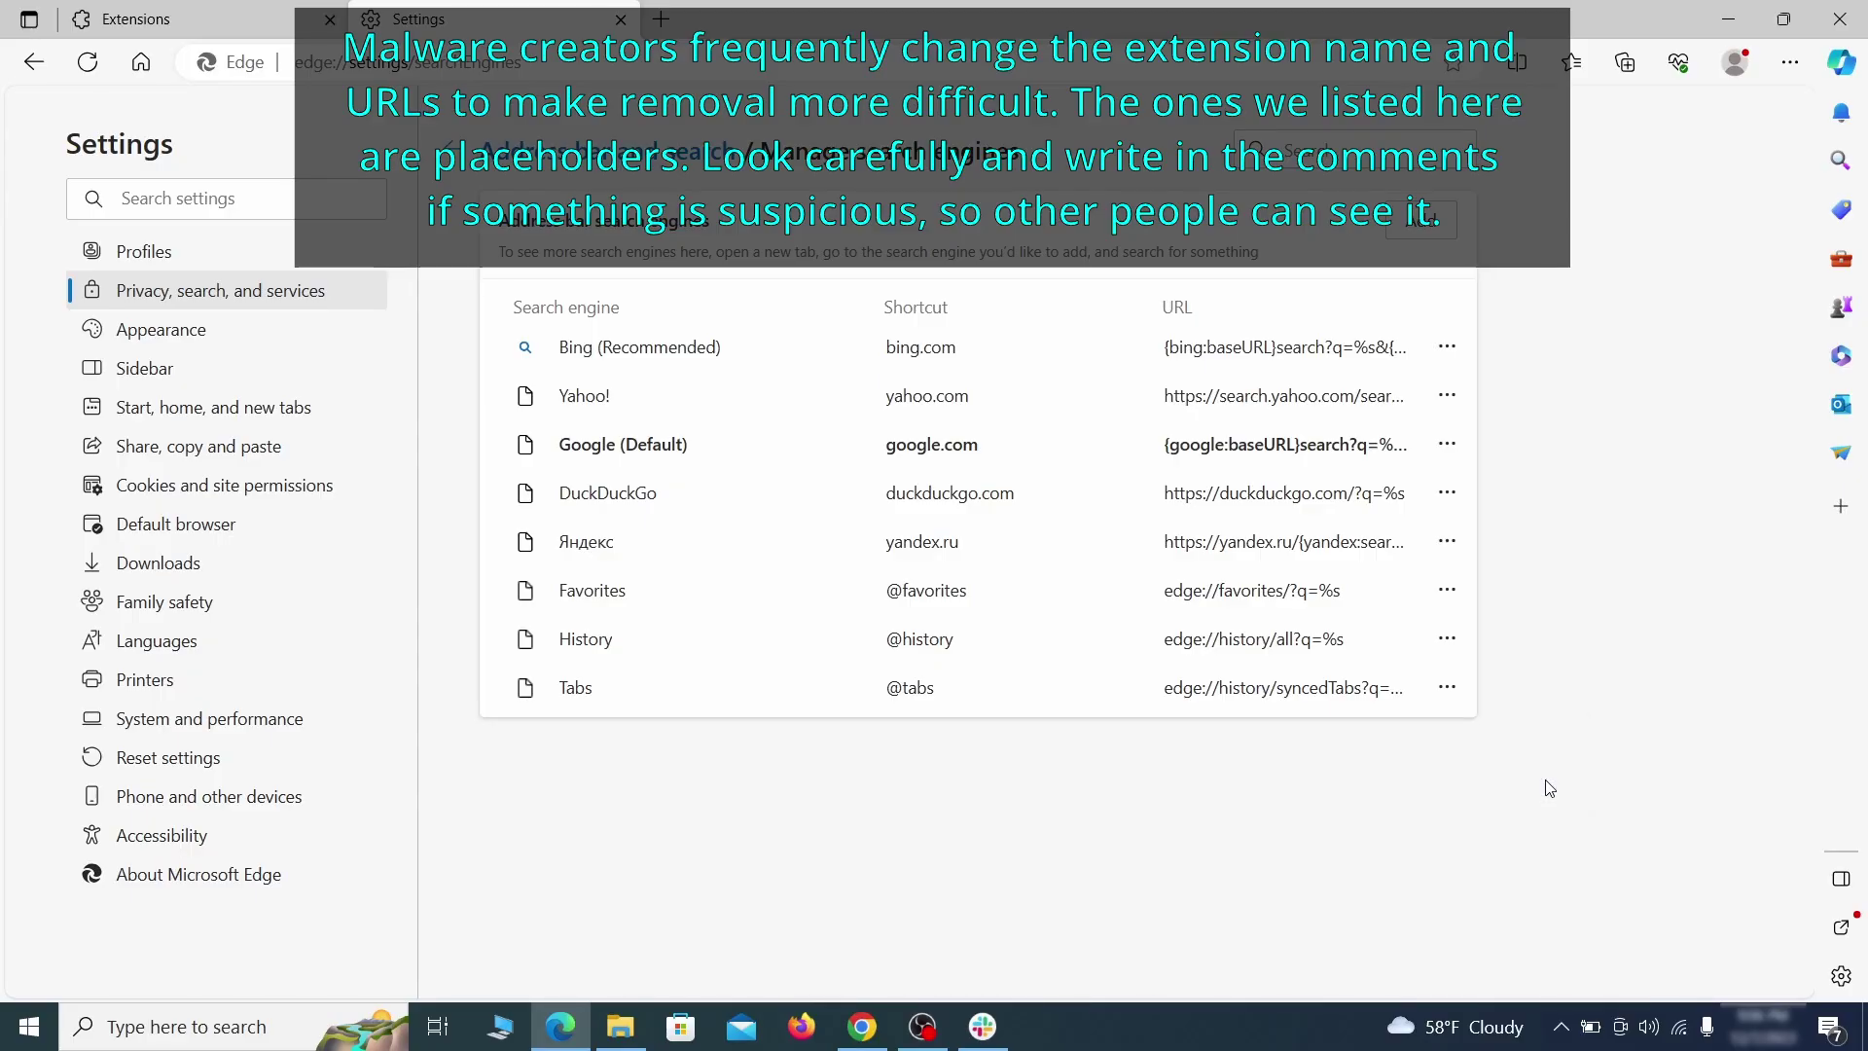
pyautogui.click(233, 409)
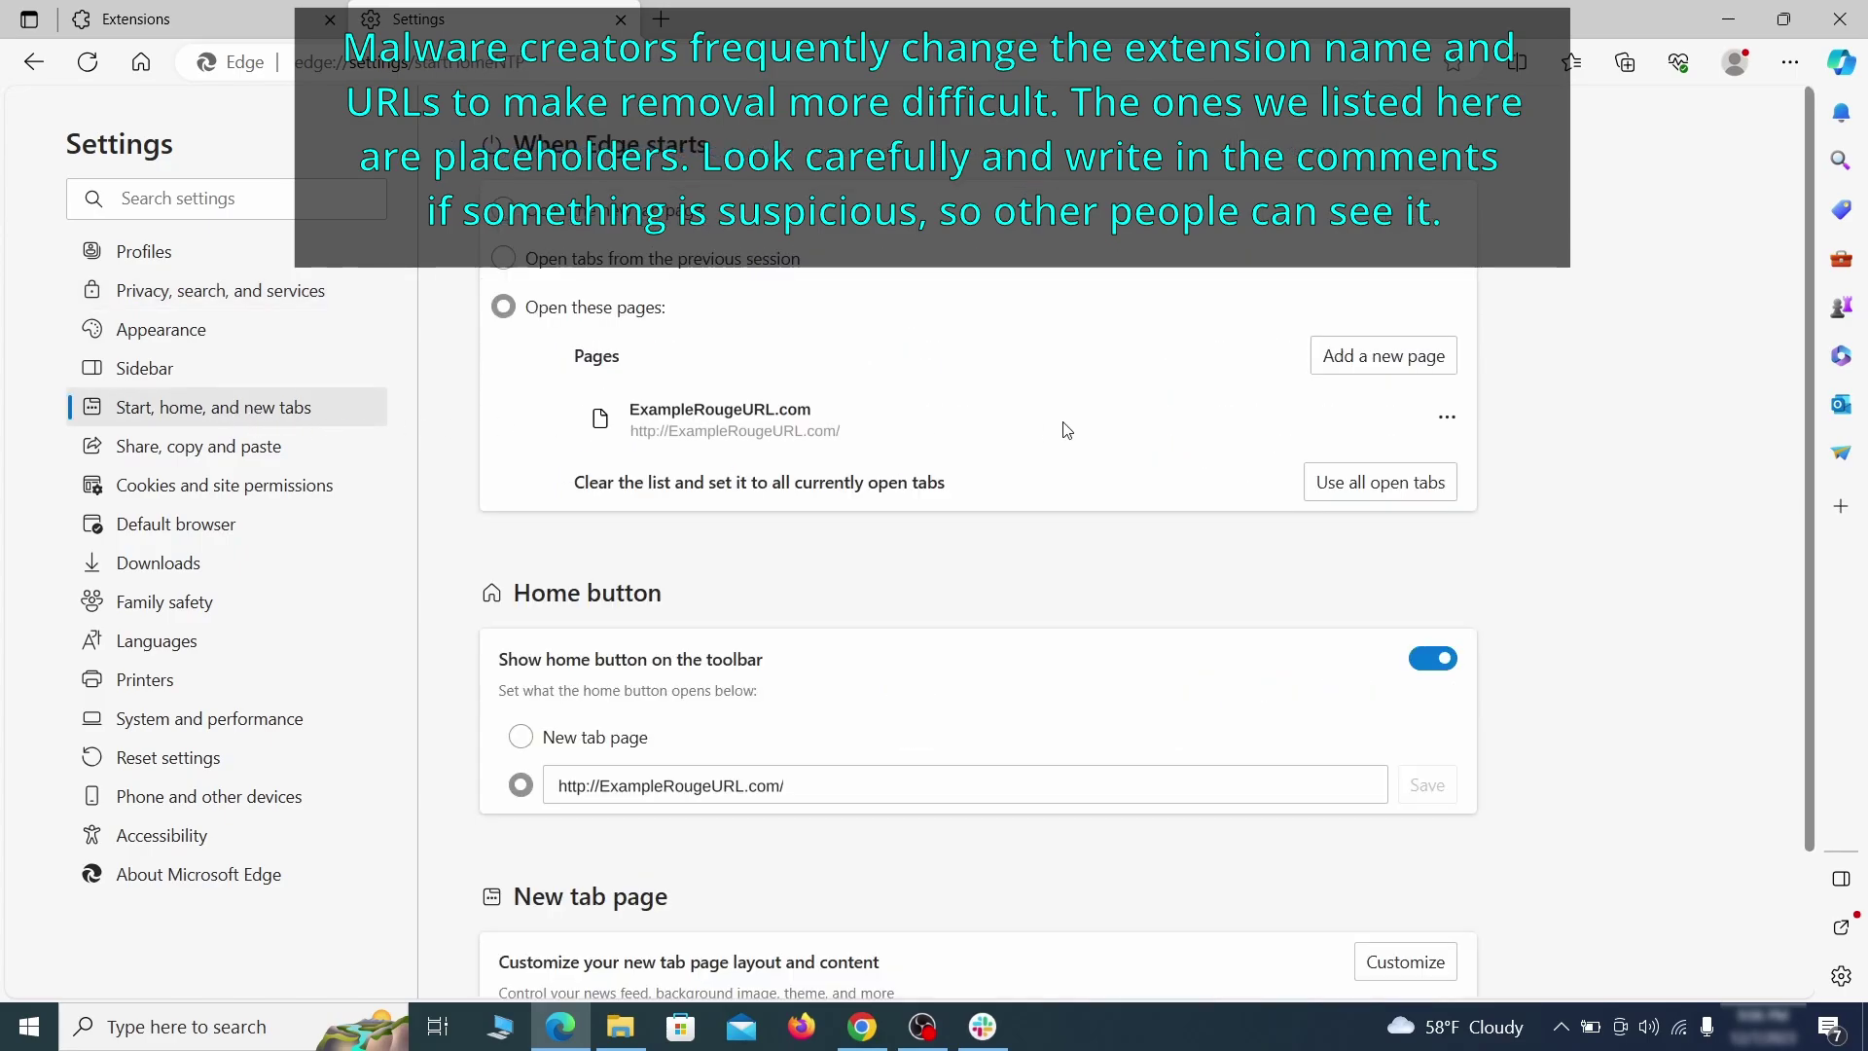
pyautogui.click(1447, 419)
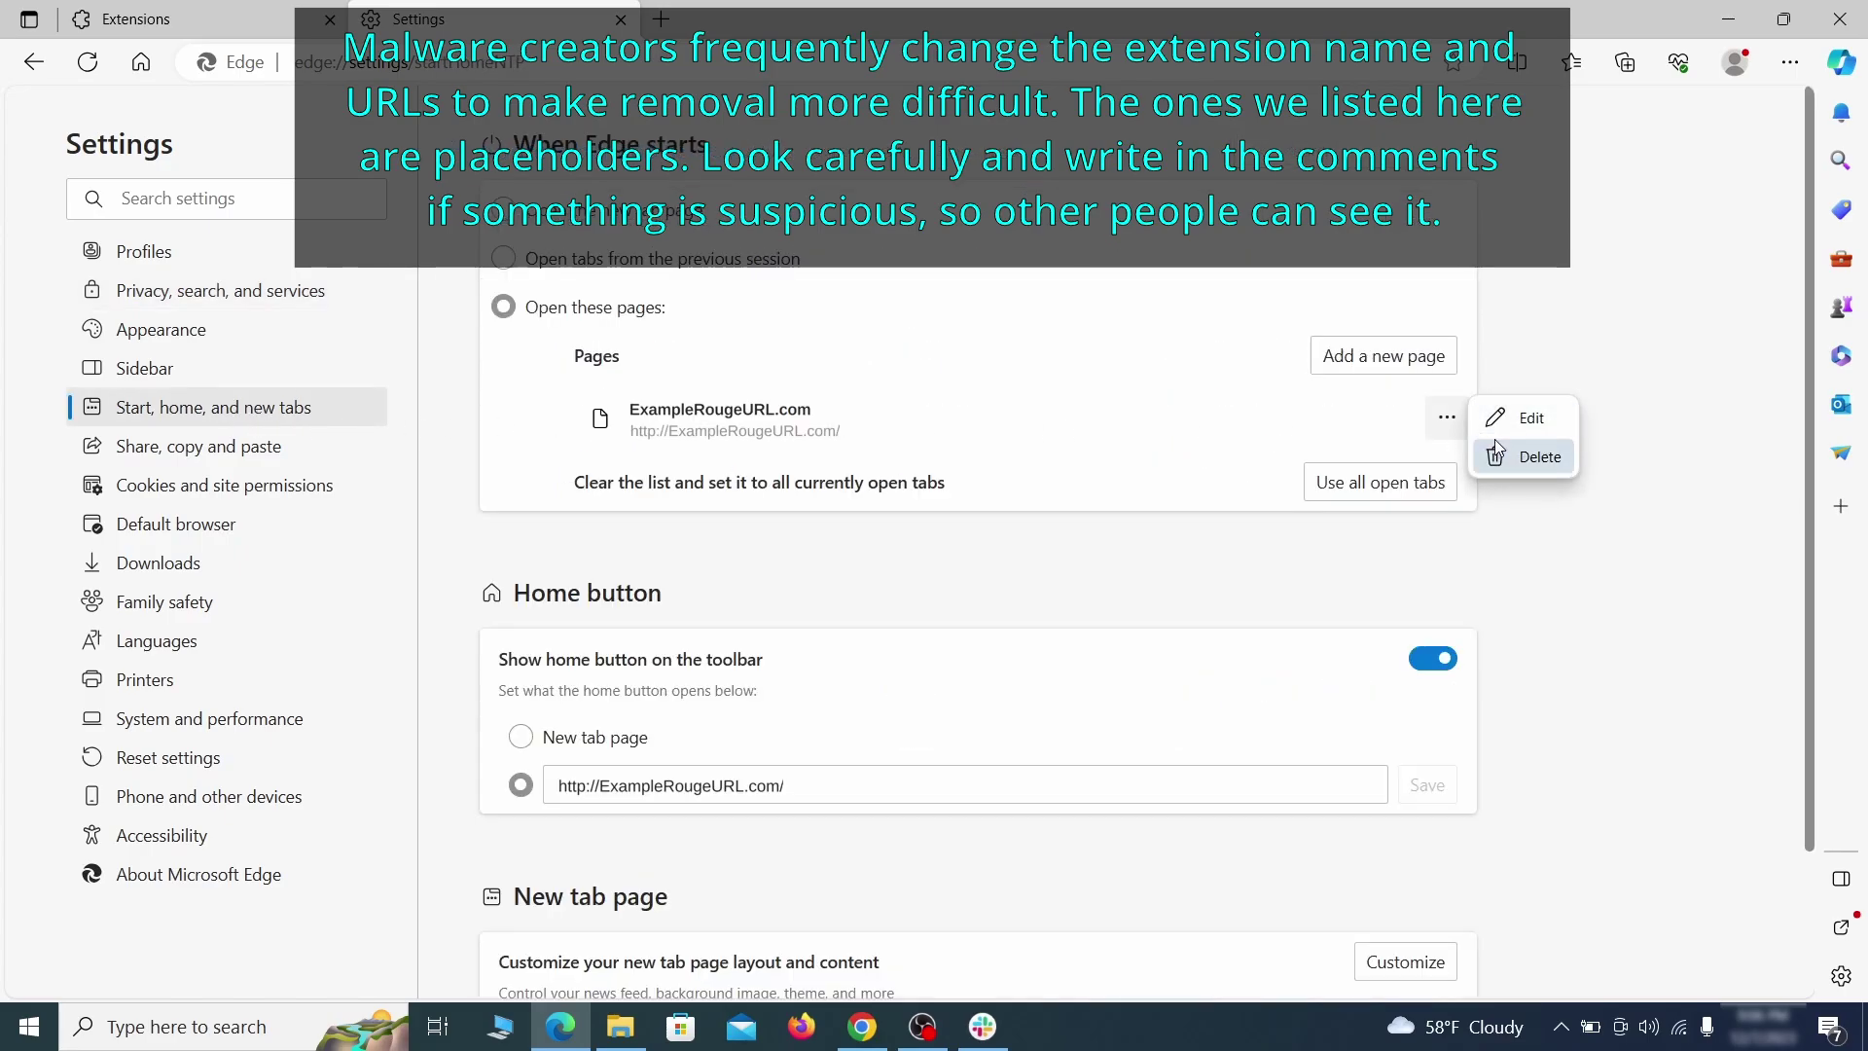
pyautogui.click(1524, 459)
# - Erase the rogue home page address and make home open the New tab page
pyautogui.click(826, 693)
pyautogui.hotkey('ctrl', 'a')
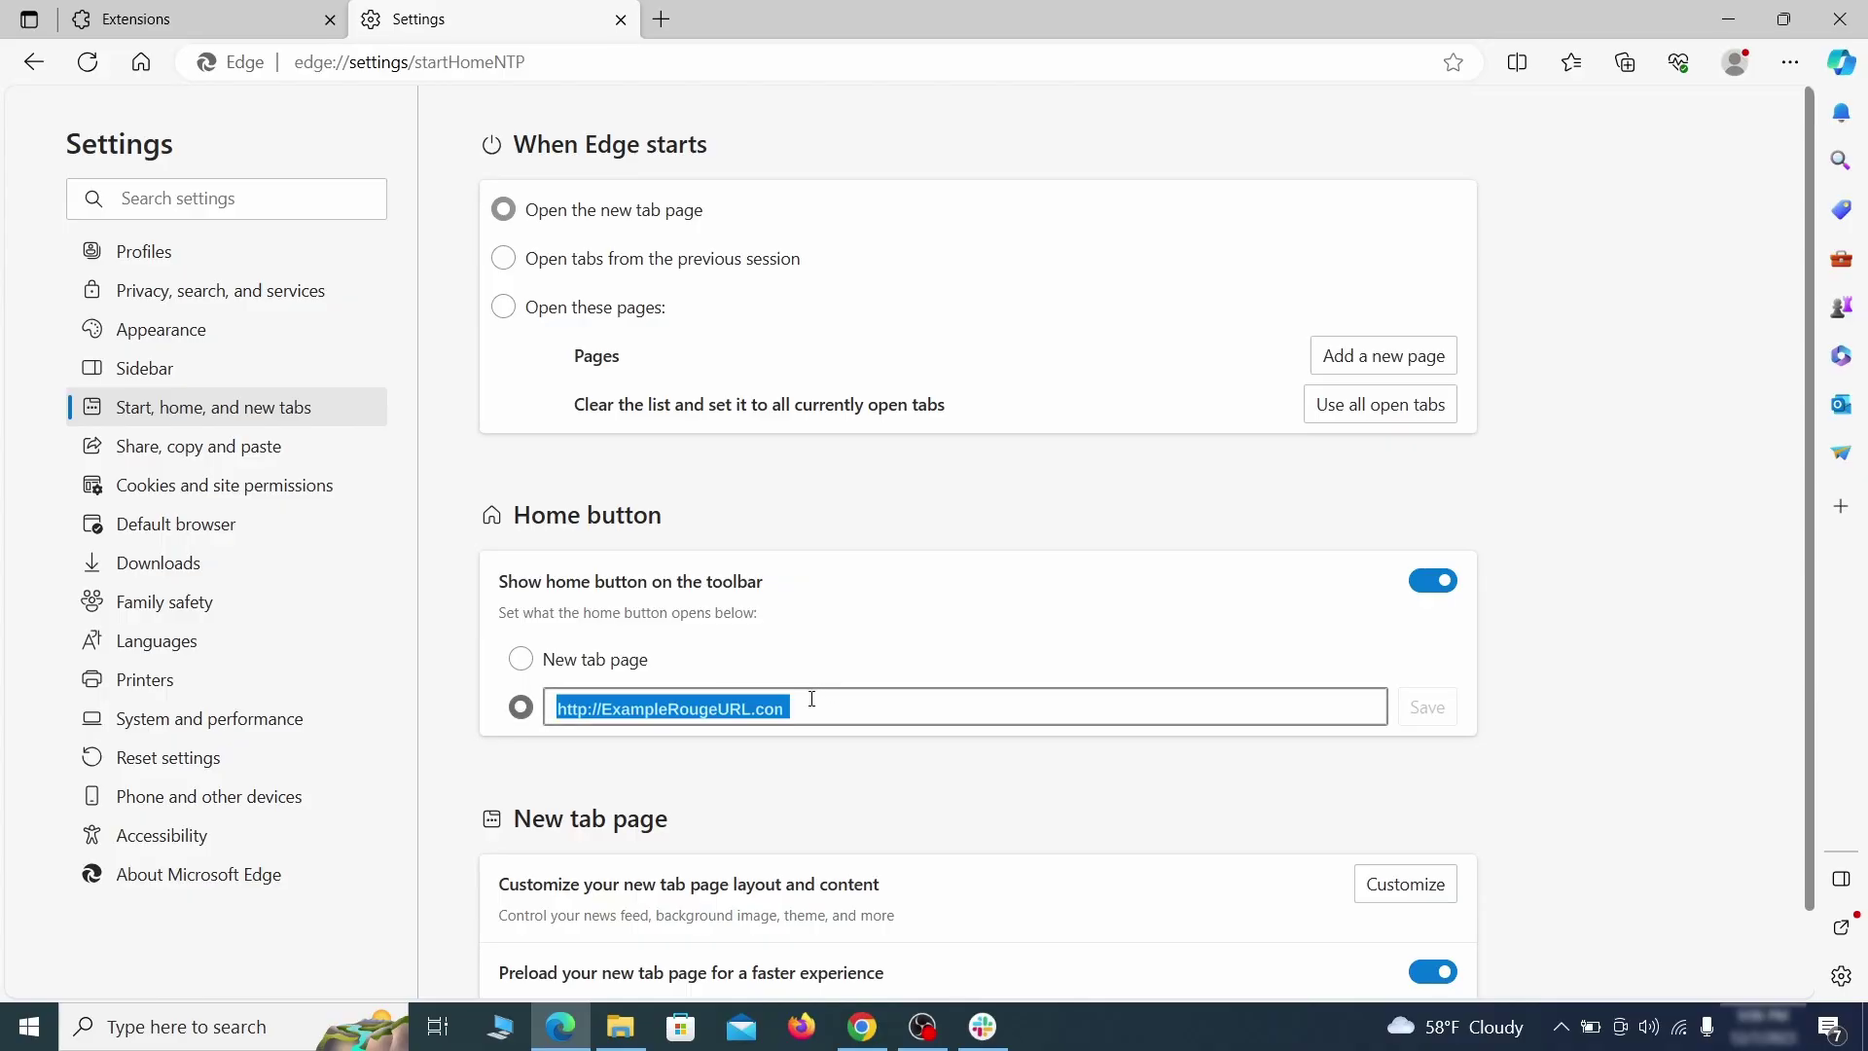
pyautogui.press('BackSpace')
pyautogui.click(521, 660)
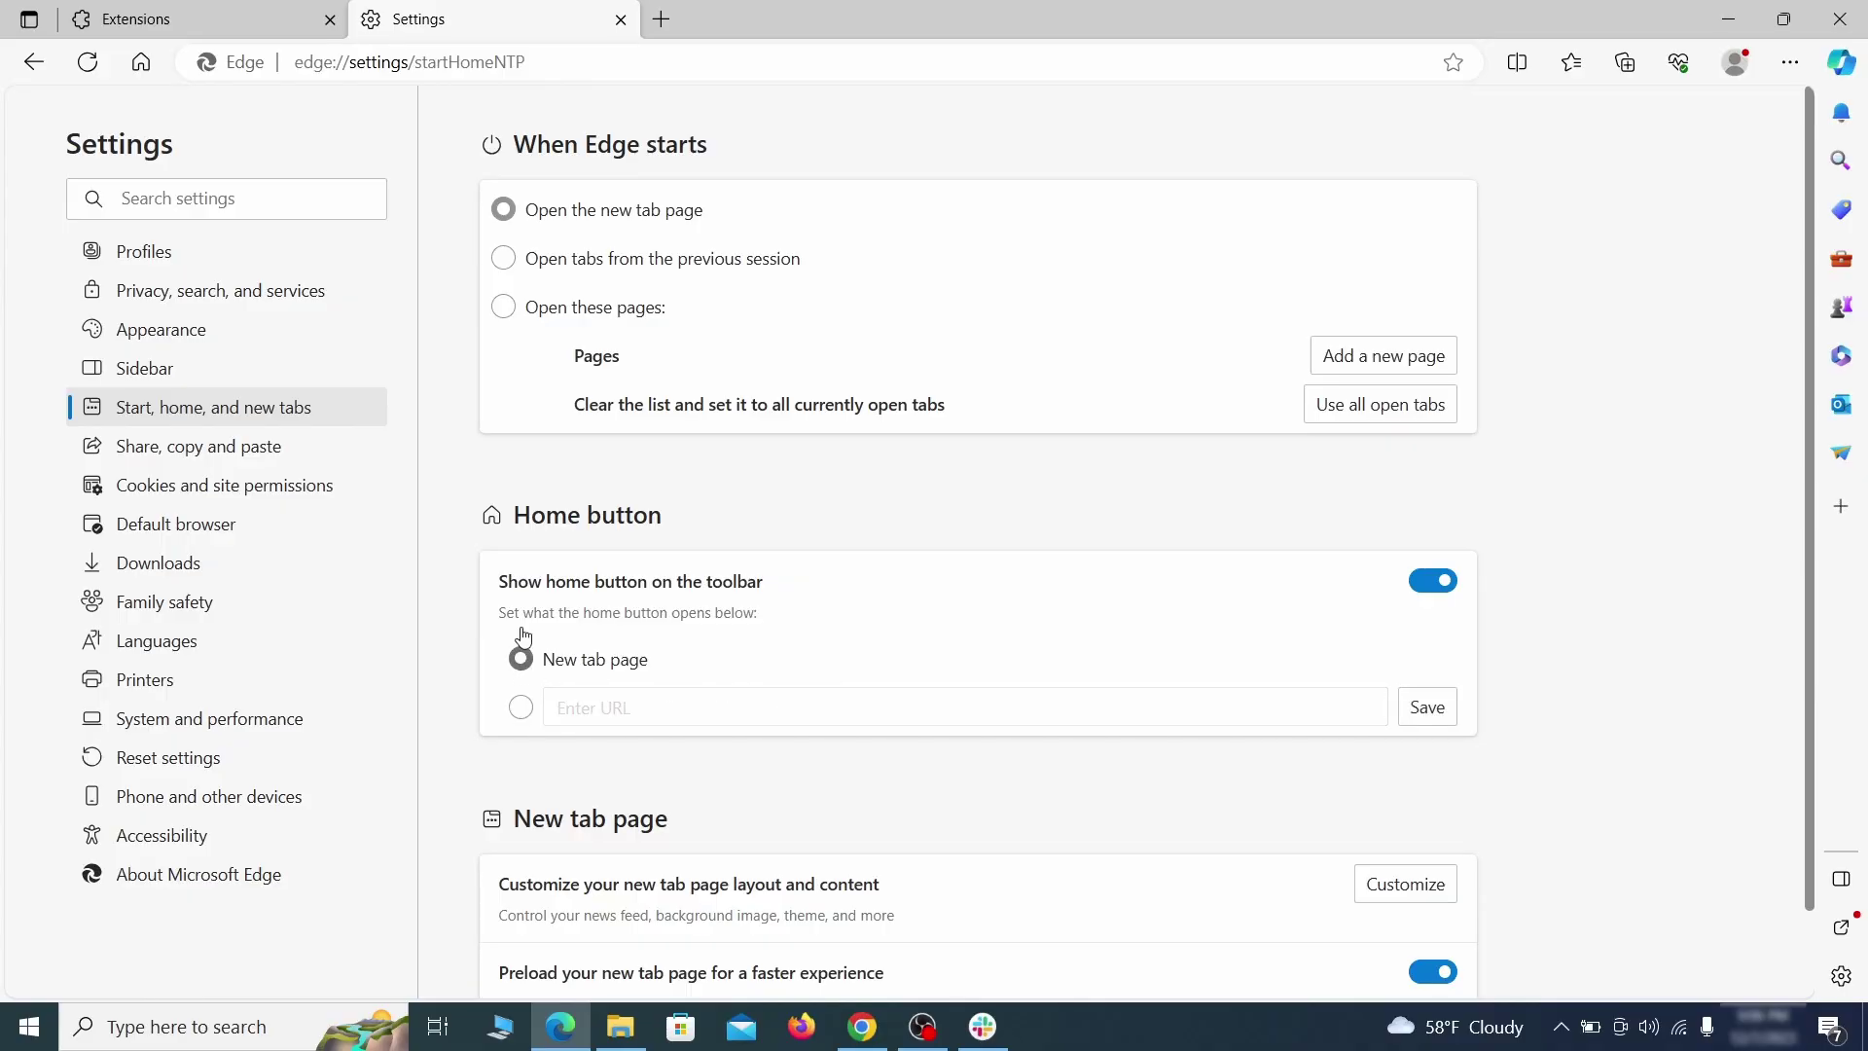
# - Bring up the ExampleRougeURL.com entry in Cookies and site permissions > Notifications
pyautogui.click(503, 261)
pyautogui.click(343, 486)
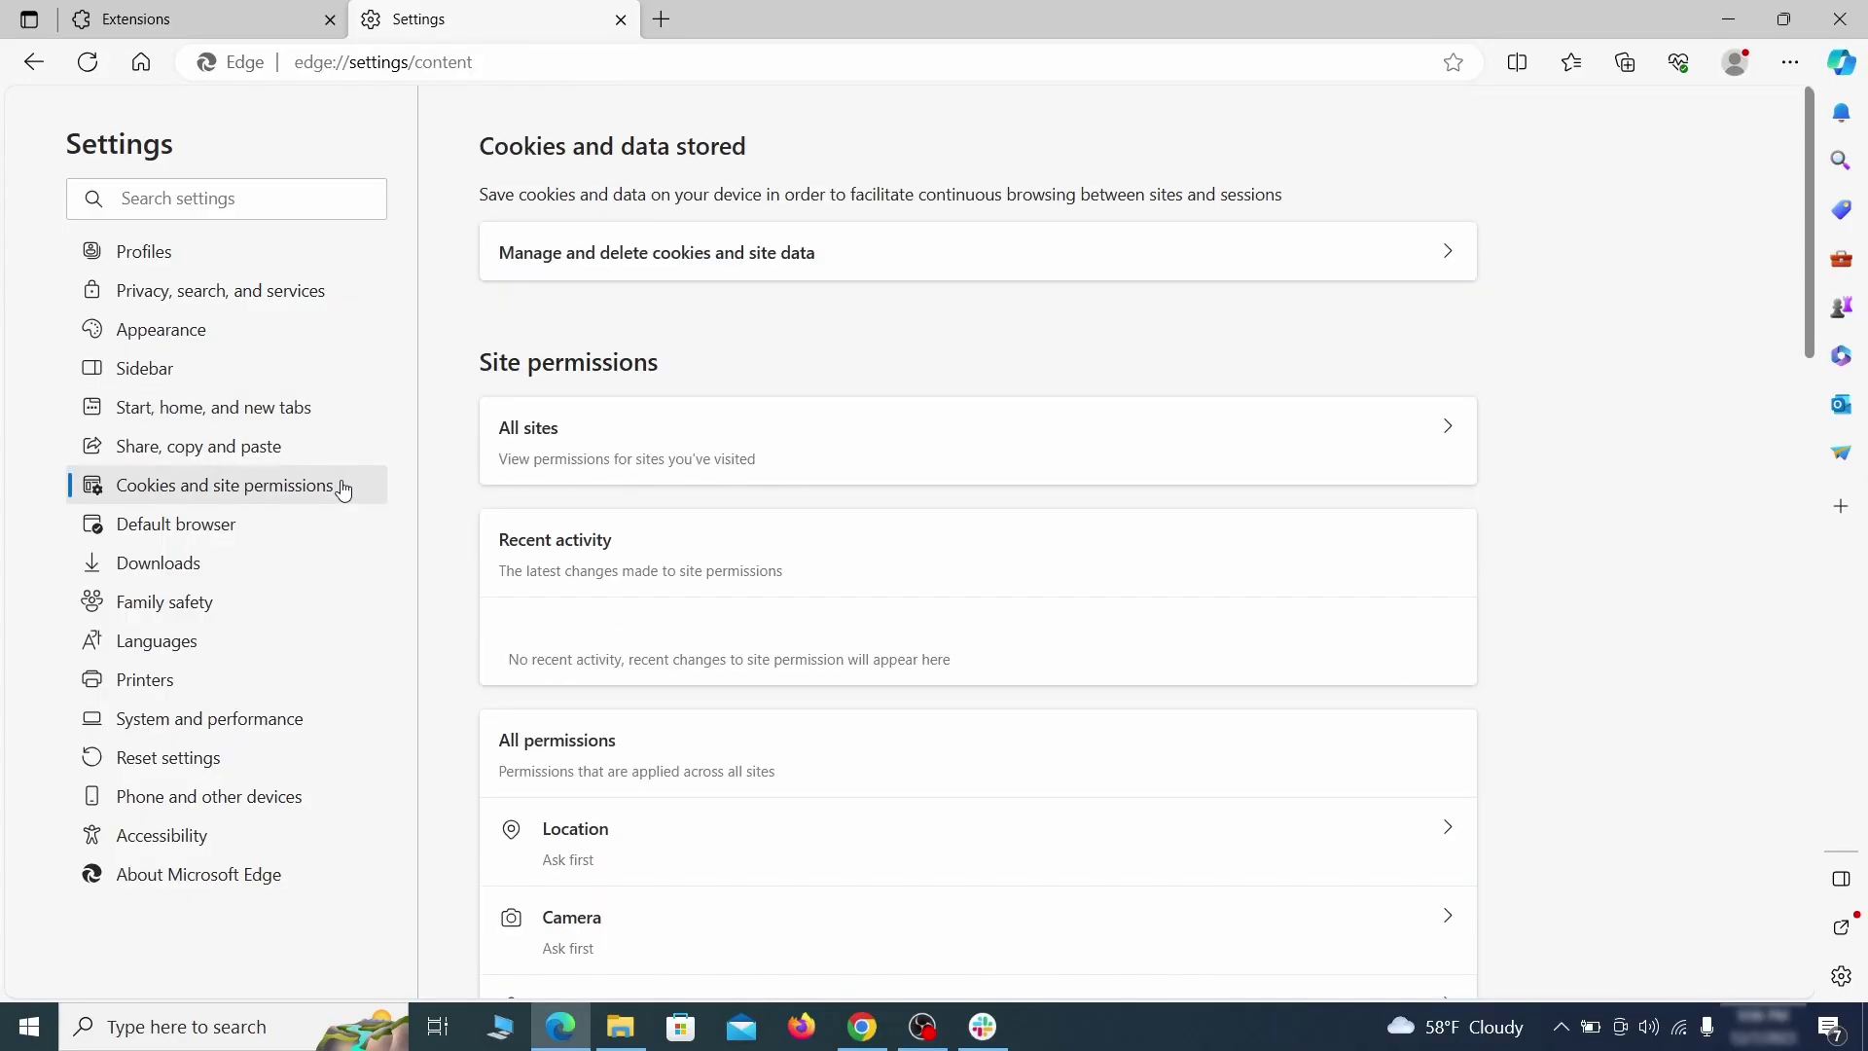
pyautogui.scroll(-5, 900, 504)
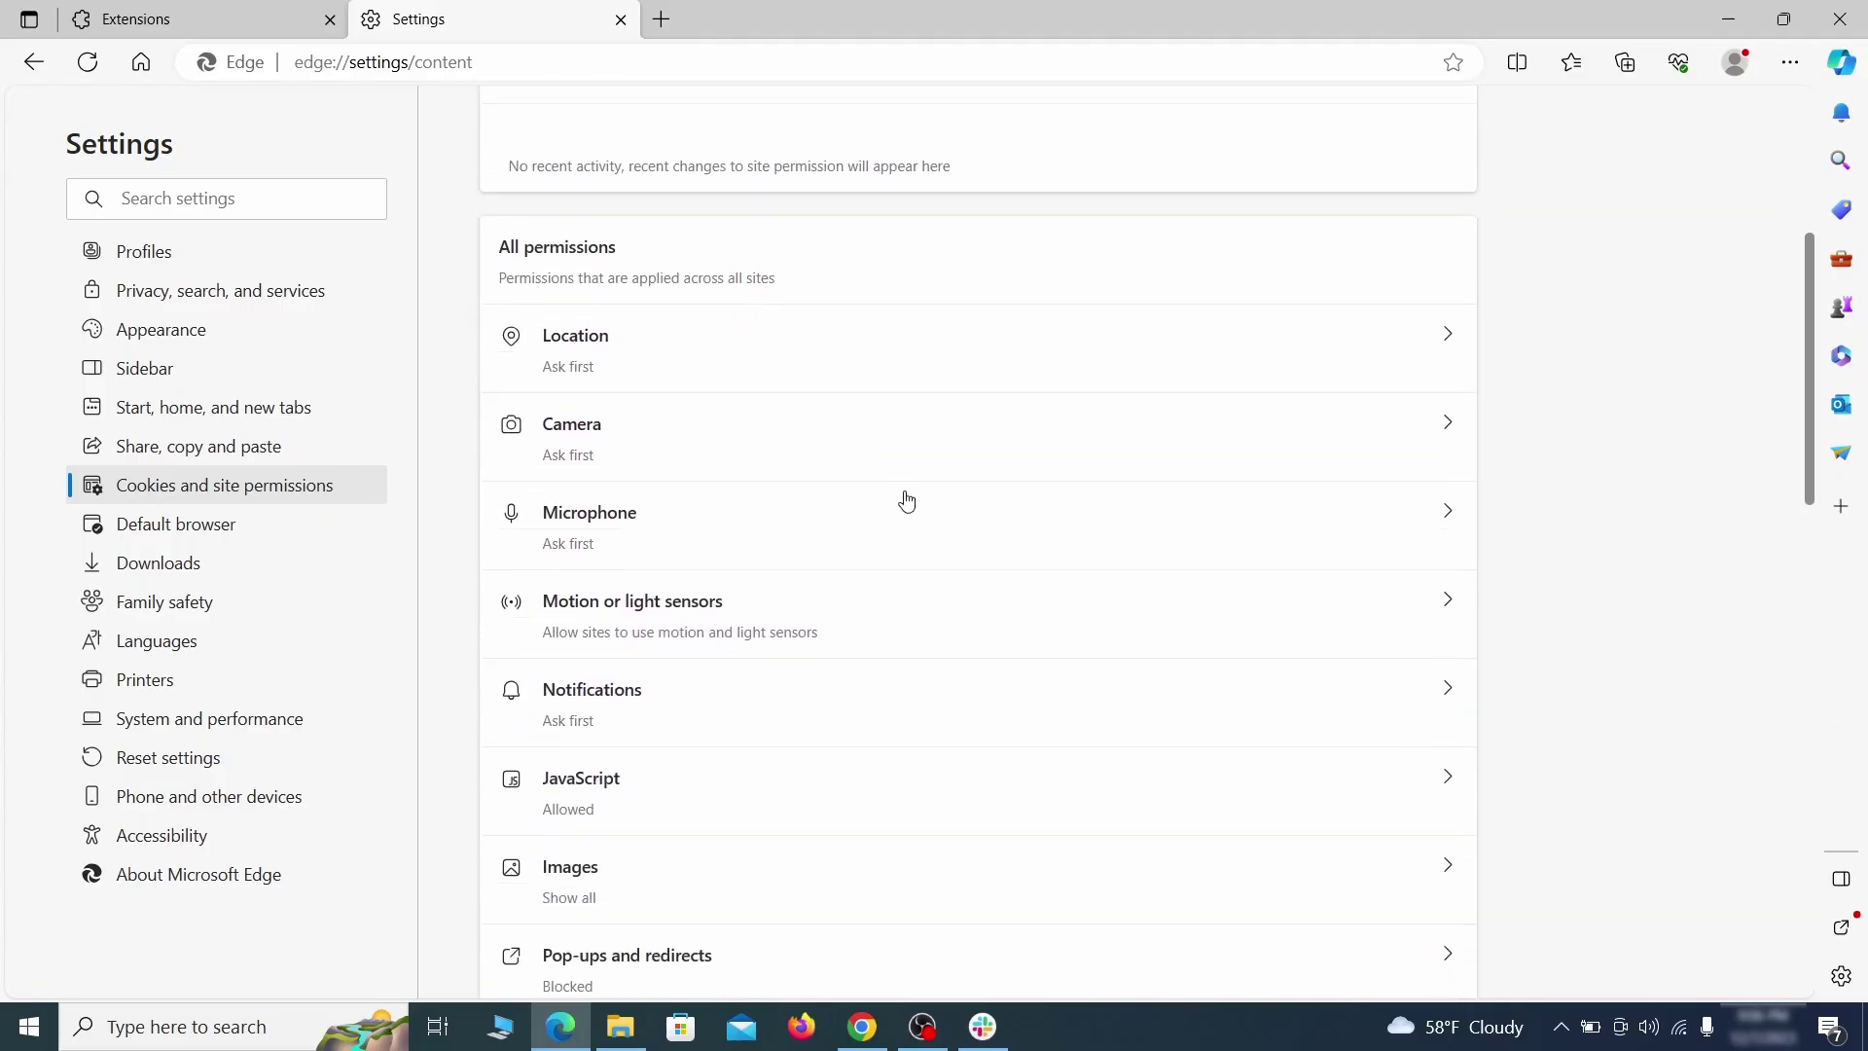
pyautogui.scroll(-1, 906, 501)
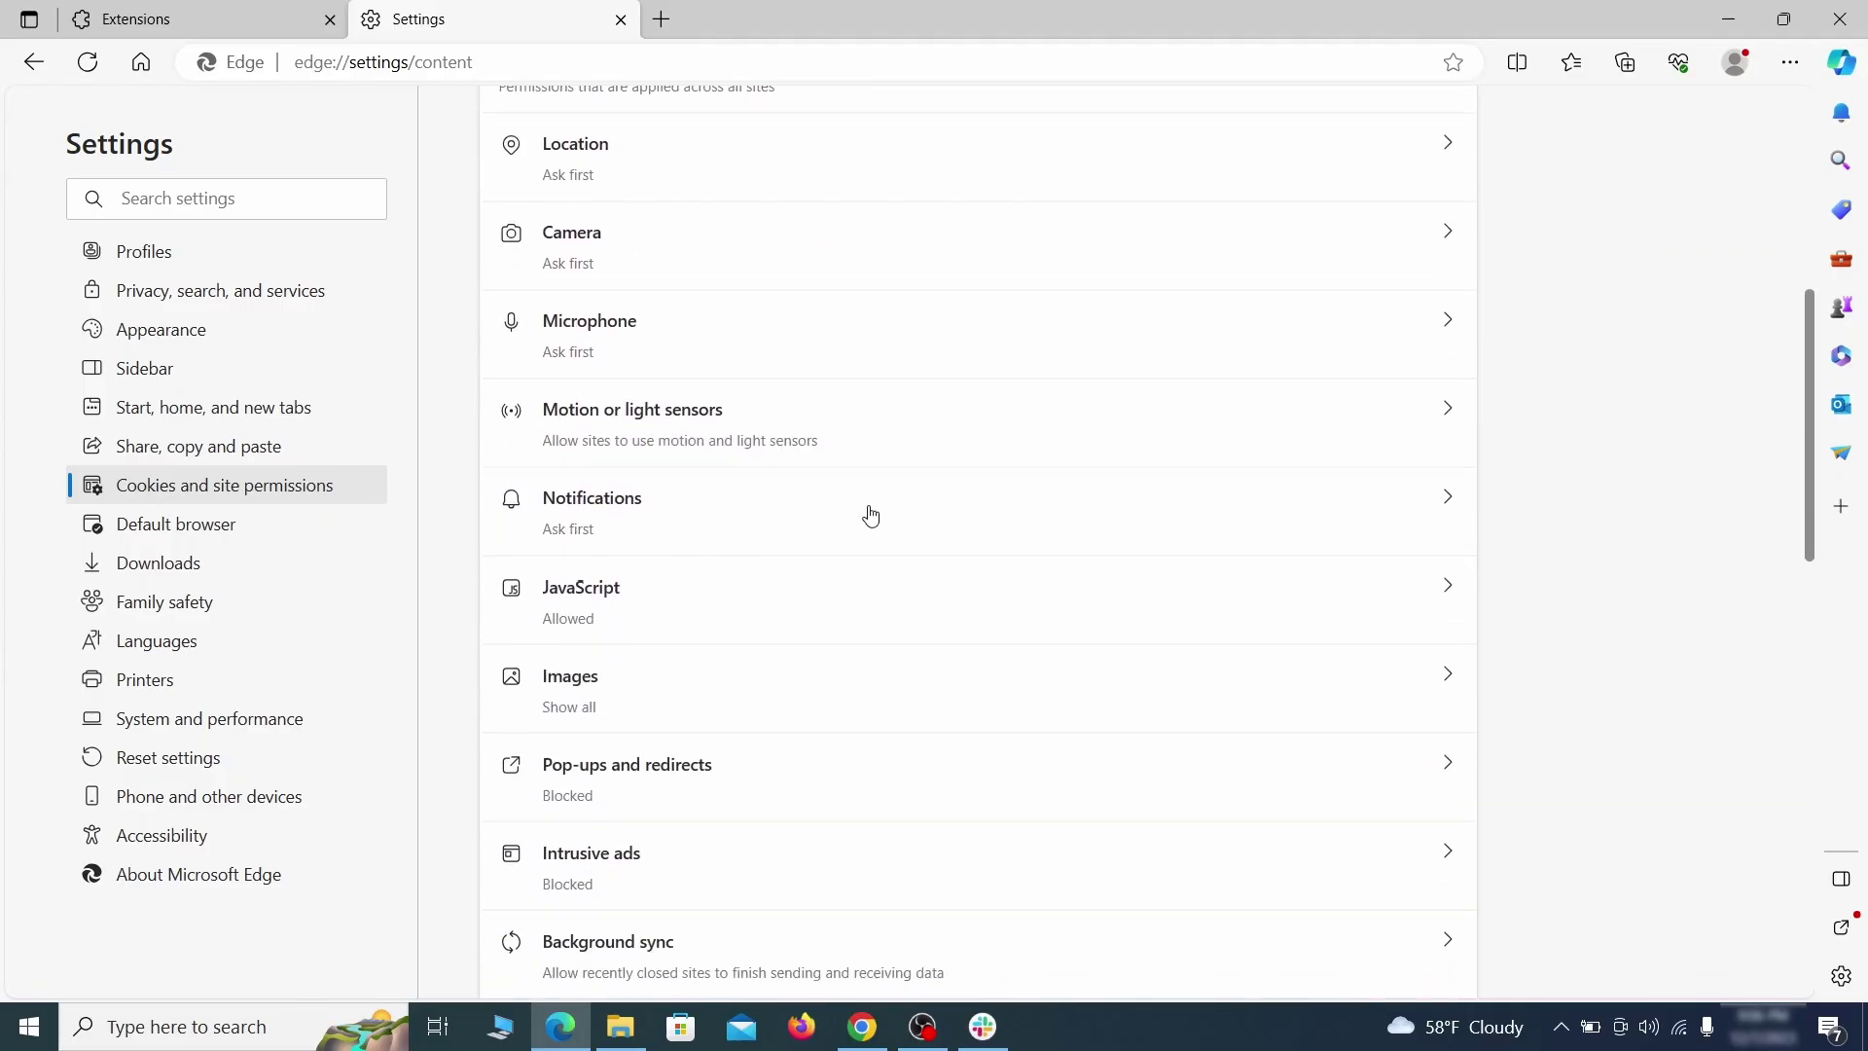
pyautogui.click(871, 516)
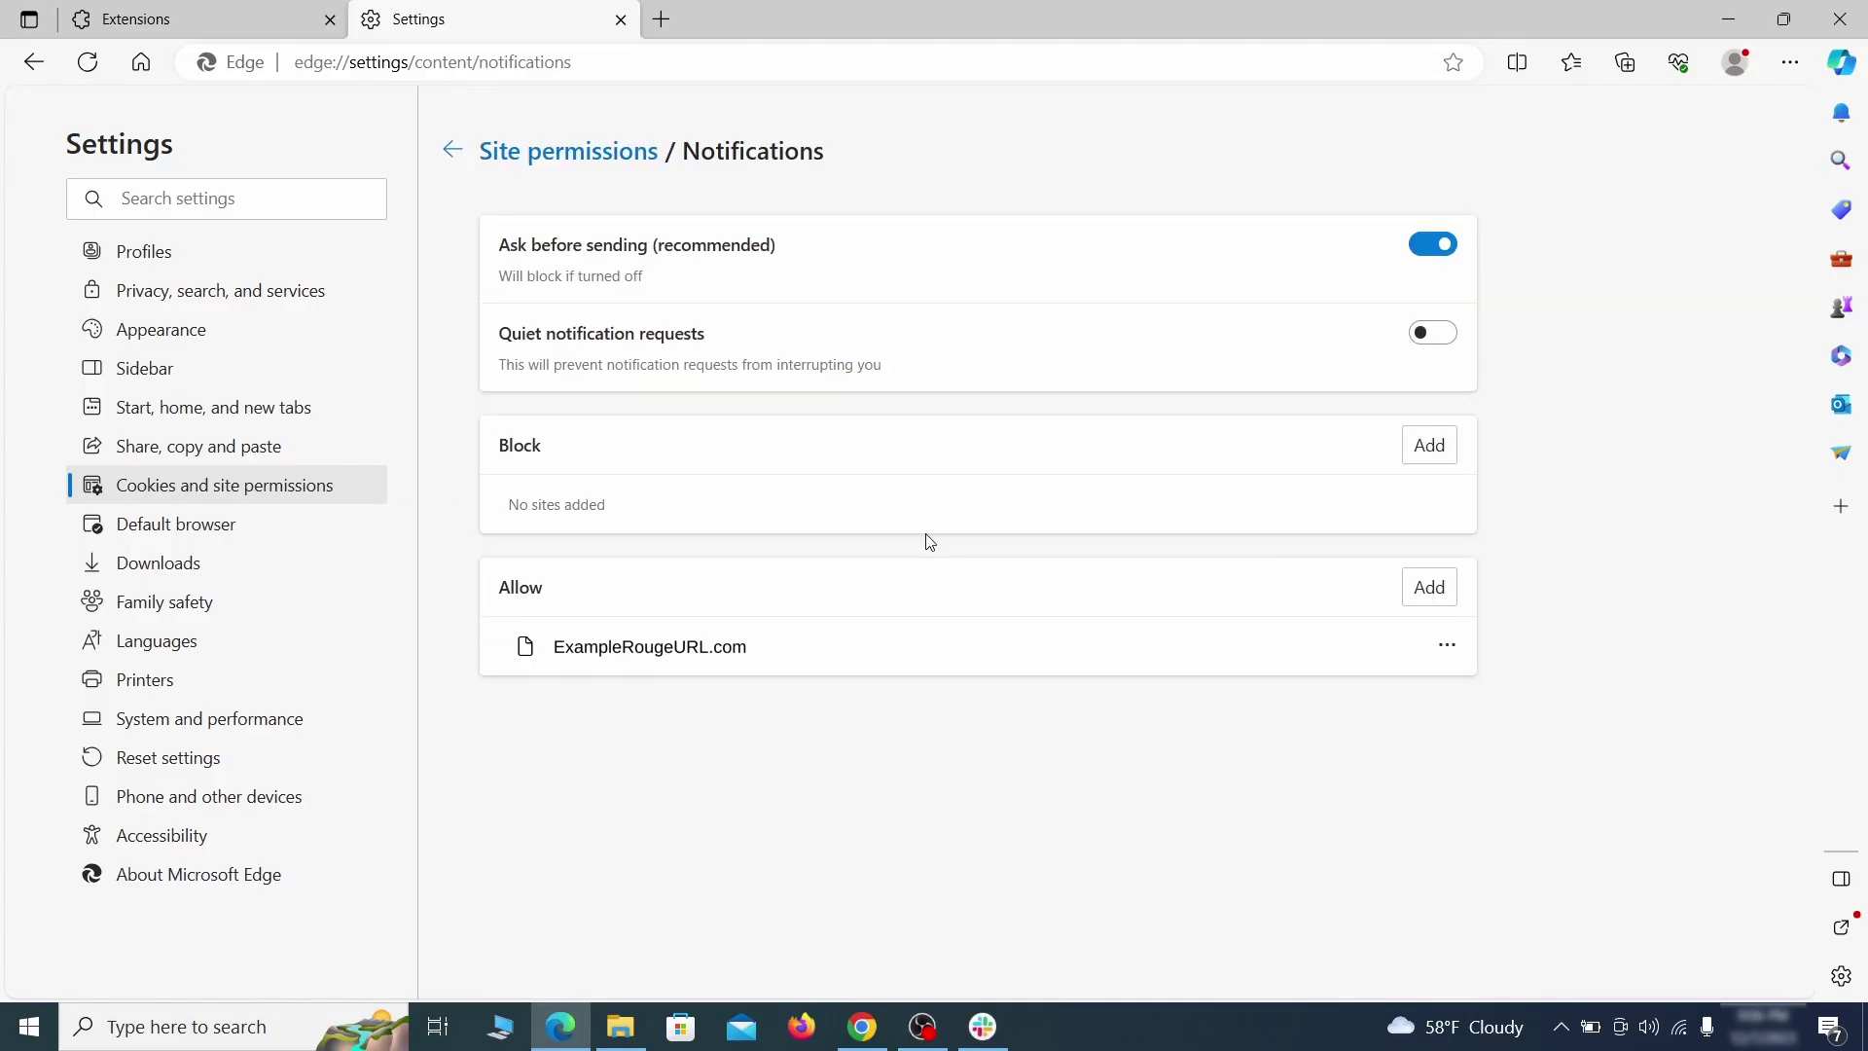
pyautogui.click(1447, 645)
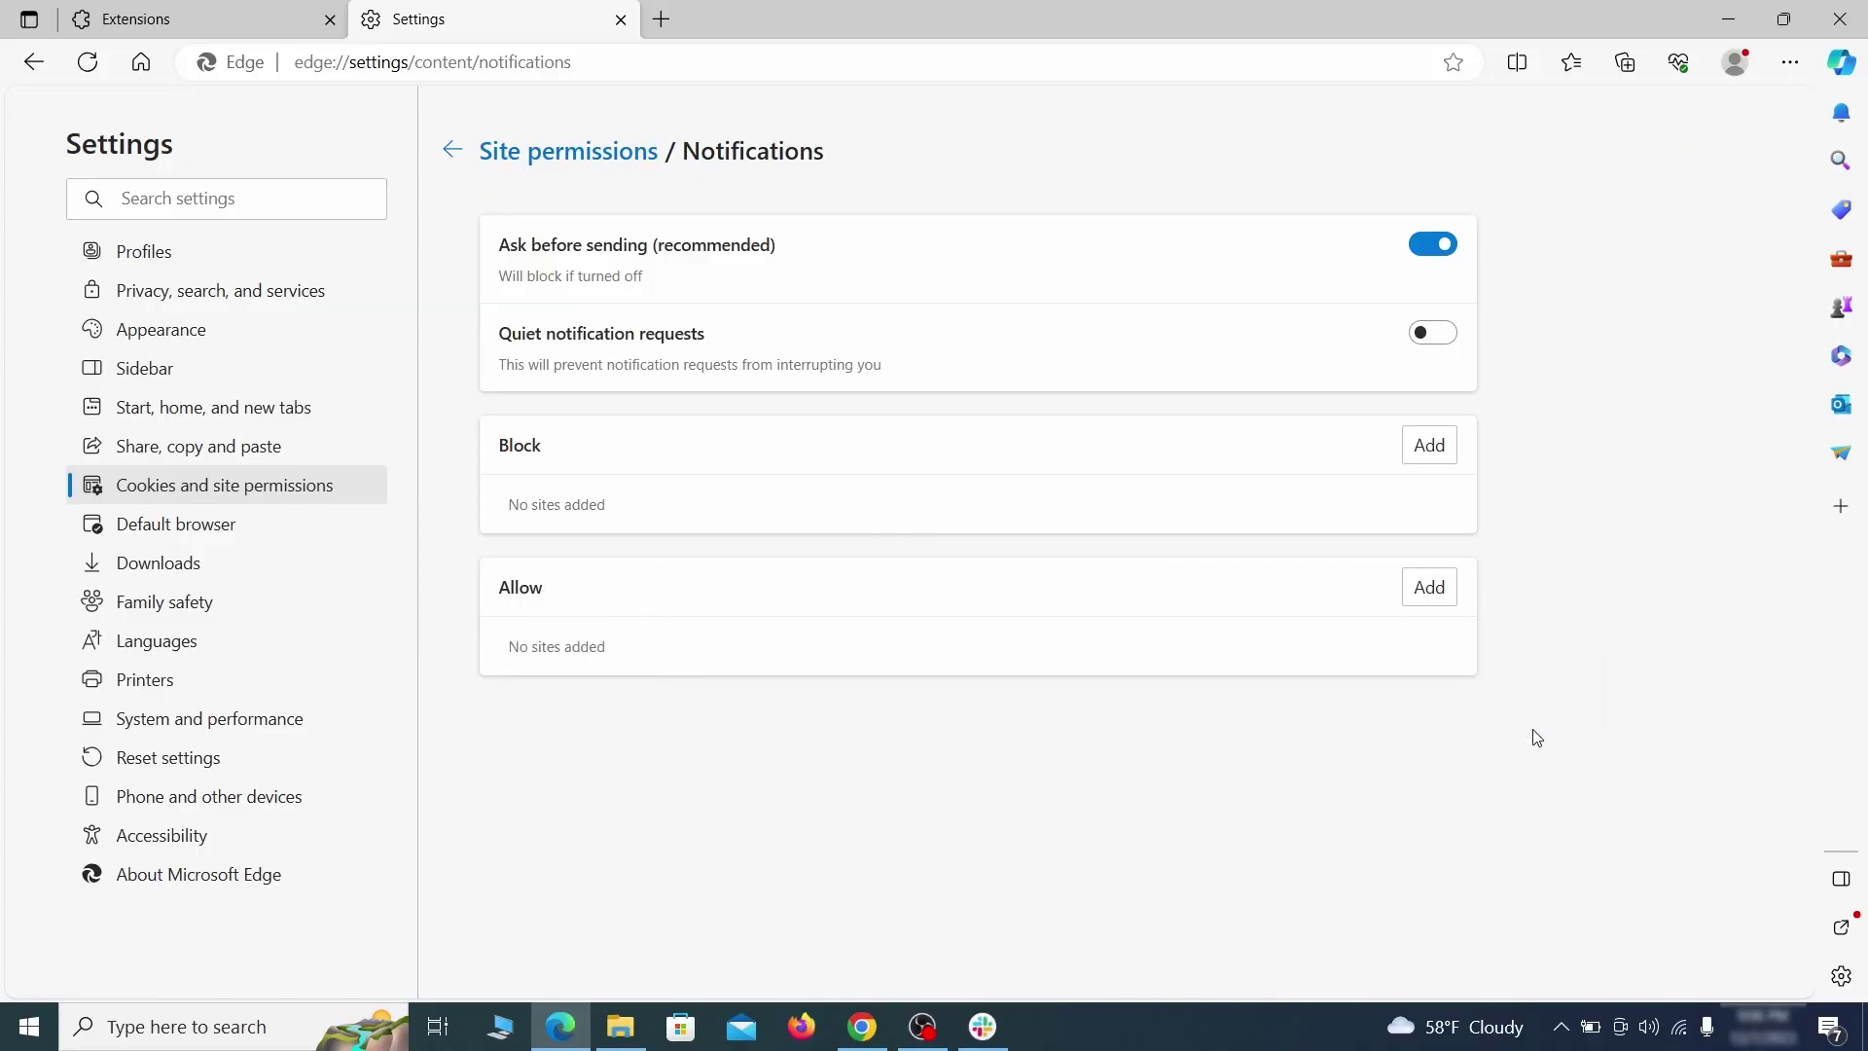